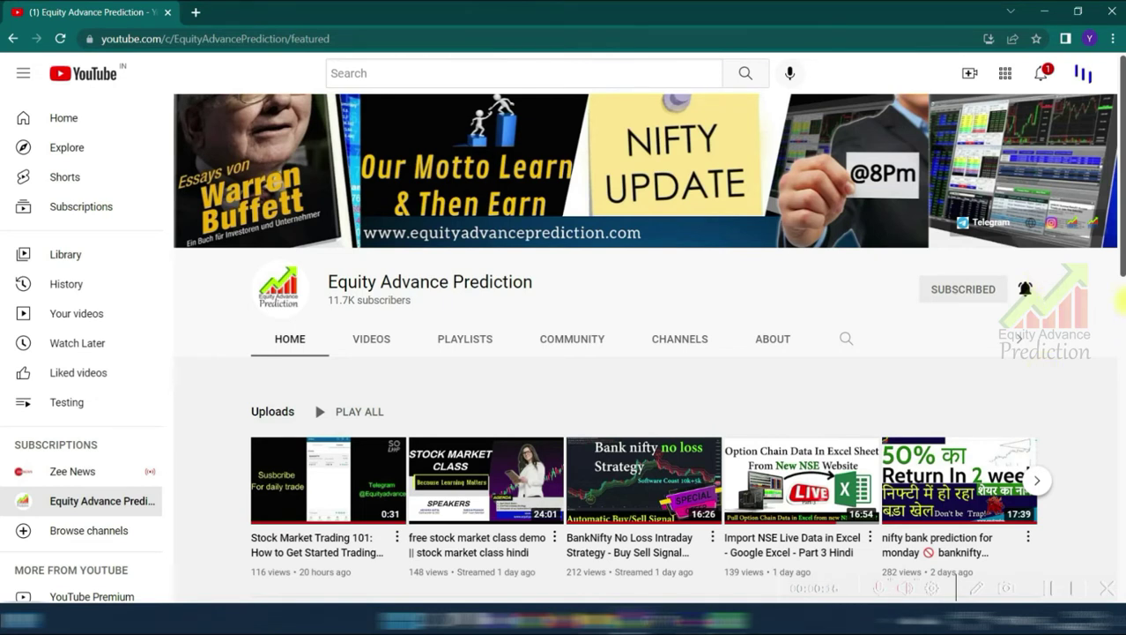
# Scroll up and down through the page while bringing up the option chain spreadsheet
pyautogui.scroll(-1, 1018, 218)
pyautogui.scroll(-1, 1020, 219)
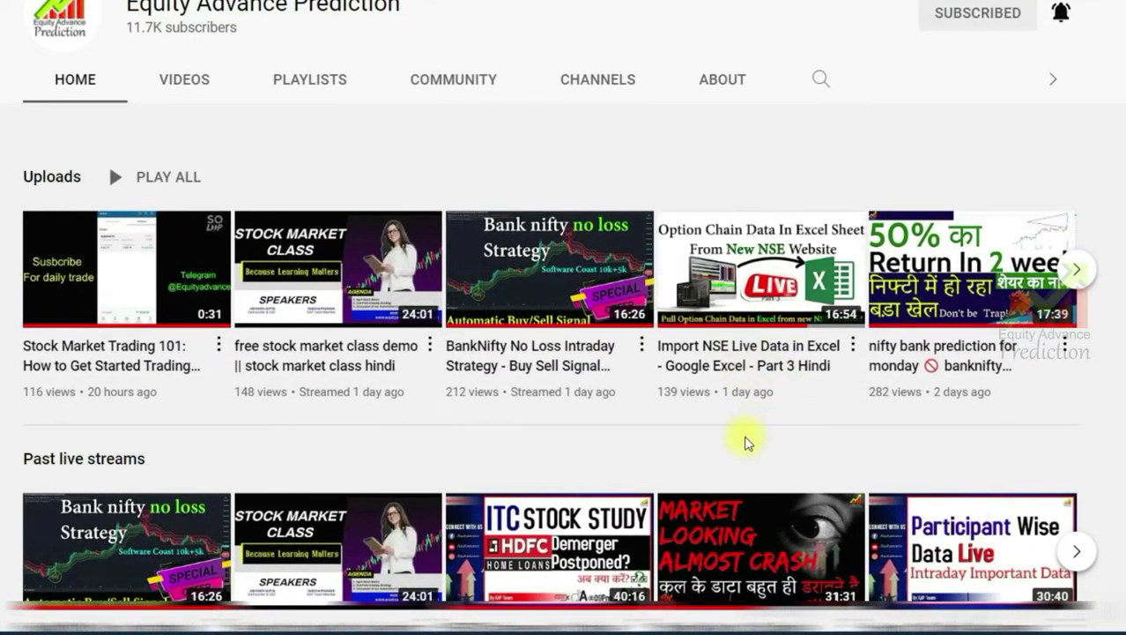
pyautogui.scroll(3, 745, 438)
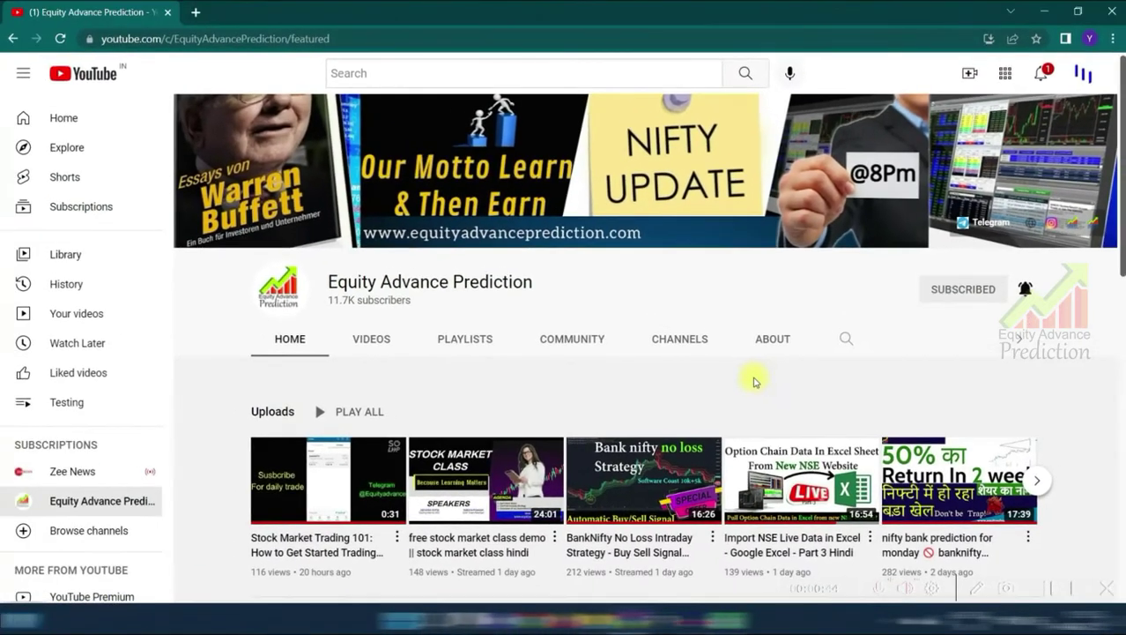
pyautogui.scroll(-2, 785, 404)
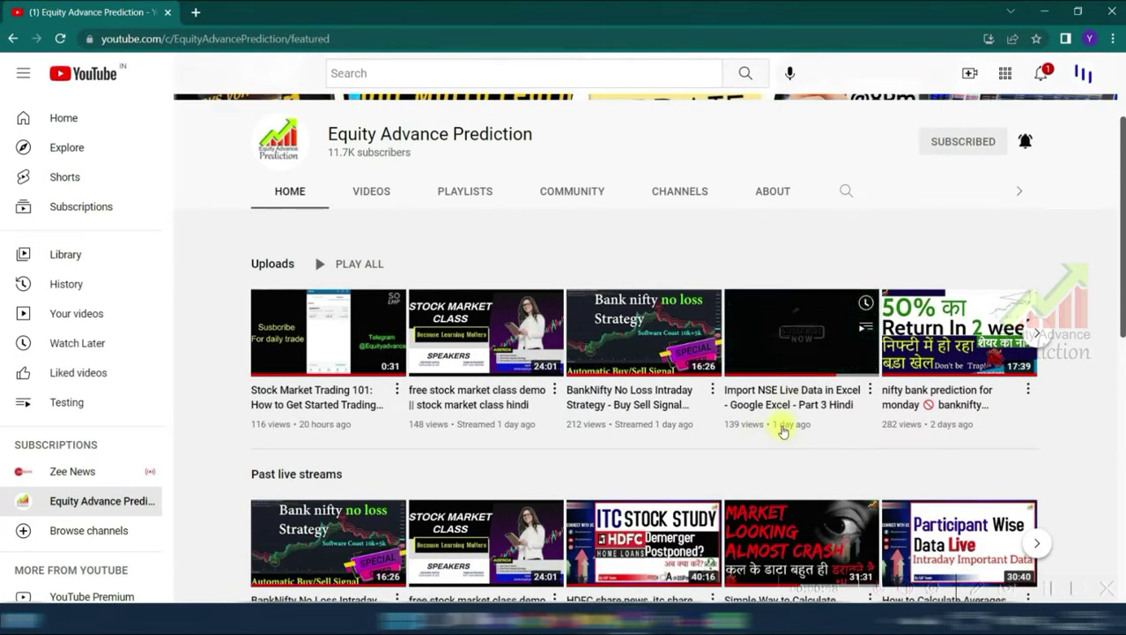
pyautogui.scroll(2, 782, 429)
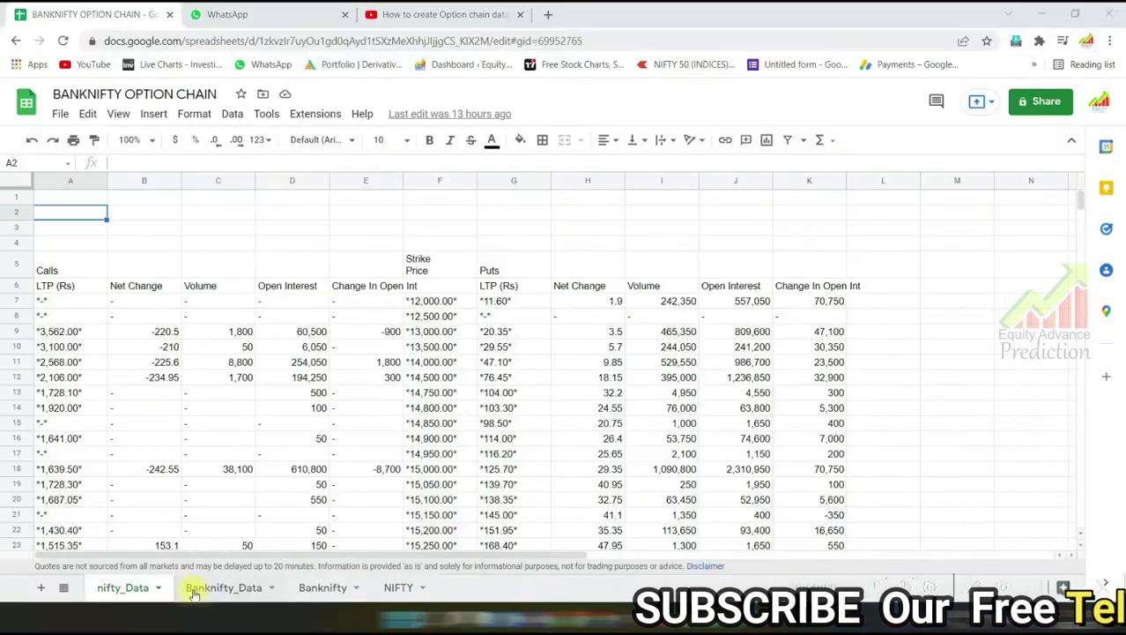
pyautogui.click(255, 590)
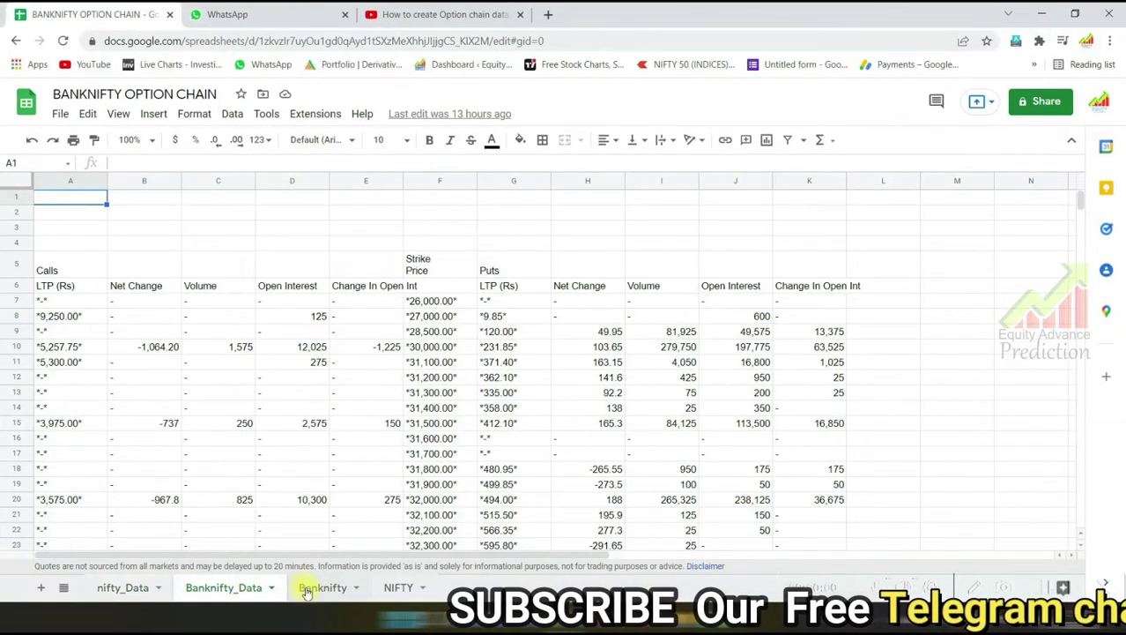
pyautogui.click(322, 588)
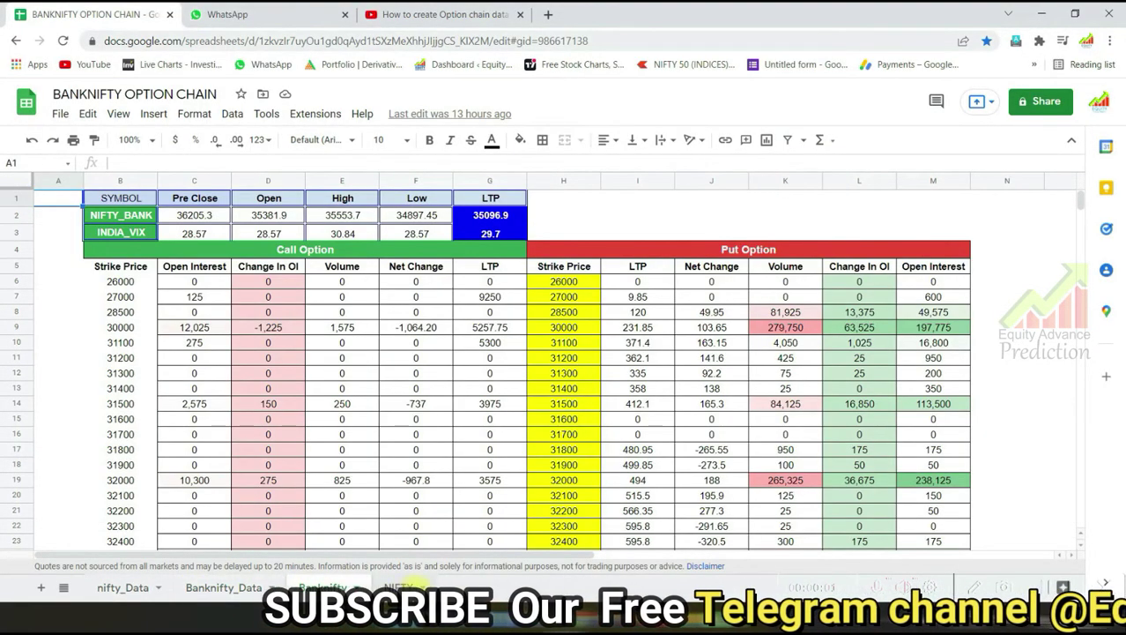
pyautogui.click(398, 587)
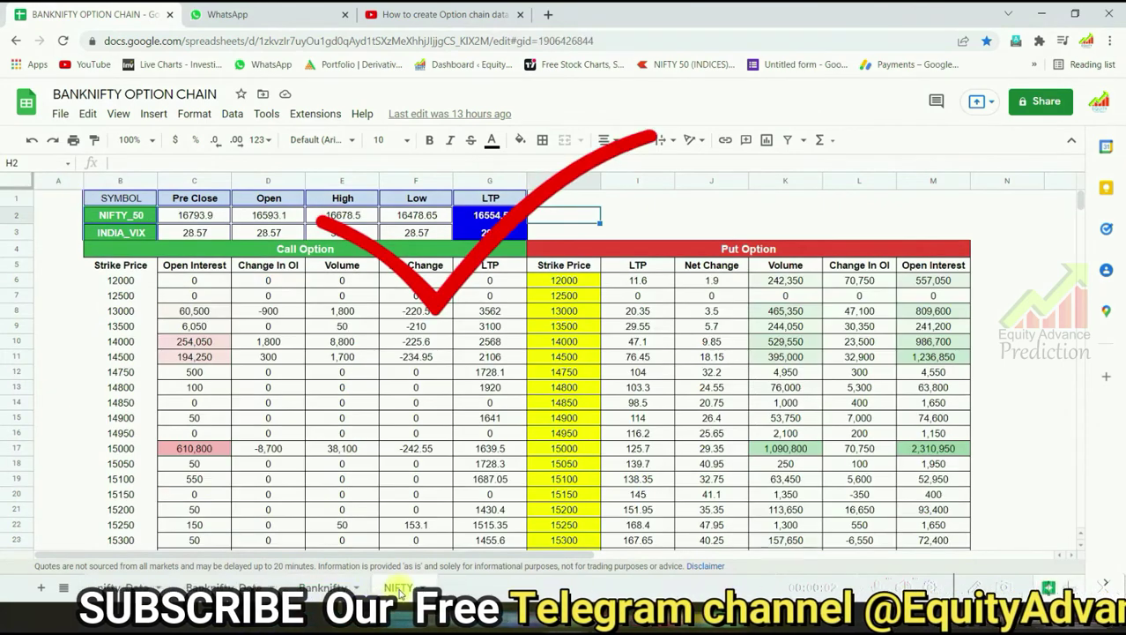
pyautogui.click(128, 587)
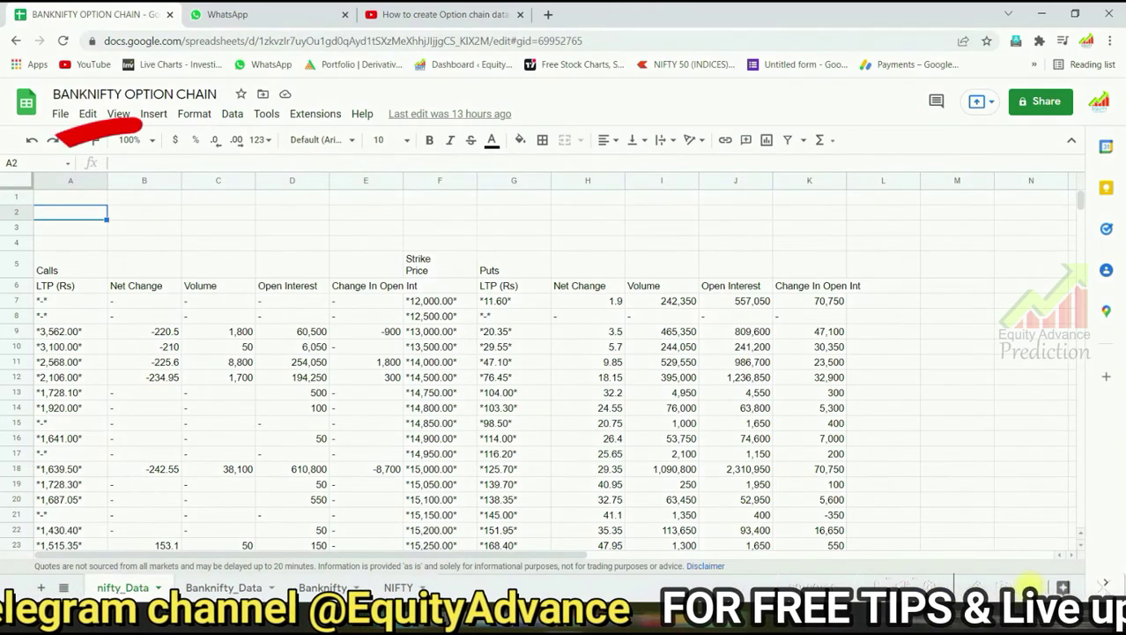
# Enter 'Expiry Date' in A2 and 2022-03-03 in B2, confirming 3 March via the date picker
pyautogui.write('Exp')
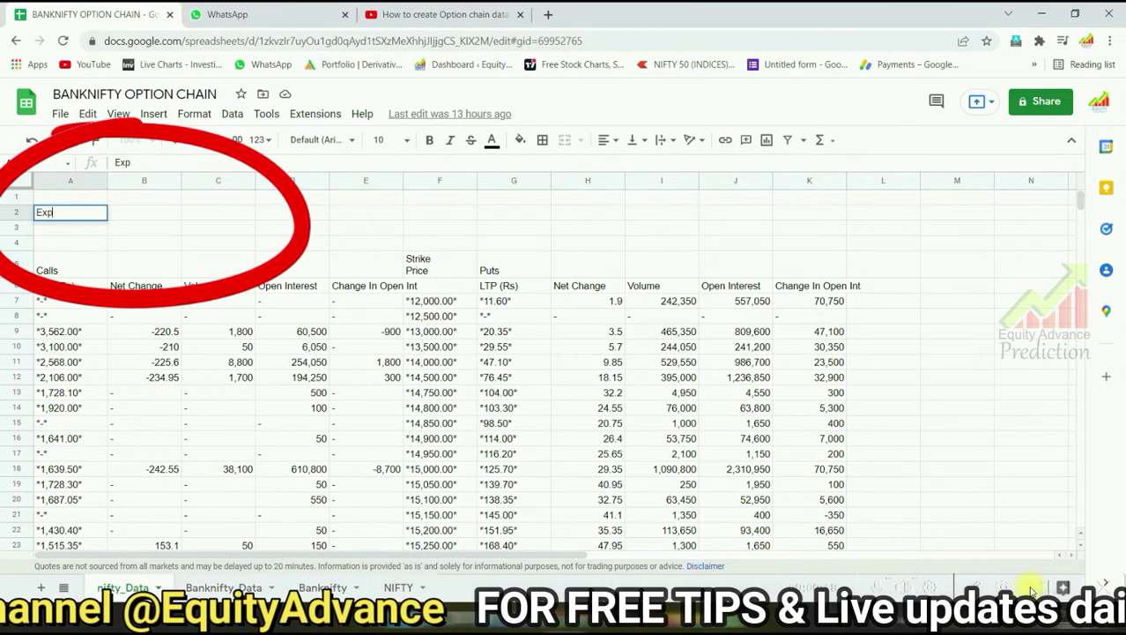
pyautogui.write('iry Dat')
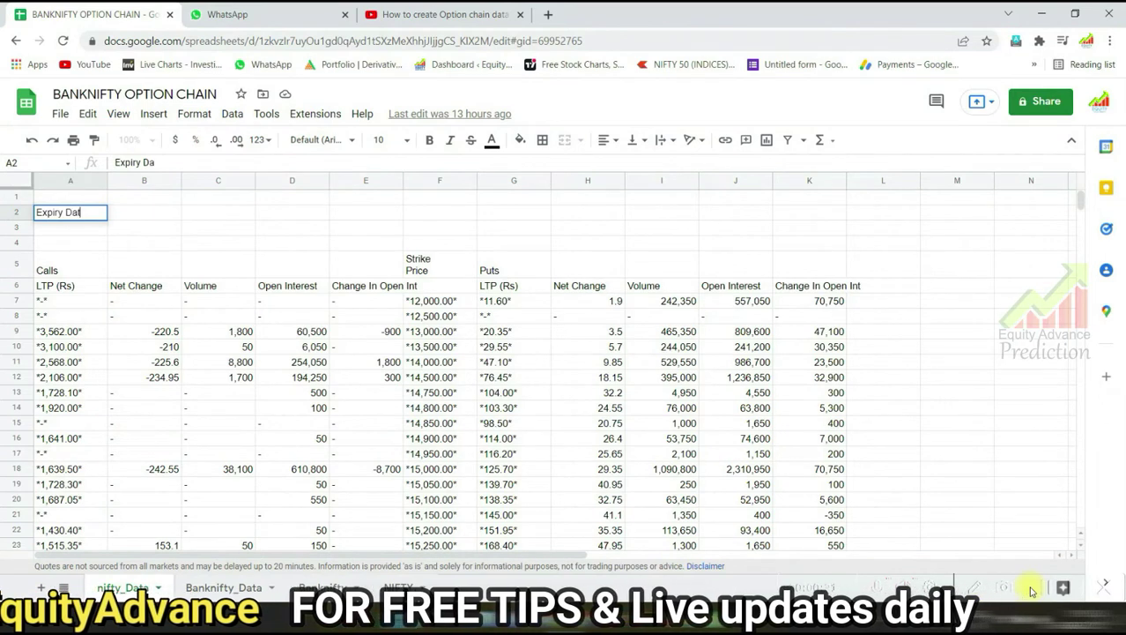
pyautogui.write('e')
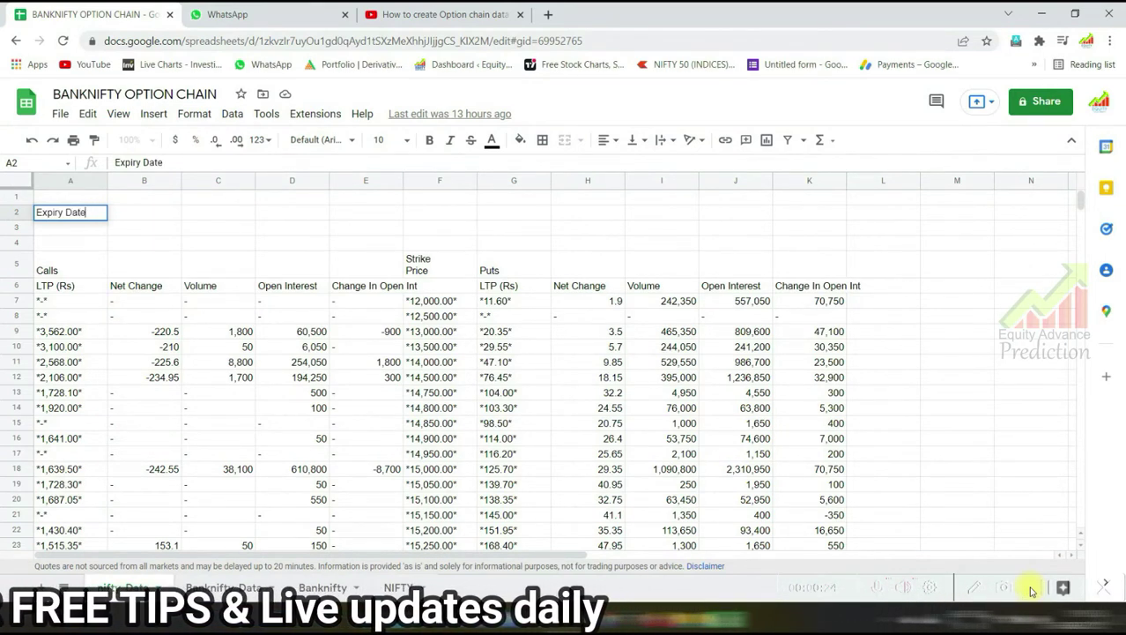
pyautogui.press('Tab')
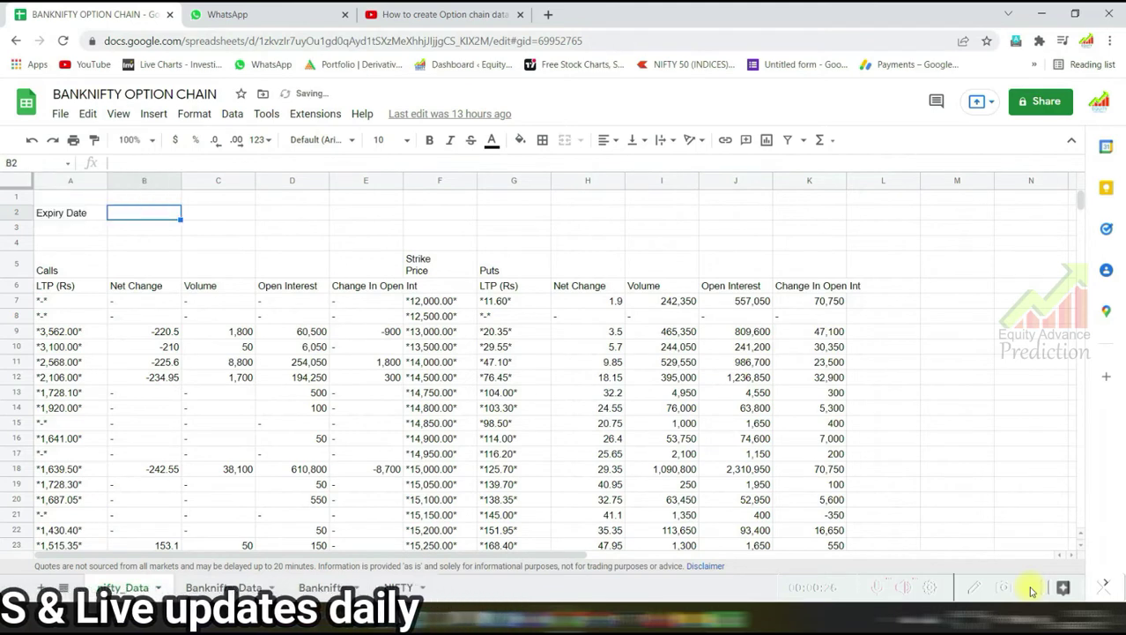
pyautogui.write('20')
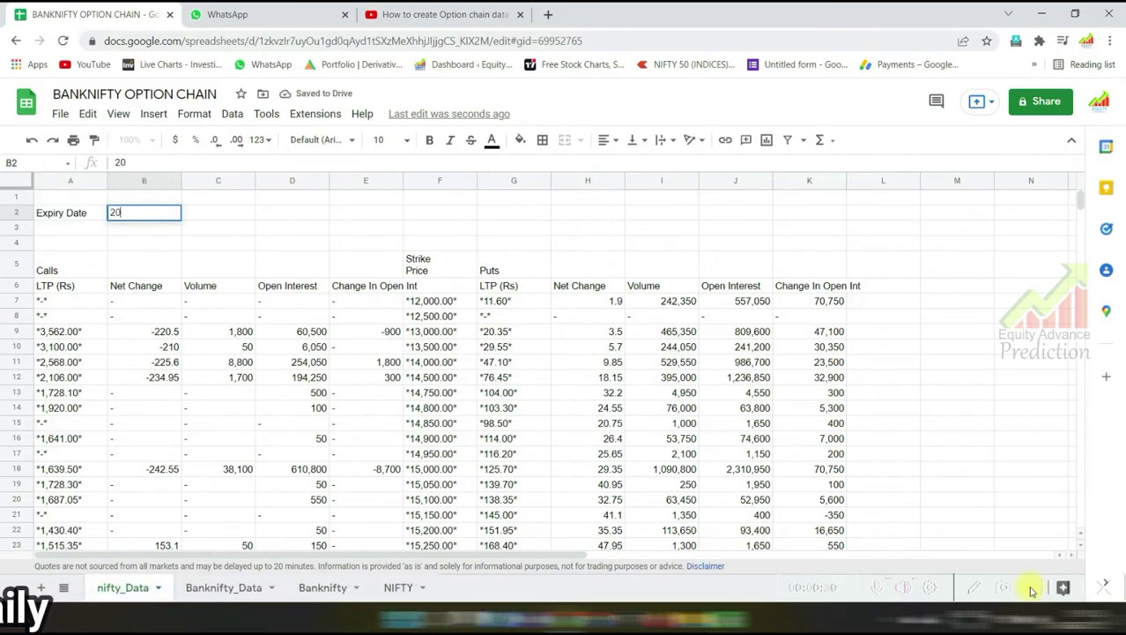
pyautogui.write('22-')
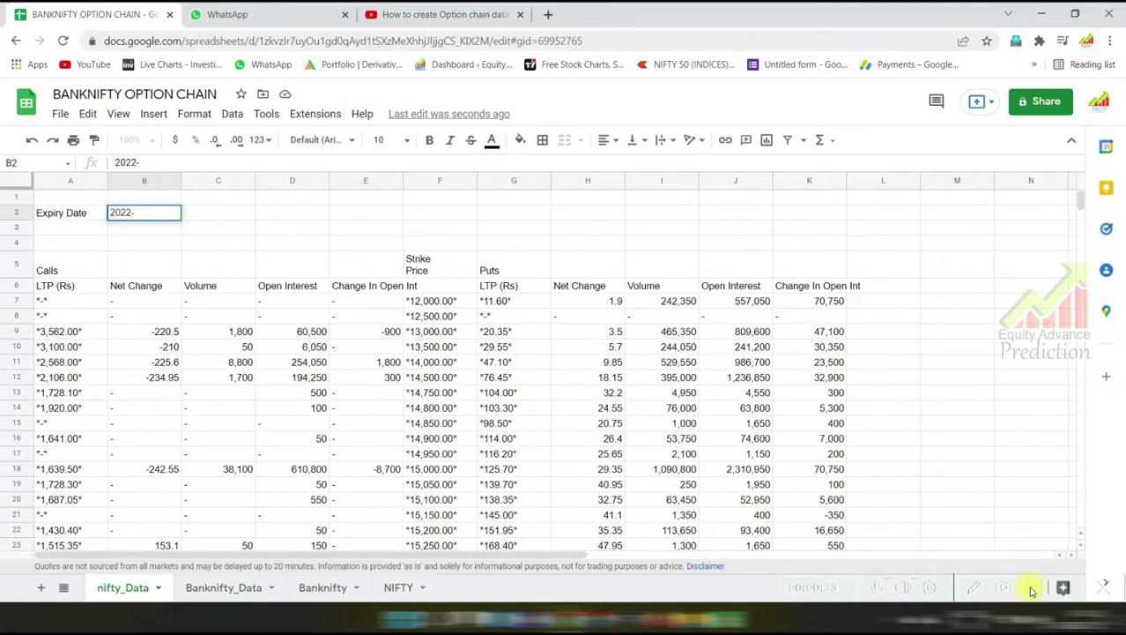
pyautogui.write('0')
pyautogui.write('3-')
pyautogui.write('03')
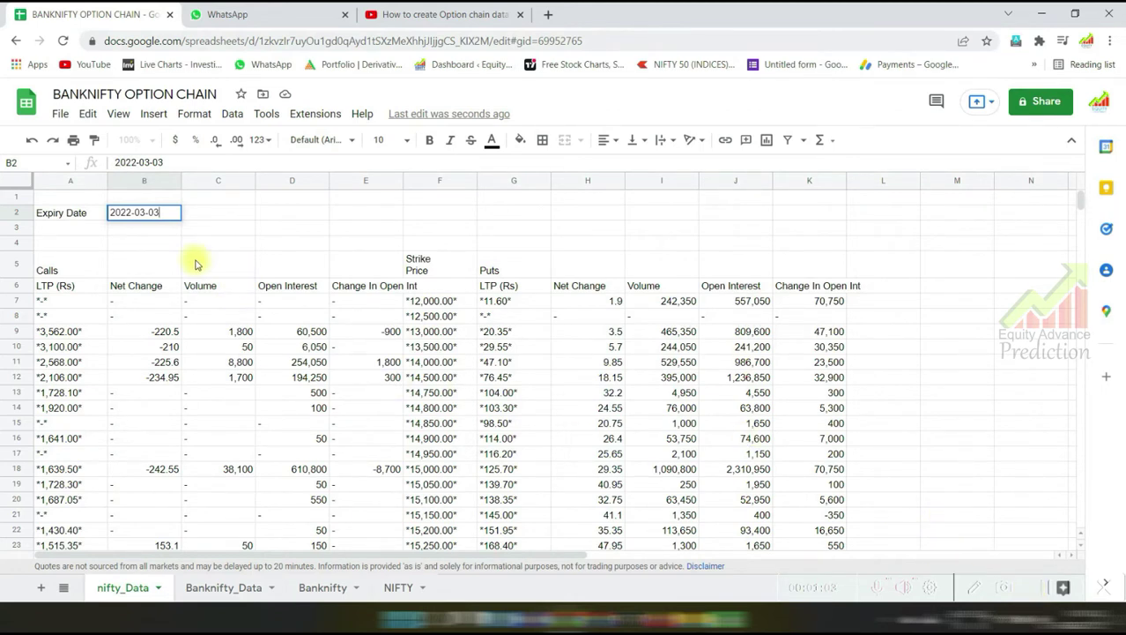
pyautogui.doubleClick(161, 212)
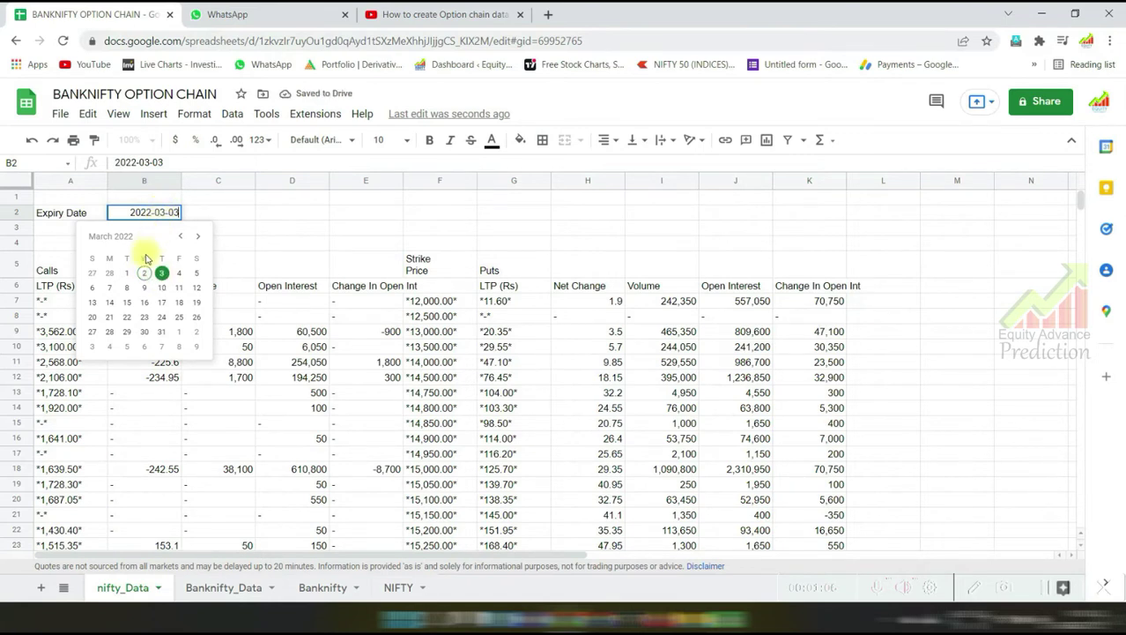
pyautogui.click(161, 276)
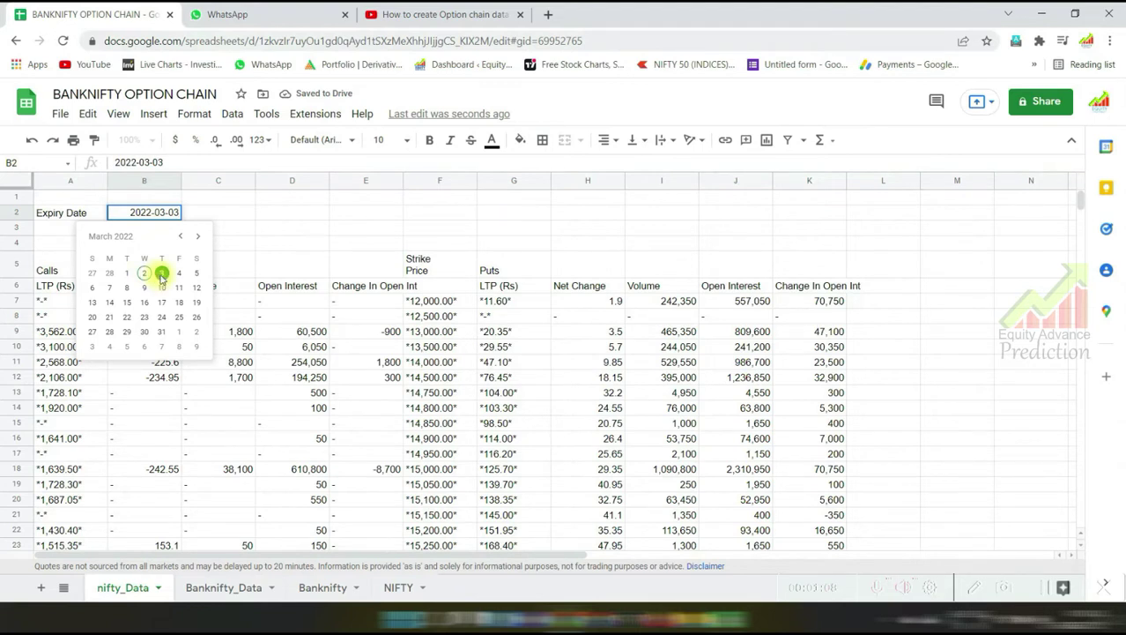
pyautogui.click(62, 303)
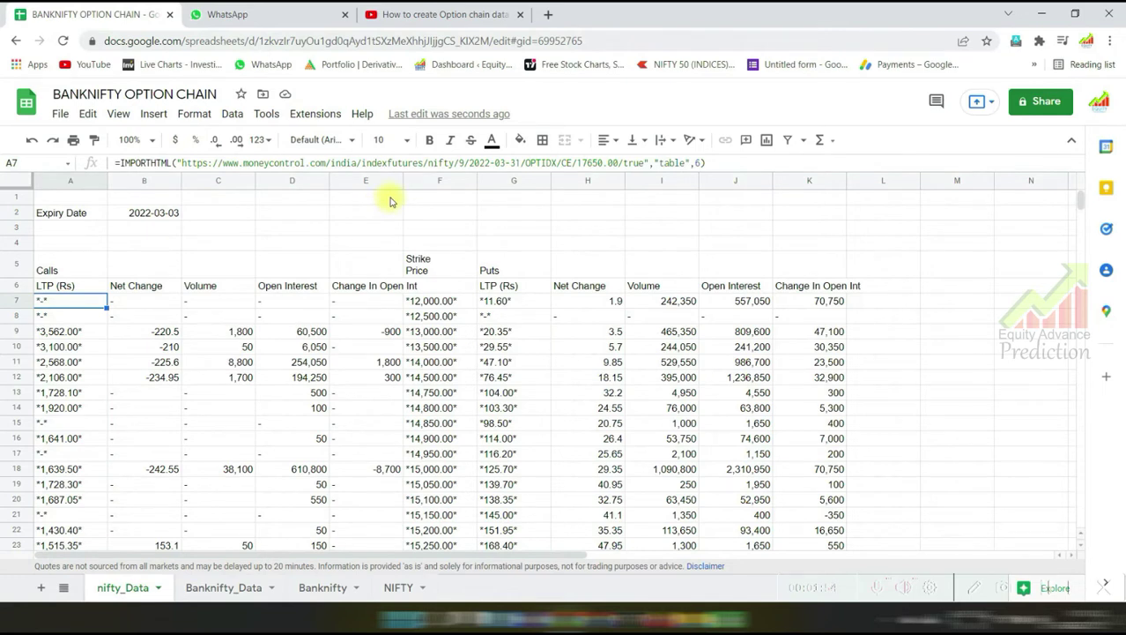
# Replace the fixed date in the A7 IMPORTHTML URL with TEXT(B2,"yyyy-mm-dd")
pyautogui.click(470, 163)
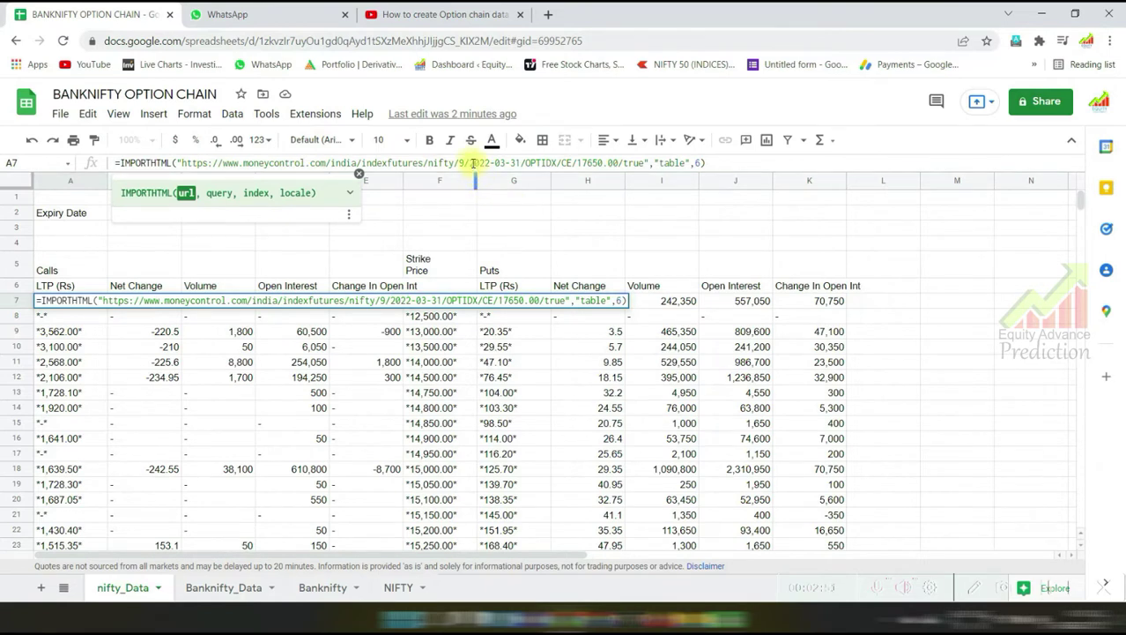
pyautogui.moveTo(470, 163); pyautogui.dragTo(522, 163)
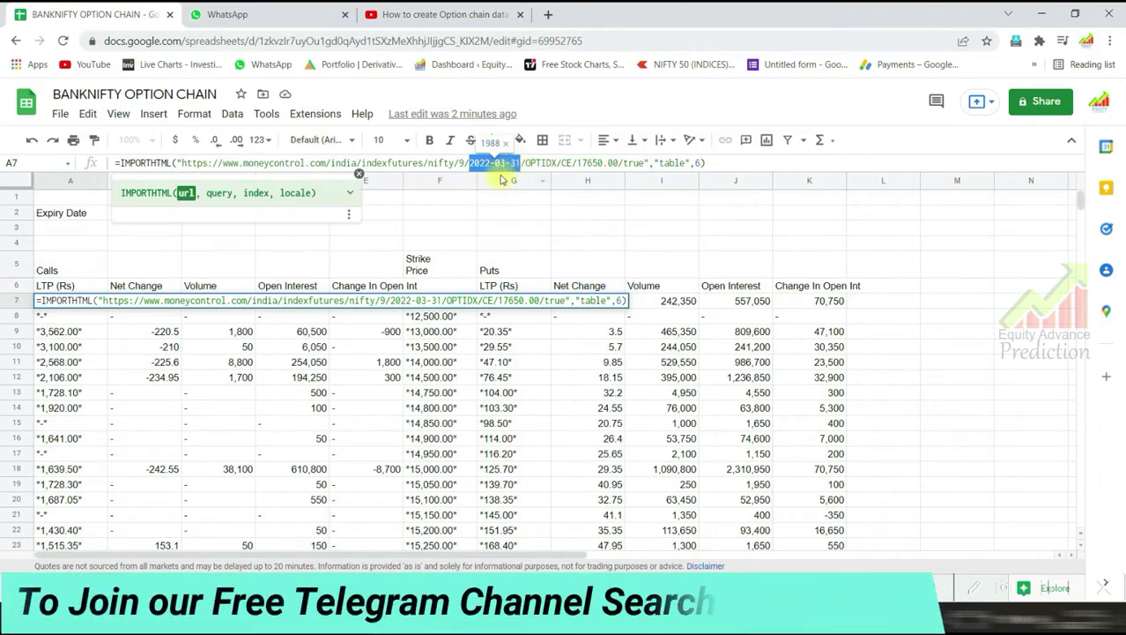
pyautogui.write('"')
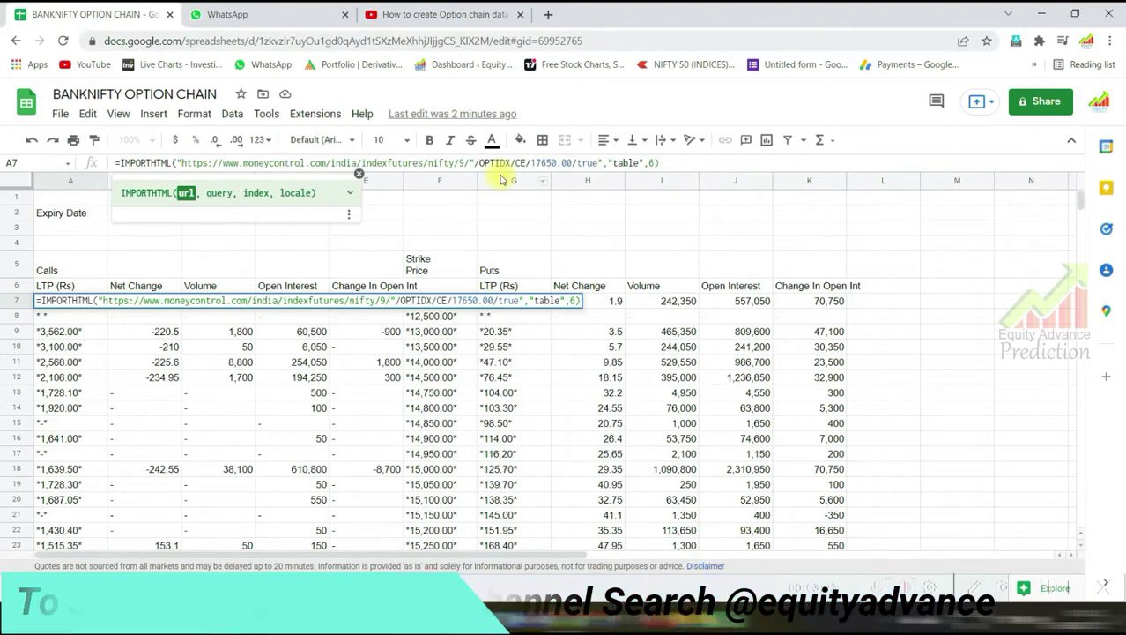
pyautogui.write('&')
pyautogui.press('BackSpace')
pyautogui.write('t')
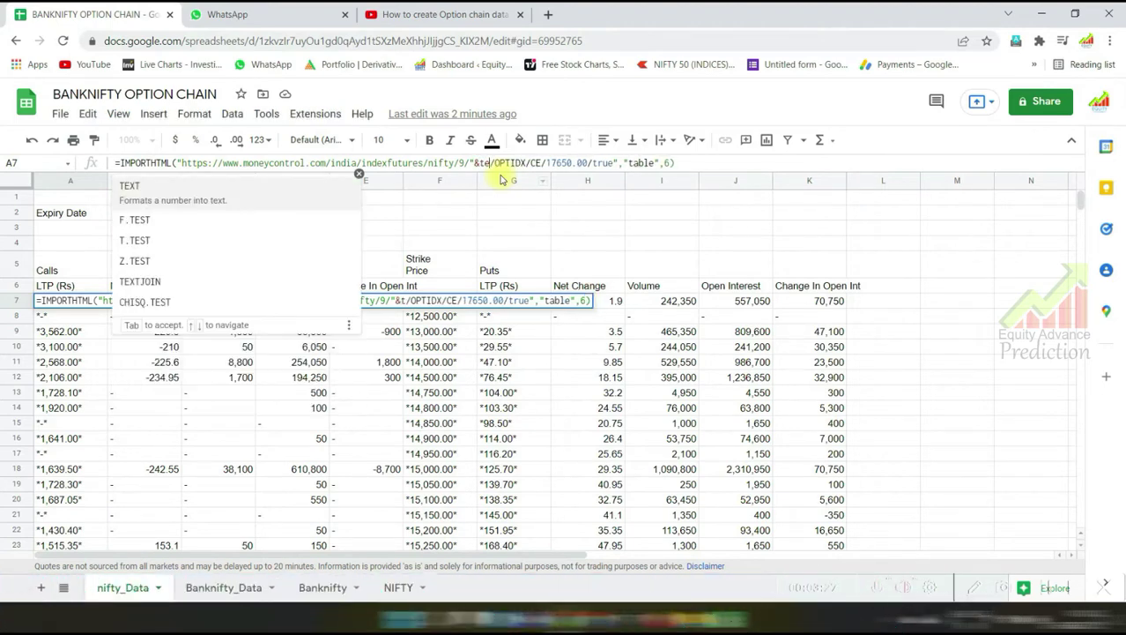
pyautogui.write('ex')
pyautogui.press('Tab')
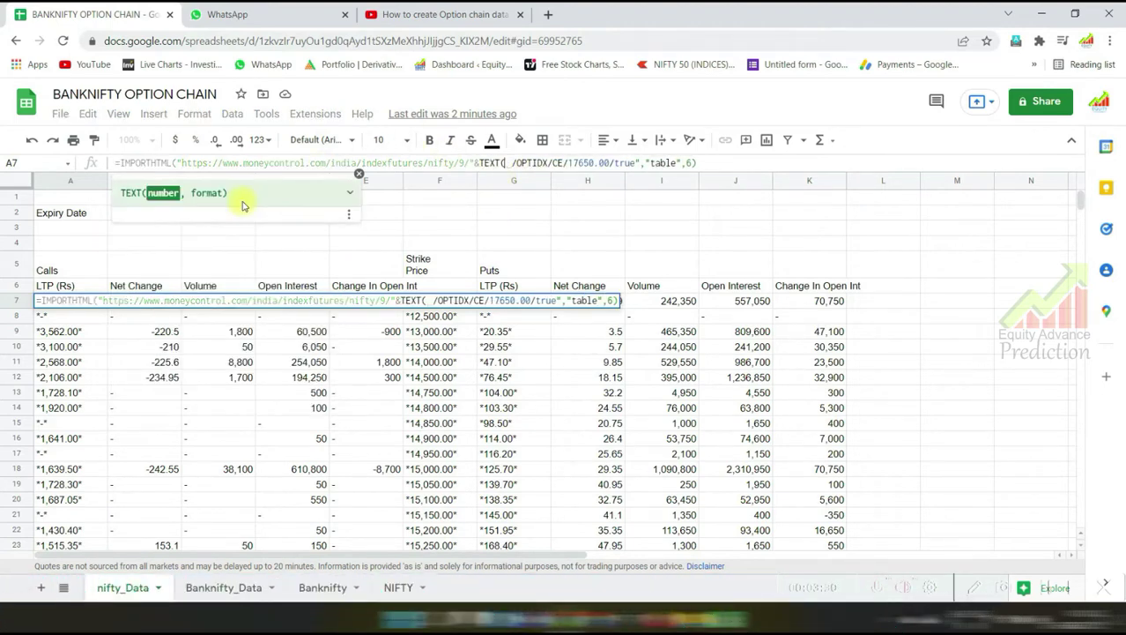
pyautogui.write('b2')
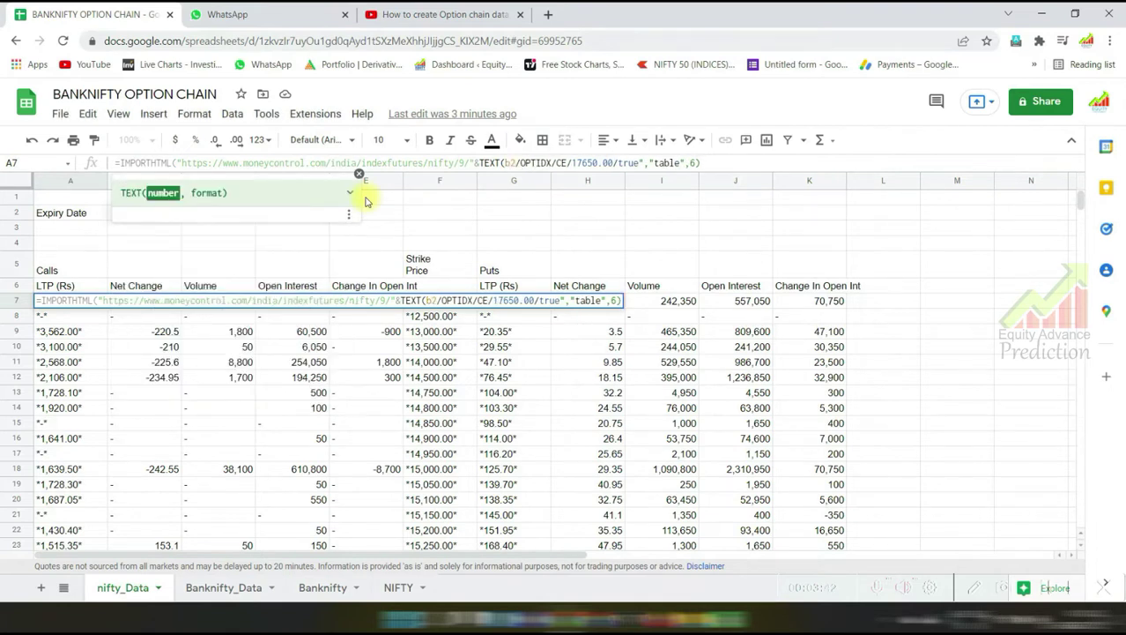
pyautogui.write(',"')
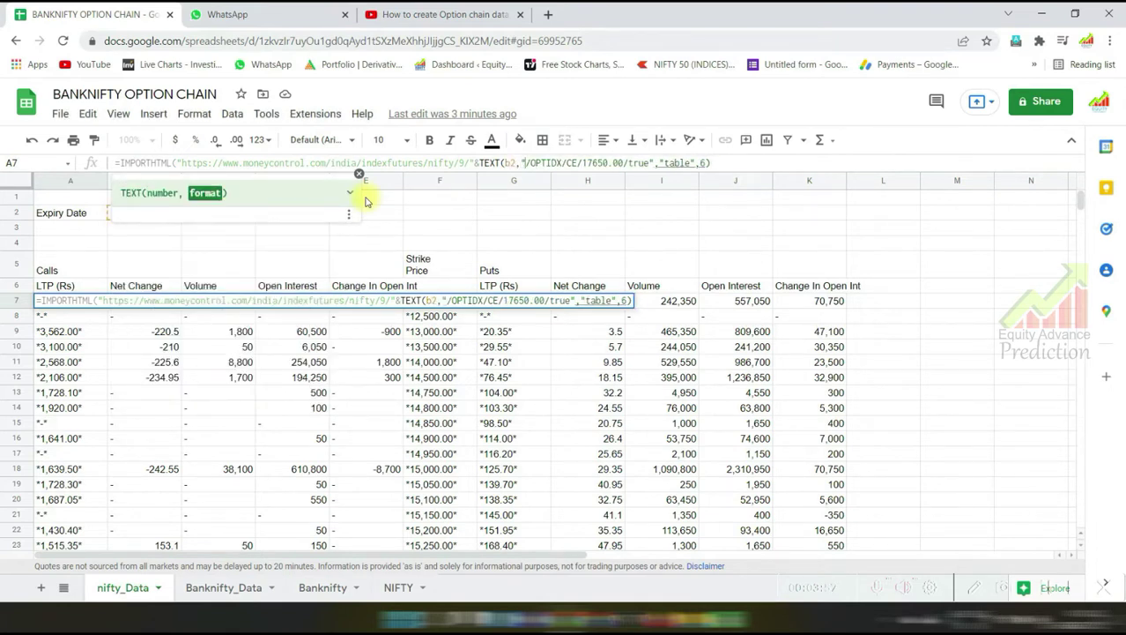
pyautogui.write('yyyy/')
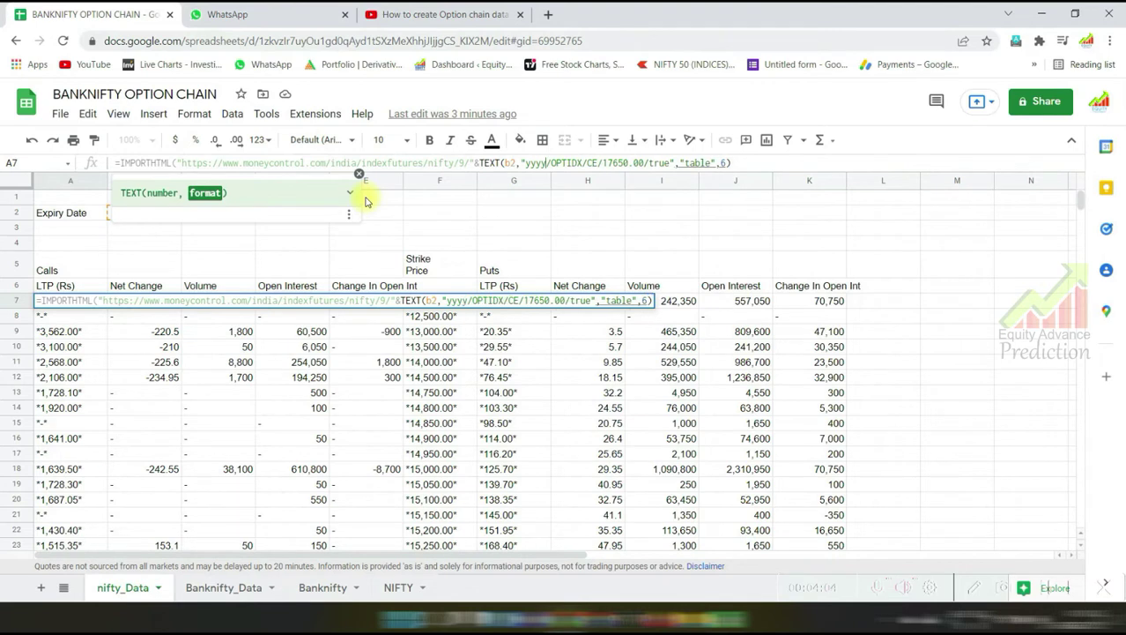
pyautogui.write('/')
pyautogui.press('BackSpace')
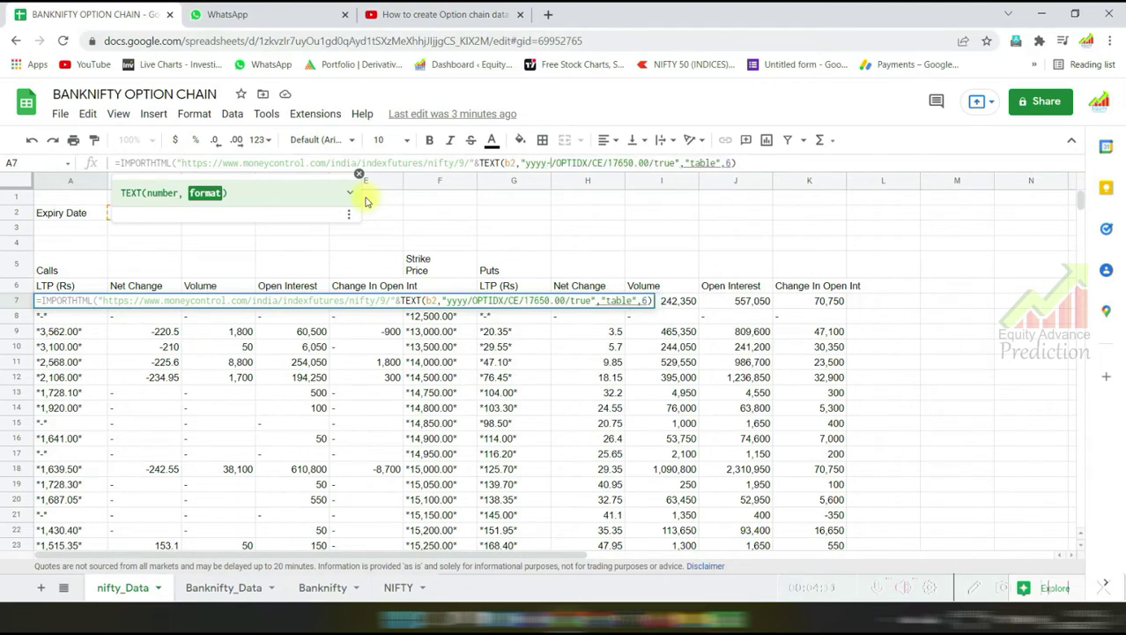
pyautogui.write('-')
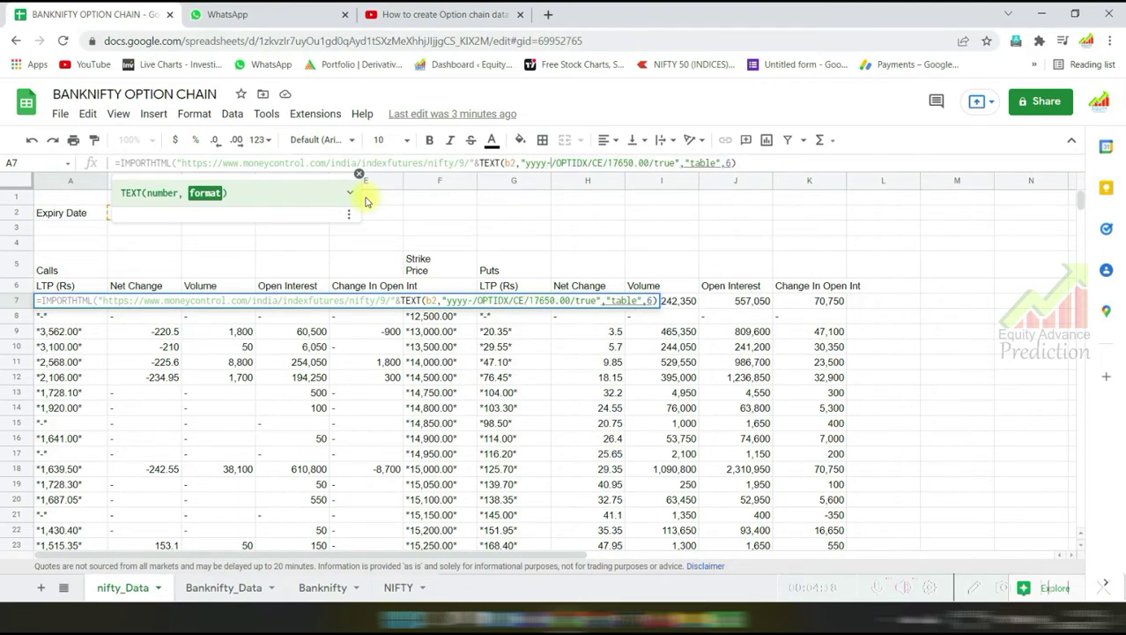
pyautogui.write('mm-')
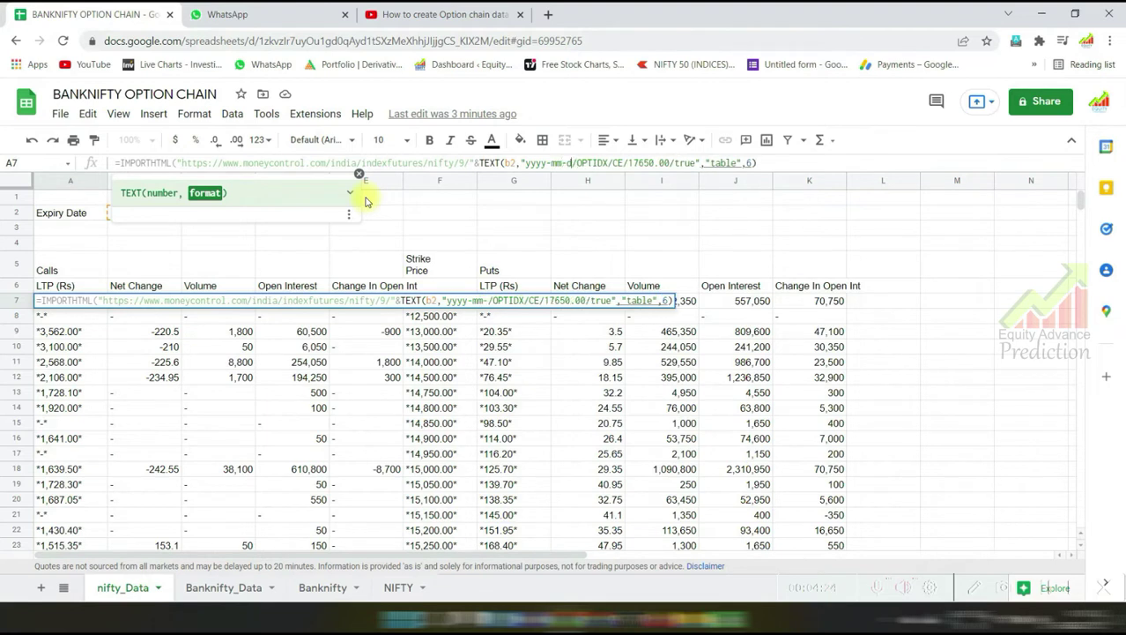
pyautogui.write('dd")')
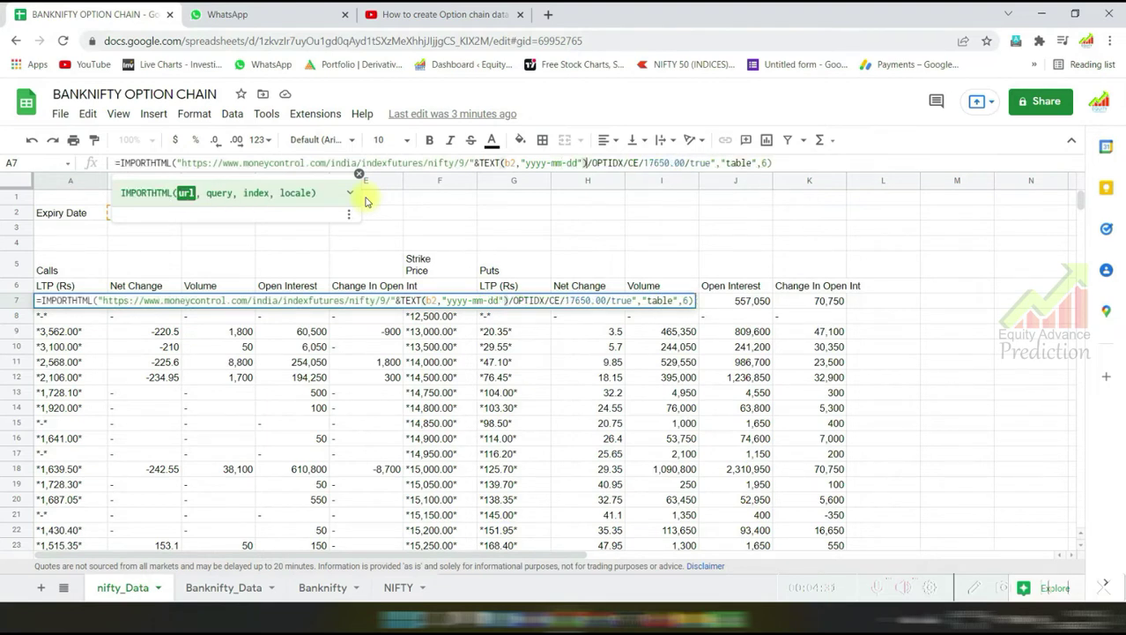
pyautogui.write(',')
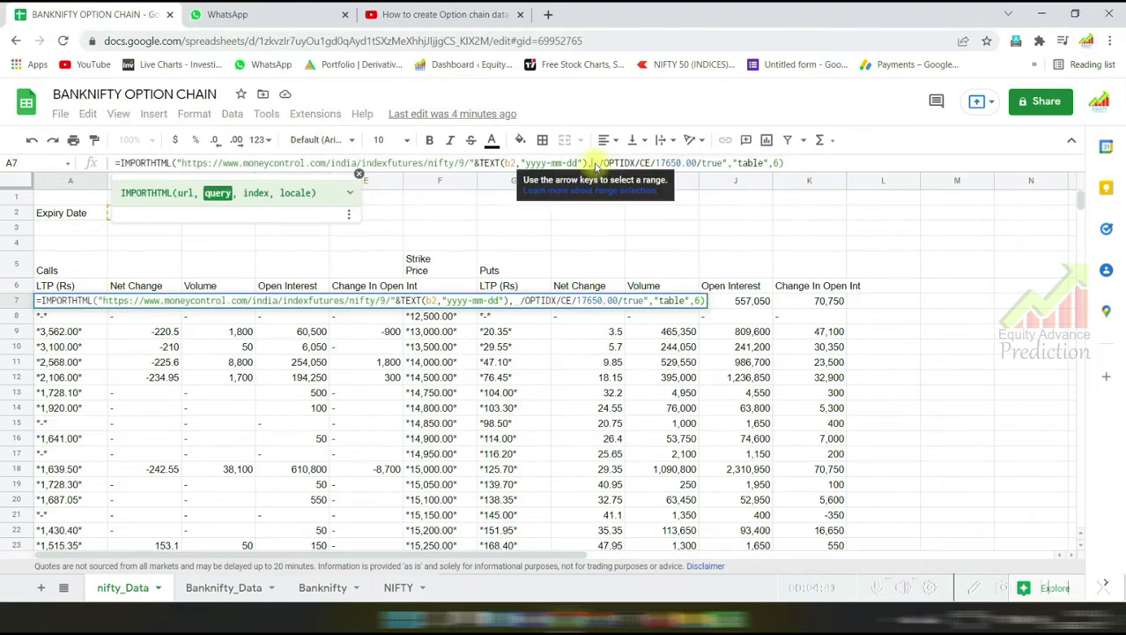
# Delete the fixed '/OPTIDX/CE/17650.00/true' tail from the URL and commit the formula
pyautogui.moveTo(730, 163); pyautogui.dragTo(589, 162)
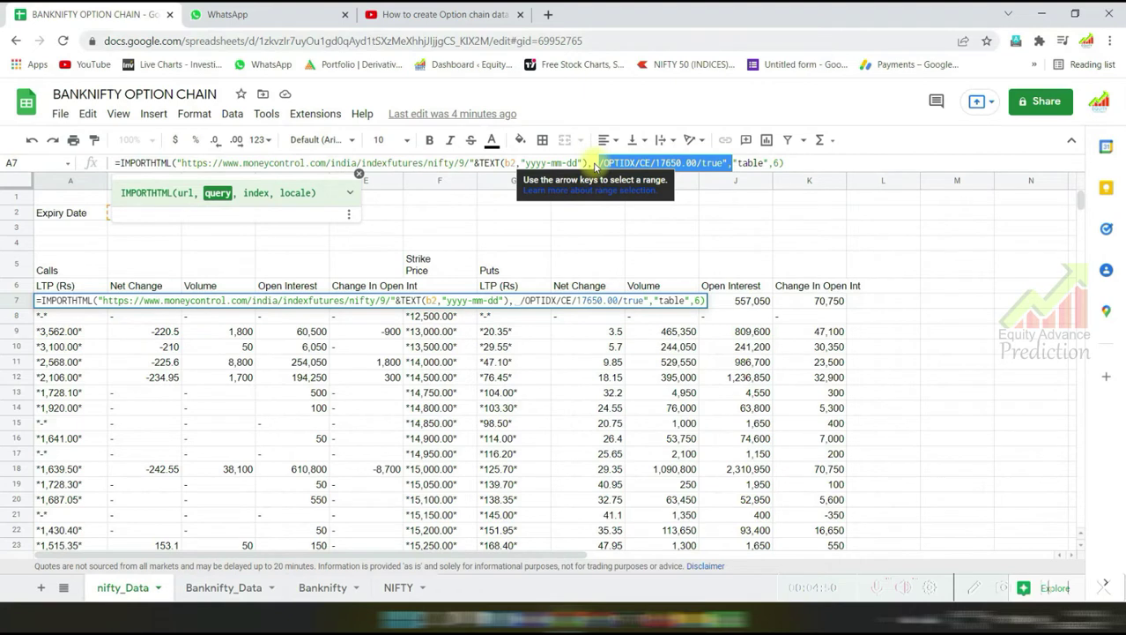
pyautogui.click(594, 164)
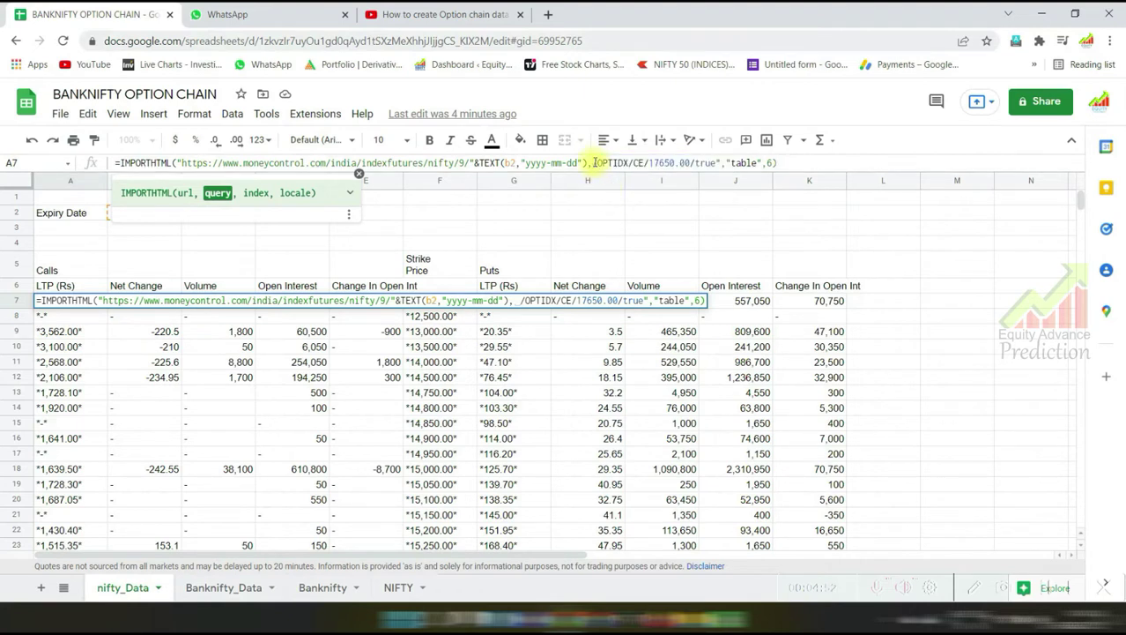
pyautogui.moveTo(594, 163); pyautogui.dragTo(728, 164)
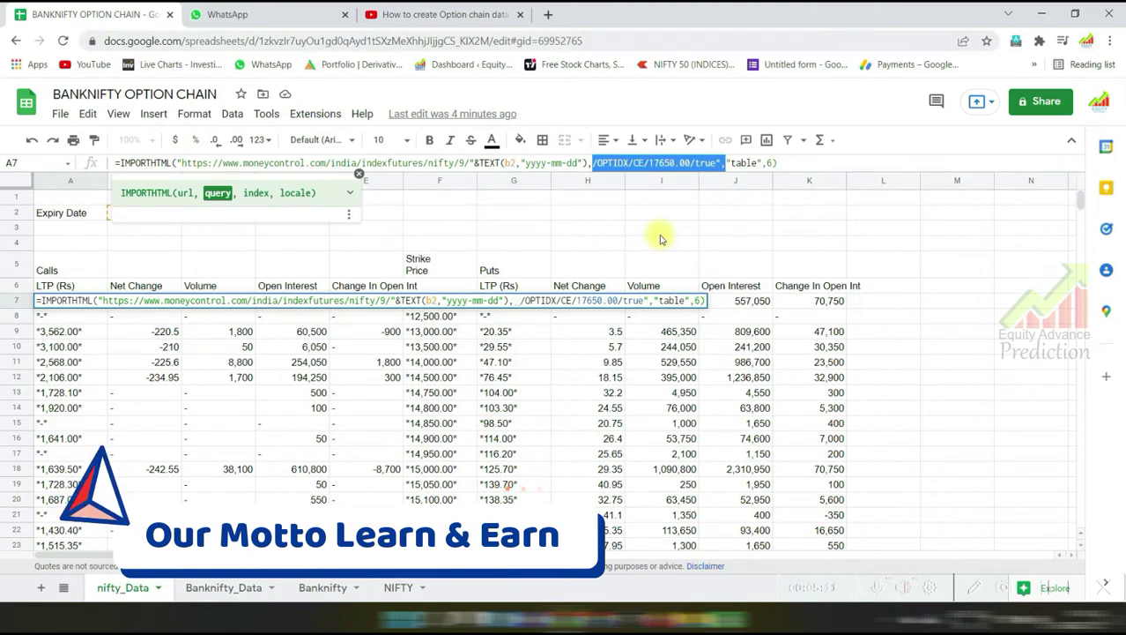
pyautogui.press('BackSpace')
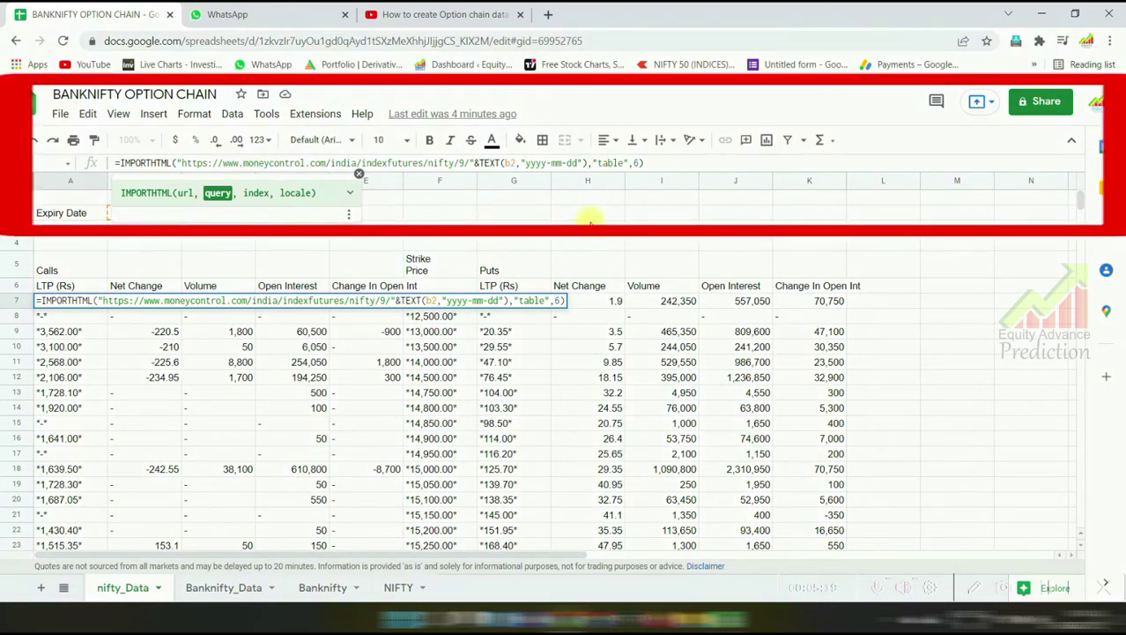
pyautogui.press('Return')
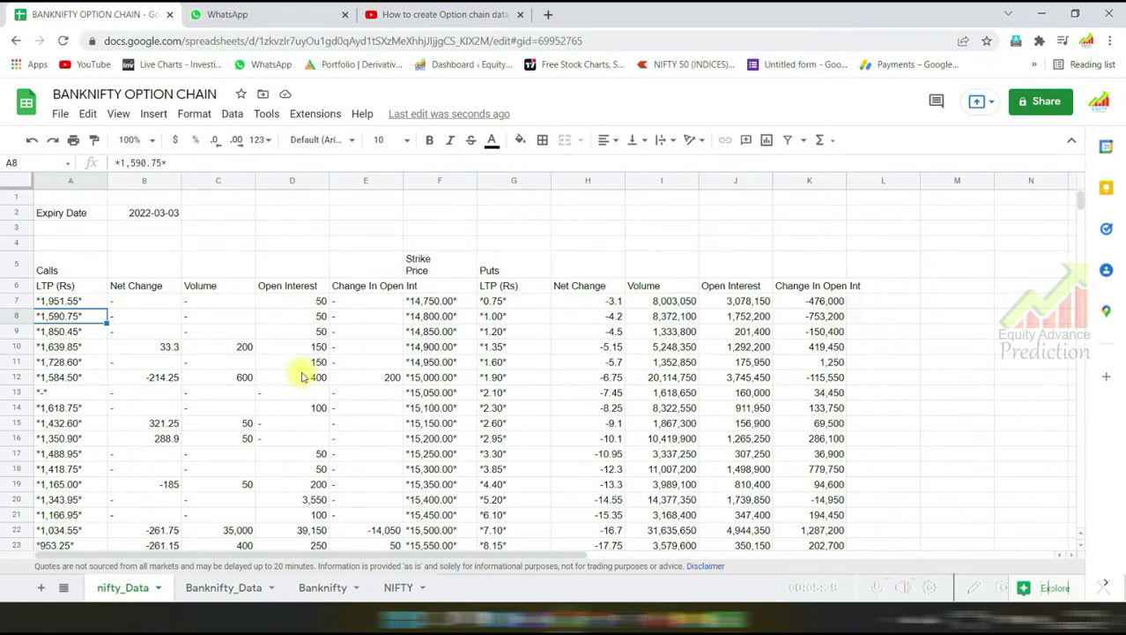
# Test the import by changing the B2 expiry date to 10 March 2022
pyautogui.click(147, 221)
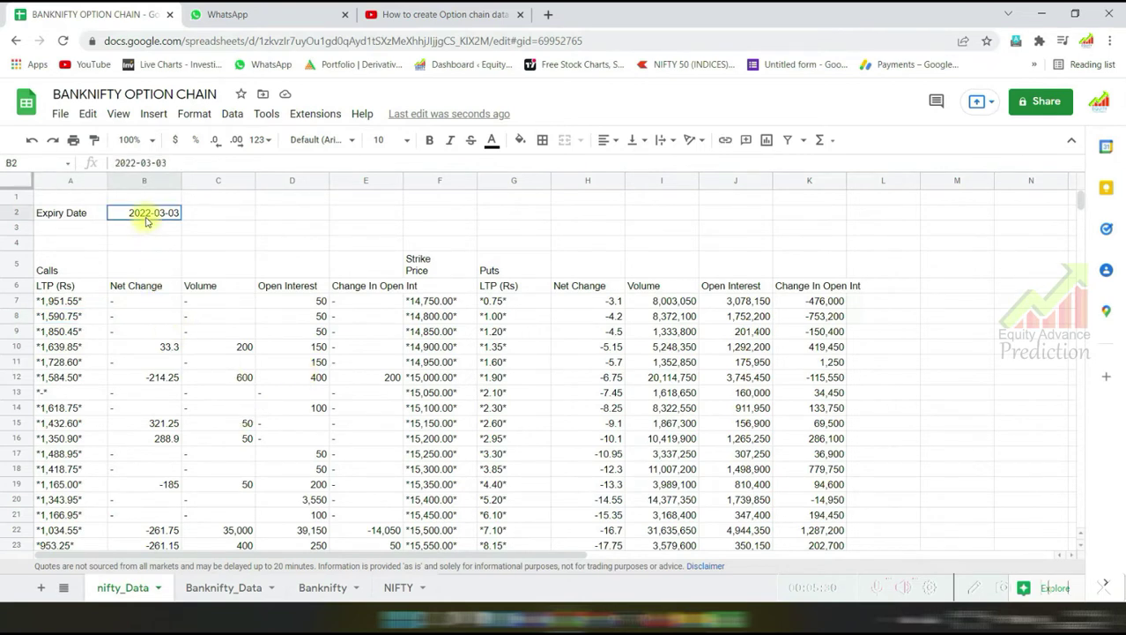
pyautogui.doubleClick(147, 218)
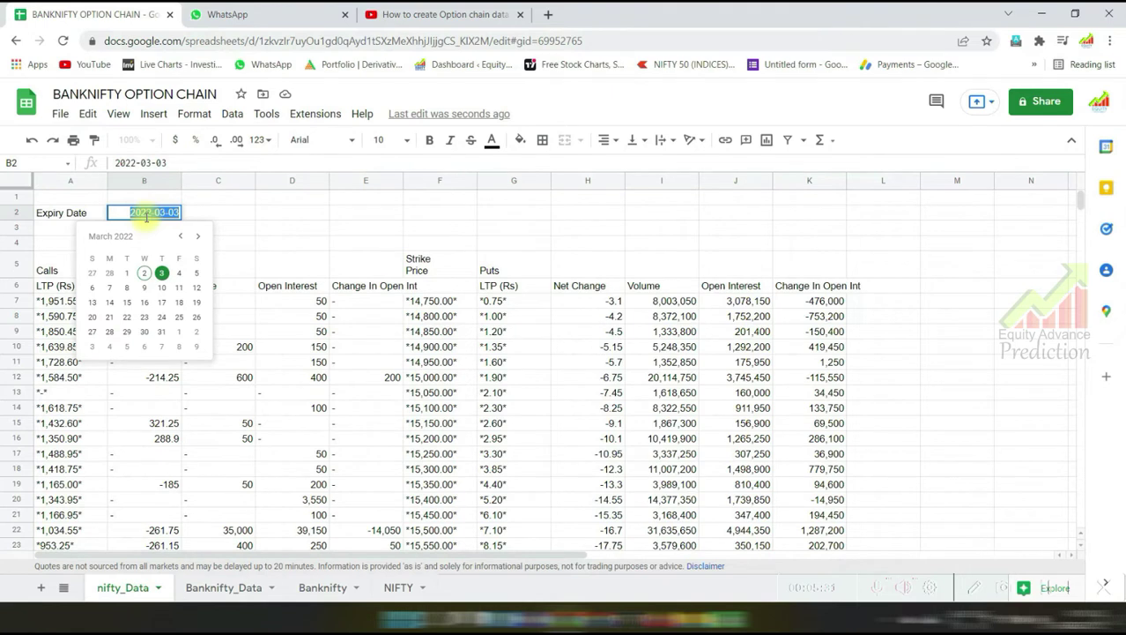
pyautogui.click(162, 288)
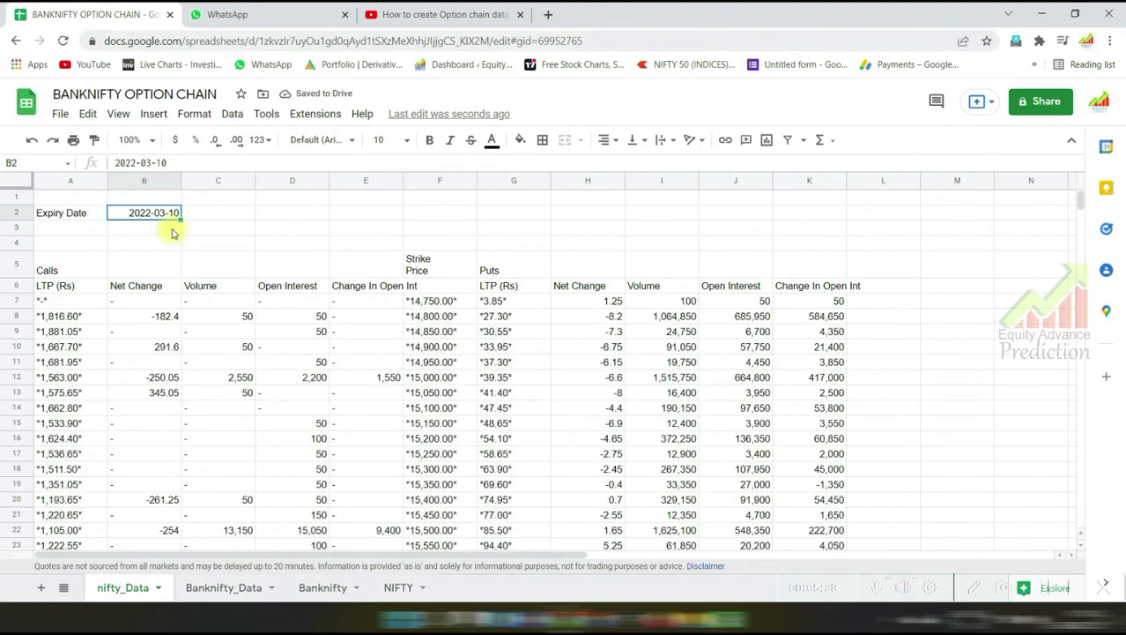
# Copy the Expiry Date label and date in A2:B2
pyautogui.click(73, 216)
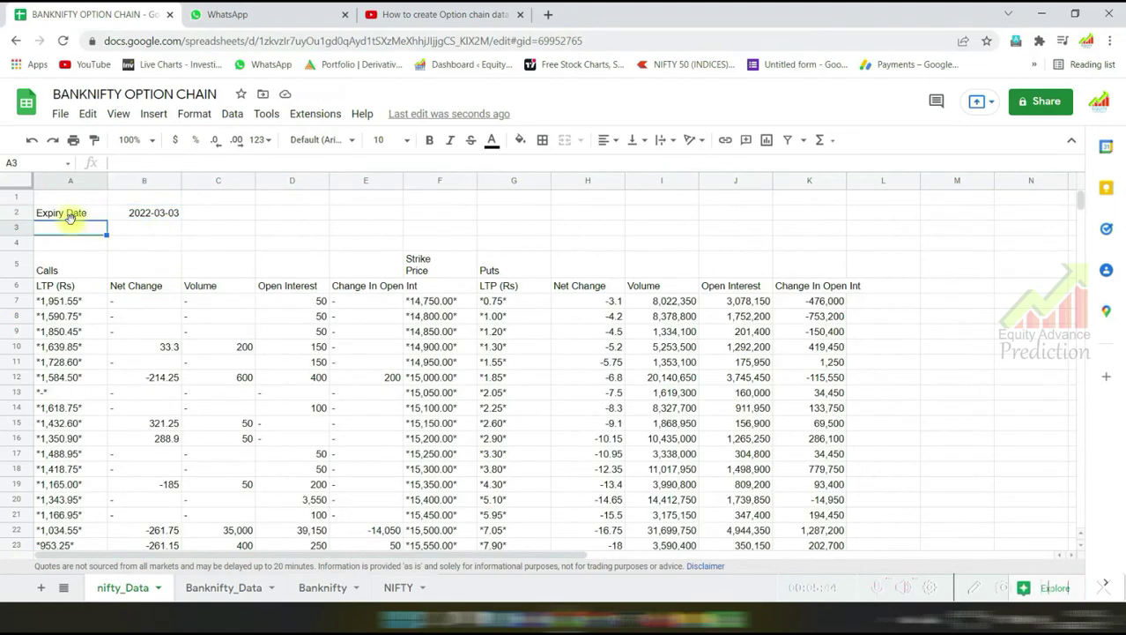
pyautogui.keyDown('shift'); pyautogui.click(123, 221); pyautogui.keyUp('shift')
pyautogui.rightClick(155, 214)
pyautogui.click(183, 231)
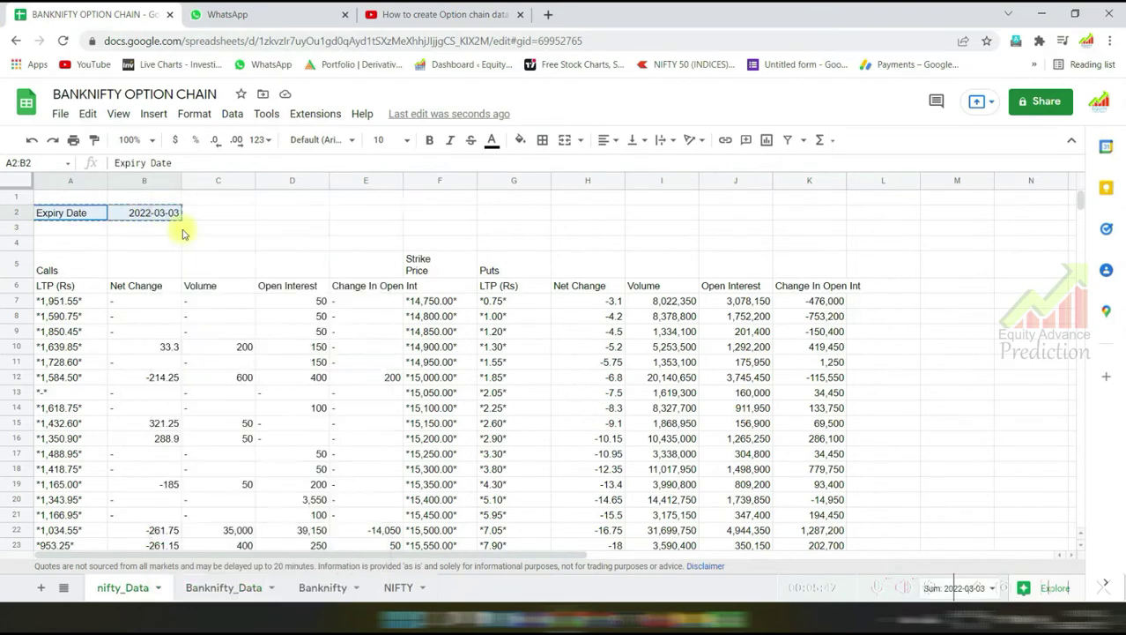
# Paste the Expiry Date label and date into A2 of the Banknifty_Data sheet
pyautogui.click(220, 587)
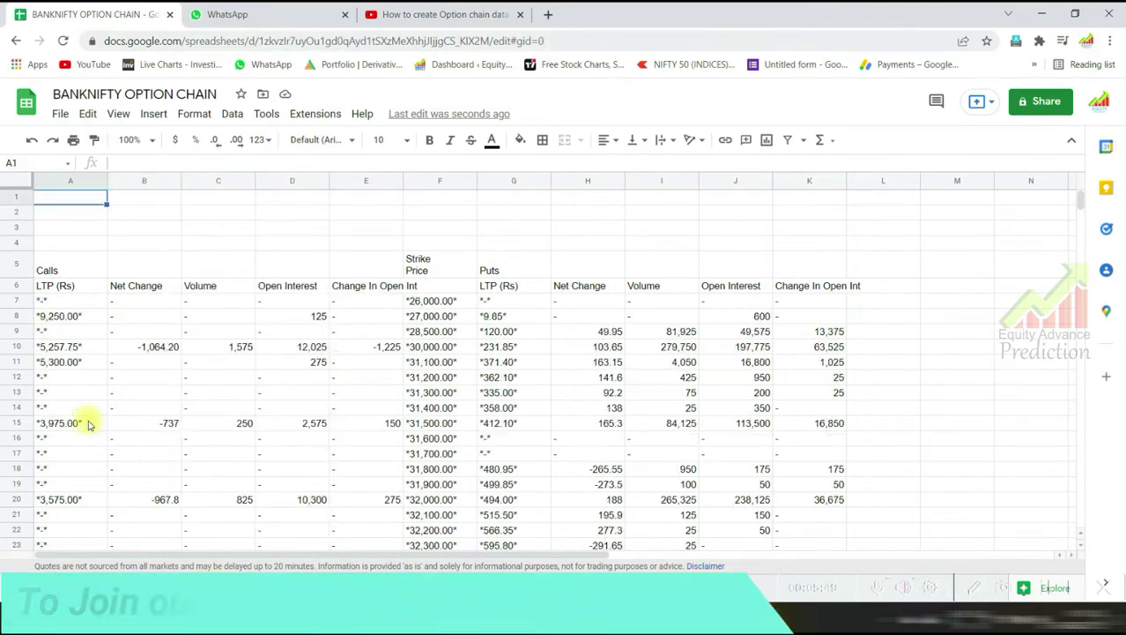
pyautogui.click(50, 221)
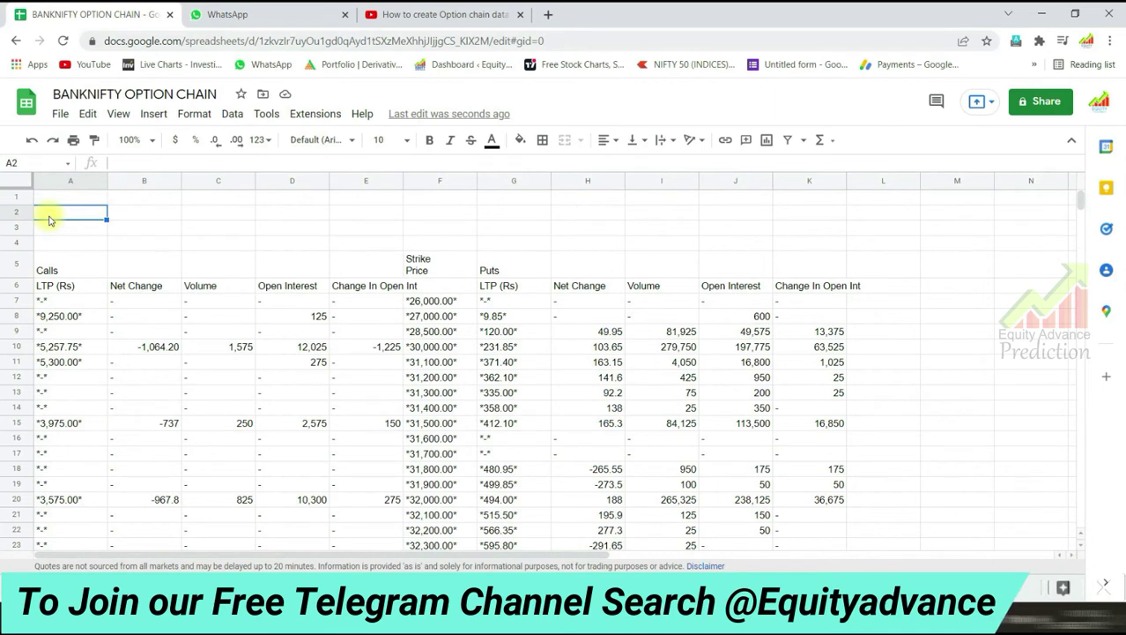
pyautogui.hotkey('ctrl', 'v')
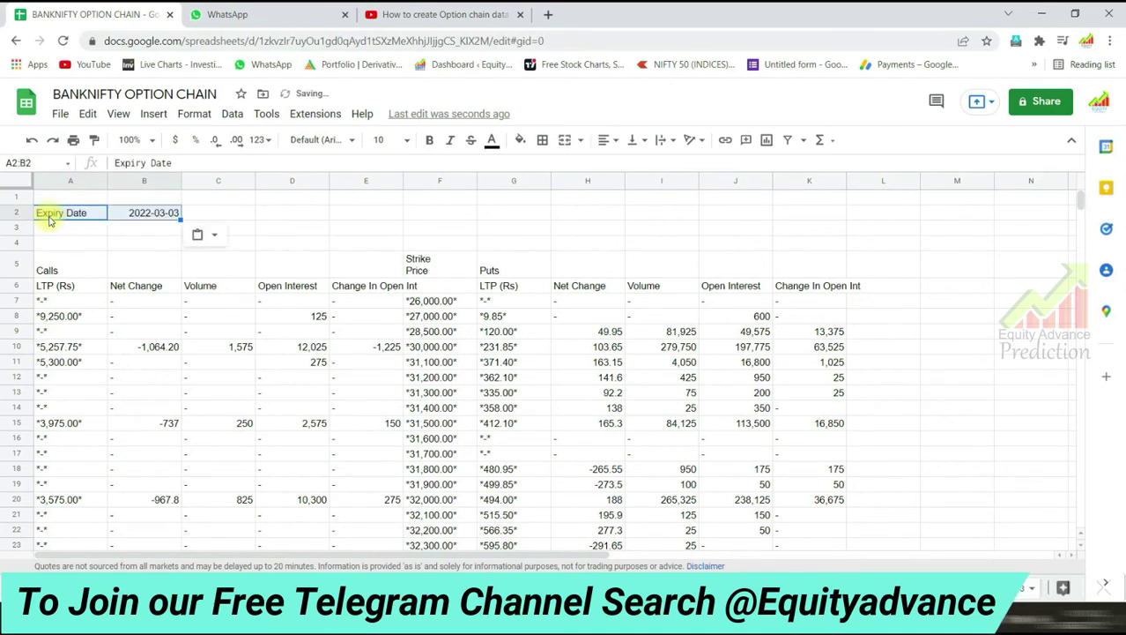
# In the A7 import URL, replace the fixed date 2022-03-31 with TEXT(B2,"yyyy-mm-dd")
pyautogui.click(62, 293)
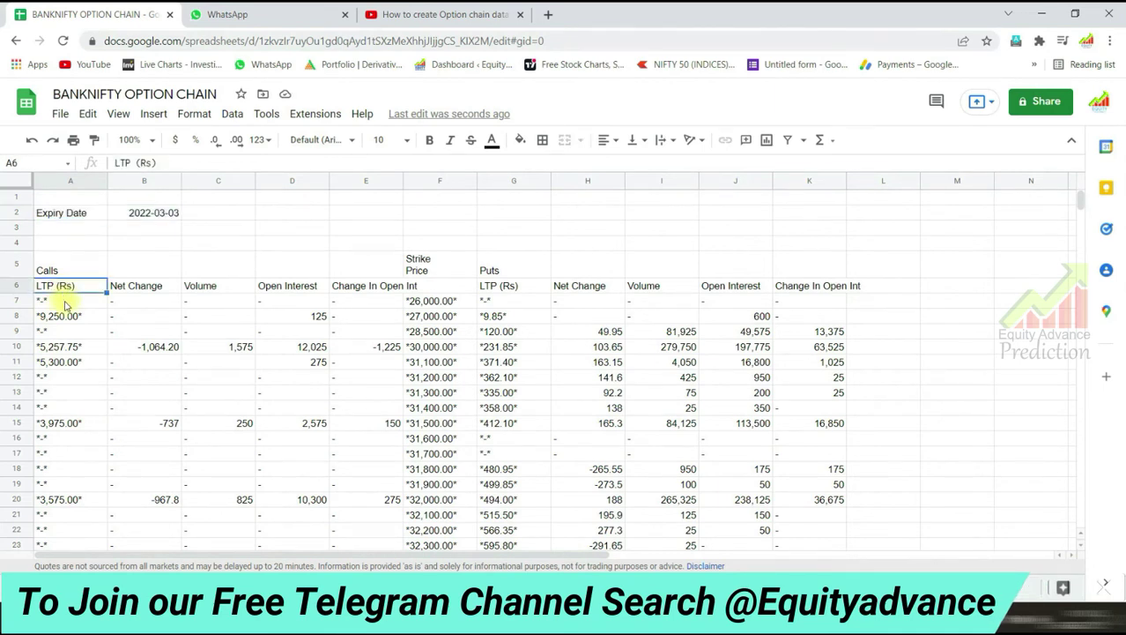
pyautogui.click(64, 304)
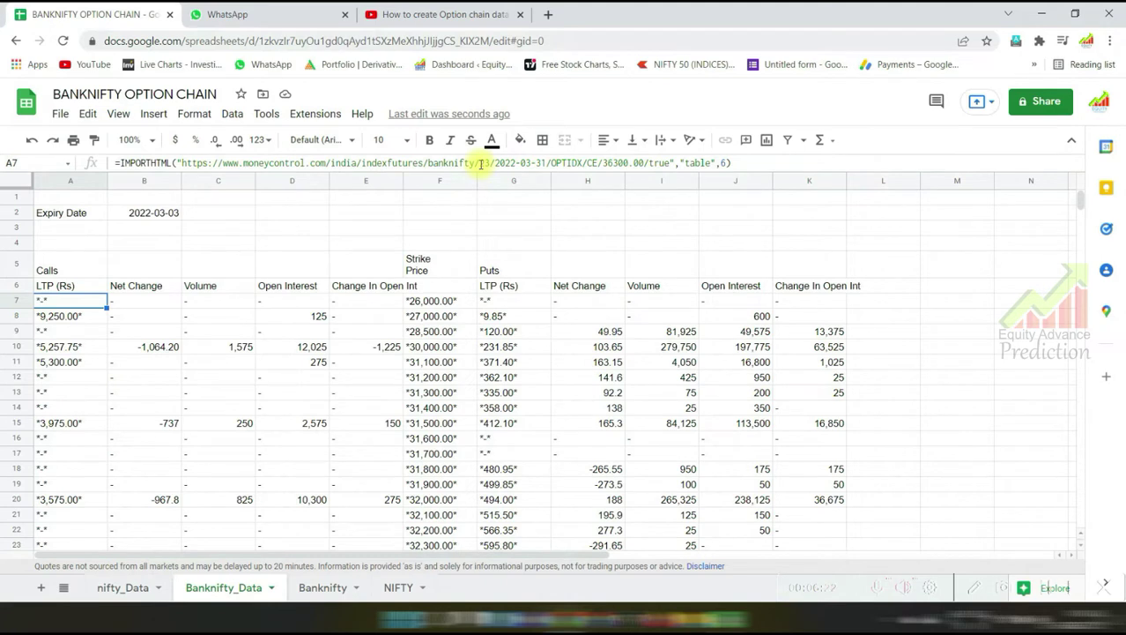
pyautogui.moveTo(495, 164); pyautogui.dragTo(544, 164)
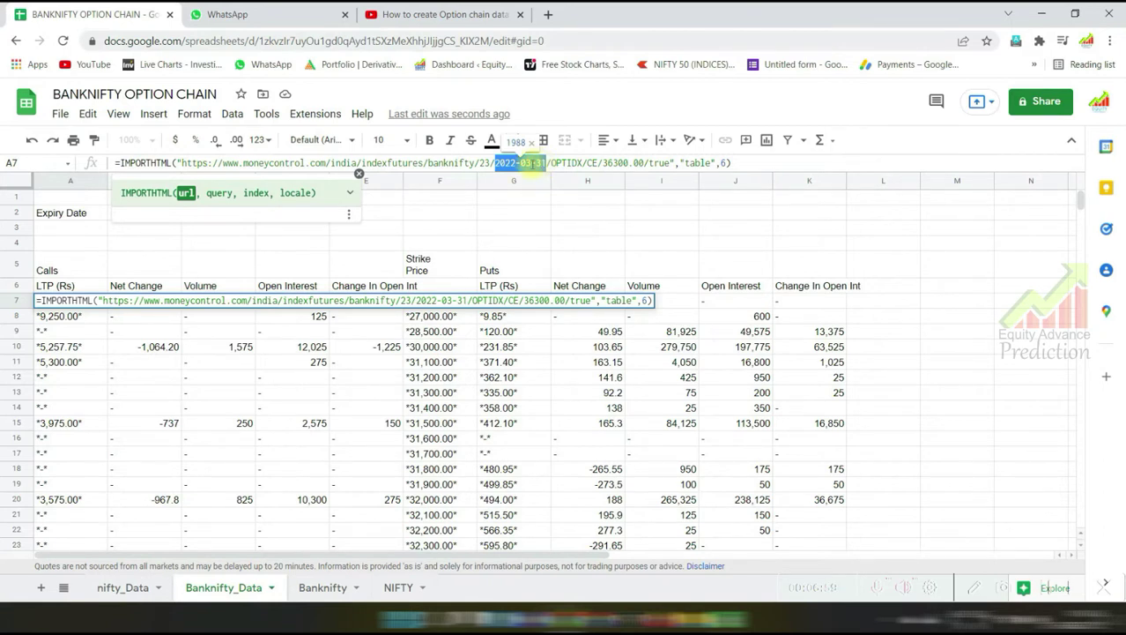
pyautogui.write('"TEXT')
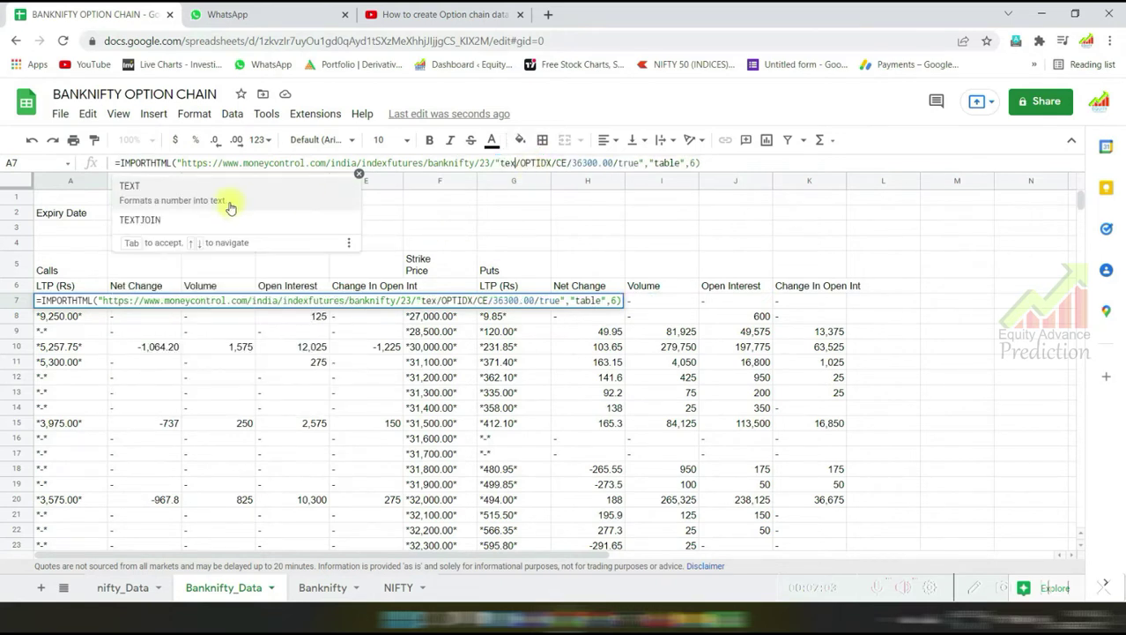
pyautogui.click(229, 204)
pyautogui.write('b2')
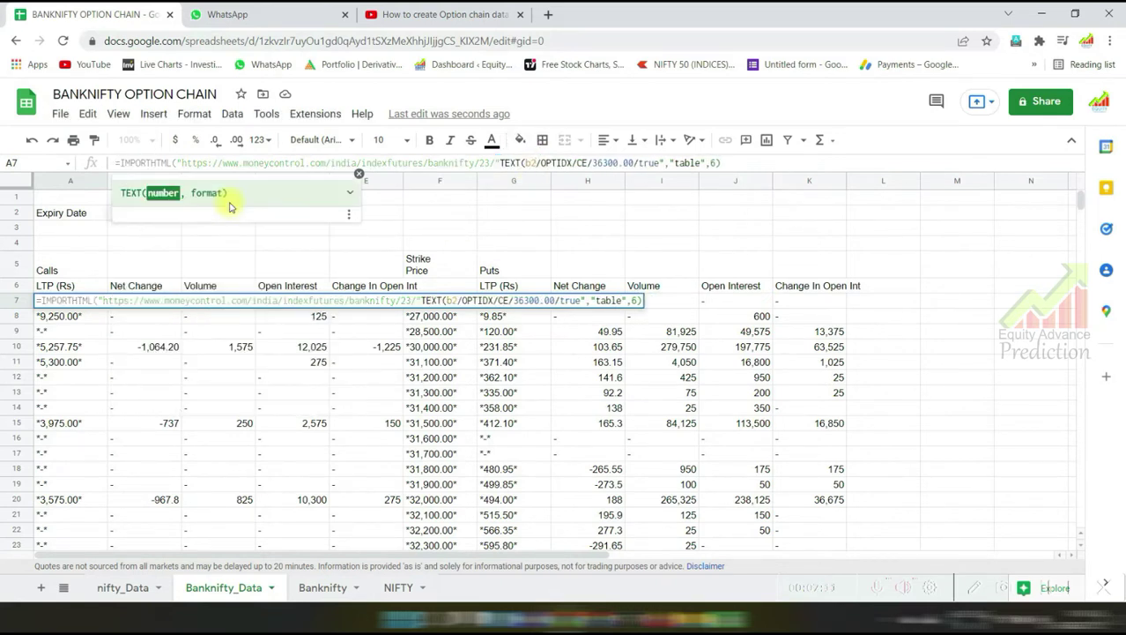
pyautogui.write(',"')
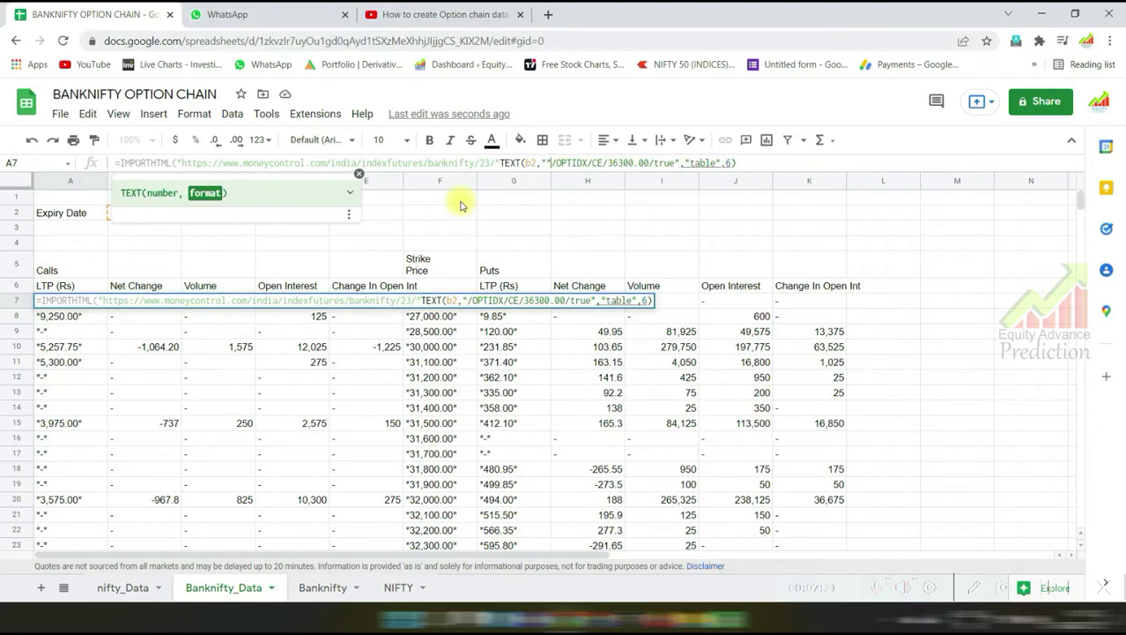
pyautogui.write('yyyy')
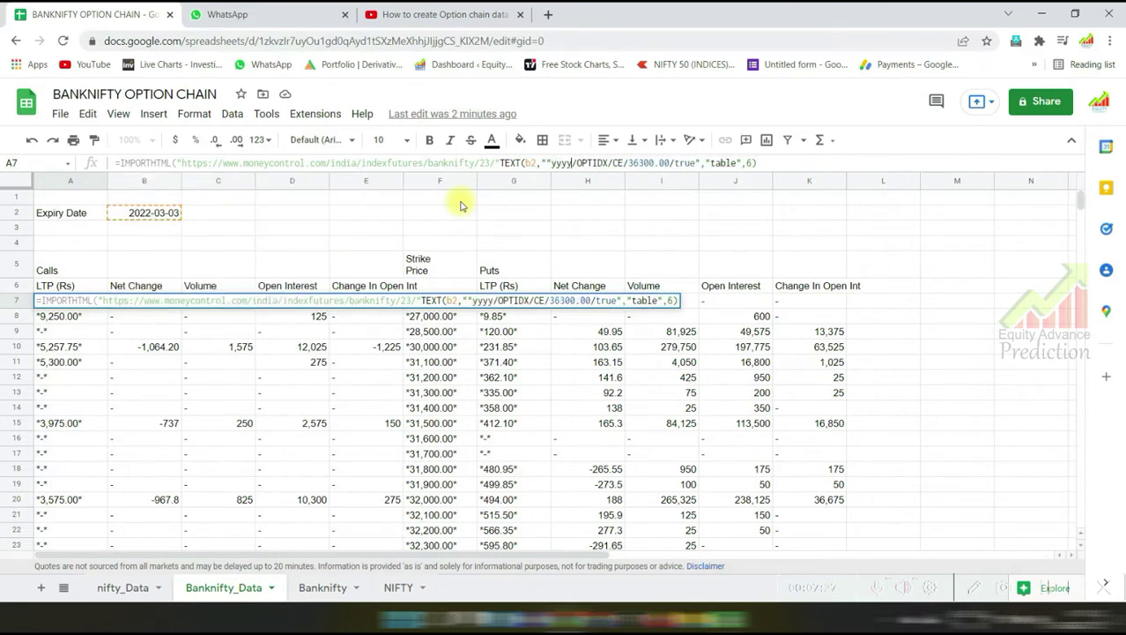
pyautogui.write('-')
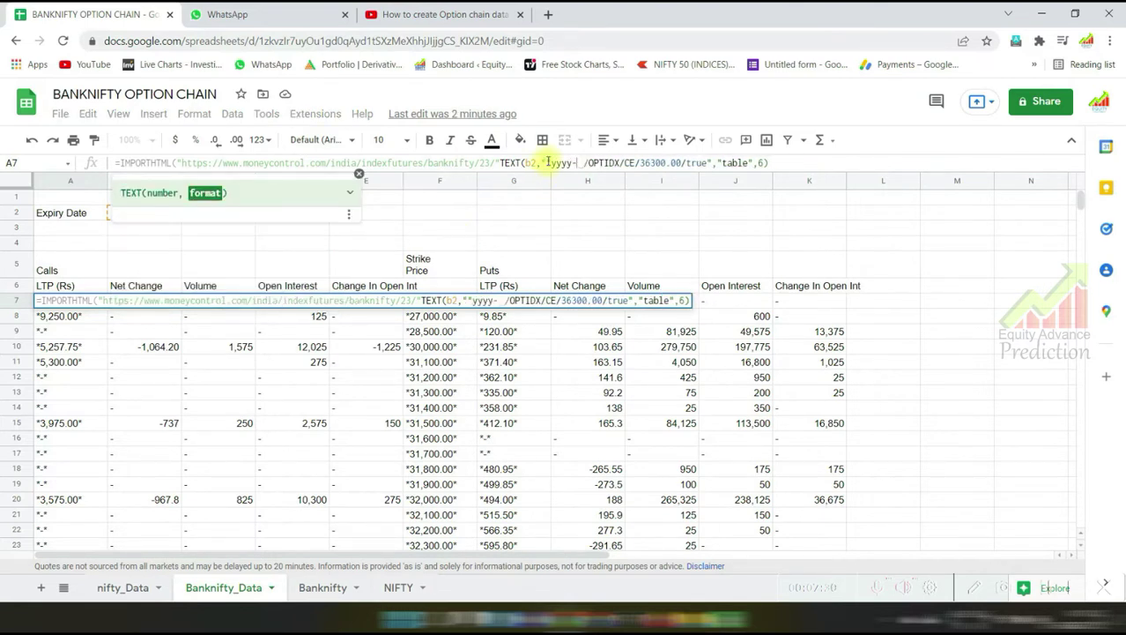
pyautogui.press('BackSpace')
pyautogui.click(548, 162)
pyautogui.press('BackSpace')
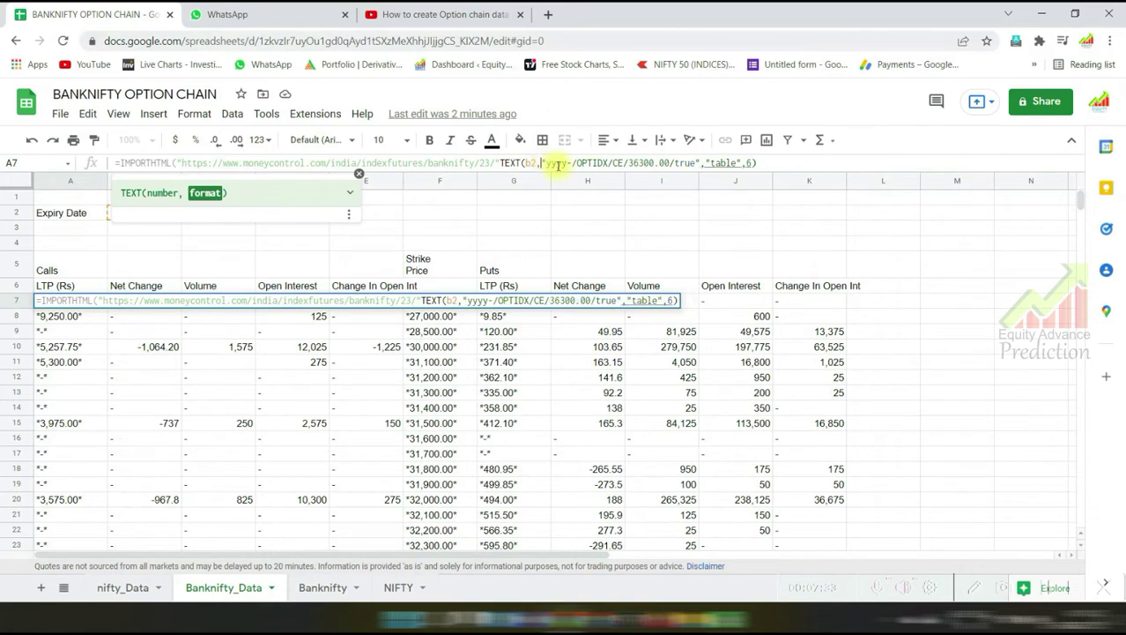
pyautogui.click(572, 162)
pyautogui.write('mm-')
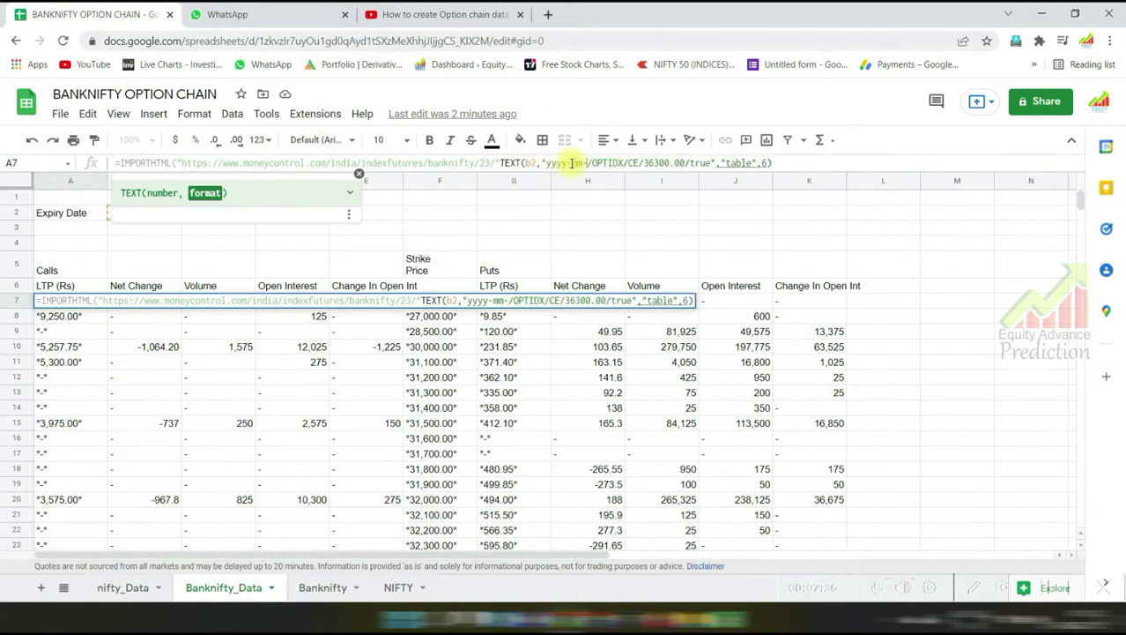
pyautogui.write('dd')
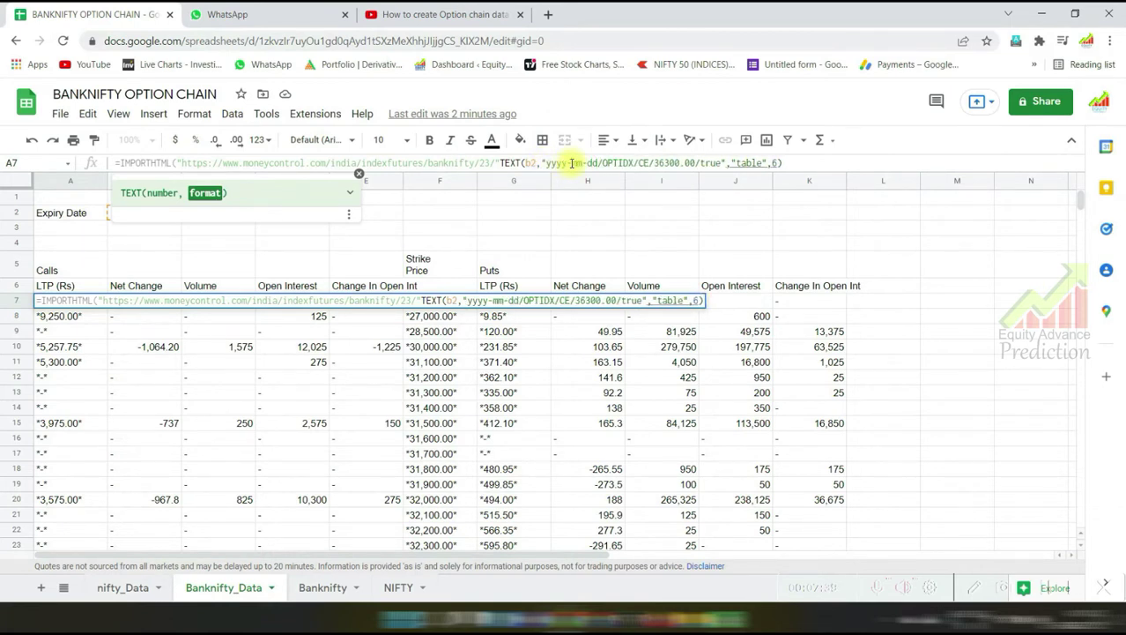
pyautogui.write('")')
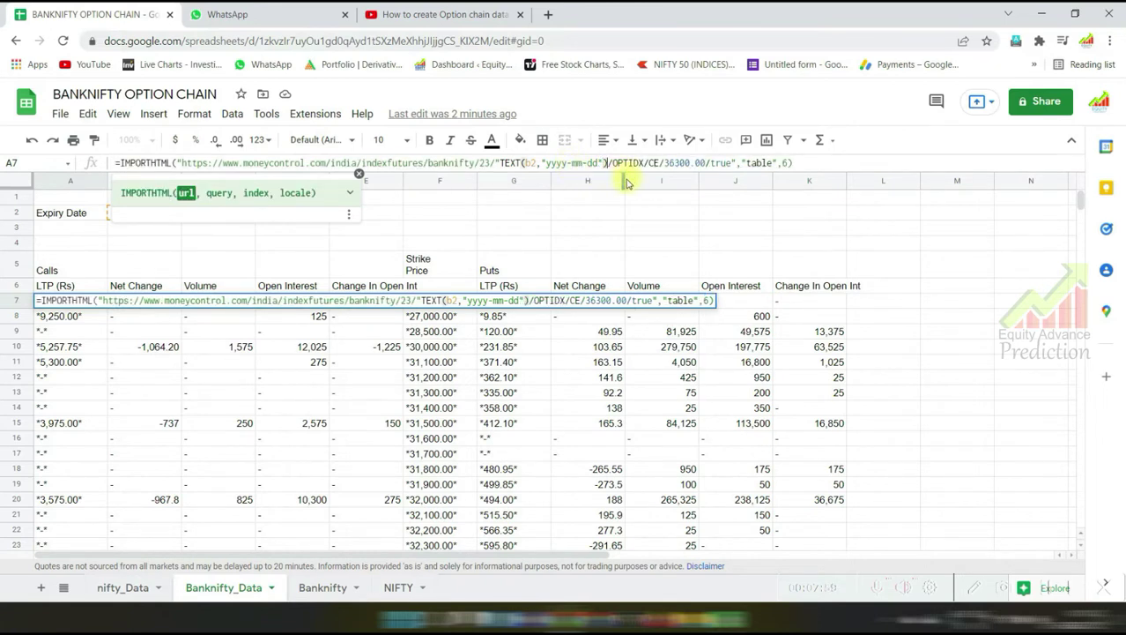
pyautogui.write(',')
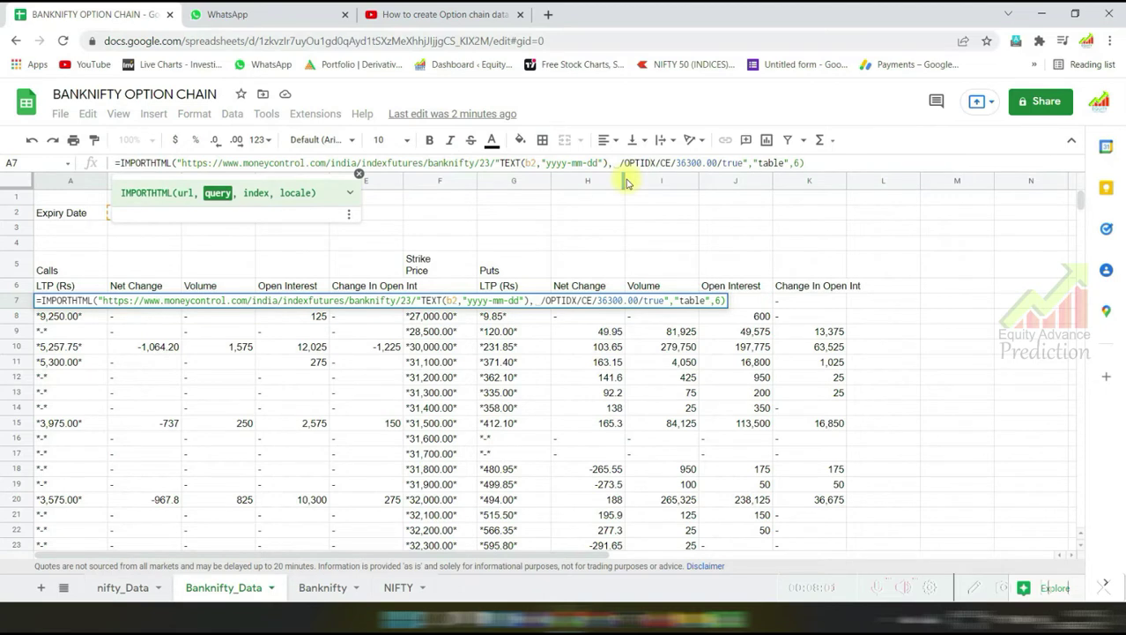
# Delete the fixed option, strike and /true tail so the formula ends "table",6)
pyautogui.press('Delete')
pyautogui.press('Delete')
pyautogui.press('Delete')
pyautogui.press('Delete')
pyautogui.press('Delete')
pyautogui.press('Delete')
pyautogui.press('Delete')
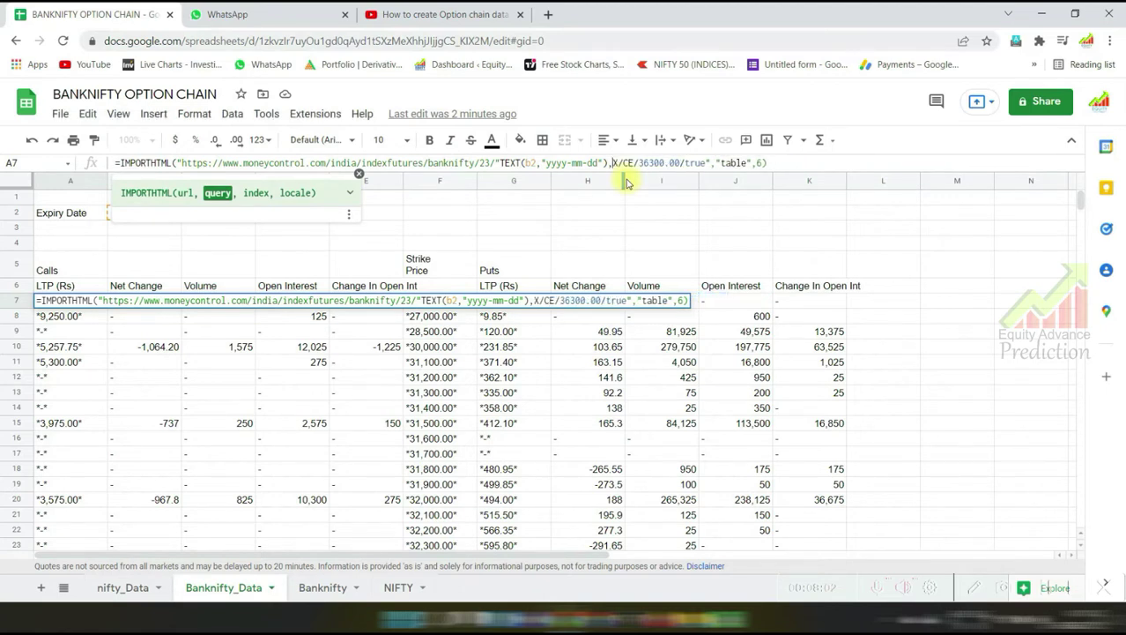
pyautogui.press('Delete')
pyautogui.press('Delete')
pyautogui.press('Delete')
pyautogui.press('Delete')
pyautogui.press('Delete')
pyautogui.press('Delete')
pyautogui.press('Delete')
pyautogui.press('Delete')
pyautogui.press('Delete')
pyautogui.press('Delete')
pyautogui.press('Delete')
pyautogui.press('Delete')
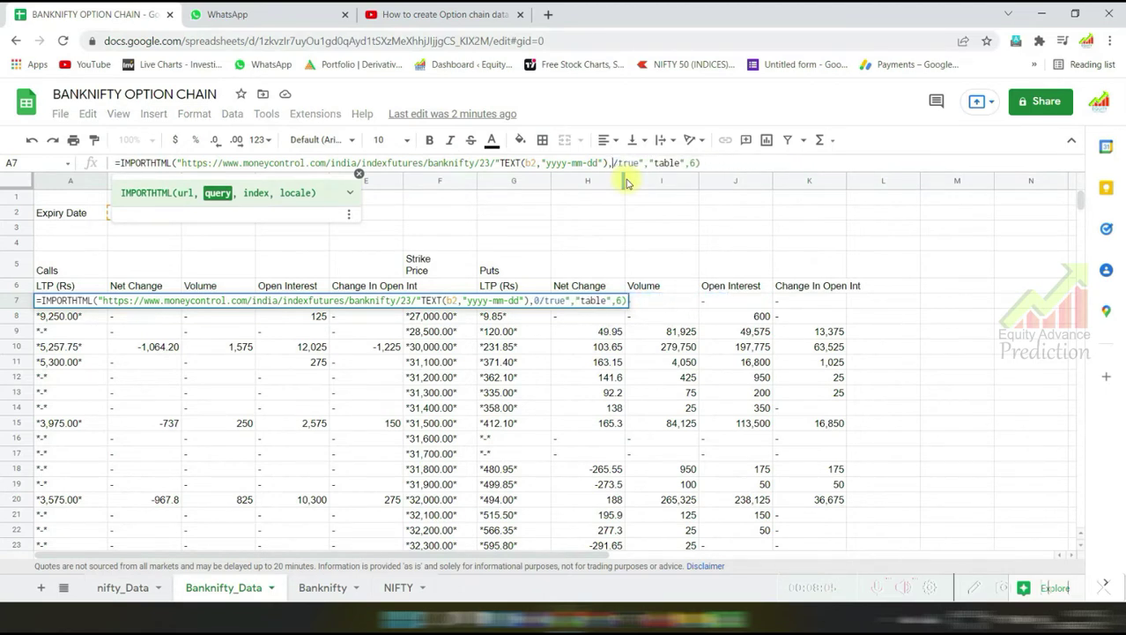
pyautogui.press('Delete')
pyautogui.press('Delete')
pyautogui.press('Delete')
pyautogui.press('Delete')
pyautogui.press('Delete')
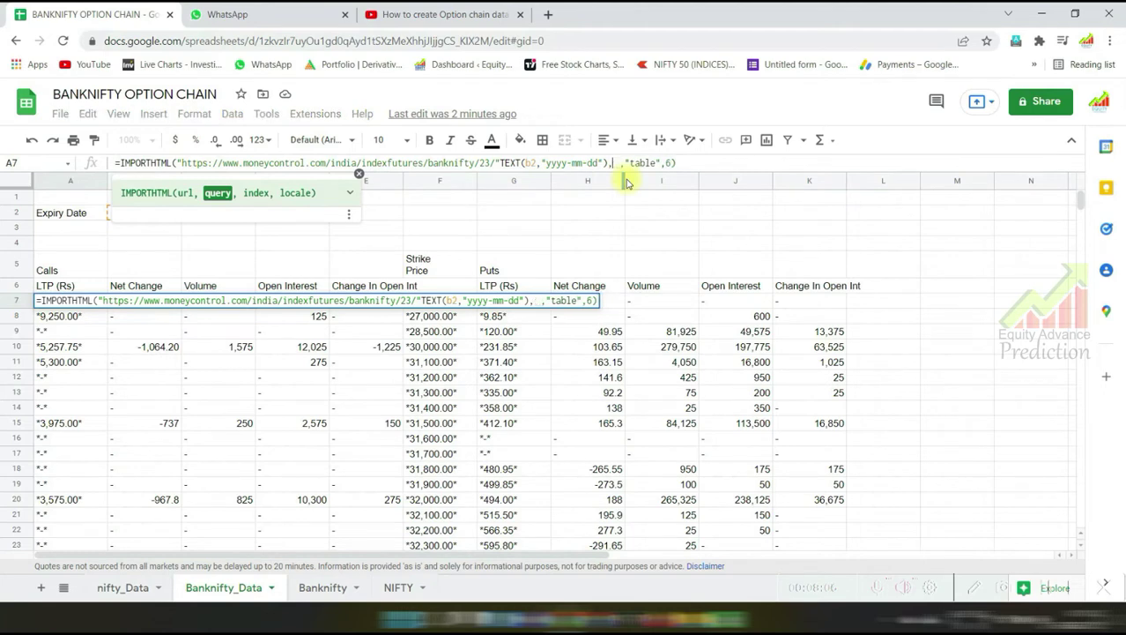
pyautogui.press('Delete')
pyautogui.press('Delete')
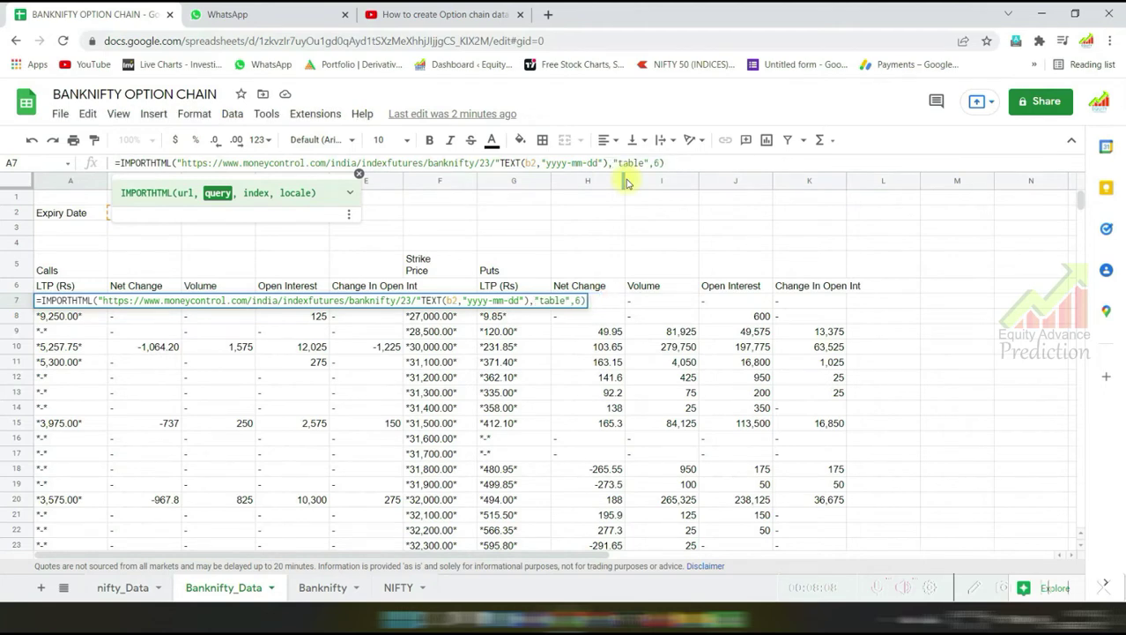
pyautogui.press('Return')
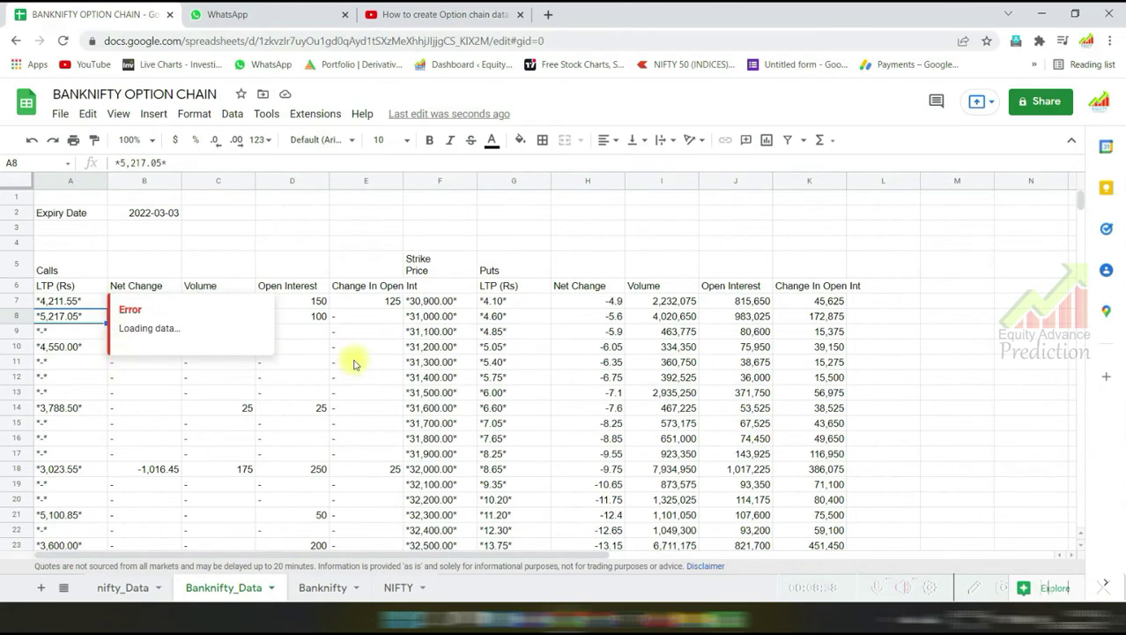
# Switch B2 to 10 March and back to 3 March 2022, then make the date bold
pyautogui.doubleClick(146, 213)
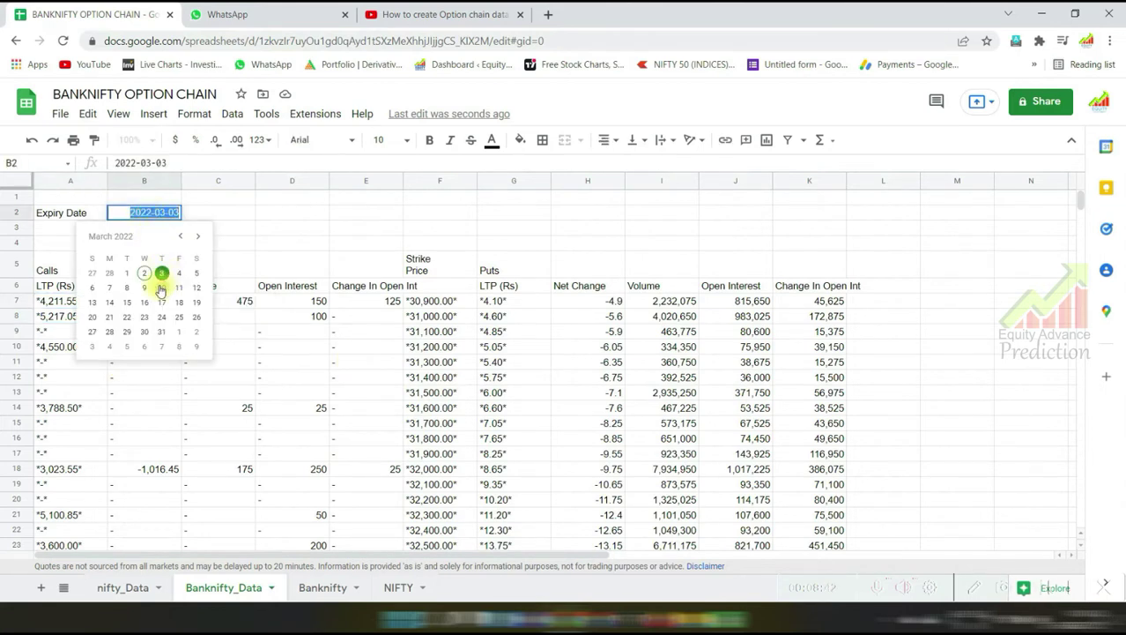
pyautogui.click(161, 287)
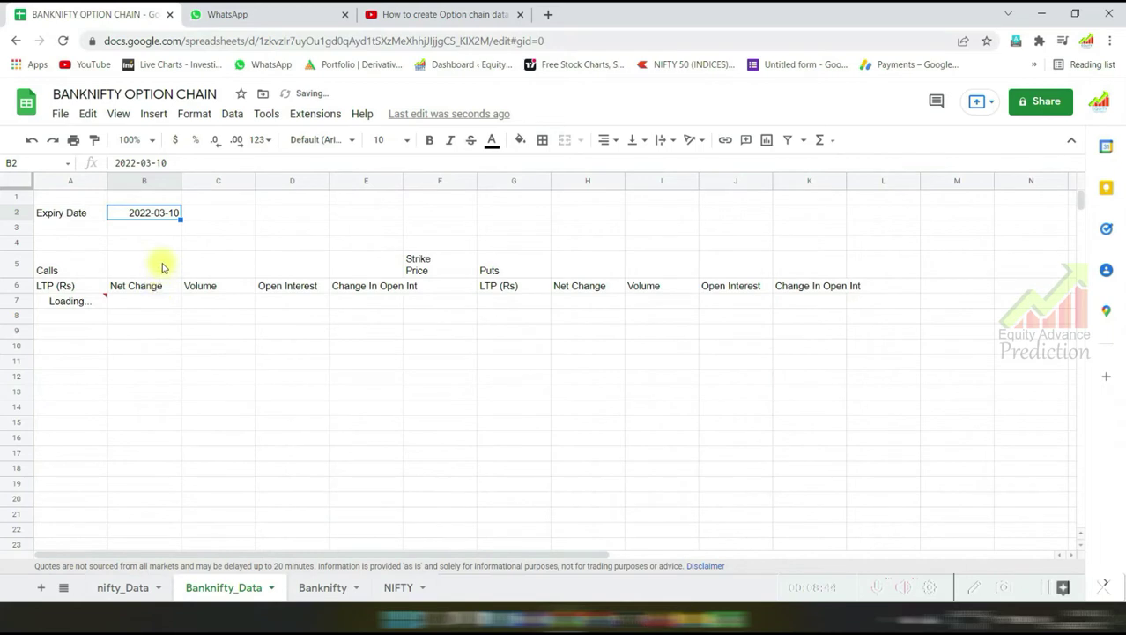
pyautogui.doubleClick(152, 219)
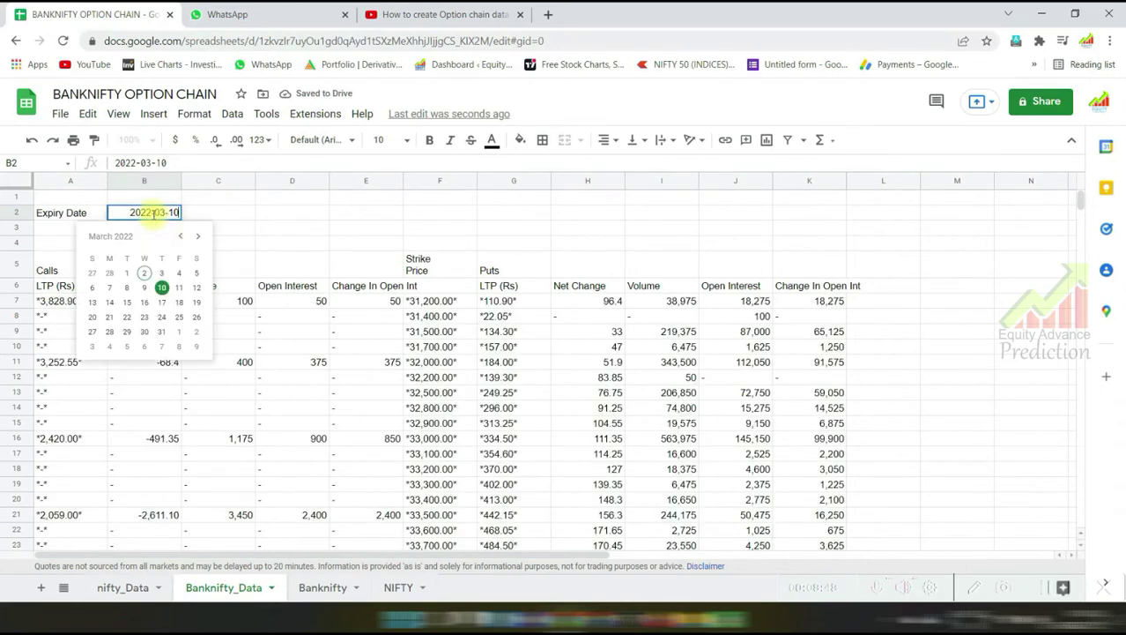
pyautogui.click(163, 276)
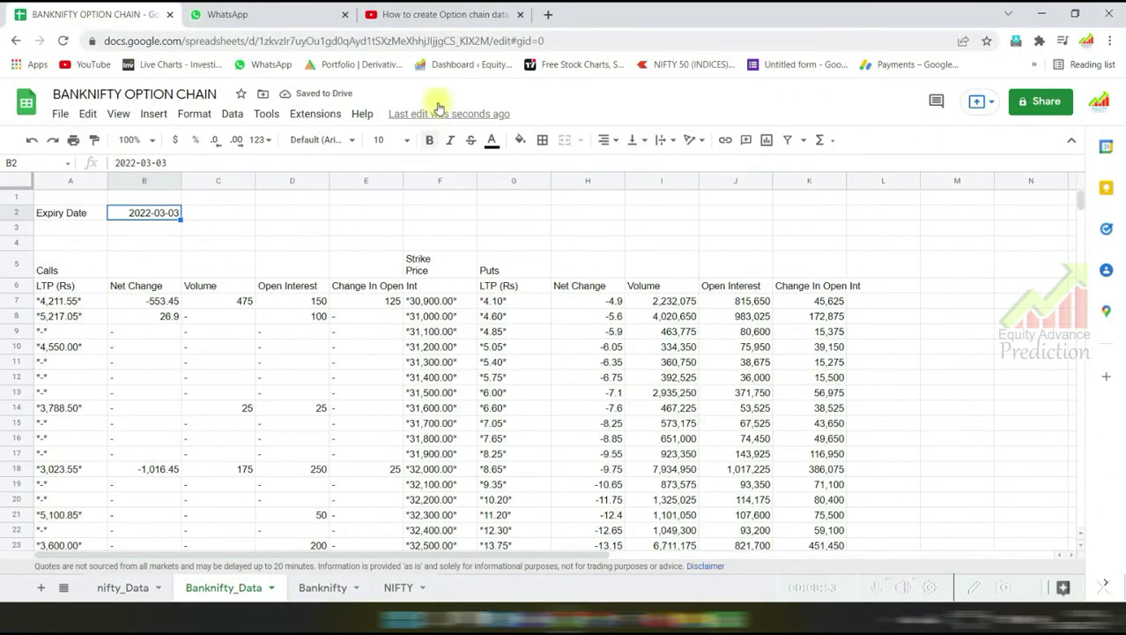
pyautogui.click(429, 140)
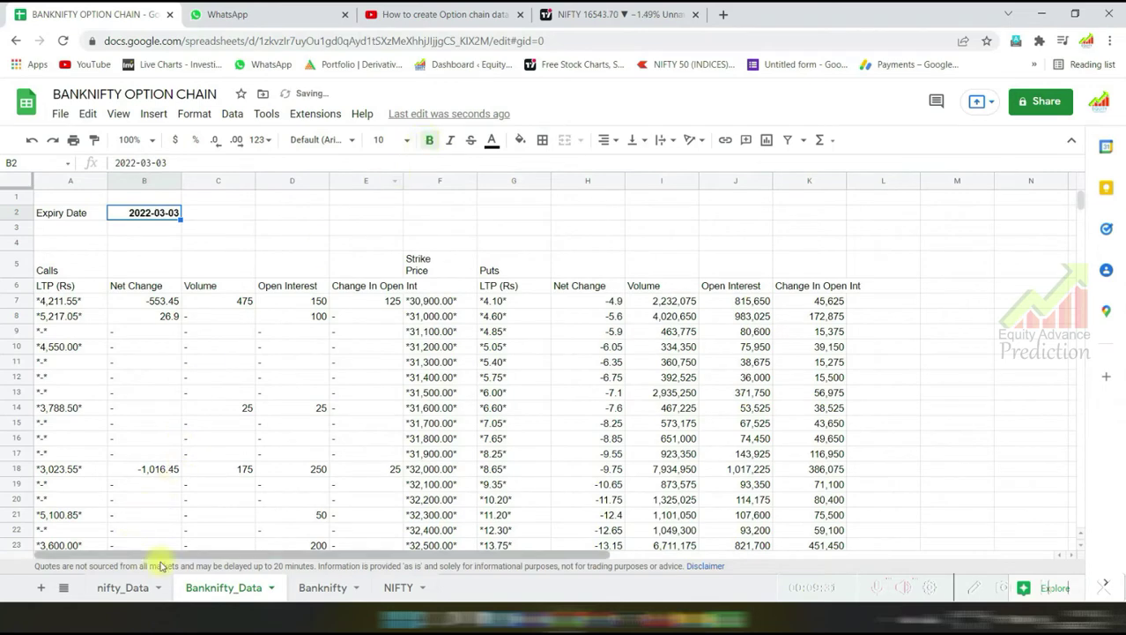
# On the Banknifty sheet, clear the contents of rows 1–3
pyautogui.click(311, 588)
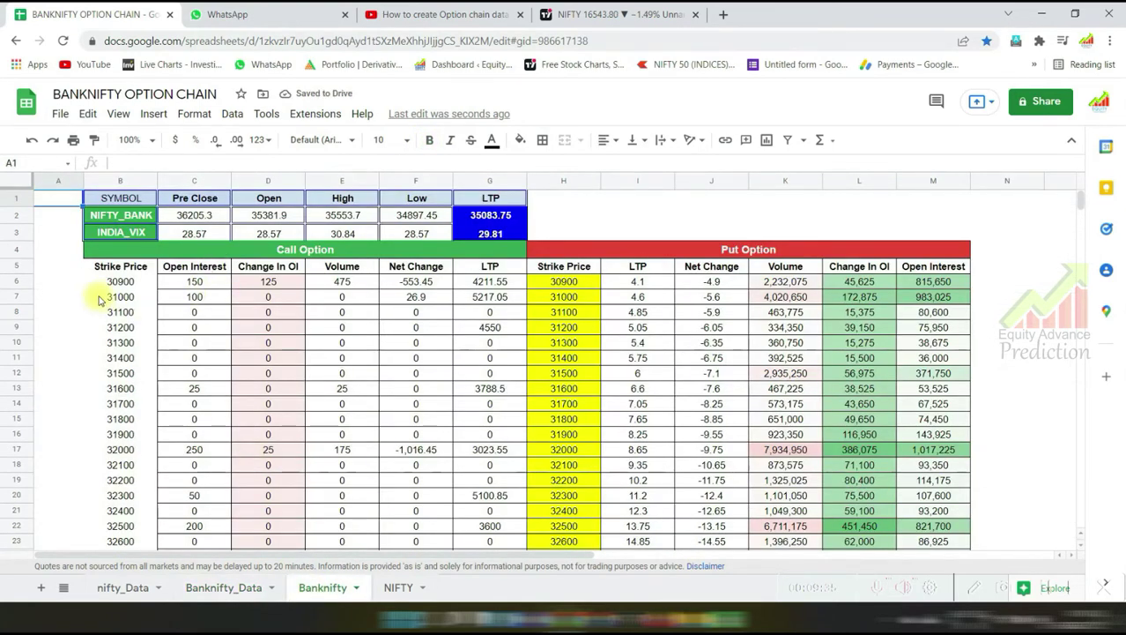
pyautogui.click(68, 282)
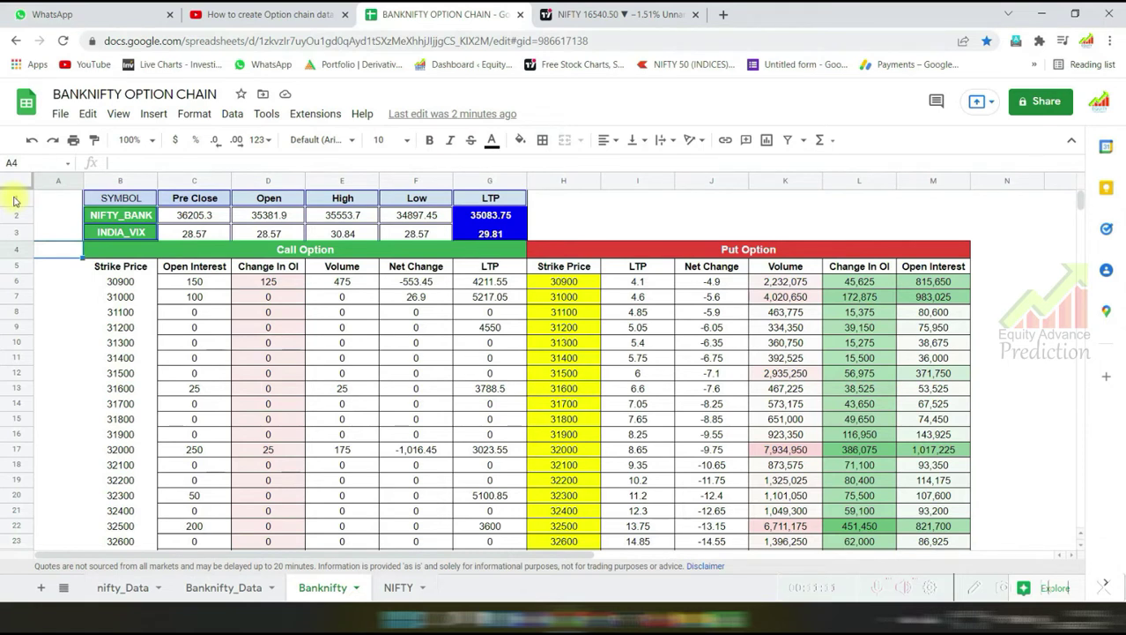
pyautogui.moveTo(13, 201); pyautogui.dragTo(13, 232)
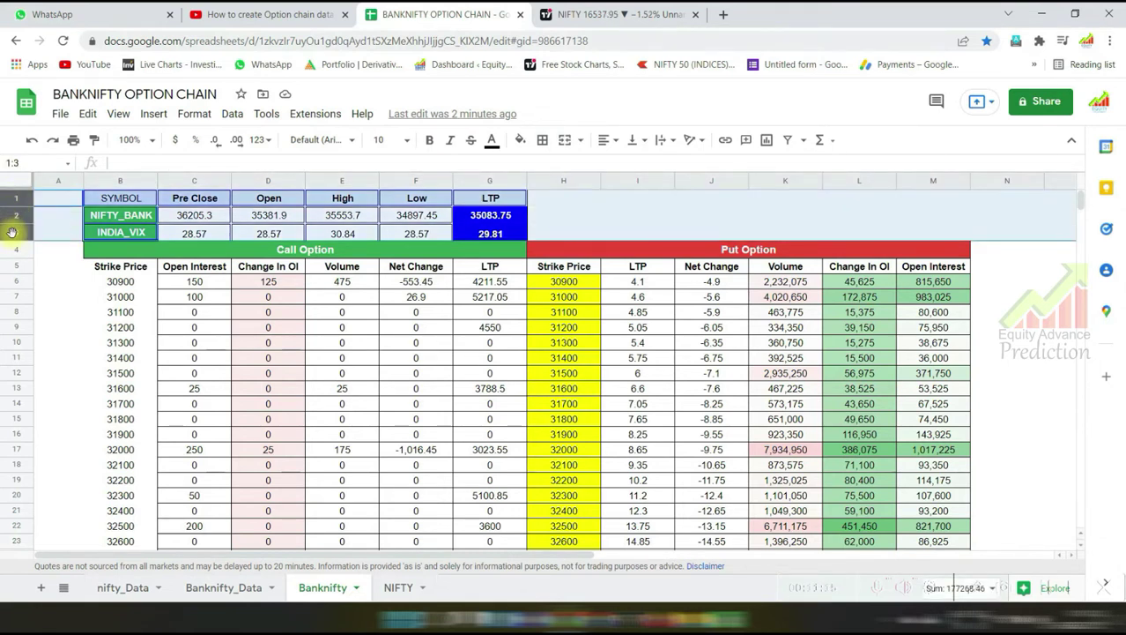
pyautogui.rightClick(13, 231)
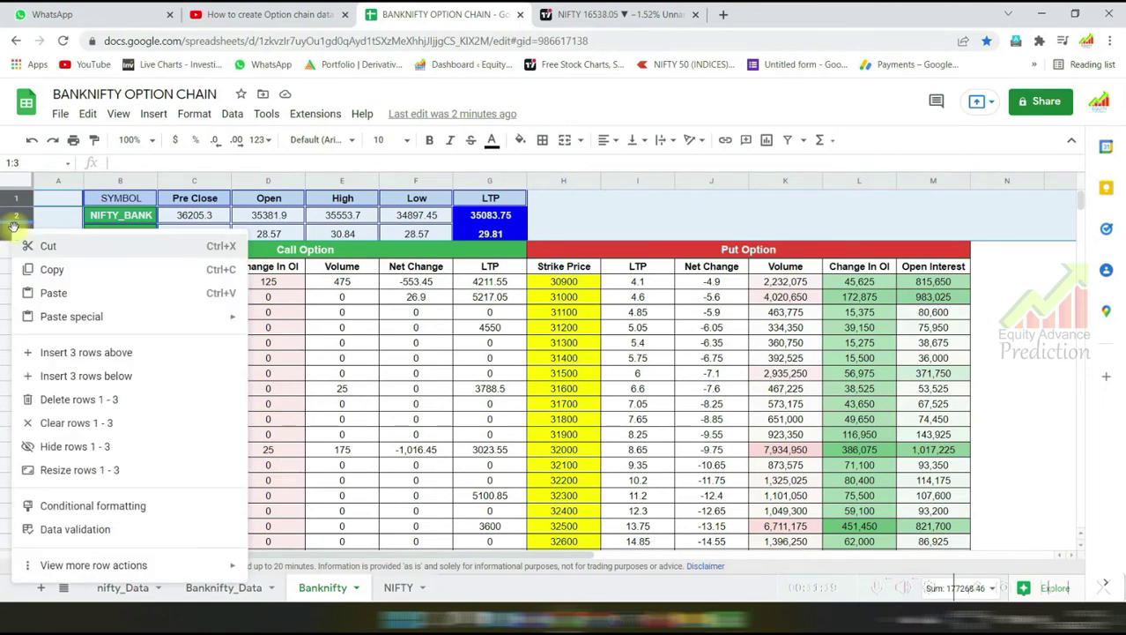
pyautogui.click(98, 423)
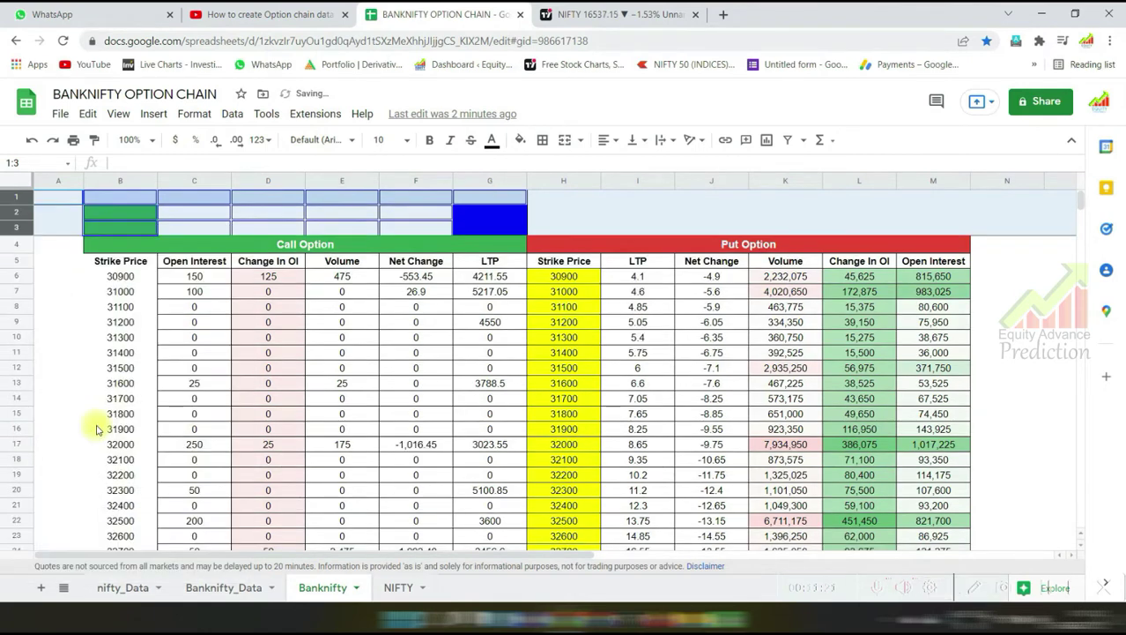
pyautogui.click(63, 259)
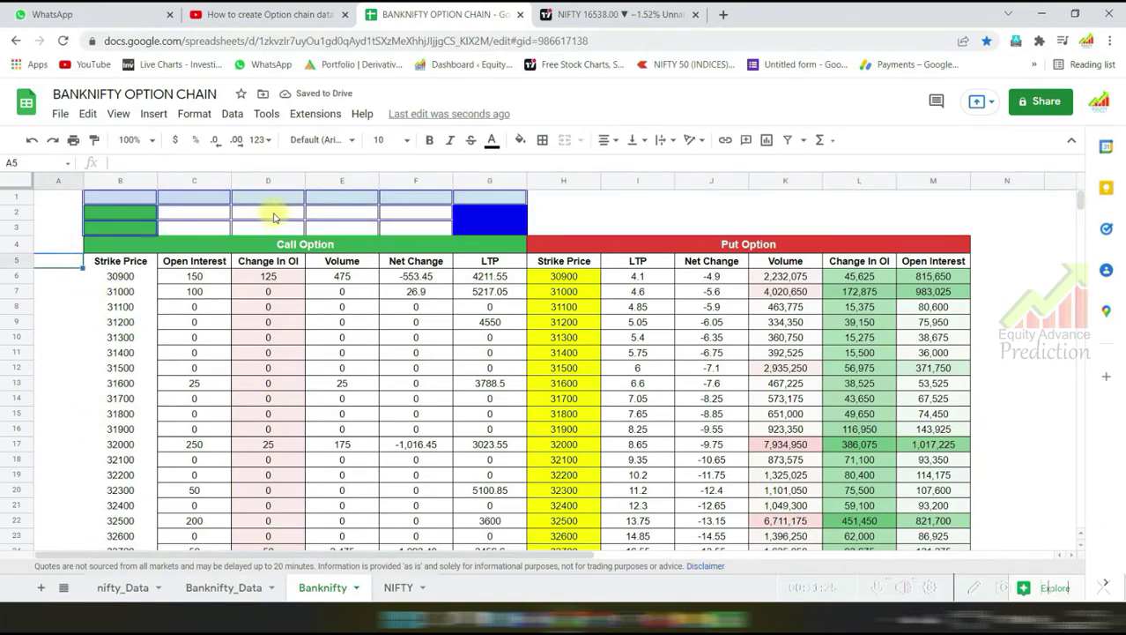
# Remove all borders from rows 1–3 and fill them white
pyautogui.moveTo(16, 196); pyautogui.dragTo(16, 226)
pyautogui.click(541, 139)
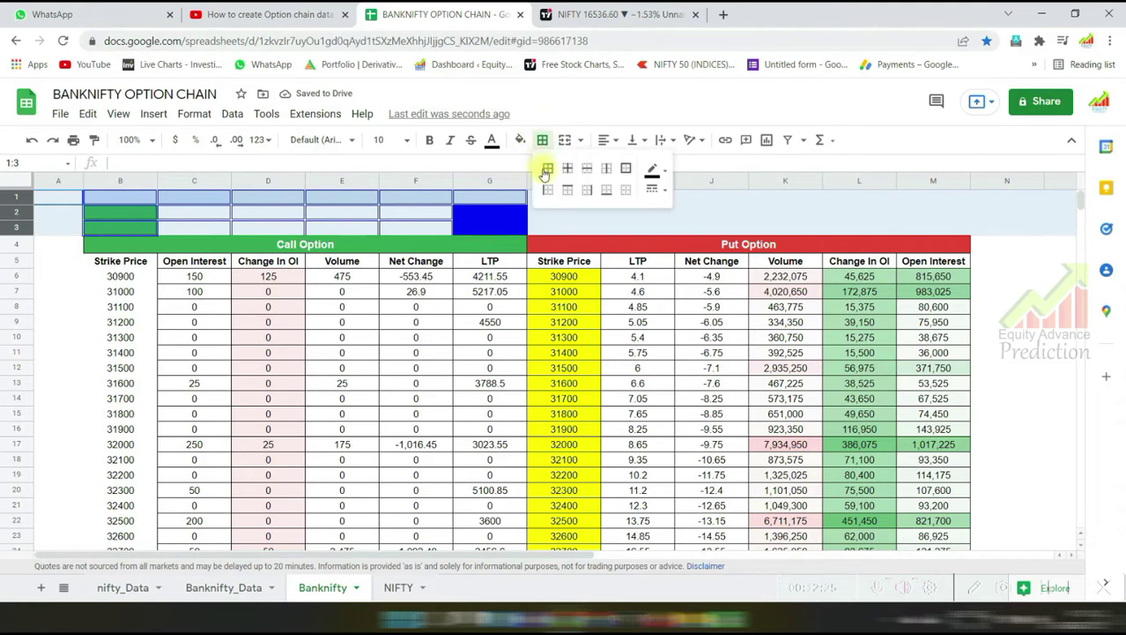
pyautogui.click(625, 190)
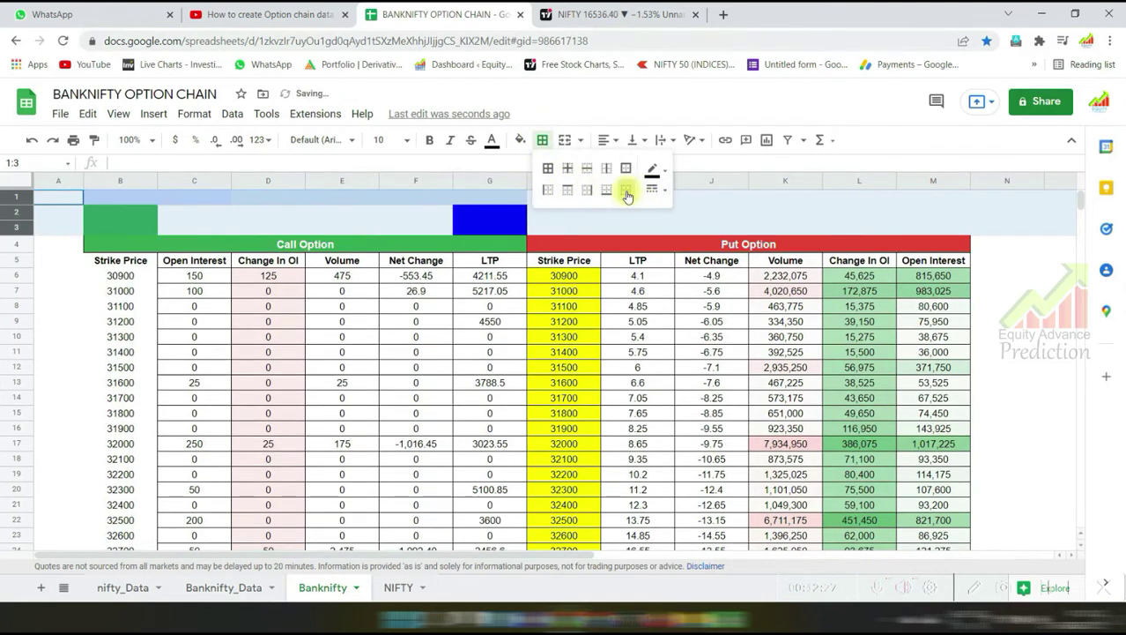
pyautogui.click(521, 139)
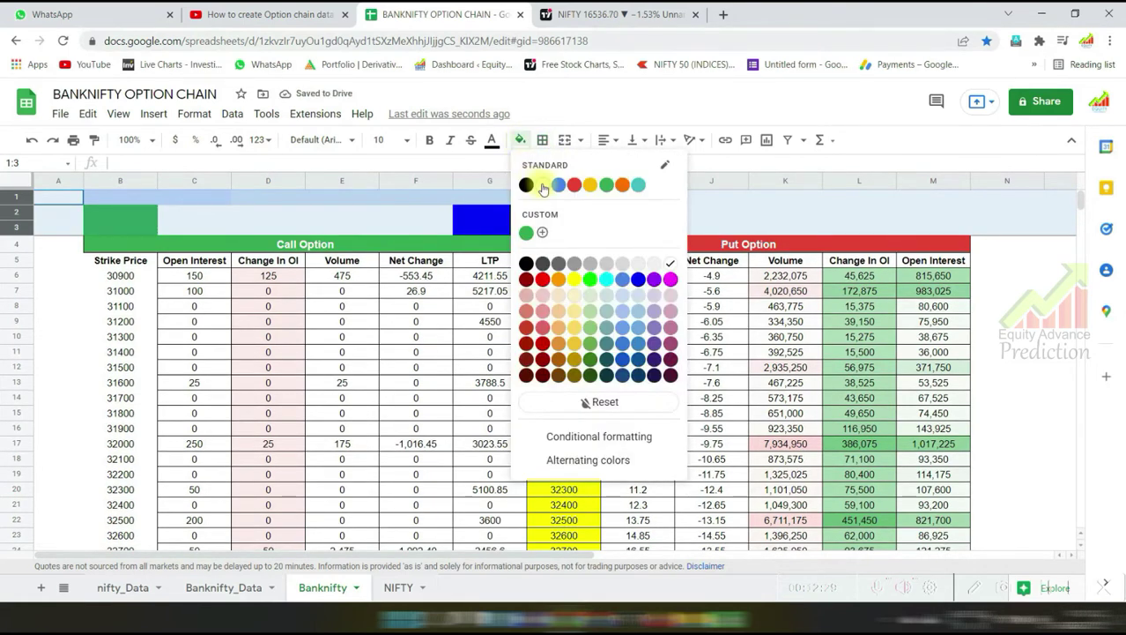
pyautogui.click(542, 185)
pyautogui.click(489, 197)
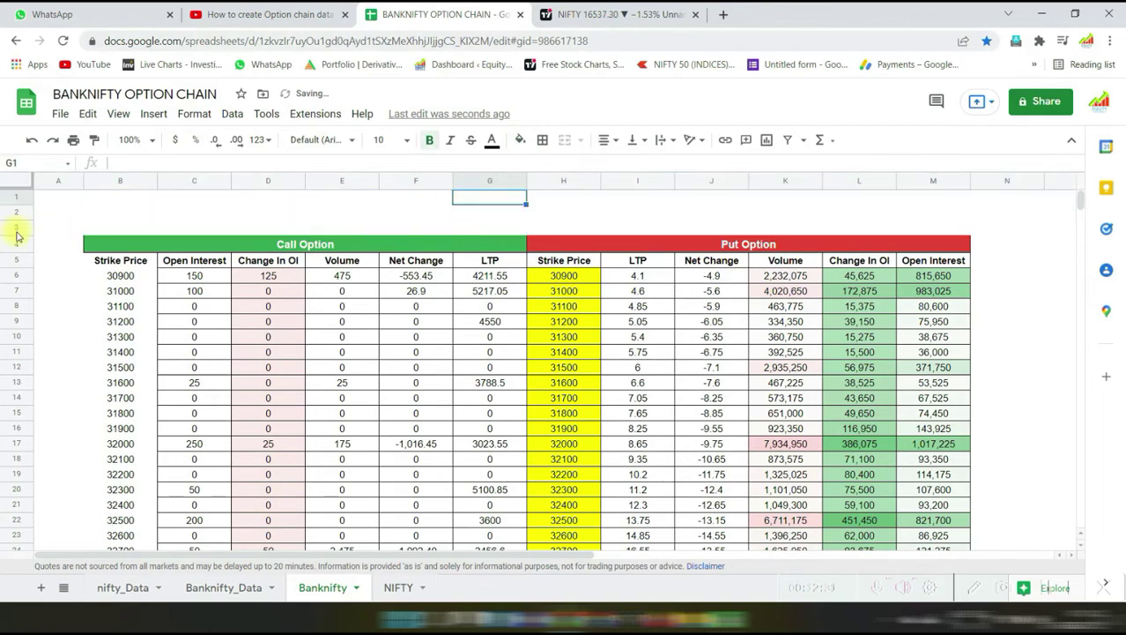
# Insert three blank rows above rows 1–3
pyautogui.moveTo(17, 235); pyautogui.dragTo(16, 205)
pyautogui.rightClick(16, 205)
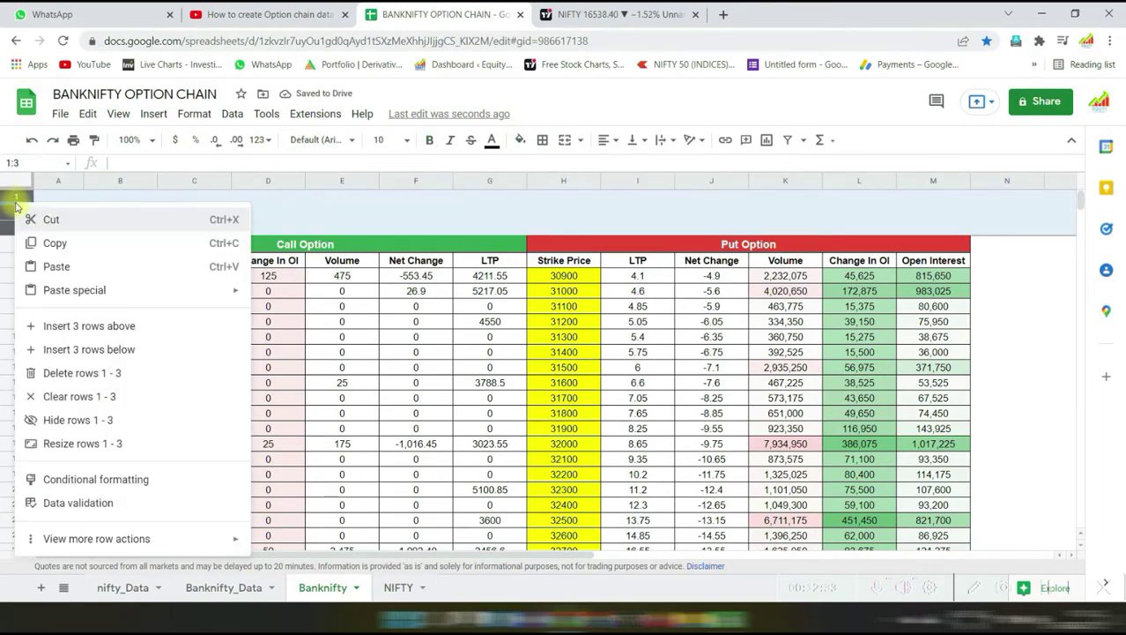
pyautogui.click(54, 325)
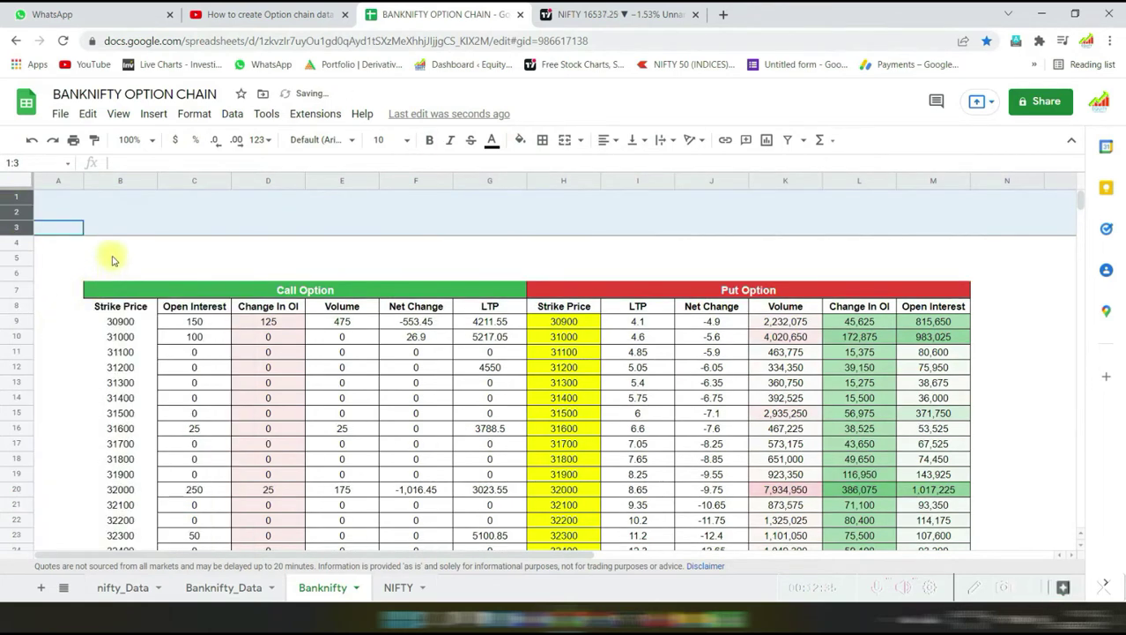
pyautogui.click(112, 260)
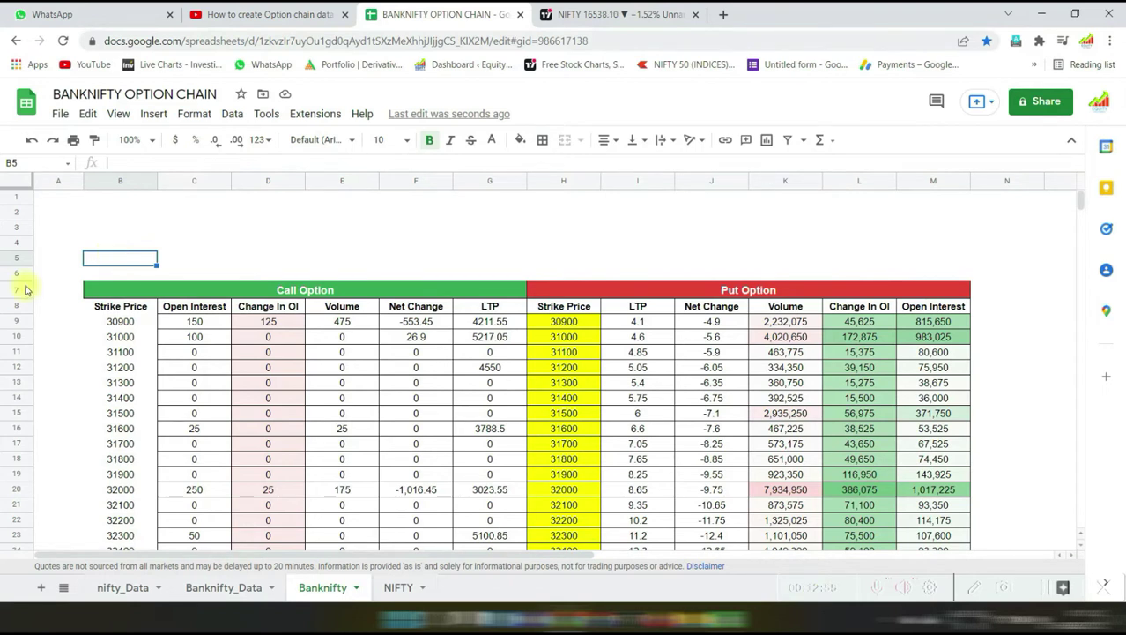
# Insert six blank rows above the table, moving its headers down to row 13
pyautogui.moveTo(18, 272); pyautogui.dragTo(22, 200)
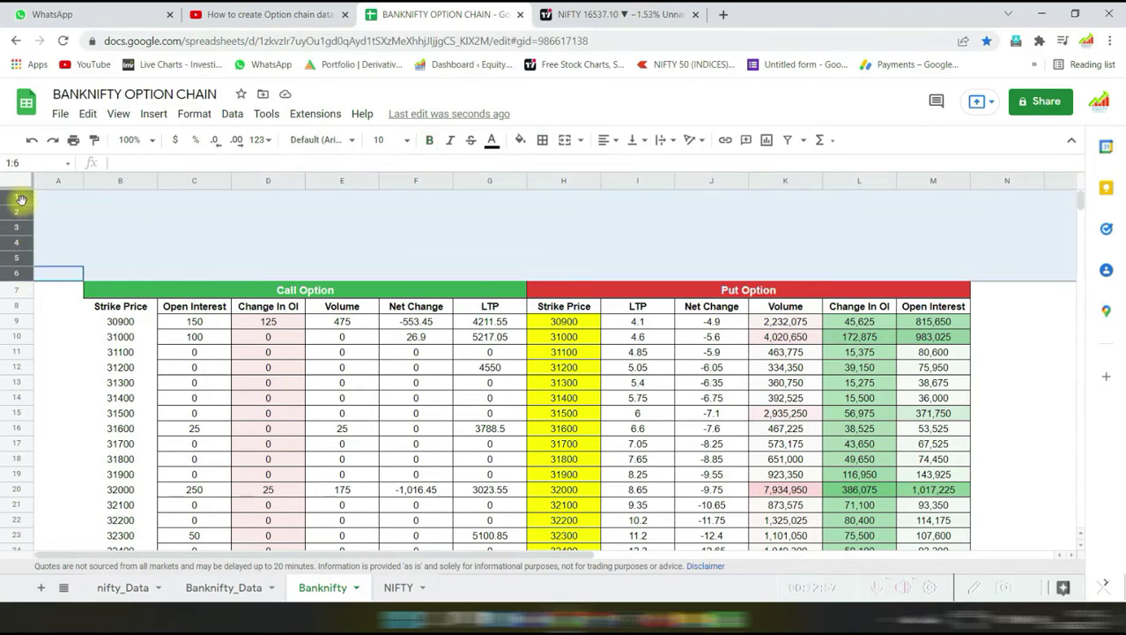
pyautogui.rightClick(22, 200)
pyautogui.click(82, 322)
pyautogui.scroll(-5, 188, 465)
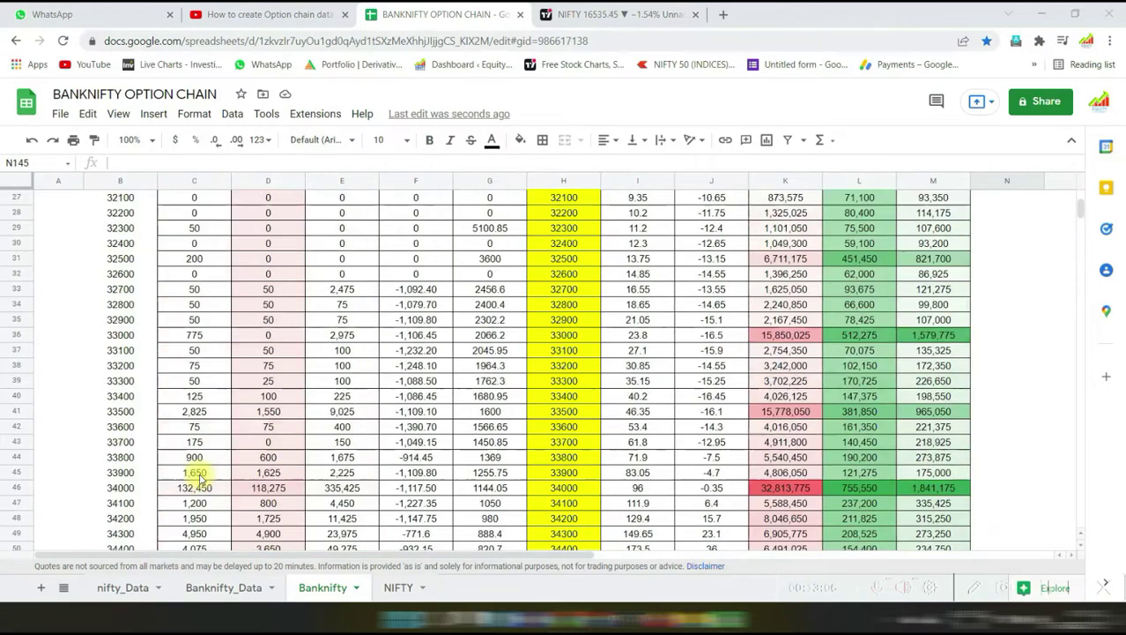
pyautogui.scroll(9, 201, 480)
# Apply all borders to the Strike Price column B14:B141
pyautogui.moveTo(101, 394)
pyautogui.mouseDown()
pyautogui.moveTo(123, 553)
pyautogui.moveTo(123, 411)
pyautogui.mouseUp()
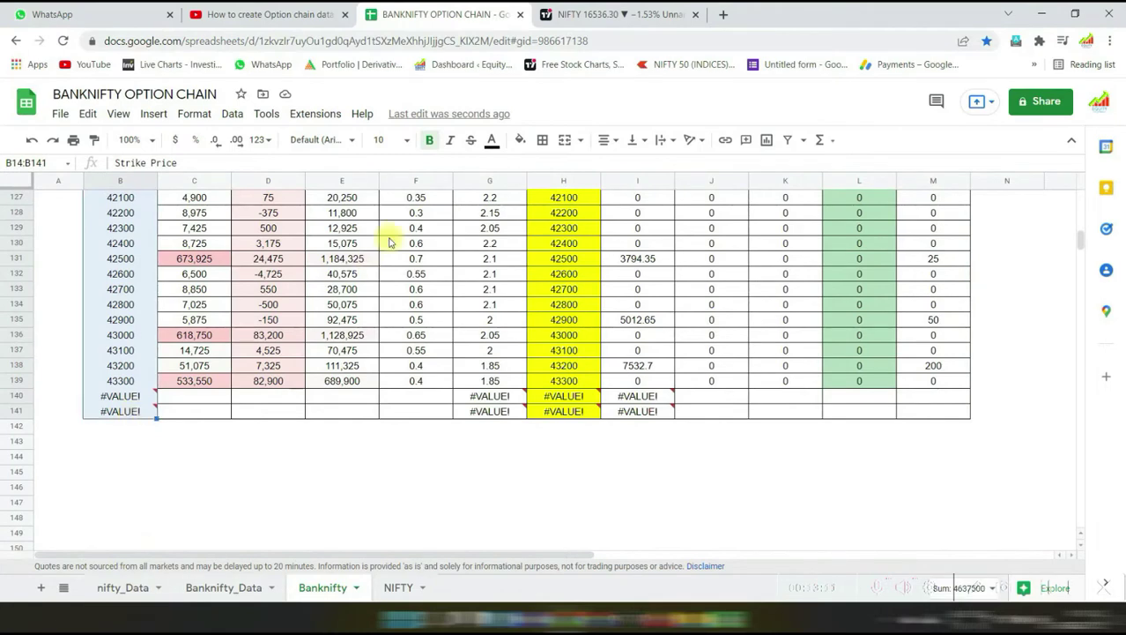
pyautogui.click(542, 139)
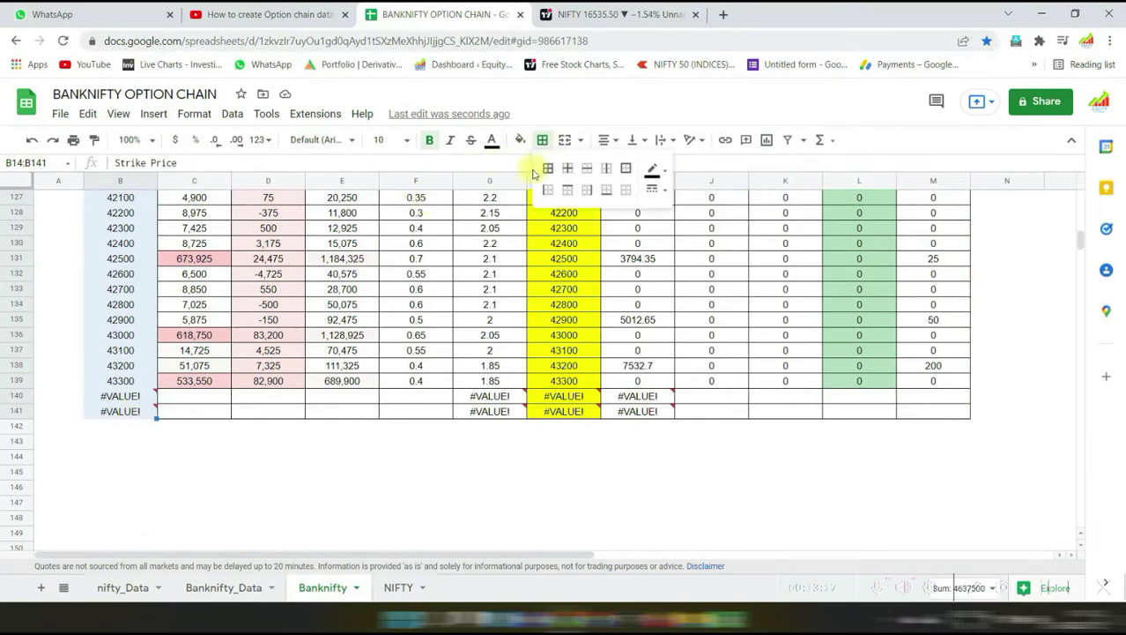
pyautogui.click(548, 172)
pyautogui.scroll(3, 167, 380)
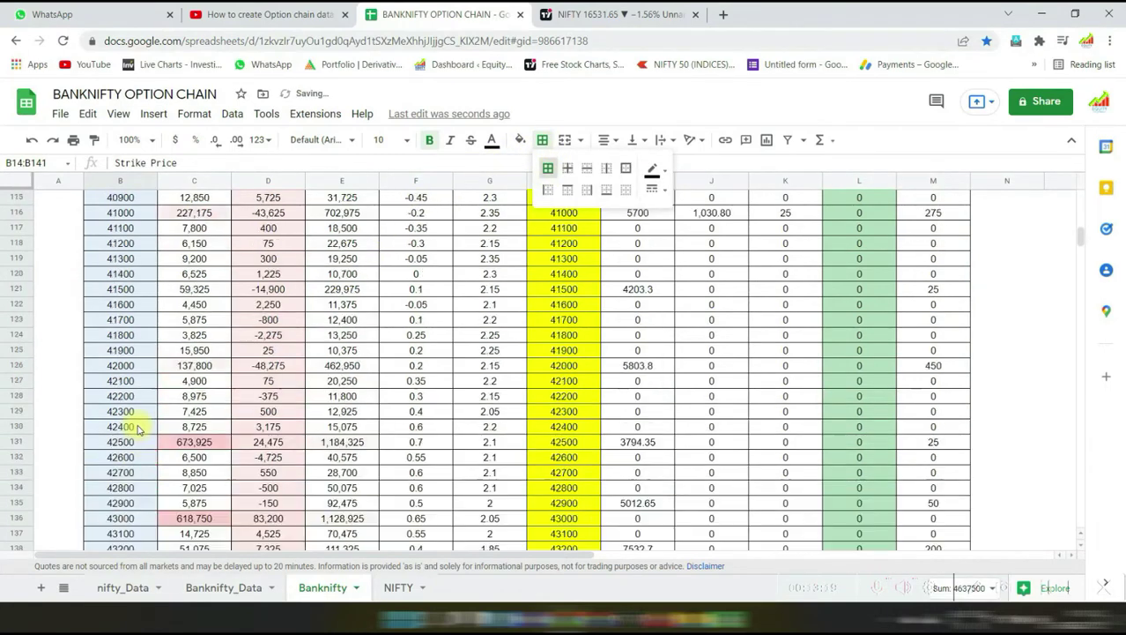
pyautogui.scroll(8, 159, 392)
pyautogui.scroll(7, 150, 410)
pyautogui.scroll(4, 137, 428)
pyautogui.scroll(9, 138, 428)
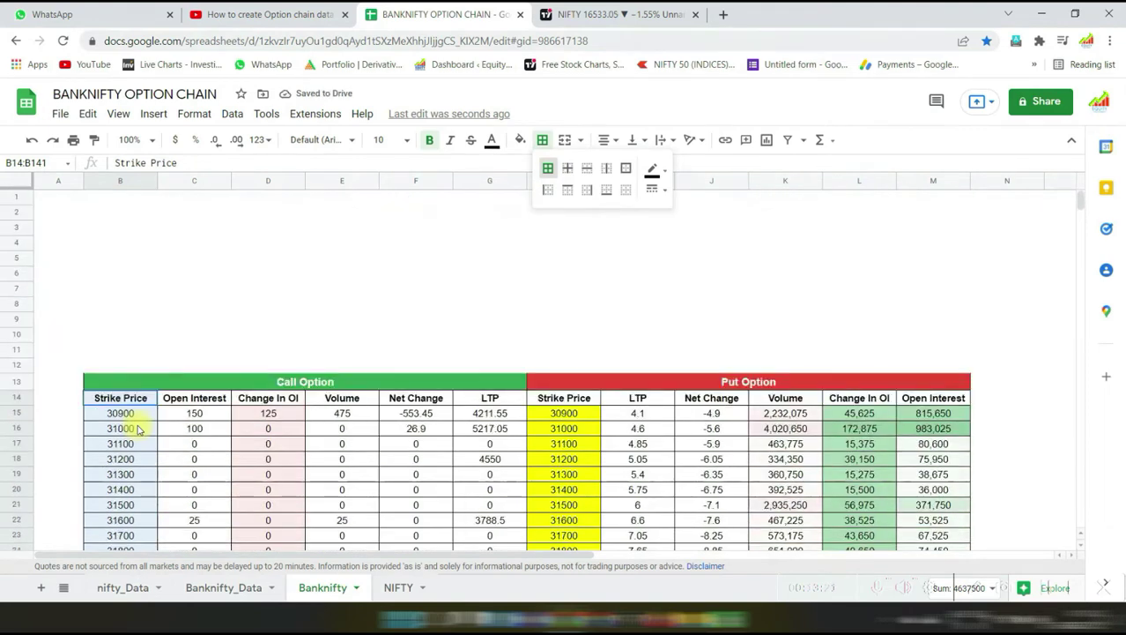
pyautogui.click(120, 227)
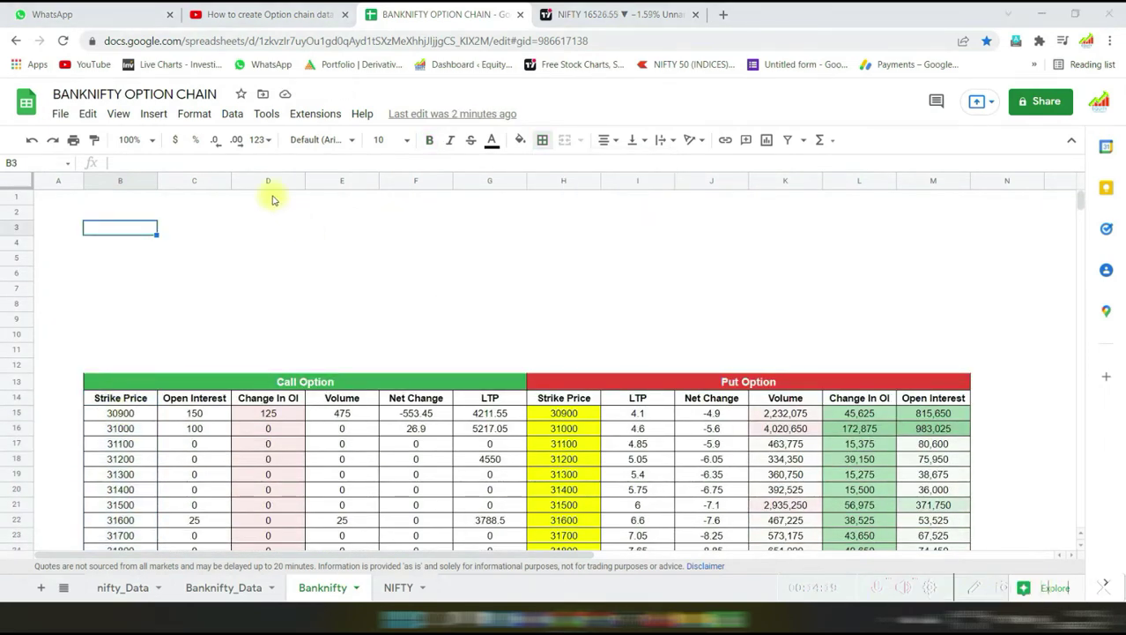
# Insert five blank columns (C–G) after Strike Price, shifting call data to column H
pyautogui.click(185, 181)
pyautogui.rightClick(185, 182)
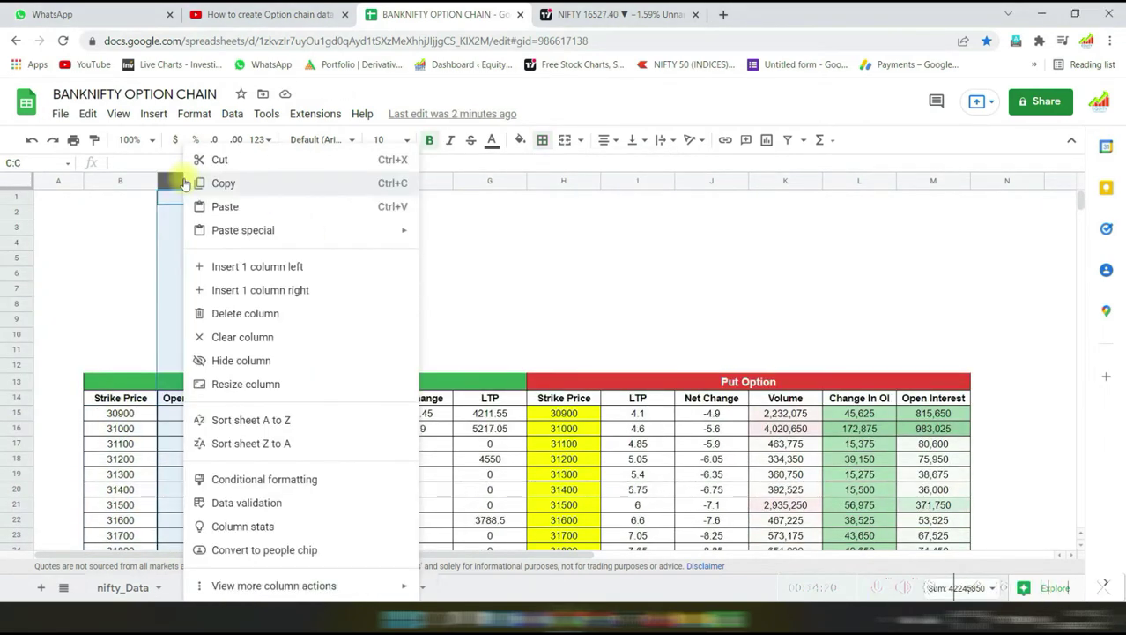
pyautogui.click(249, 267)
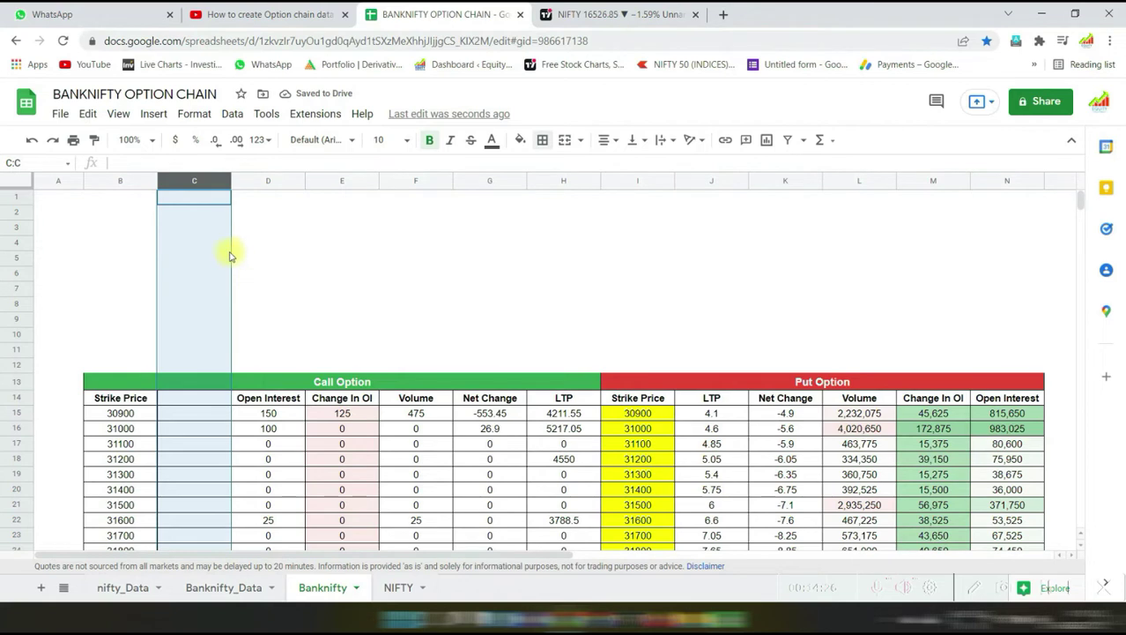
pyautogui.rightClick(182, 179)
pyautogui.click(221, 273)
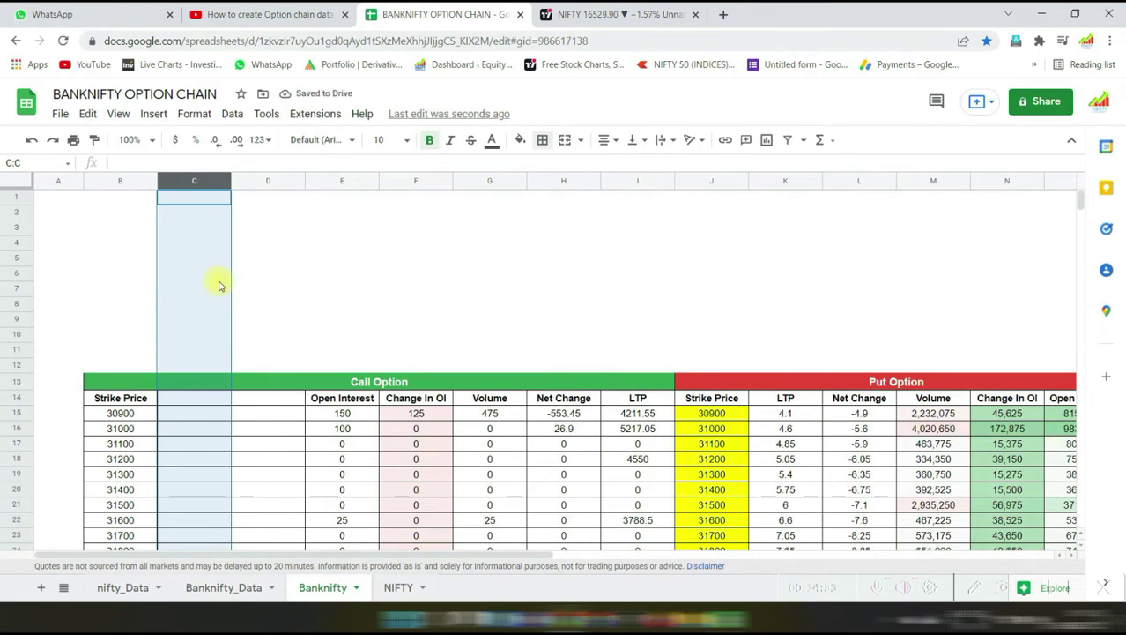
pyautogui.rightClick(180, 181)
pyautogui.click(197, 194)
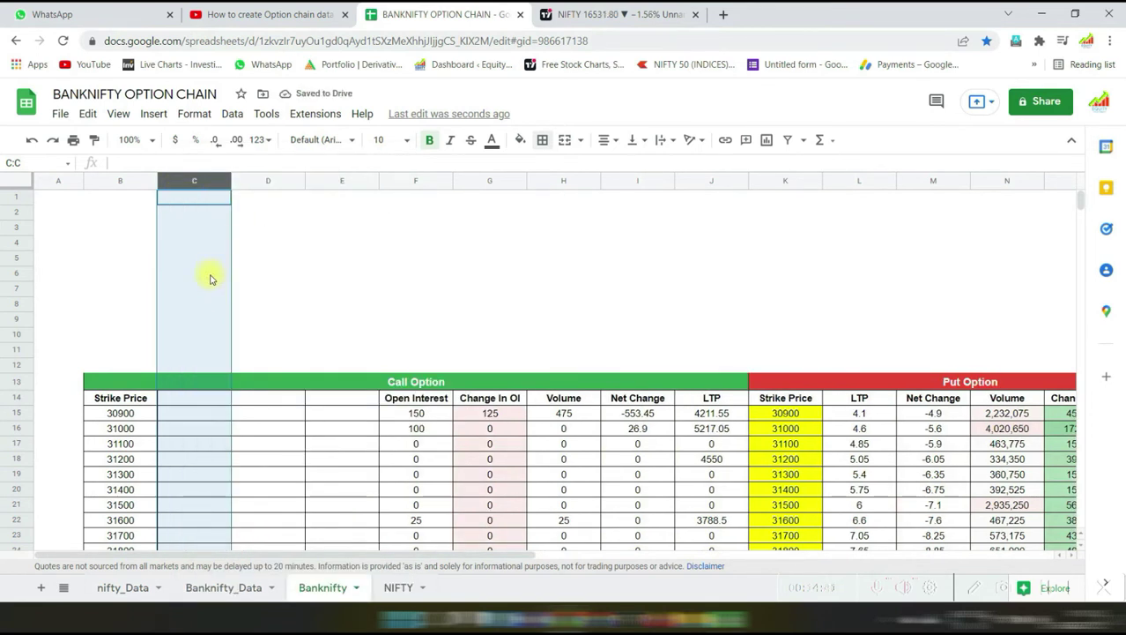
pyautogui.rightClick(189, 181)
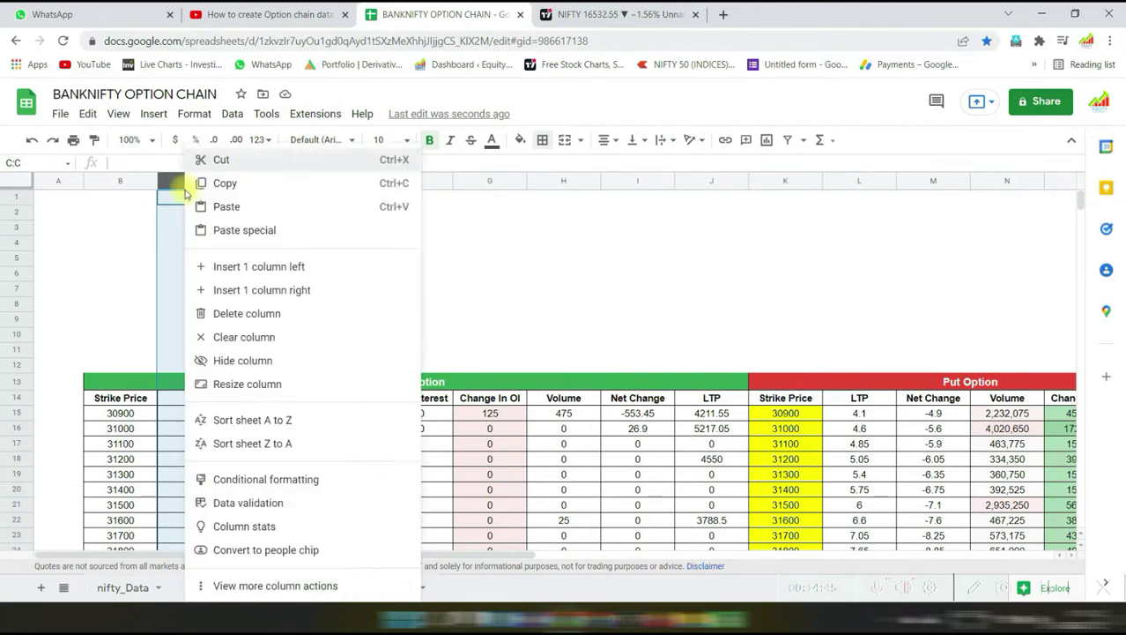
pyautogui.click(220, 268)
pyautogui.rightClick(190, 180)
pyautogui.click(220, 269)
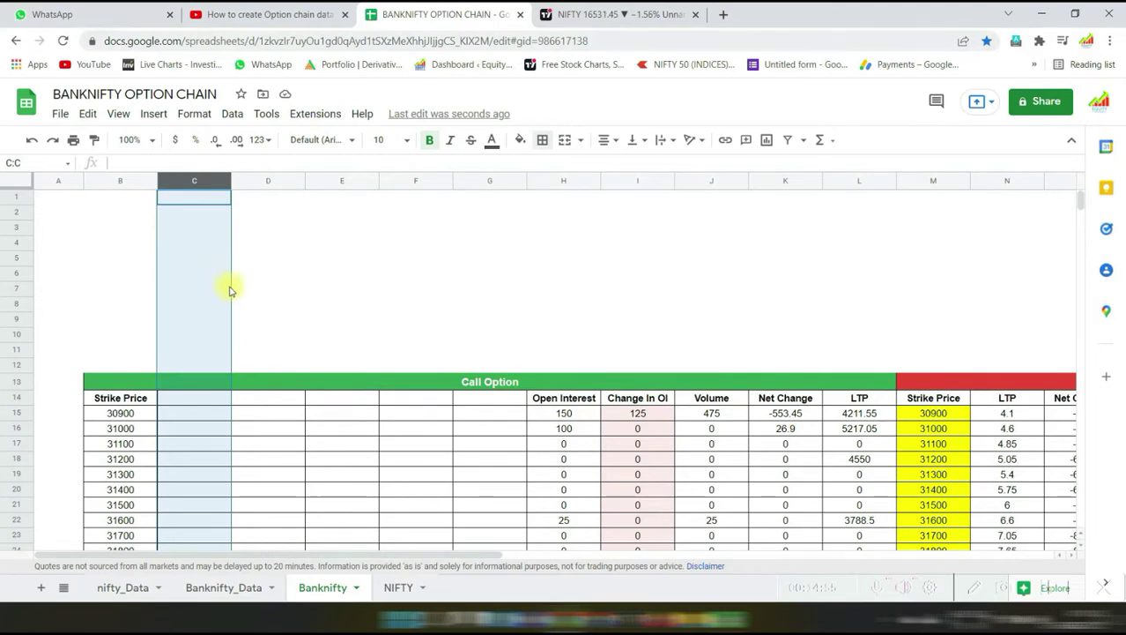
pyautogui.scroll(-2, 188, 451)
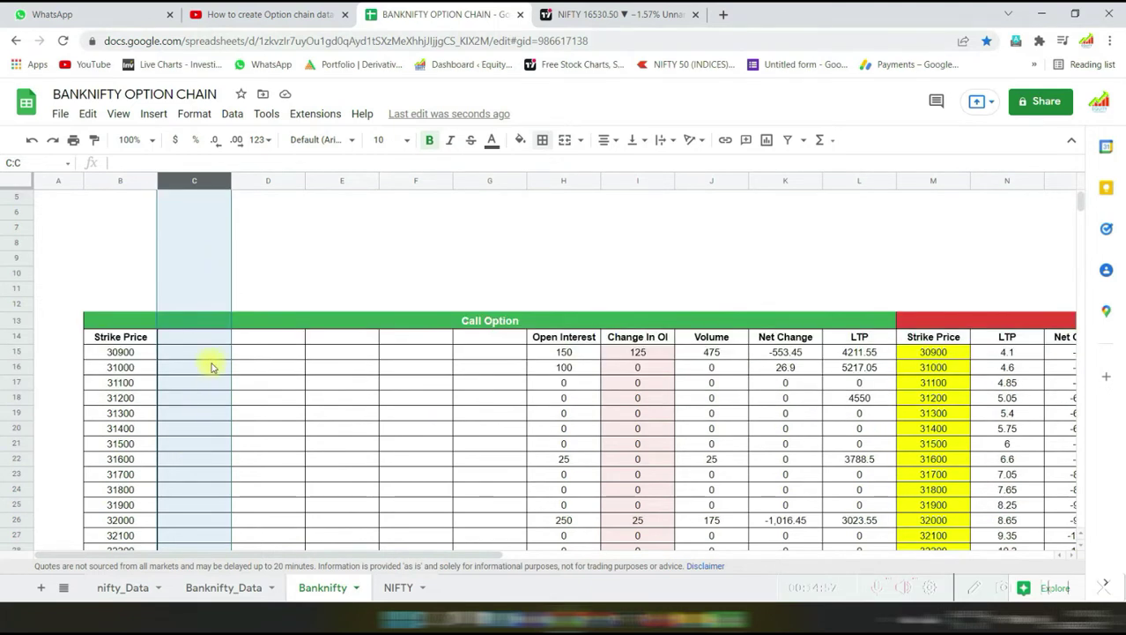
# Enter headers Action, Trend, Interpretation, OI change and Price Change across C14:G14
pyautogui.click(177, 338)
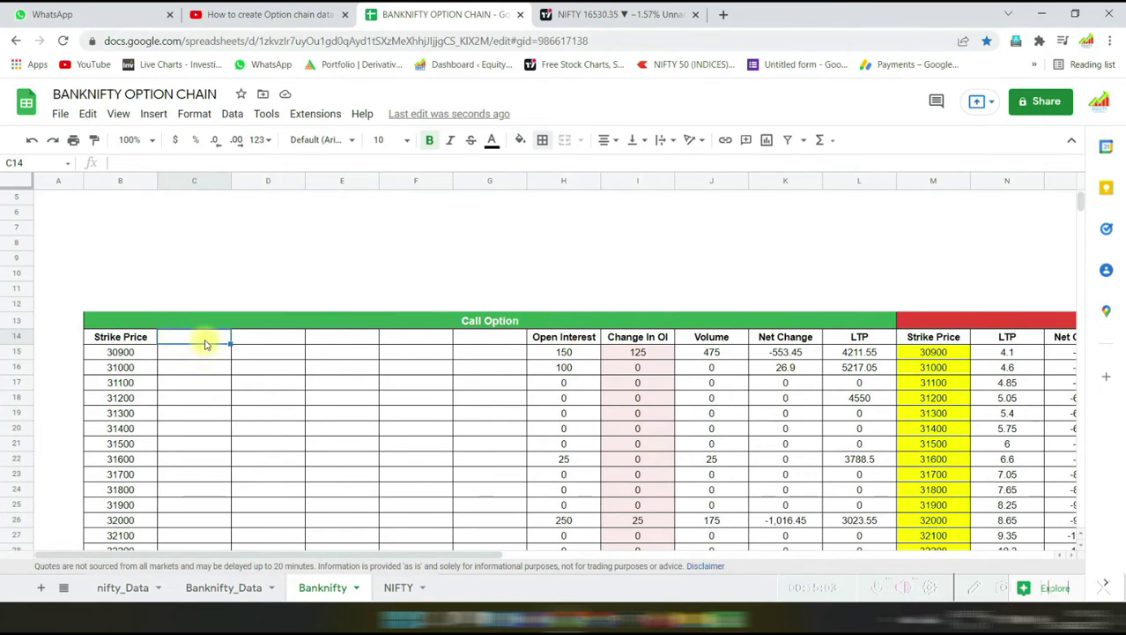
pyautogui.write('A')
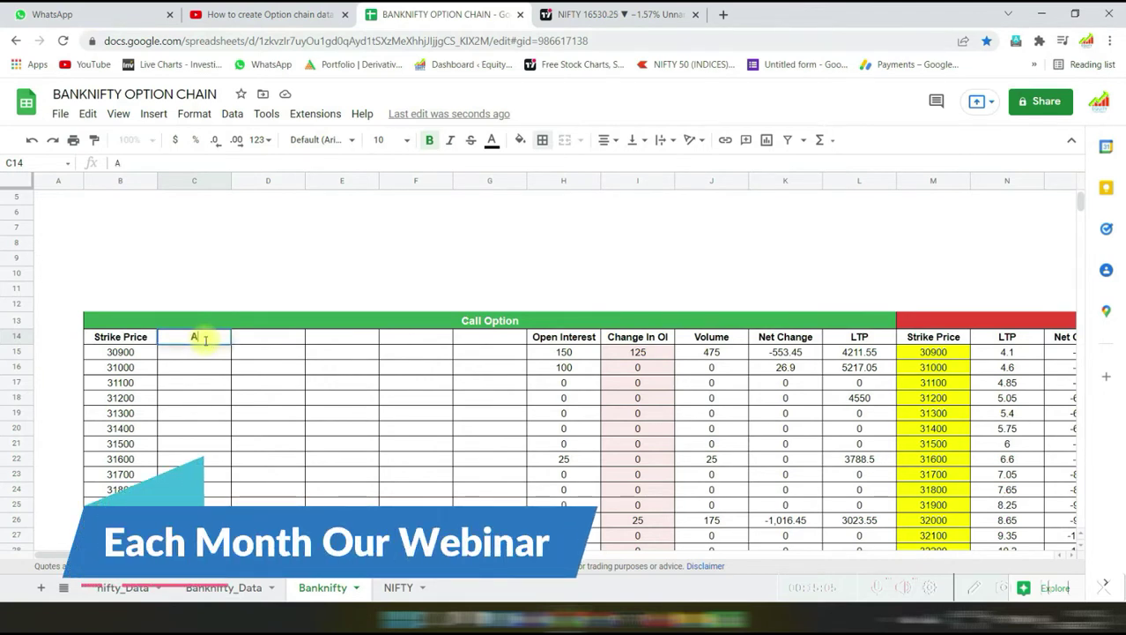
pyautogui.write('ction')
pyautogui.press('Tab')
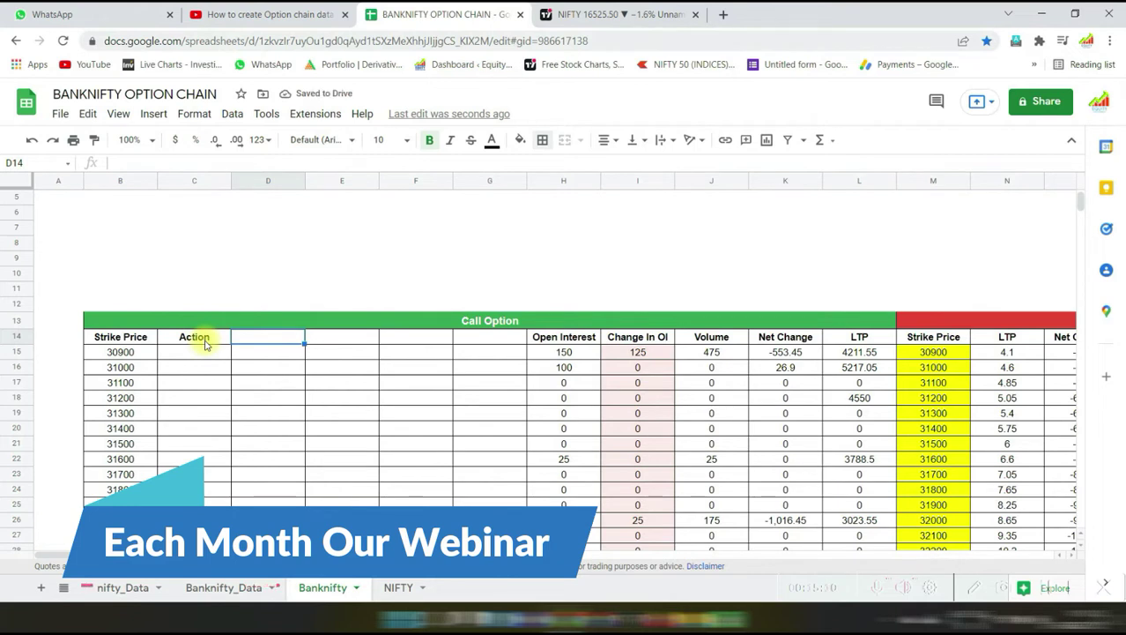
pyautogui.write('Trend')
pyautogui.press('Tab')
pyautogui.write('I')
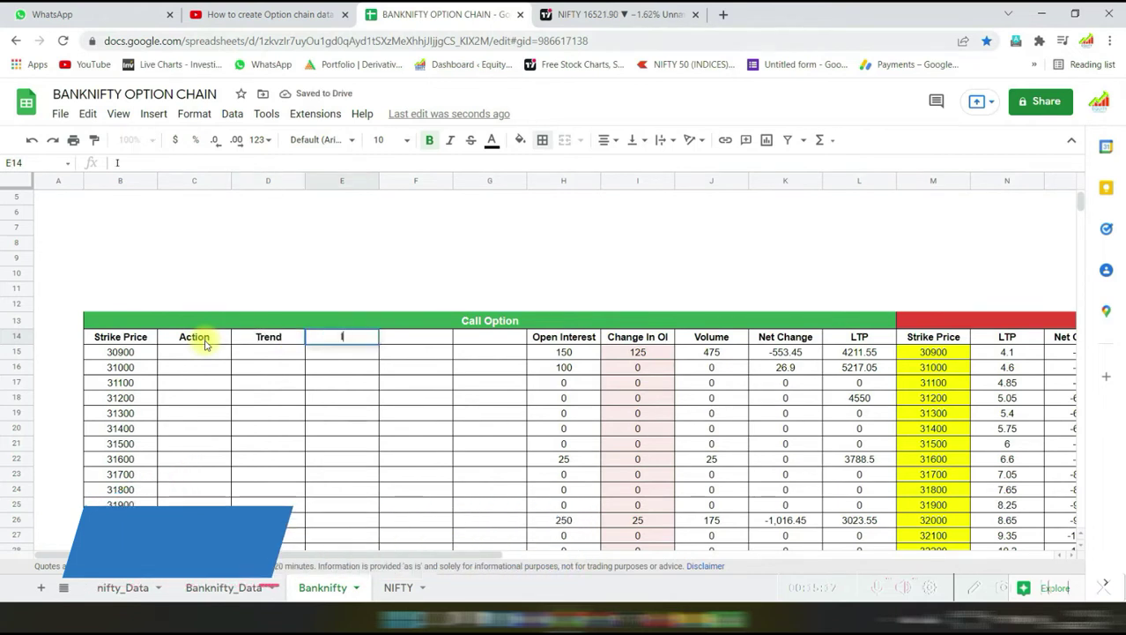
pyautogui.write('nterpre')
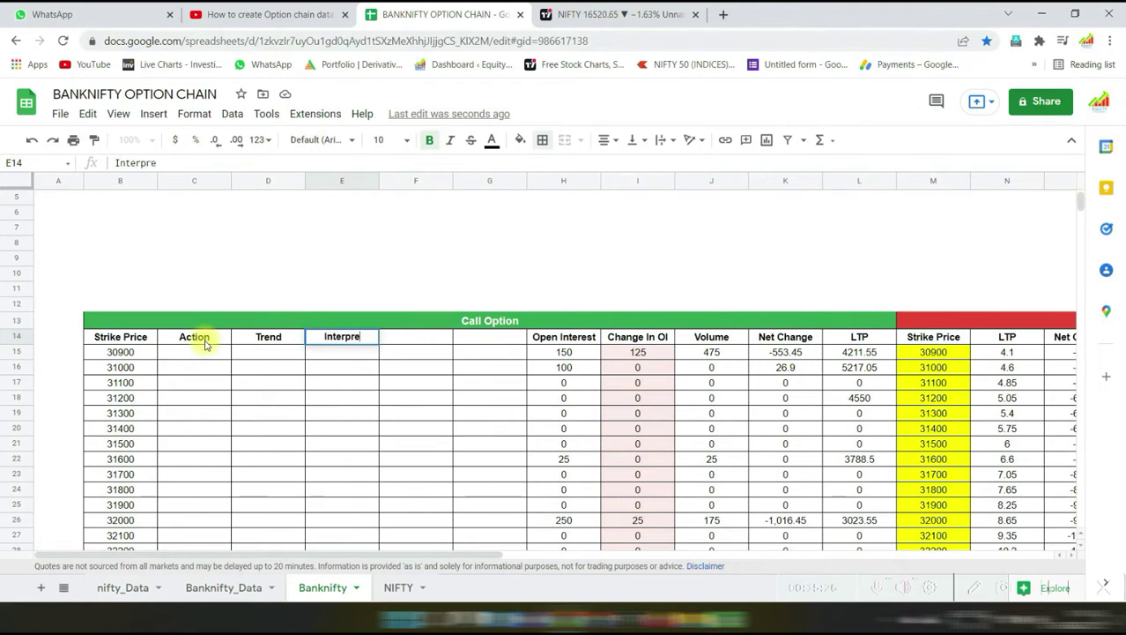
pyautogui.write('tation')
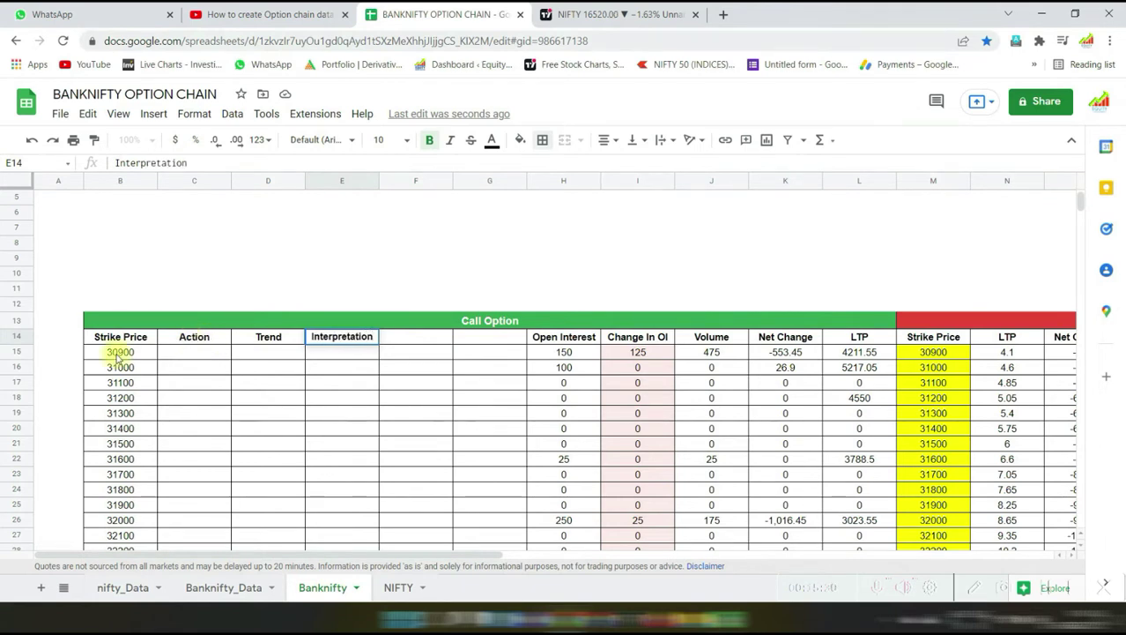
pyautogui.click(394, 344)
pyautogui.write('OI')
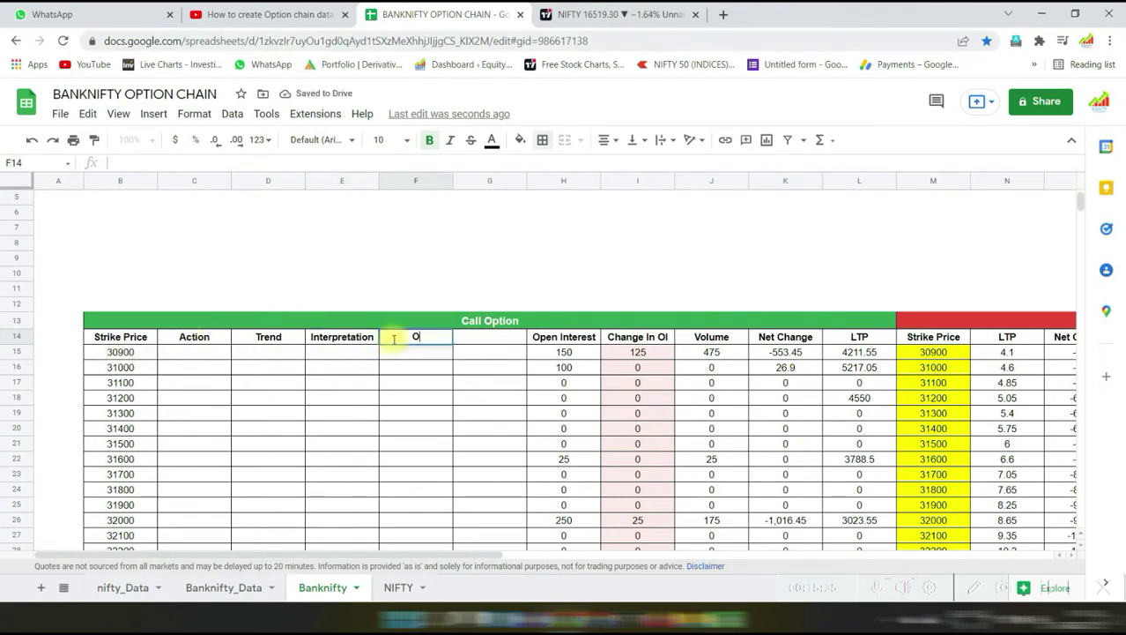
pyautogui.write(' change')
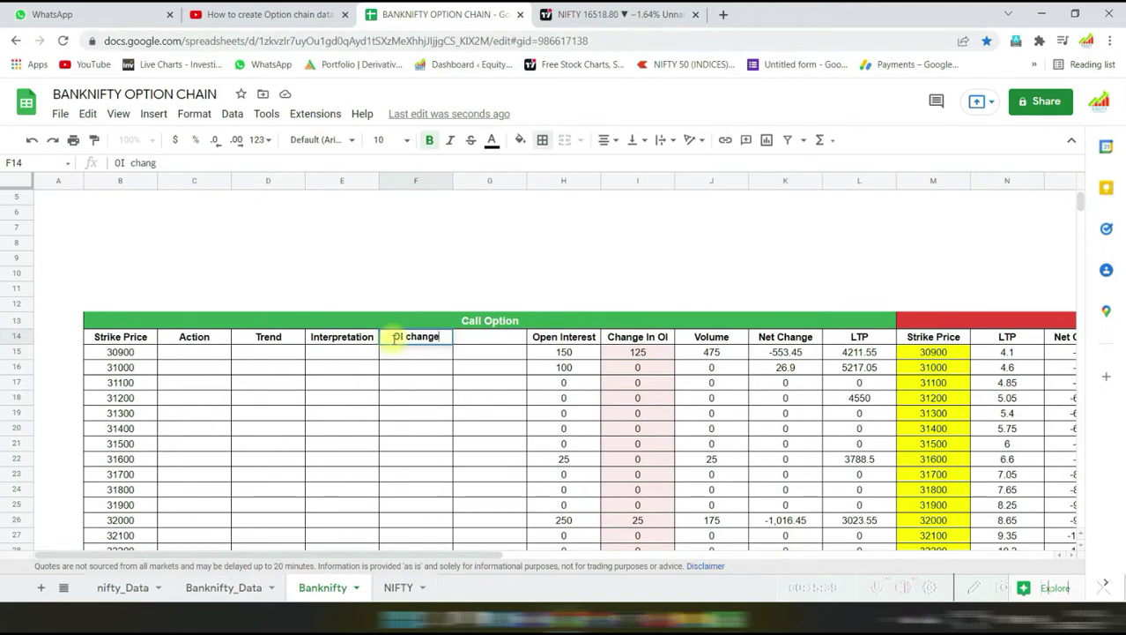
pyautogui.press('Tab')
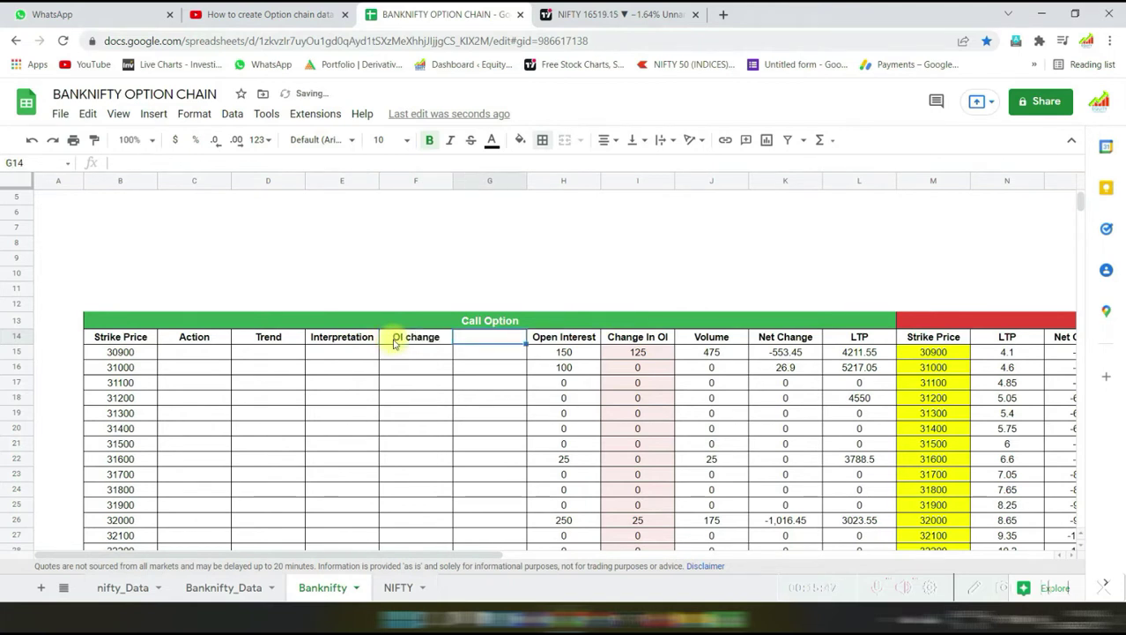
pyautogui.write('Price Ch')
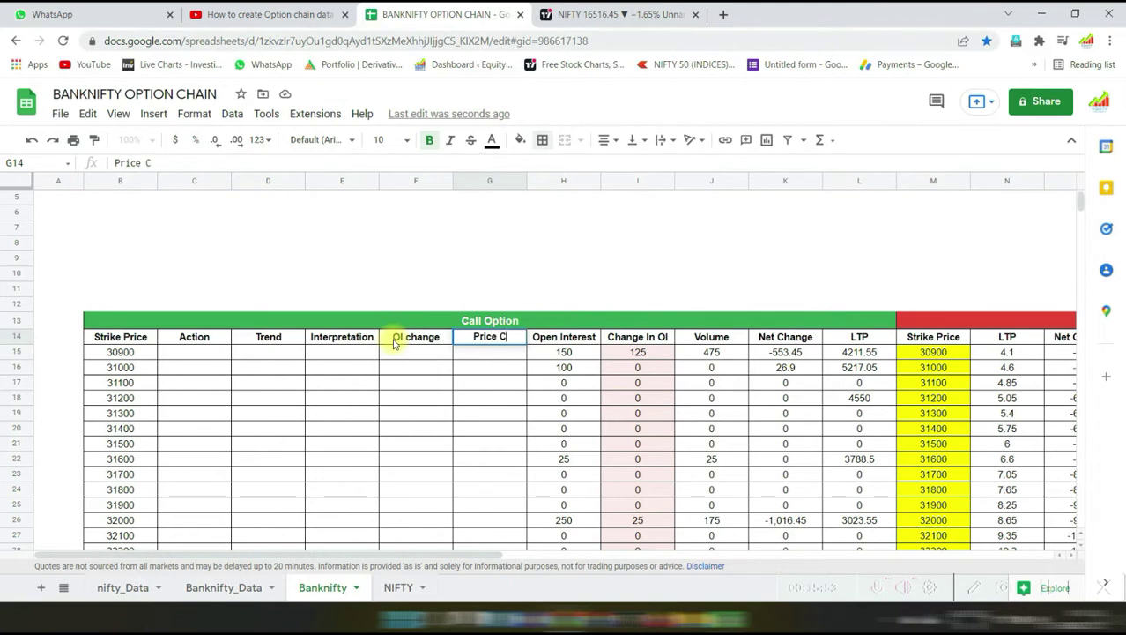
pyautogui.write('ange')
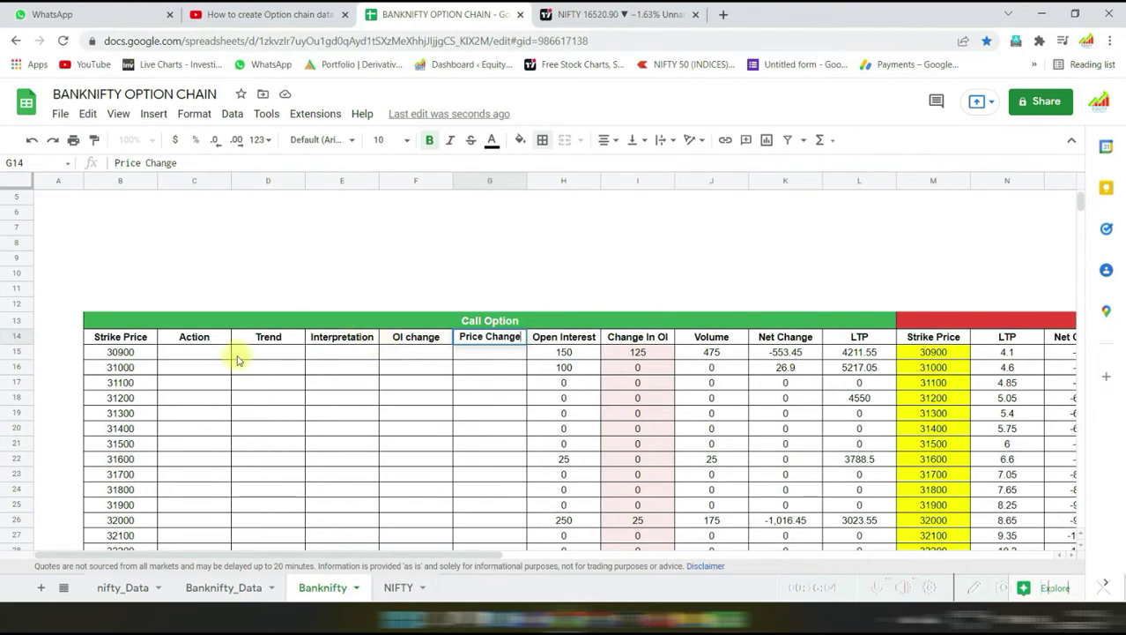
pyautogui.click(212, 369)
# Select the heading row B14:R14 and give it a blue fill with white text
pyautogui.click(121, 340)
pyautogui.moveTo(121, 339); pyautogui.dragTo(904, 339)
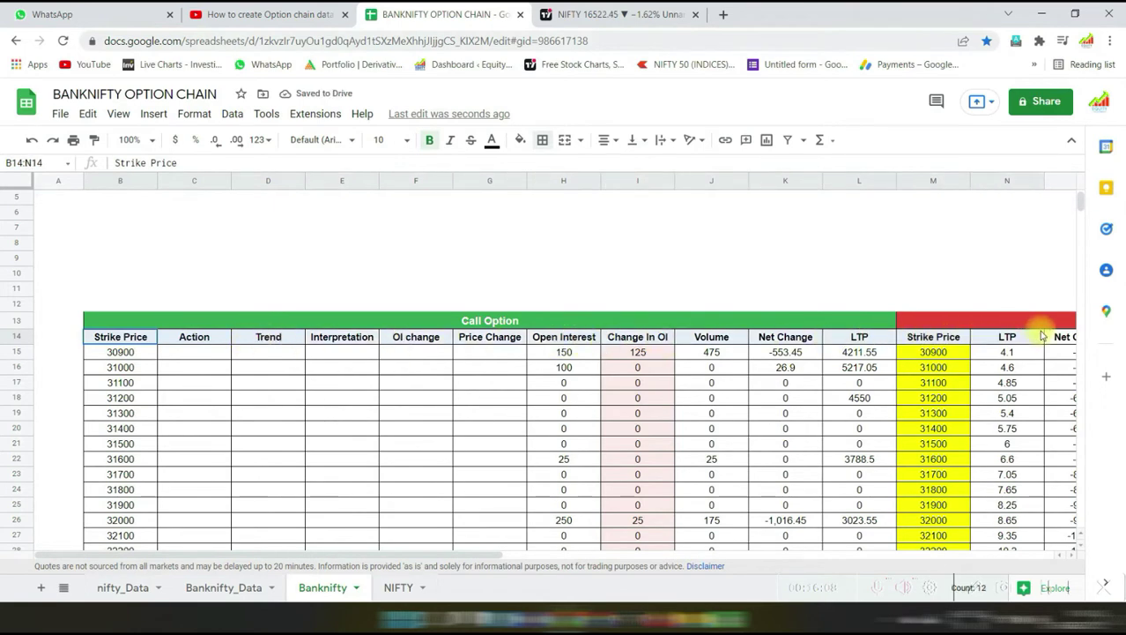
pyautogui.moveTo(904, 339); pyautogui.dragTo(692, 338)
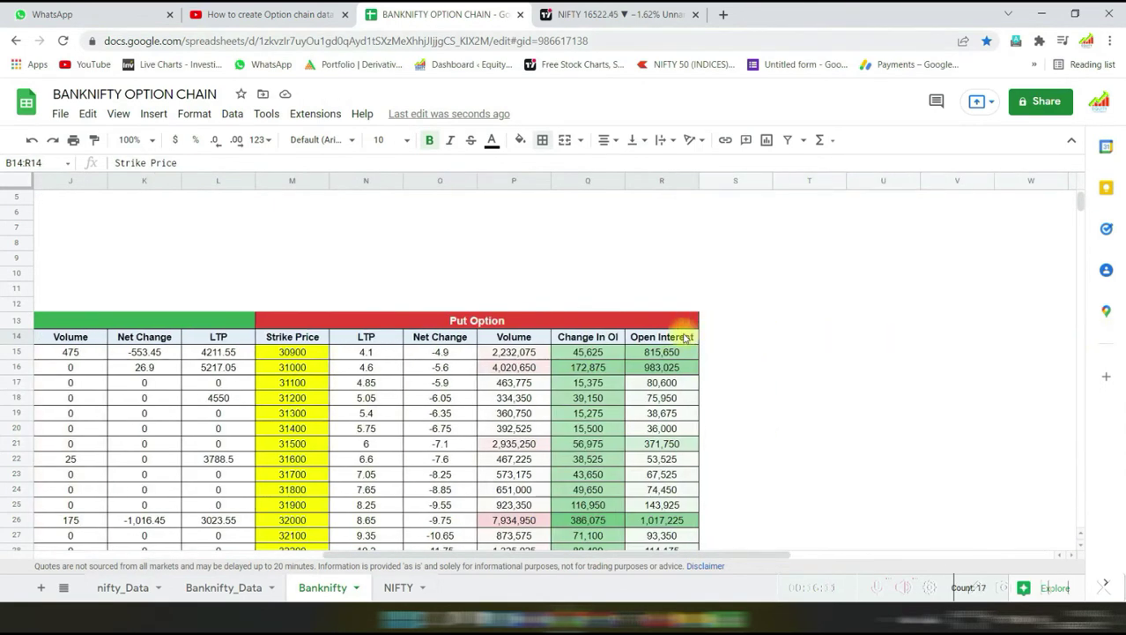
pyautogui.click(520, 139)
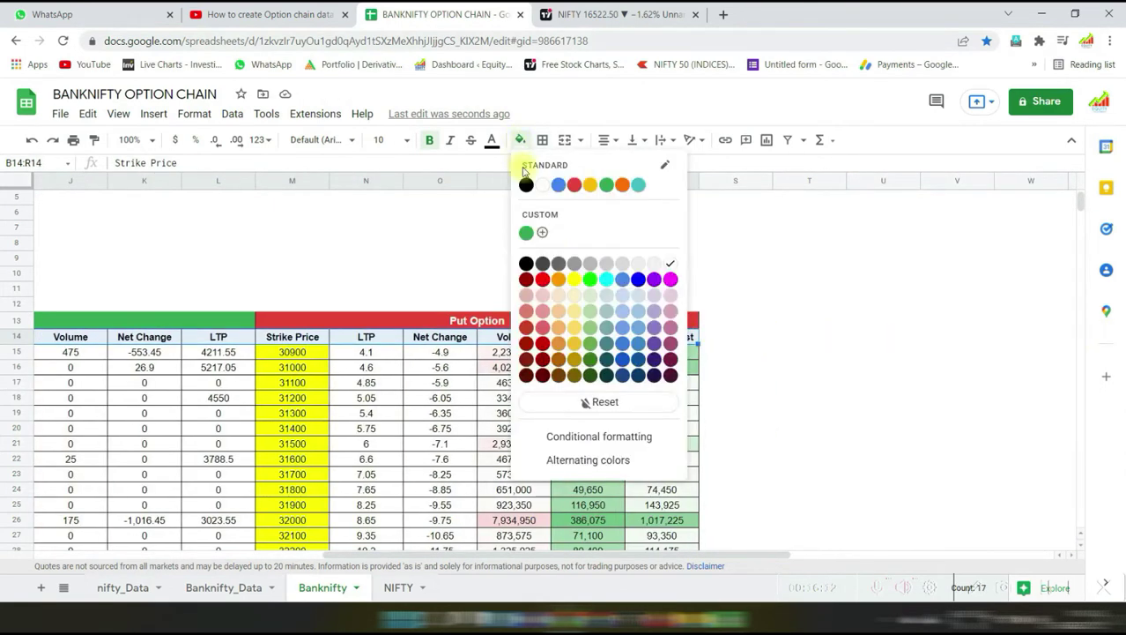
pyautogui.click(636, 279)
pyautogui.click(492, 140)
pyautogui.click(514, 185)
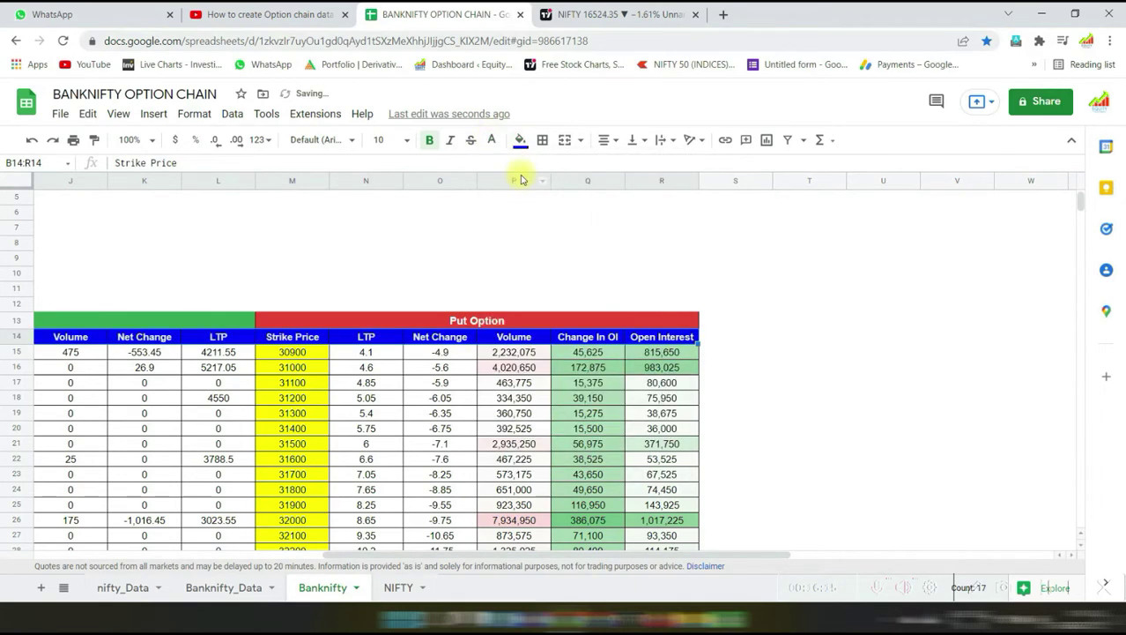
# Deepen the heading row fill to a dark blue
pyautogui.click(520, 140)
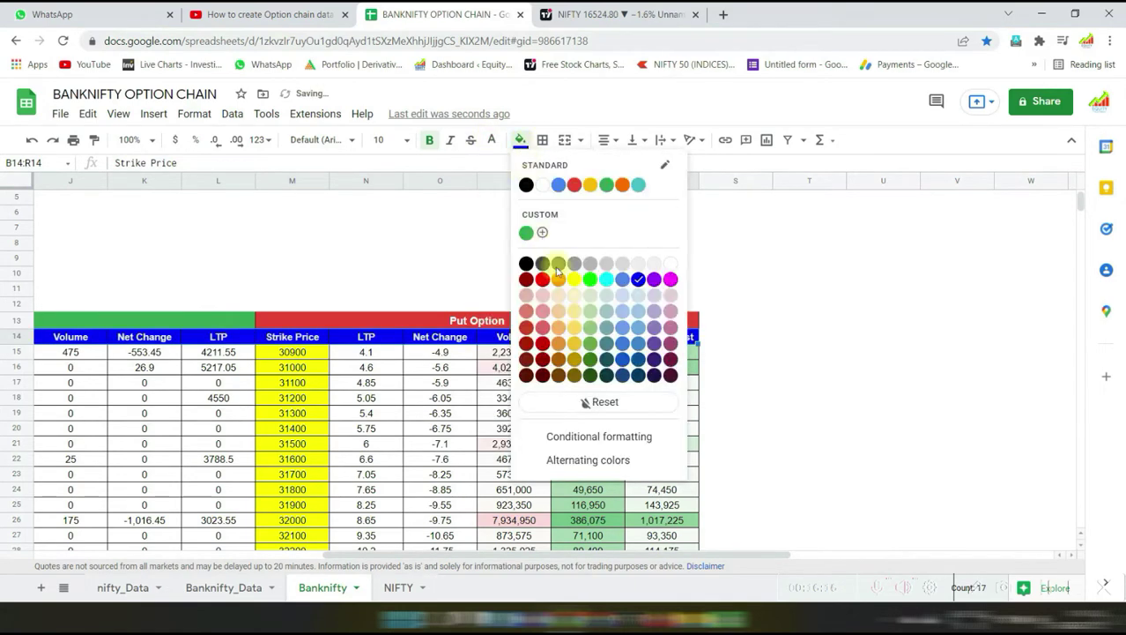
pyautogui.click(623, 359)
pyautogui.click(520, 140)
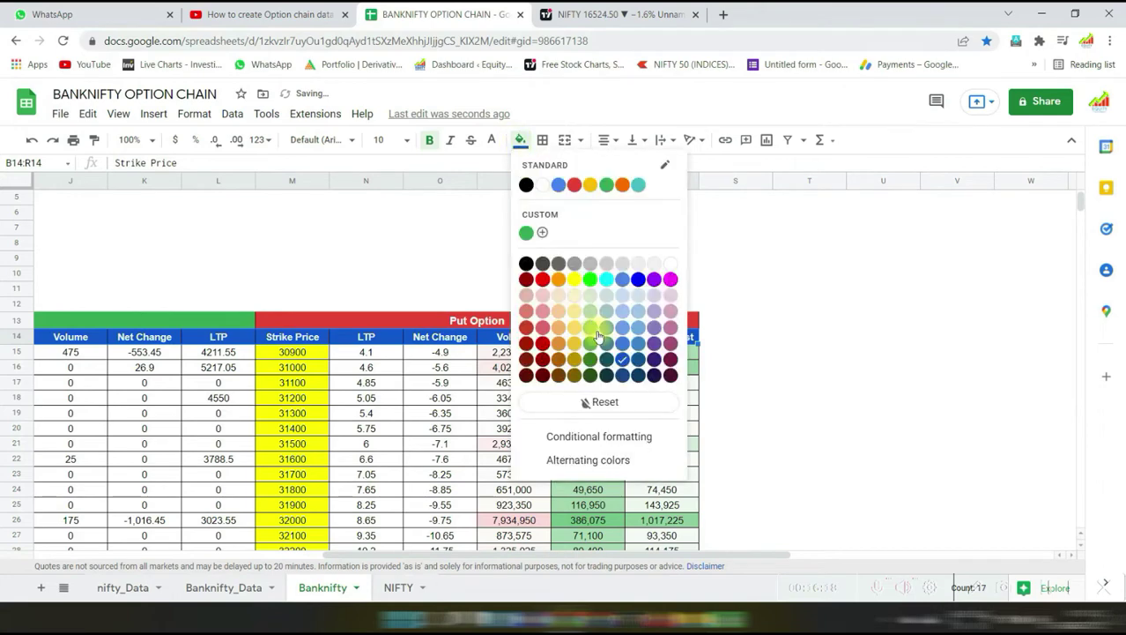
pyautogui.click(625, 376)
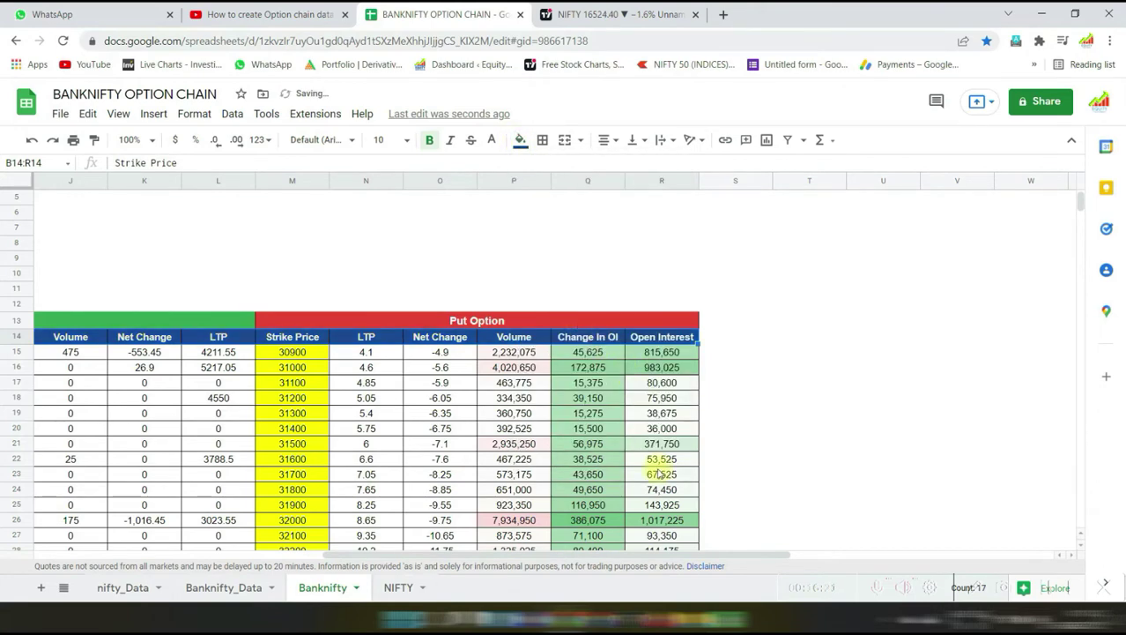
pyautogui.moveTo(613, 556); pyautogui.dragTo(348, 552)
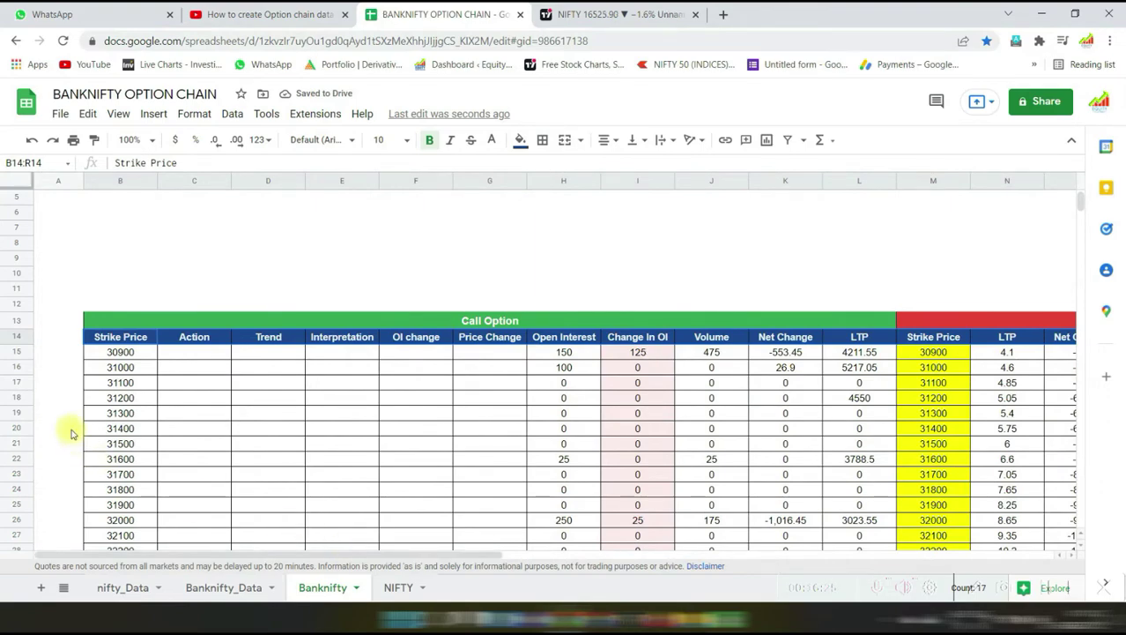
pyautogui.moveTo(105, 352)
pyautogui.mouseDown()
pyautogui.moveTo(120, 548)
pyautogui.moveTo(147, 446)
pyautogui.moveTo(151, 335)
pyautogui.mouseUp()
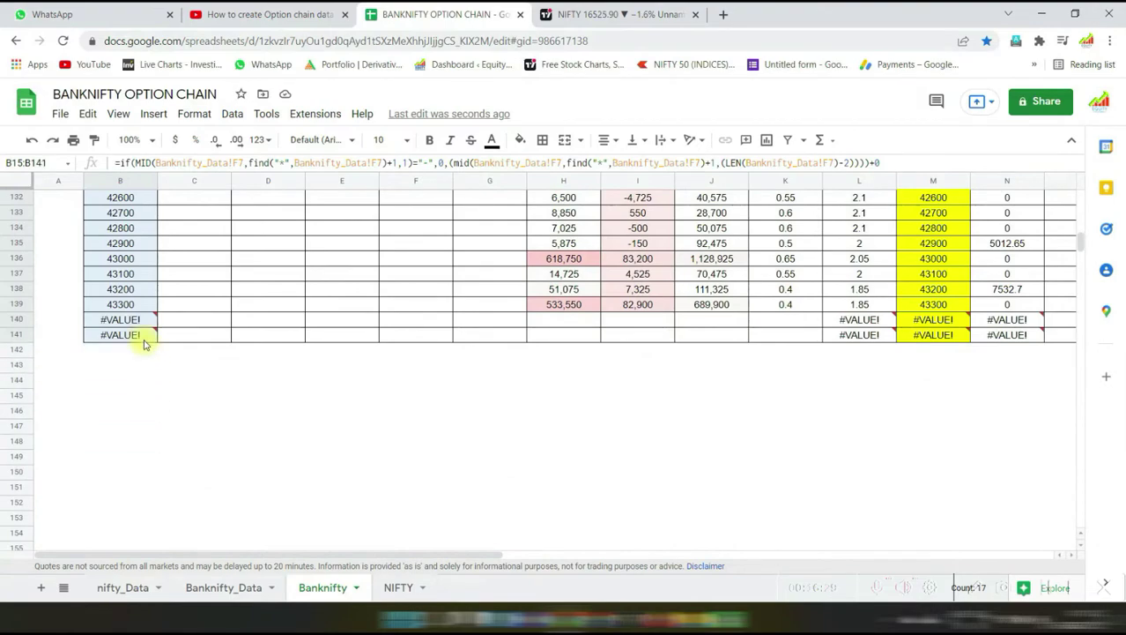
# Fill the call-side Strike Price cells B15:B141 yellow
pyautogui.click(520, 141)
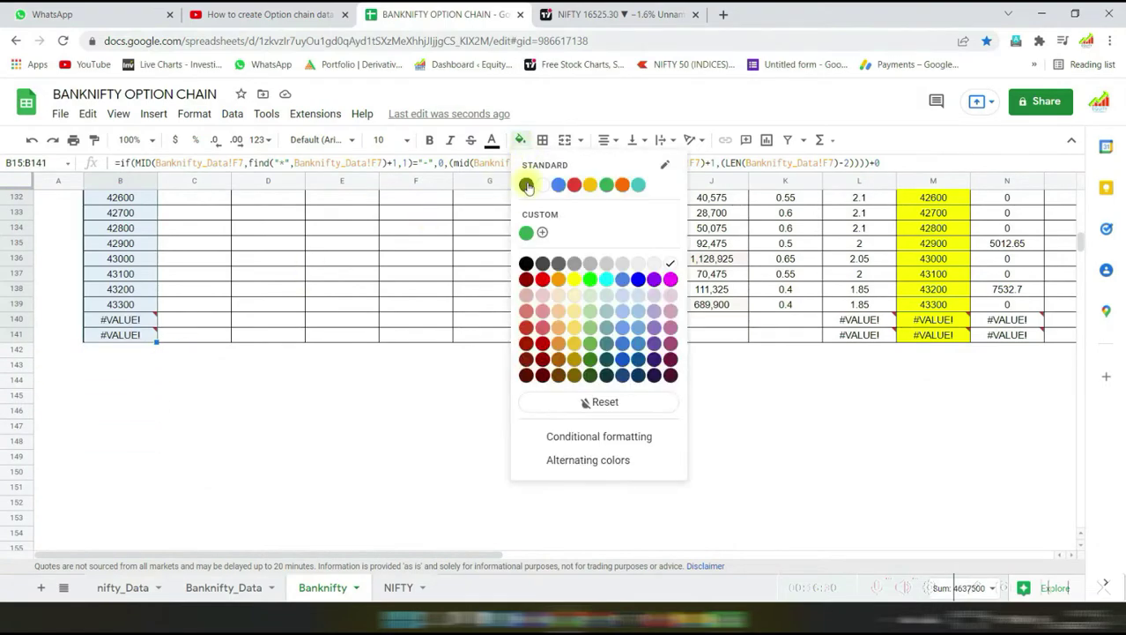
pyautogui.click(569, 275)
pyautogui.scroll(10, 399, 374)
pyautogui.scroll(3, 398, 374)
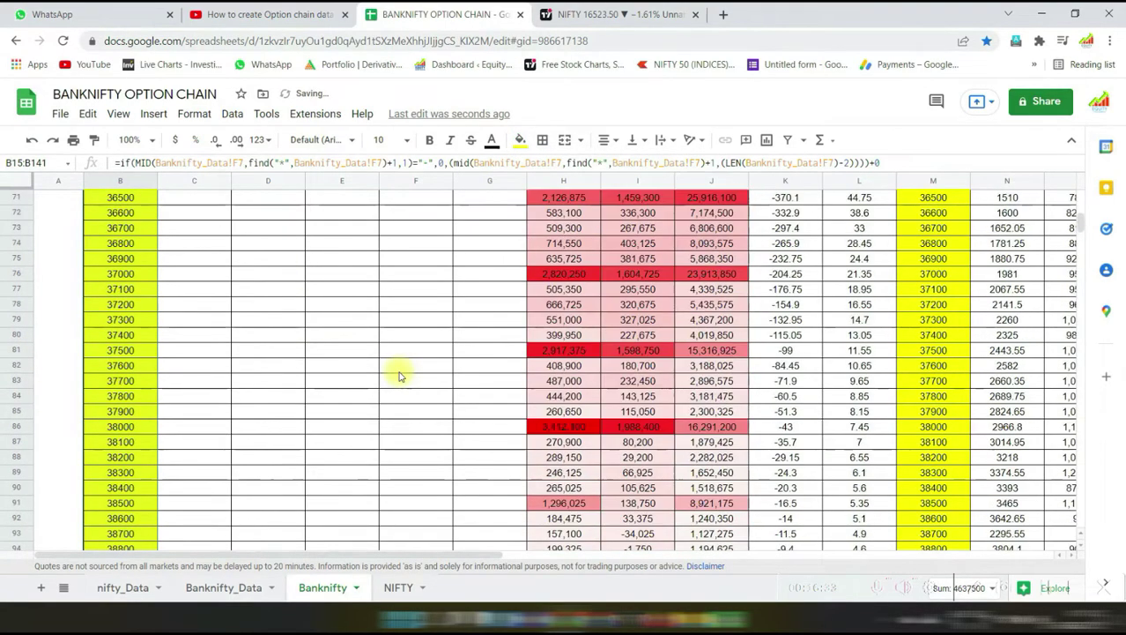
pyautogui.scroll(5, 398, 373)
pyautogui.scroll(4, 399, 373)
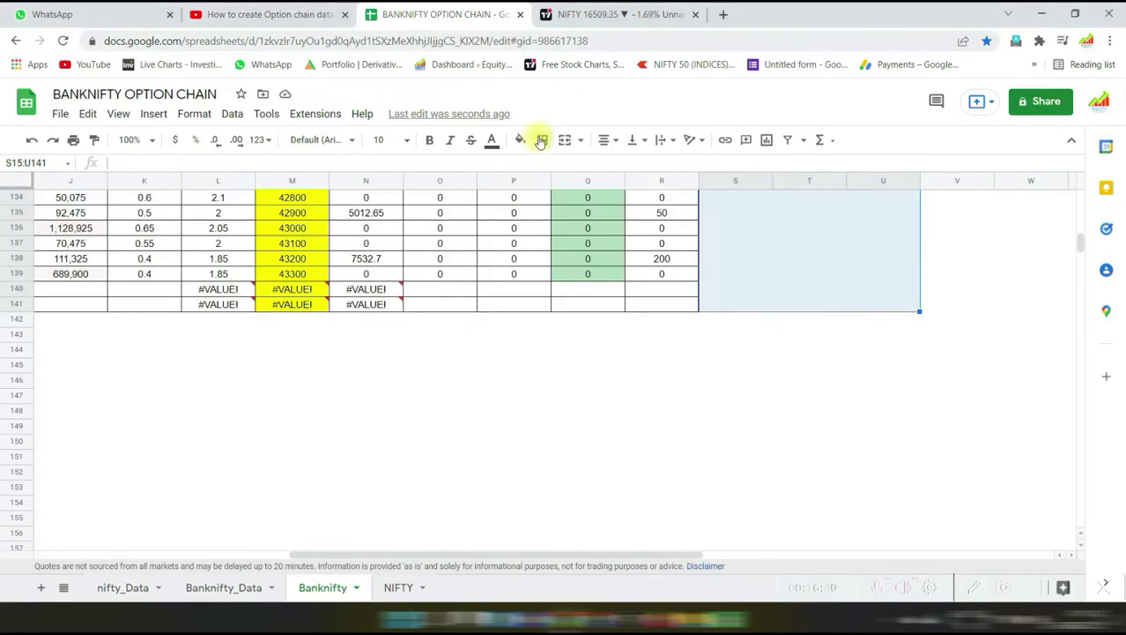
pyautogui.click(541, 139)
# Move empty column T one place right and insert a new column left of column U
pyautogui.scroll(5, 843, 412)
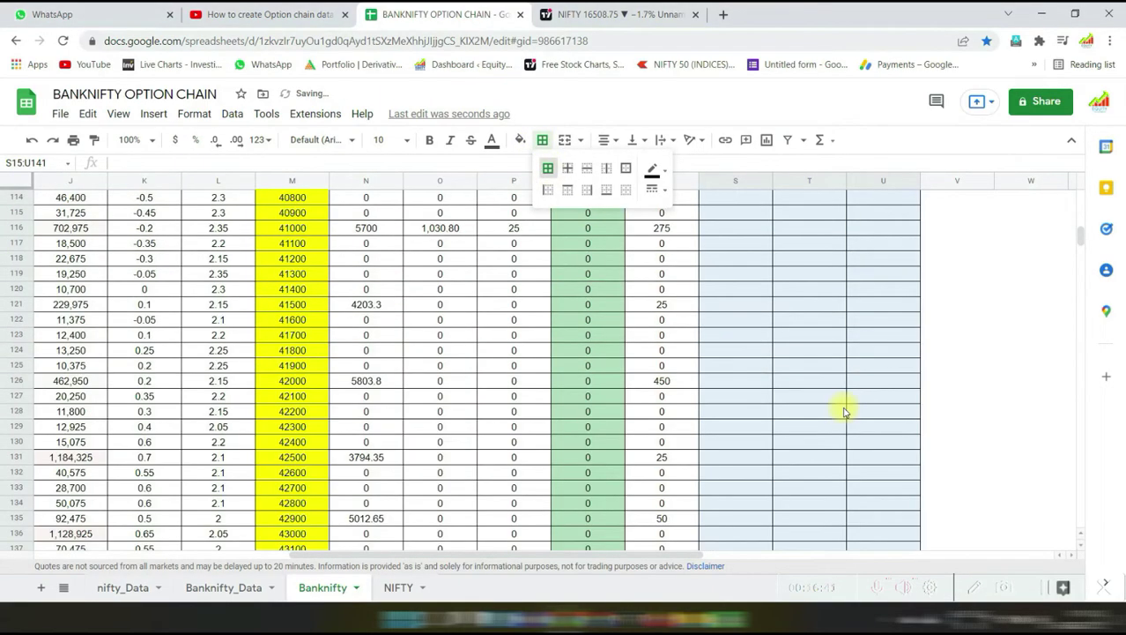
pyautogui.scroll(15, 844, 412)
pyautogui.scroll(10, 843, 411)
pyautogui.scroll(5, 843, 412)
pyautogui.click(804, 370)
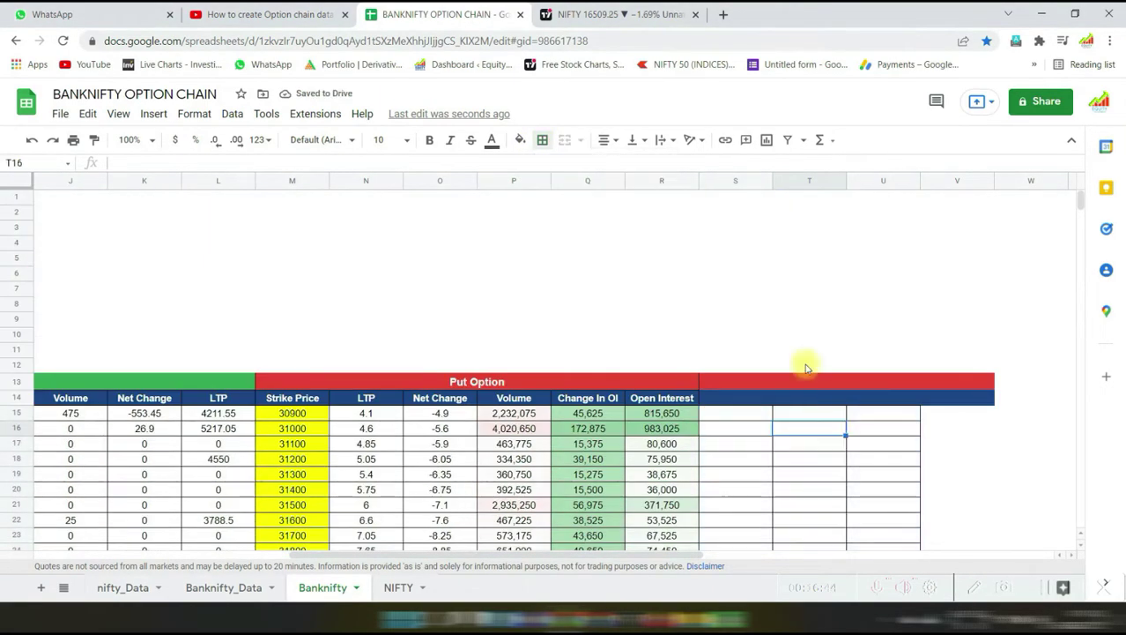
pyautogui.click(791, 181)
pyautogui.moveTo(791, 181); pyautogui.dragTo(871, 181)
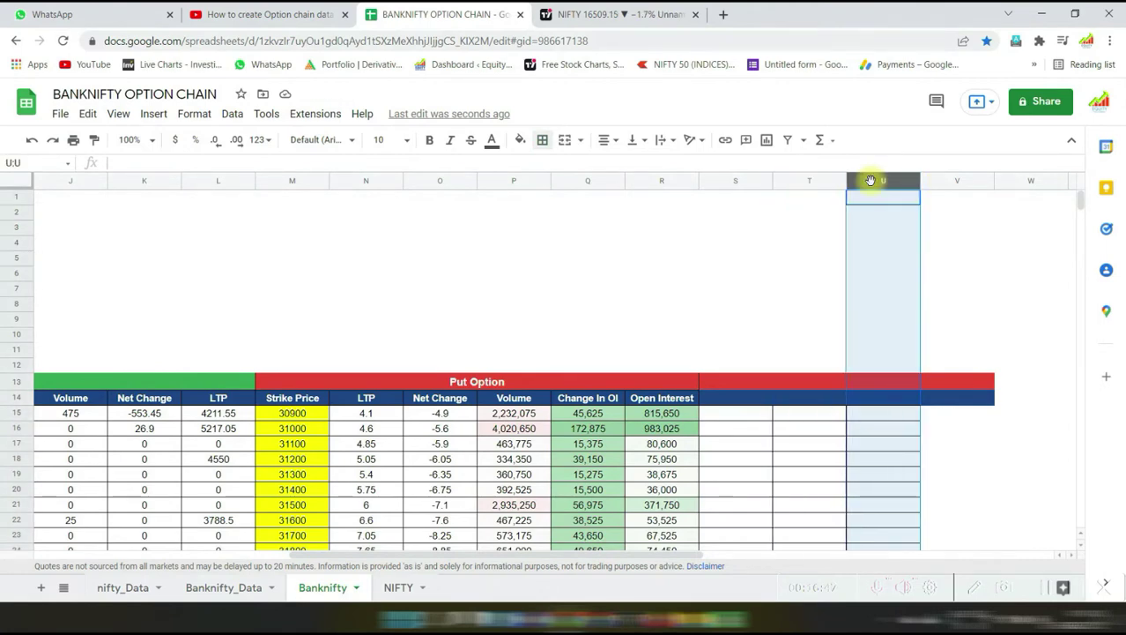
pyautogui.rightClick(870, 181)
pyautogui.click(900, 265)
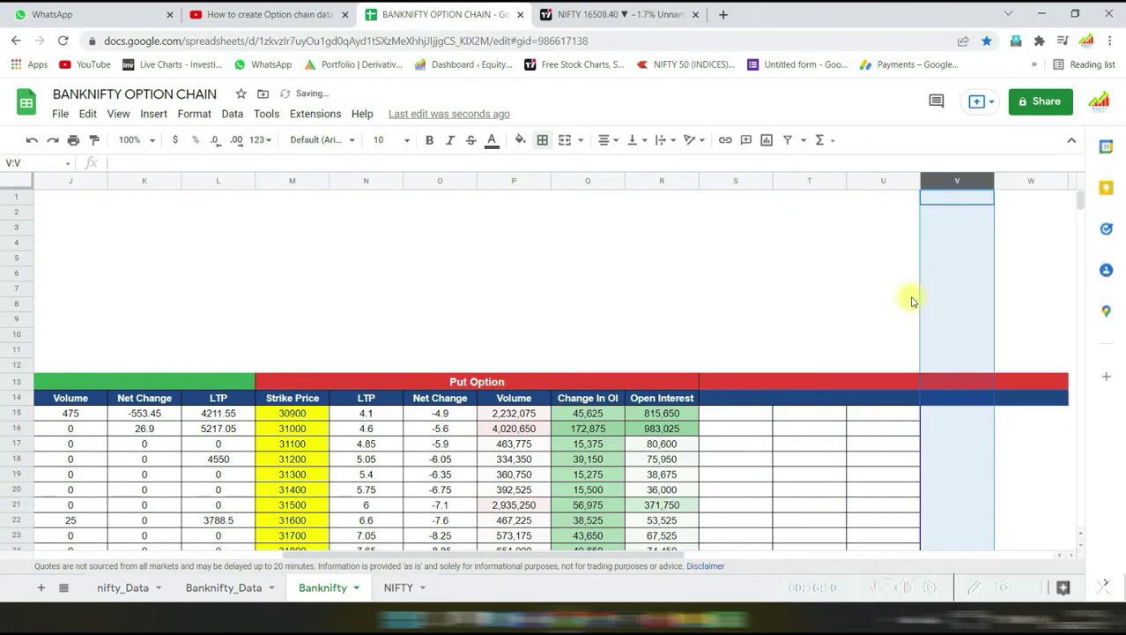
# Apply all borders to the empty range V15:W141
pyautogui.scroll(-5, 965, 479)
pyautogui.click(965, 479)
pyautogui.scroll(1, 980, 432)
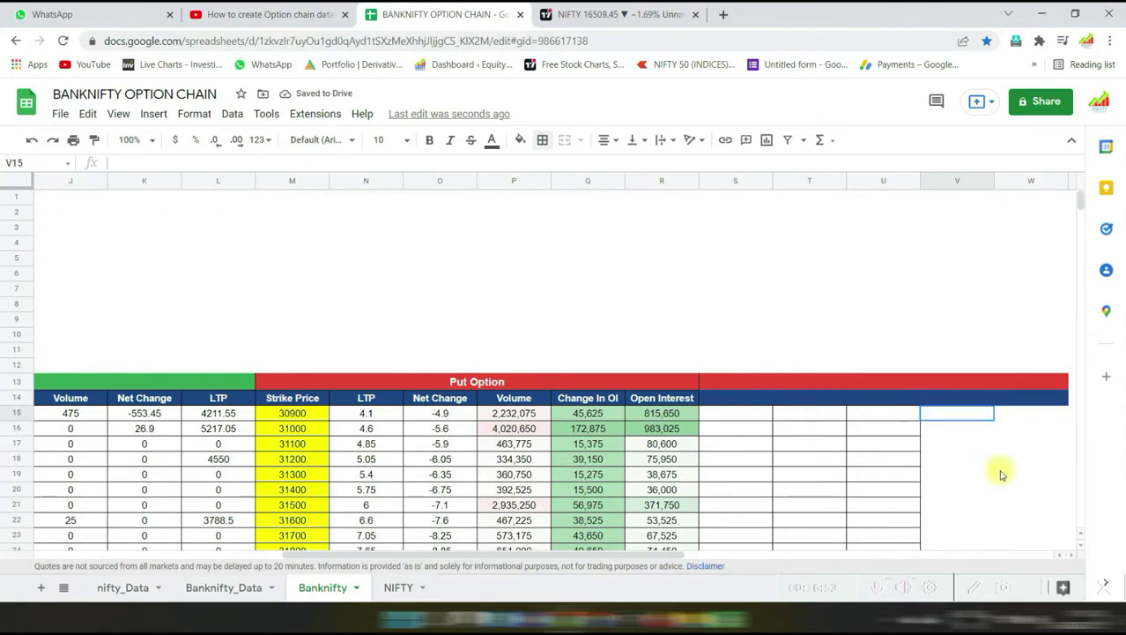
pyautogui.moveTo(965, 405)
pyautogui.mouseDown()
pyautogui.moveTo(1000, 546)
pyautogui.moveTo(997, 190)
pyautogui.mouseUp()
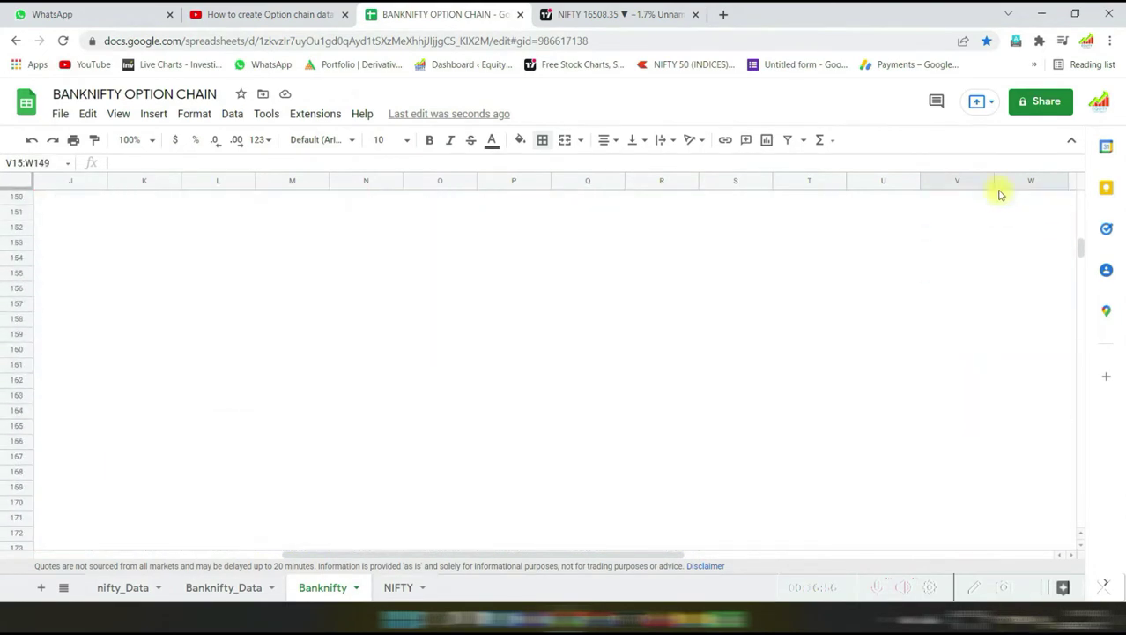
pyautogui.moveTo(996, 190); pyautogui.dragTo(1021, 312)
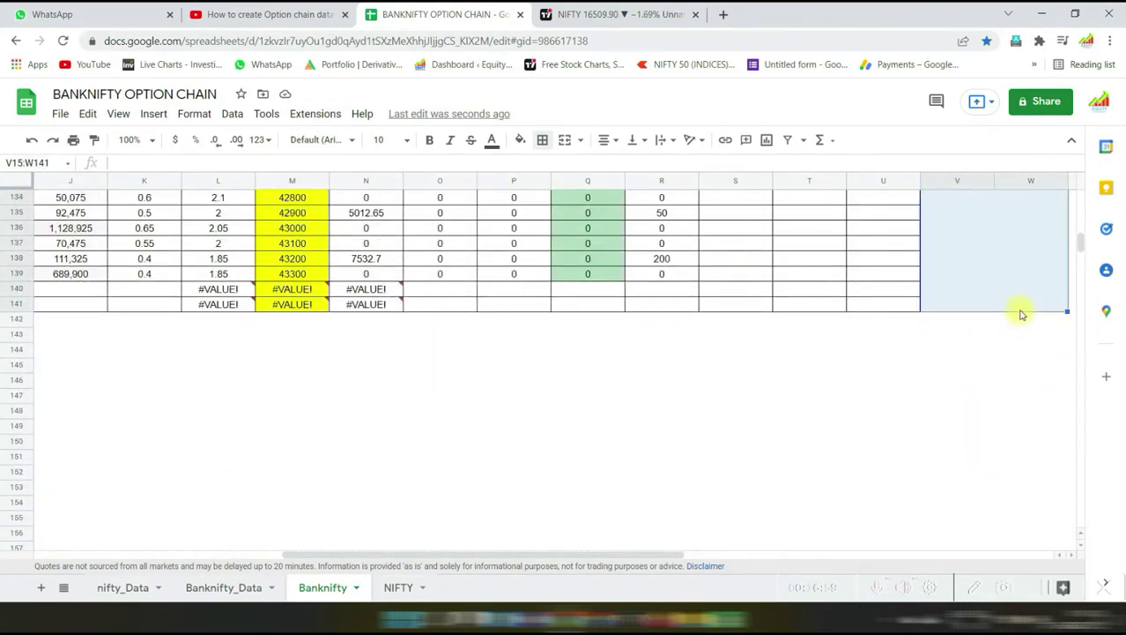
pyautogui.click(542, 141)
pyautogui.click(547, 168)
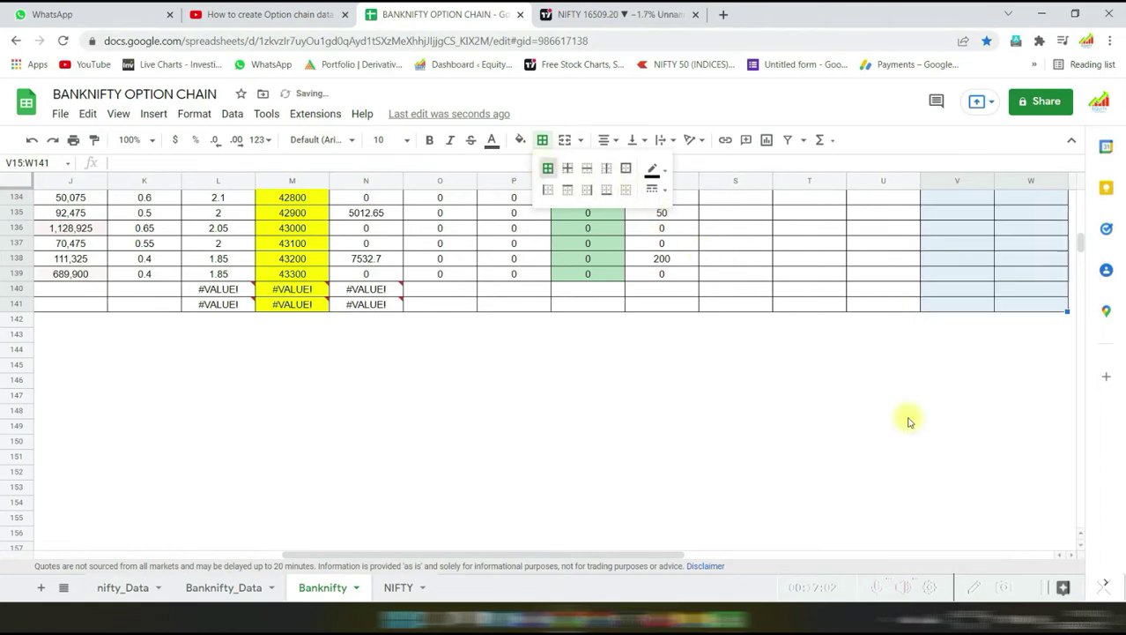
# Check the put-side cells T15 and U15 next to the newly bordered range
pyautogui.scroll(10, 910, 423)
pyautogui.scroll(12, 910, 423)
pyautogui.scroll(15, 908, 414)
pyautogui.scroll(3, 881, 412)
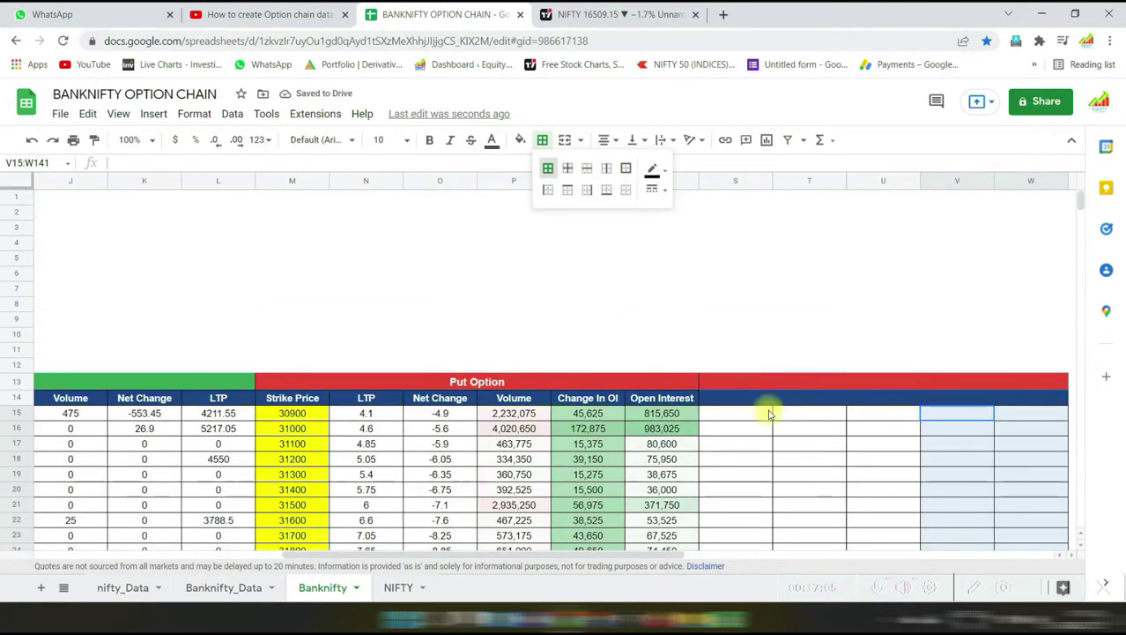
pyautogui.click(765, 412)
pyautogui.click(797, 415)
pyautogui.click(885, 414)
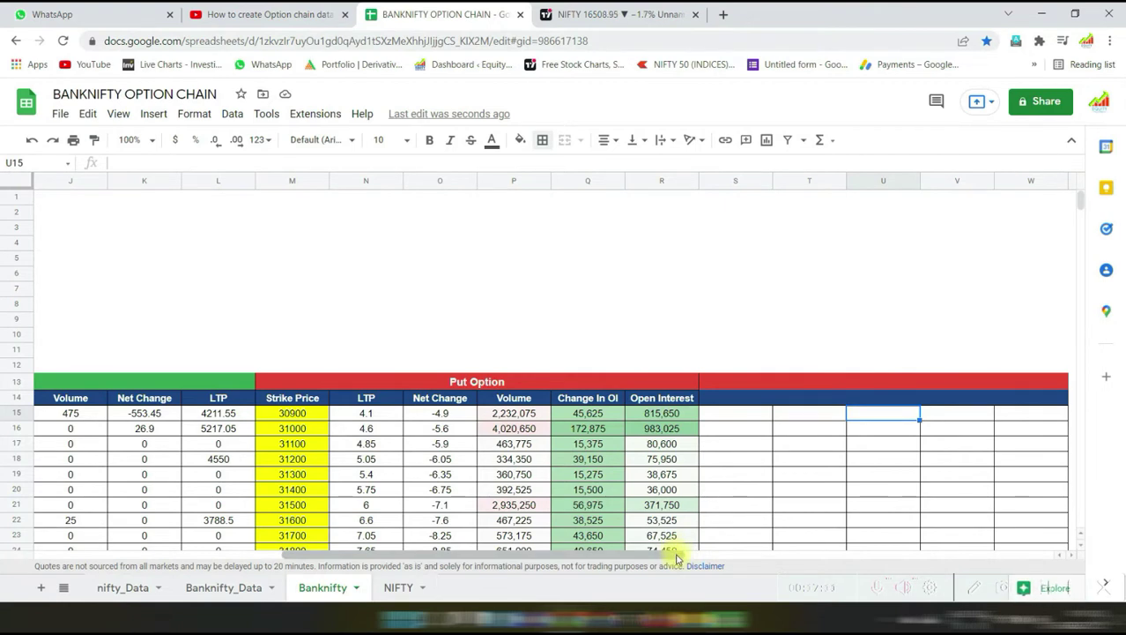
pyautogui.moveTo(677, 555); pyautogui.dragTo(482, 553)
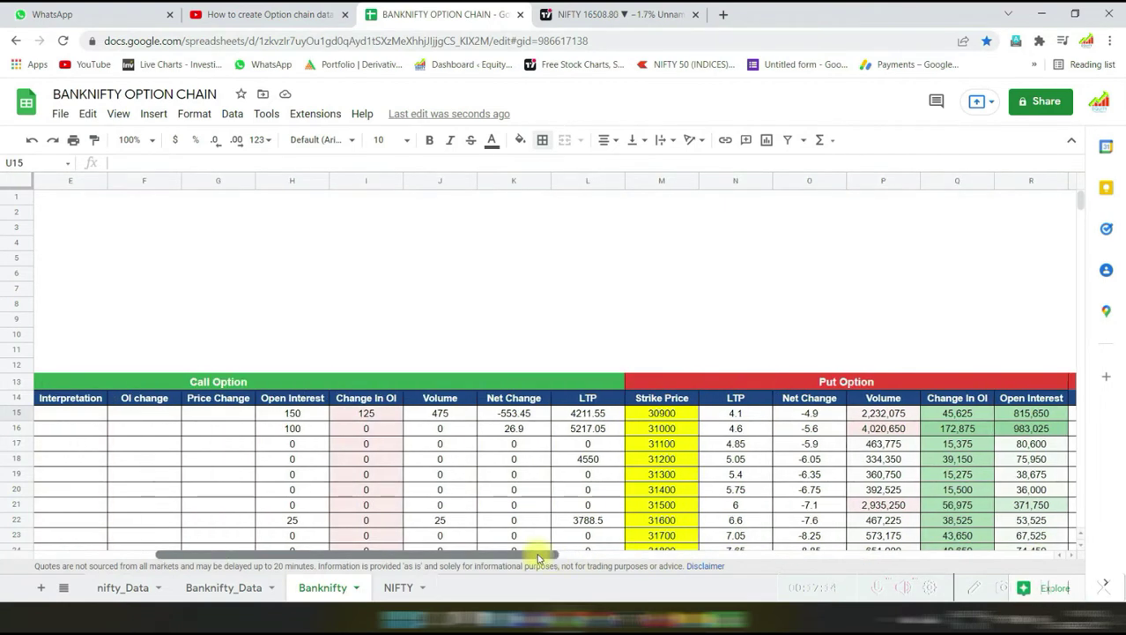
# Copy the Price Change and OI change headers into S14 and T14
pyautogui.click(365, 397)
pyautogui.rightClick(366, 398)
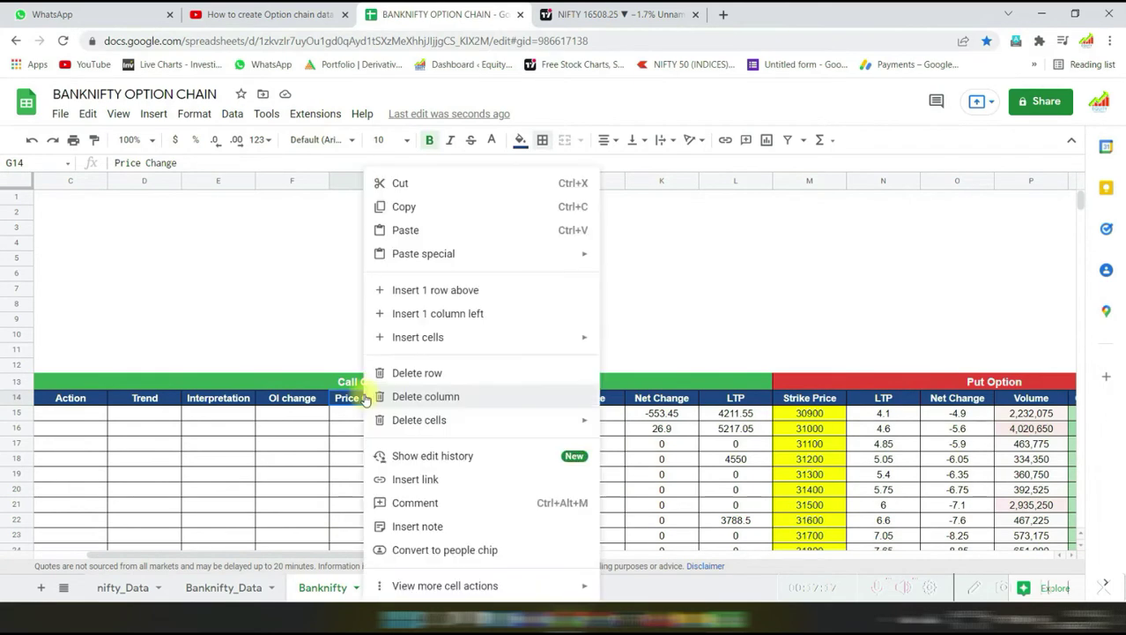
pyautogui.moveTo(465, 552); pyautogui.dragTo(678, 553)
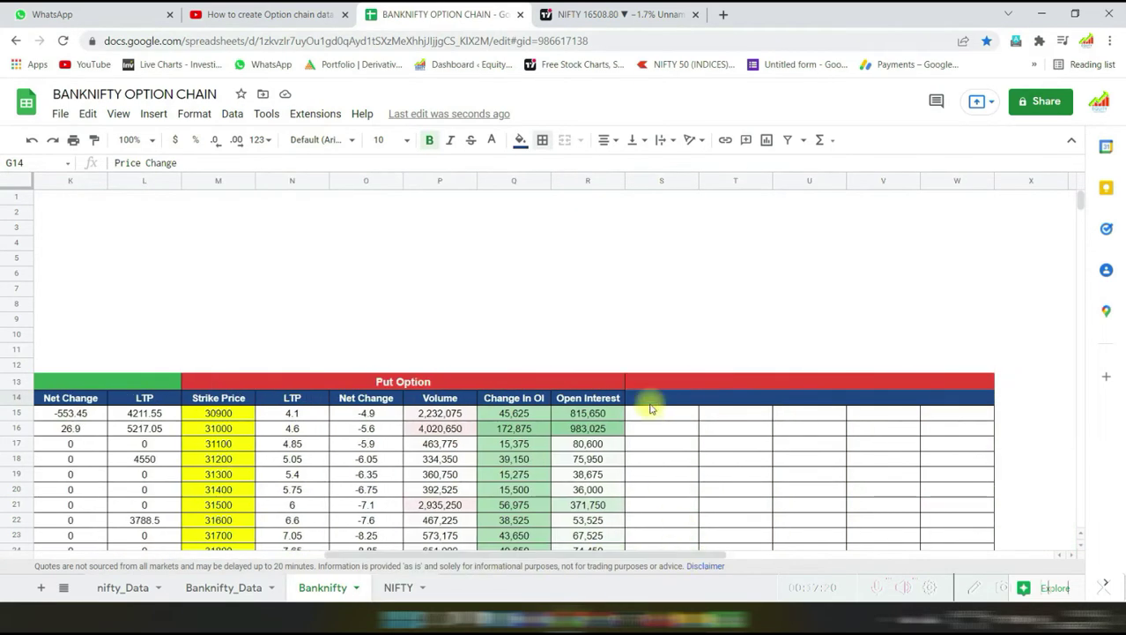
pyautogui.rightClick(650, 399)
pyautogui.click(685, 230)
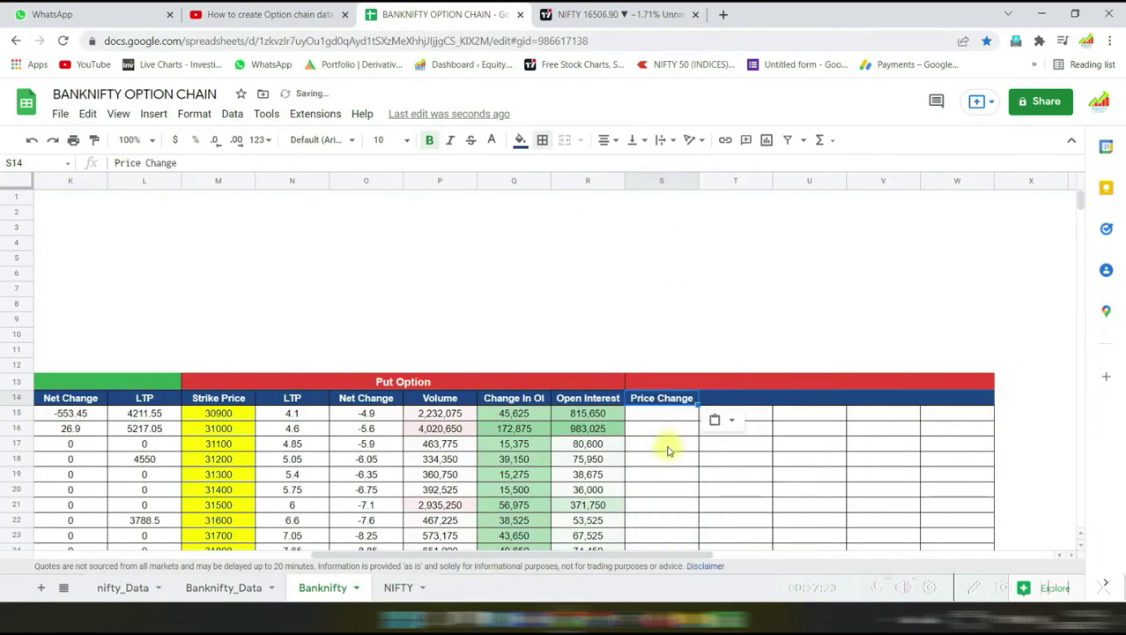
pyautogui.moveTo(625, 558); pyautogui.dragTo(431, 558)
pyautogui.rightClick(198, 397)
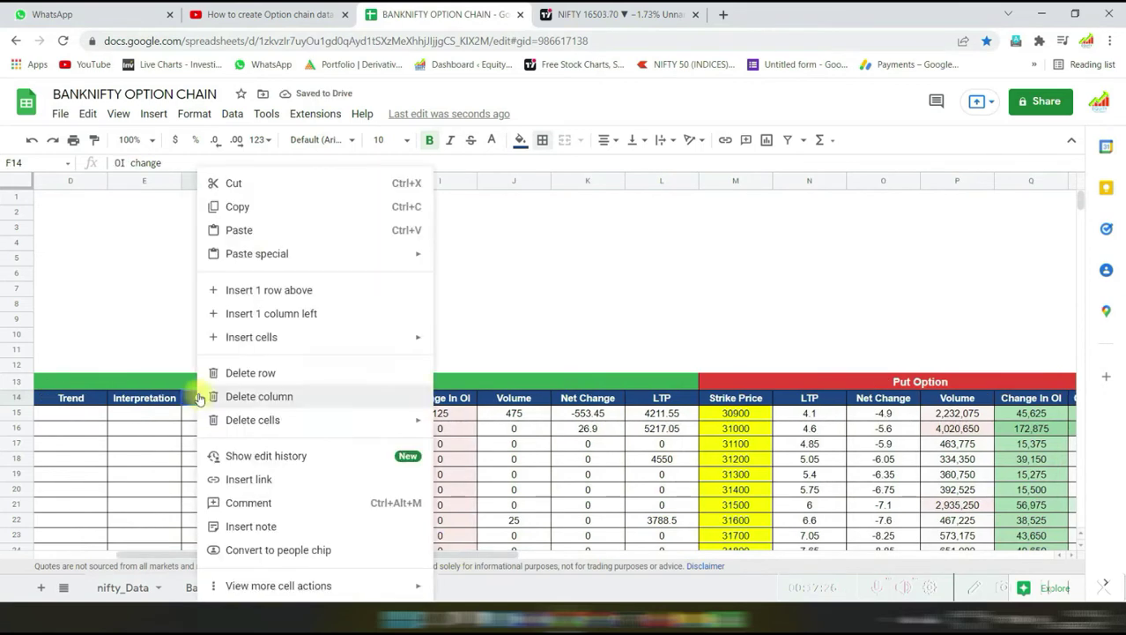
pyautogui.click(238, 207)
pyautogui.moveTo(386, 557); pyautogui.dragTo(674, 557)
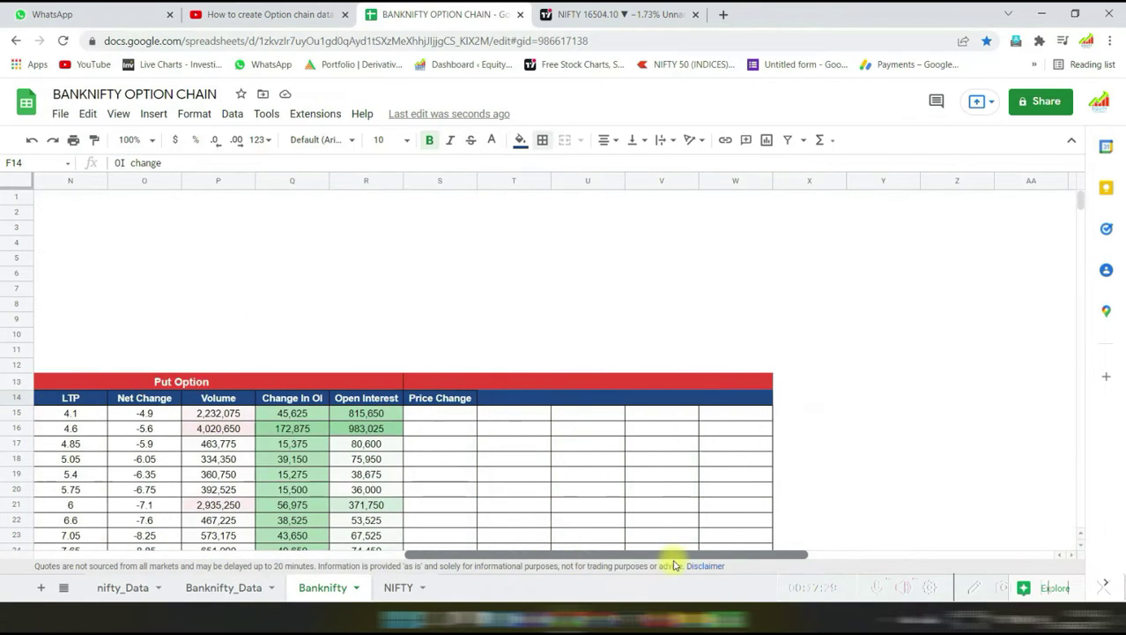
pyautogui.rightClick(483, 399)
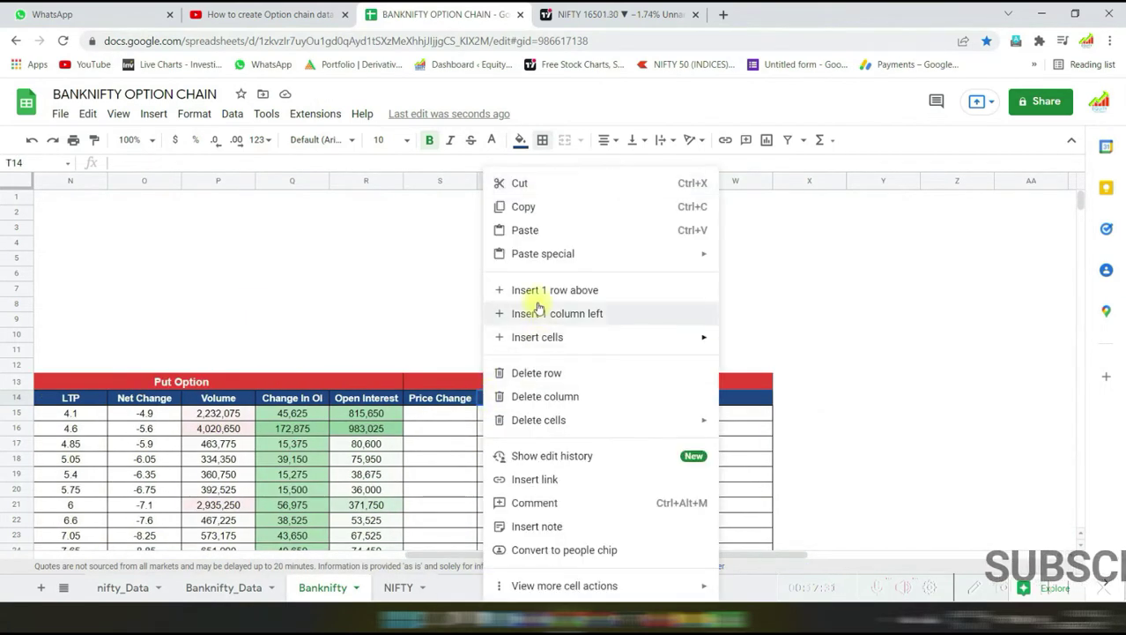
pyautogui.click(520, 229)
pyautogui.moveTo(499, 557); pyautogui.dragTo(164, 529)
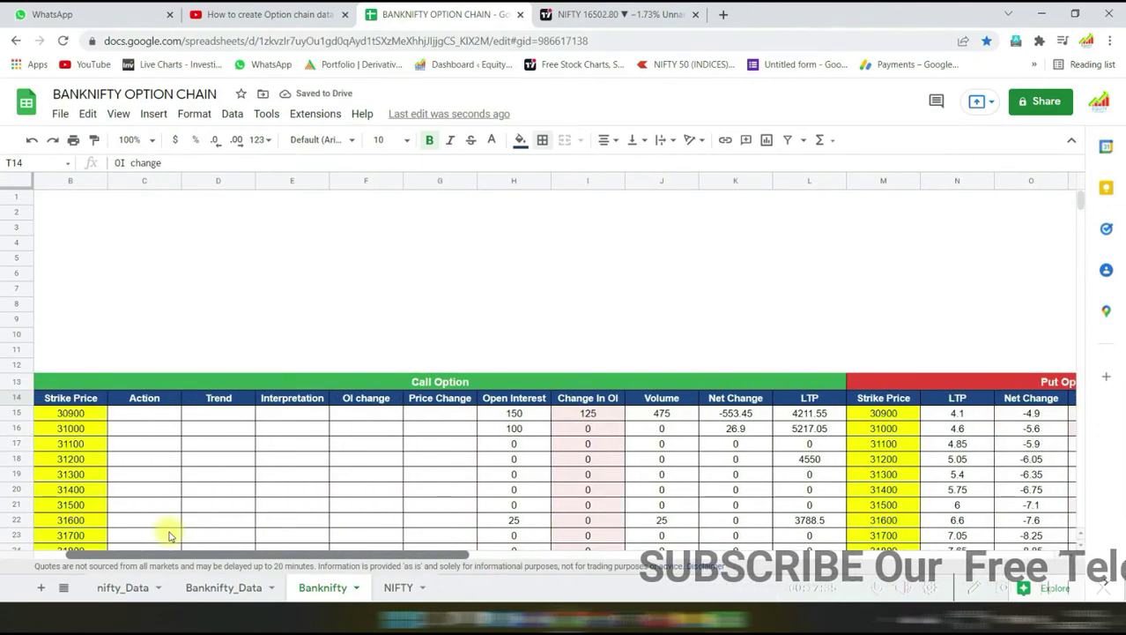
# Copy the Interpretation and Trend headers into U14 and V14
pyautogui.click(292, 399)
pyautogui.rightClick(292, 399)
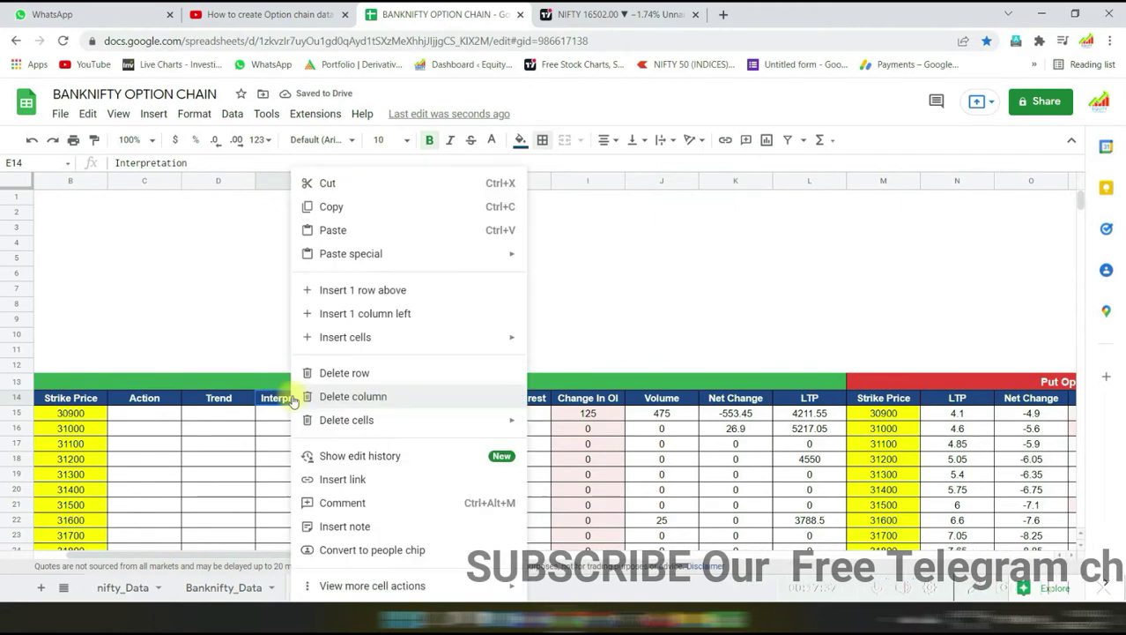
pyautogui.click(363, 207)
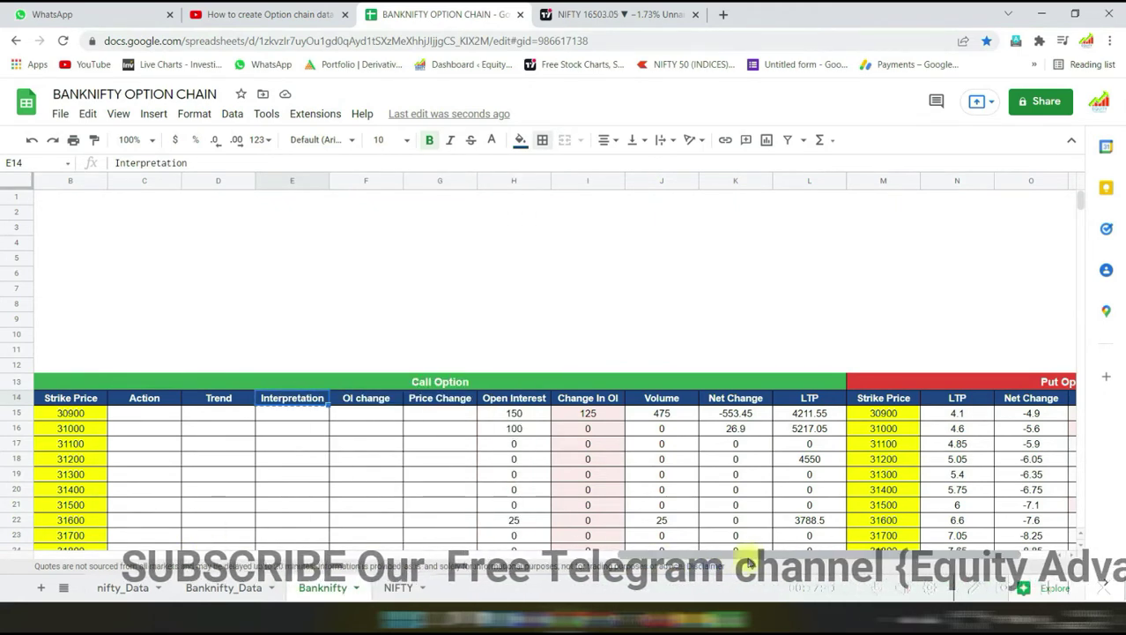
pyautogui.moveTo(756, 562); pyautogui.dragTo(628, 552)
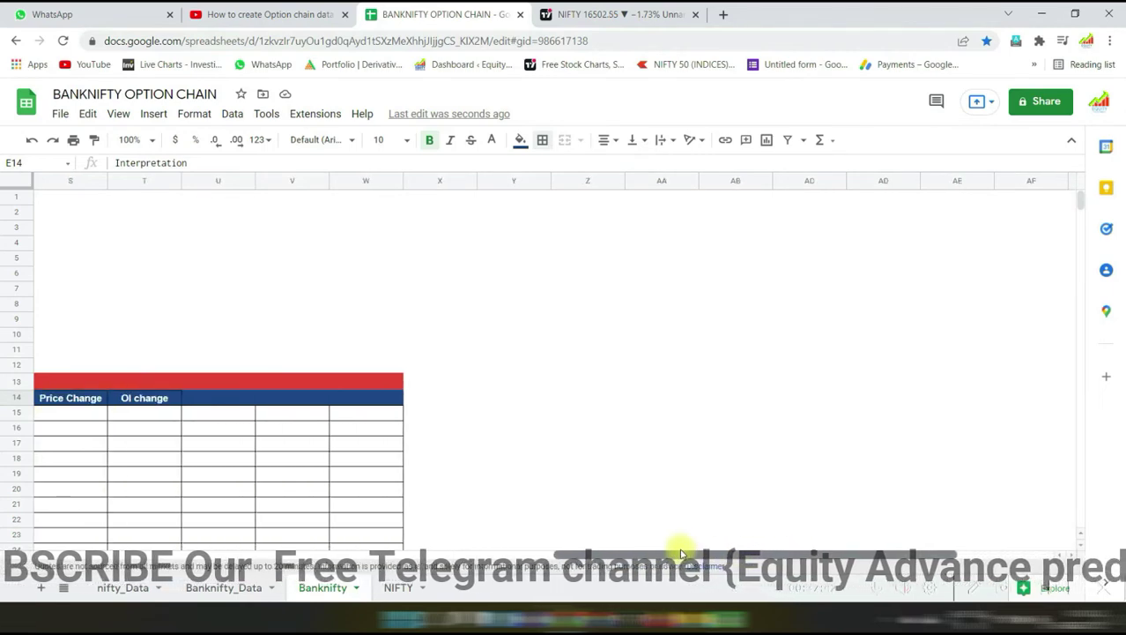
pyautogui.rightClick(348, 398)
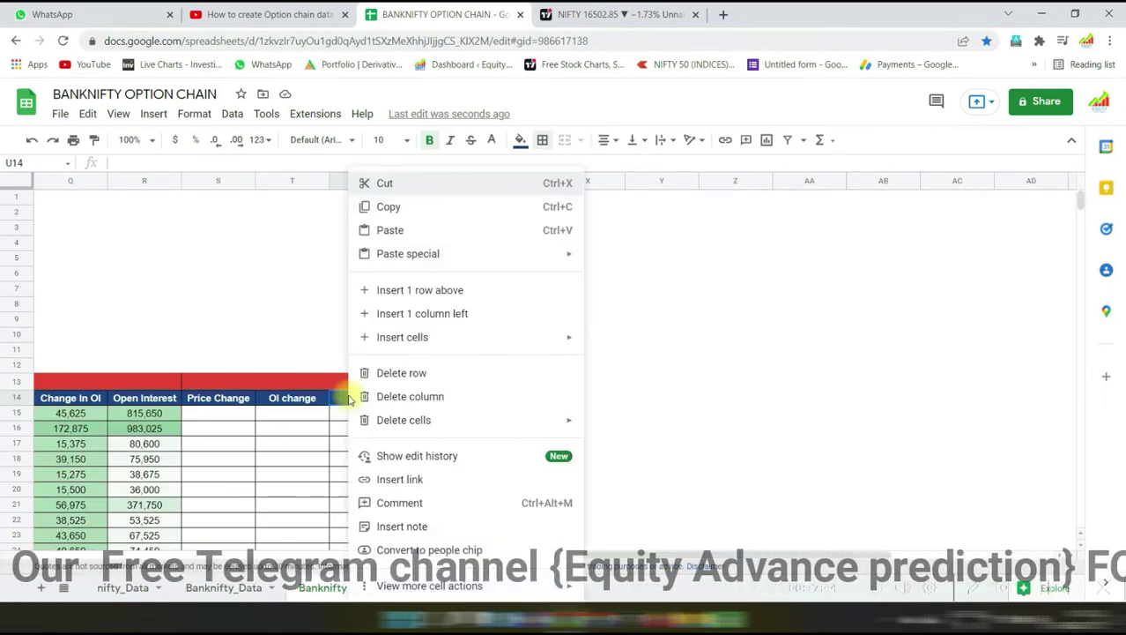
pyautogui.click(385, 230)
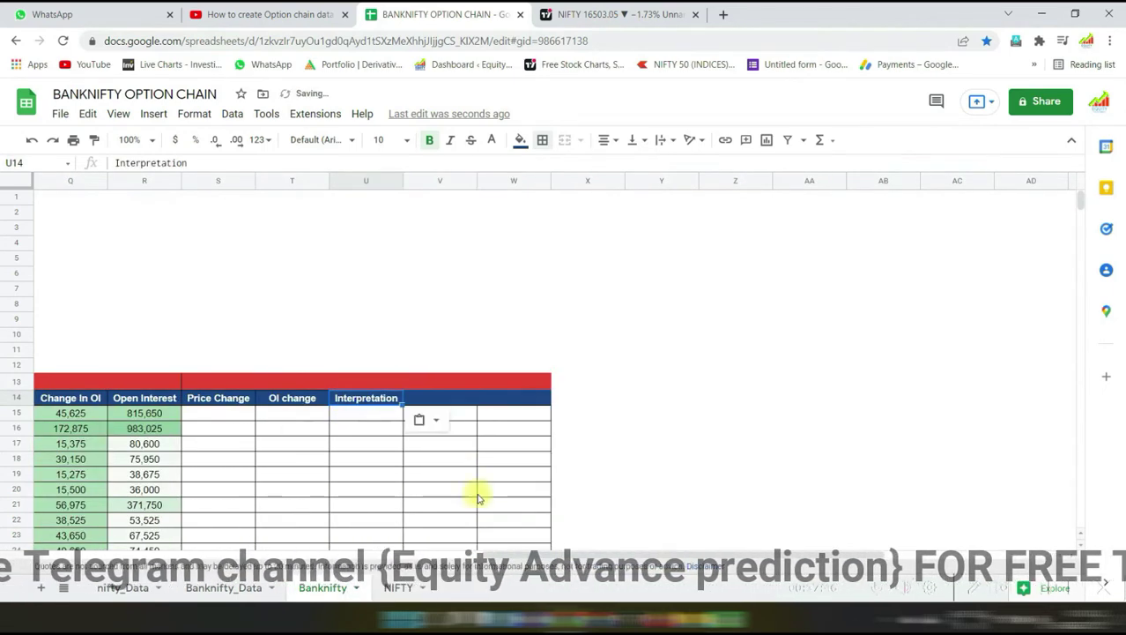
pyautogui.moveTo(511, 547); pyautogui.dragTo(296, 537)
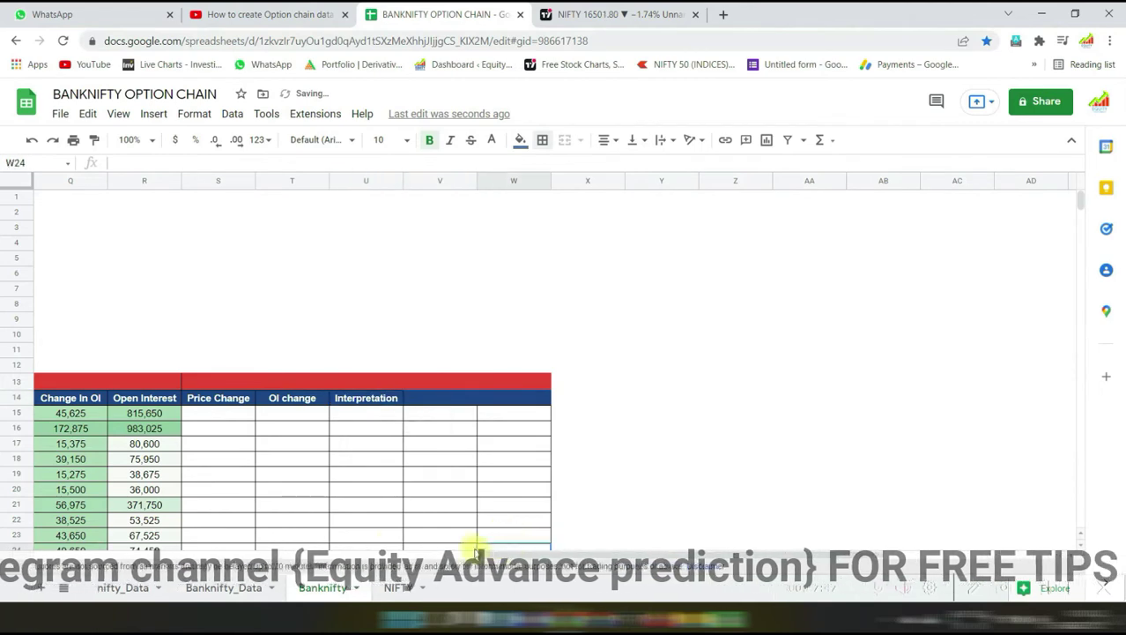
pyautogui.click(291, 559)
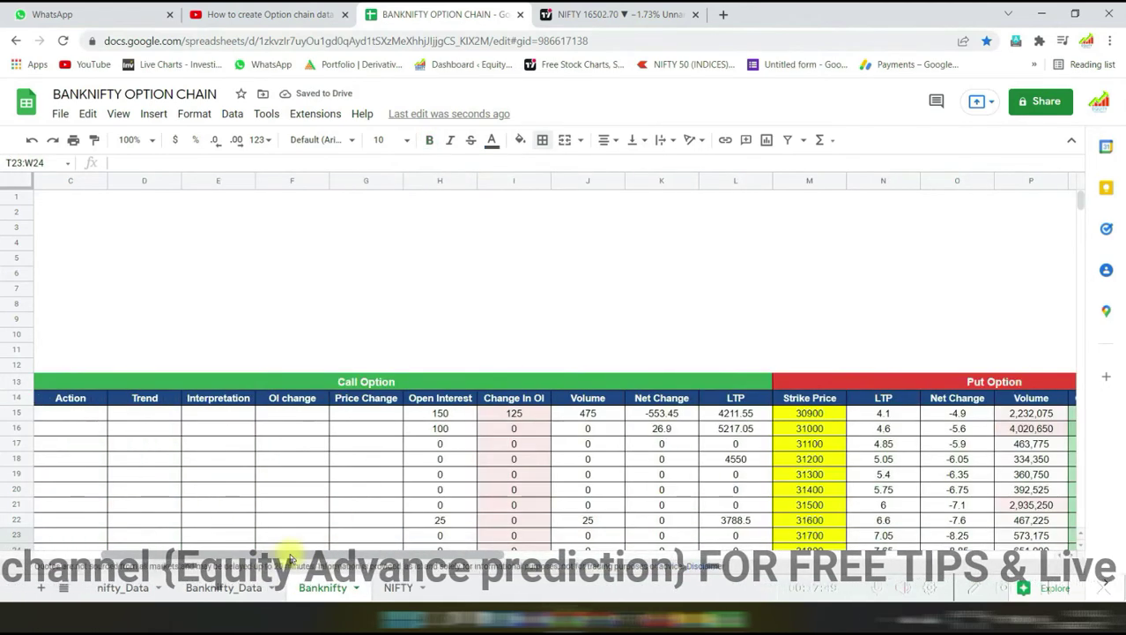
pyautogui.click(145, 399)
pyautogui.rightClick(144, 401)
pyautogui.click(181, 208)
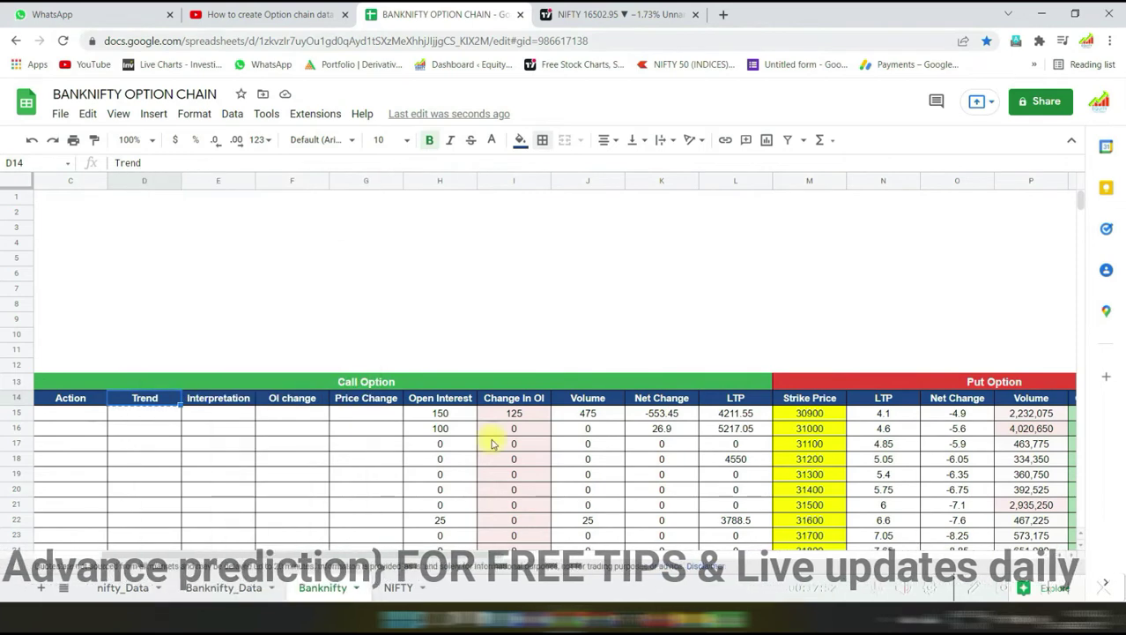
pyautogui.click(1009, 556)
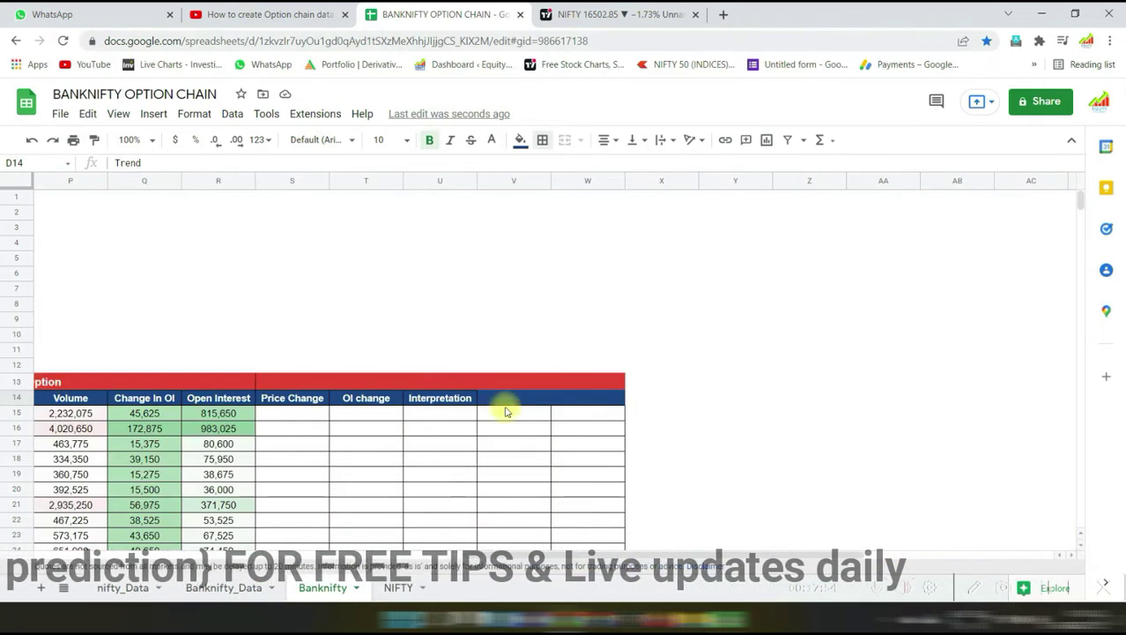
pyautogui.click(506, 408)
pyautogui.rightClick(506, 402)
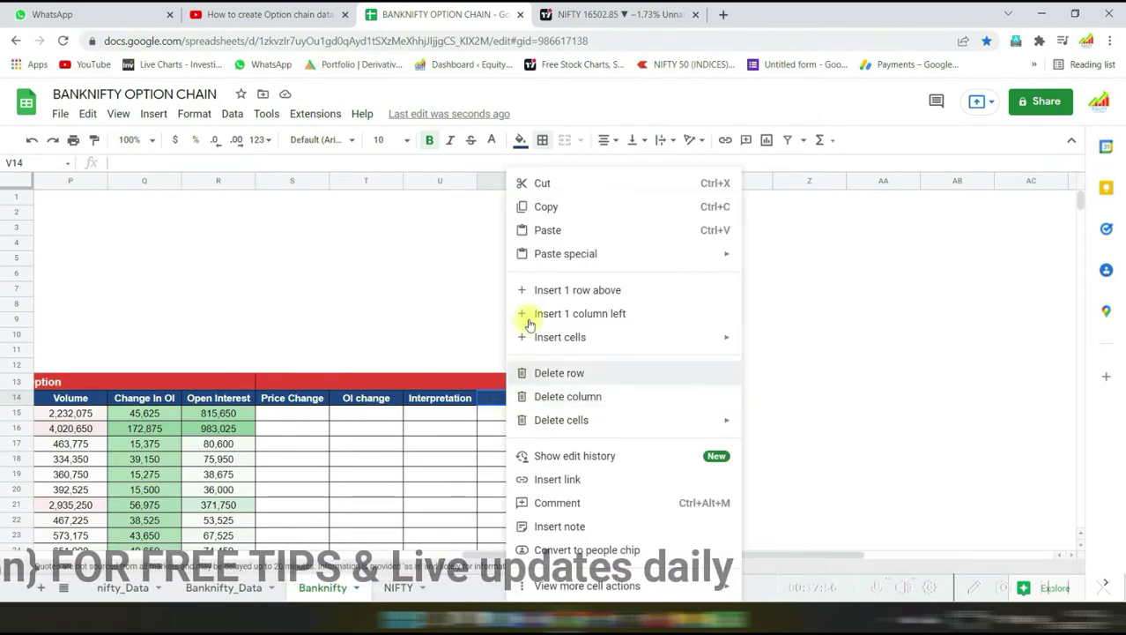
pyautogui.click(539, 230)
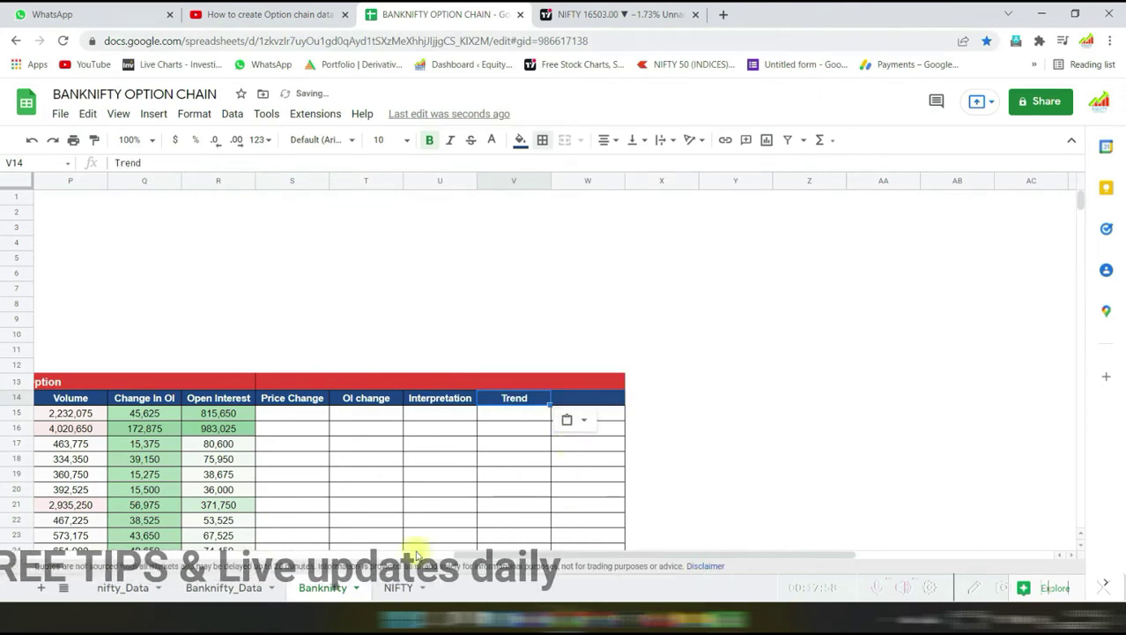
# Copy the Action header from C14 into W14 with its formatting
pyautogui.click(227, 556)
pyautogui.click(160, 398)
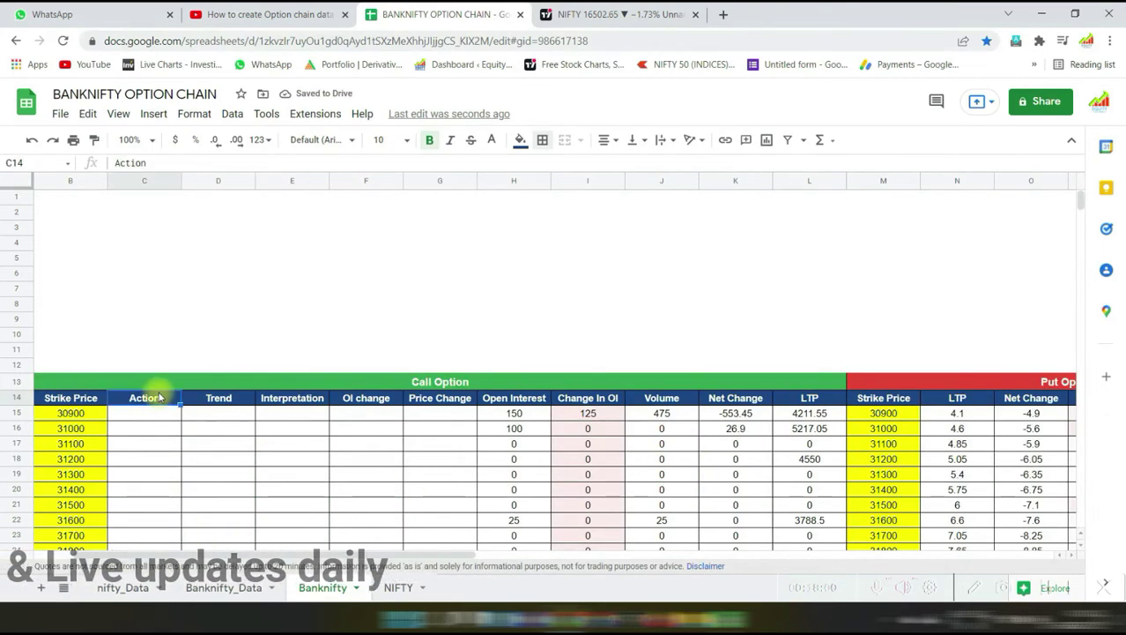
pyautogui.rightClick(160, 399)
pyautogui.click(199, 207)
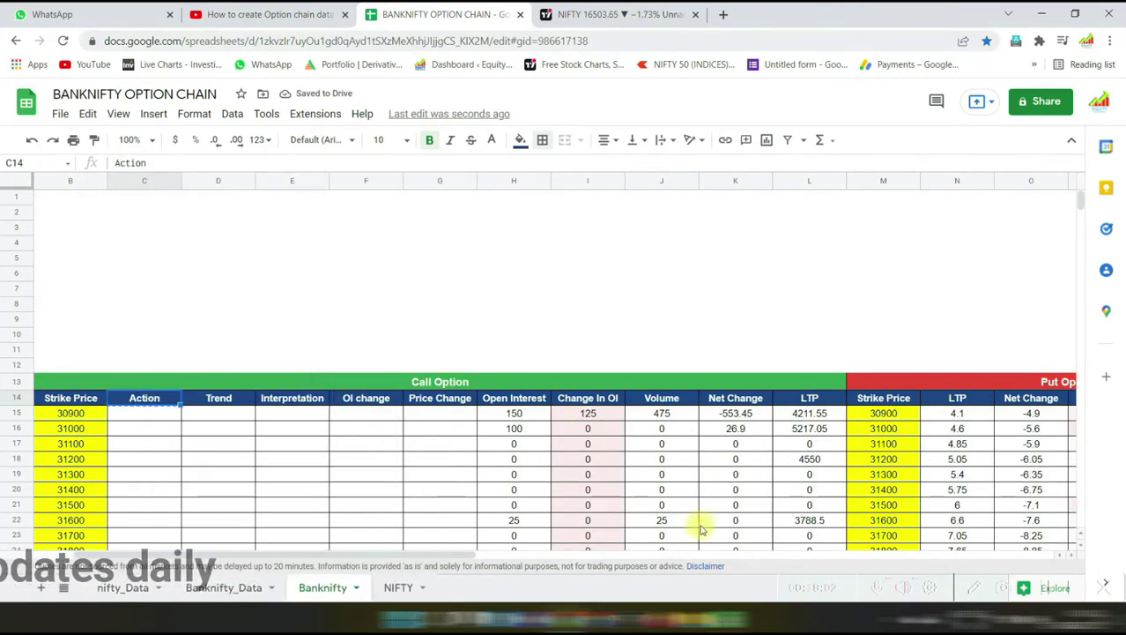
pyautogui.click(756, 555)
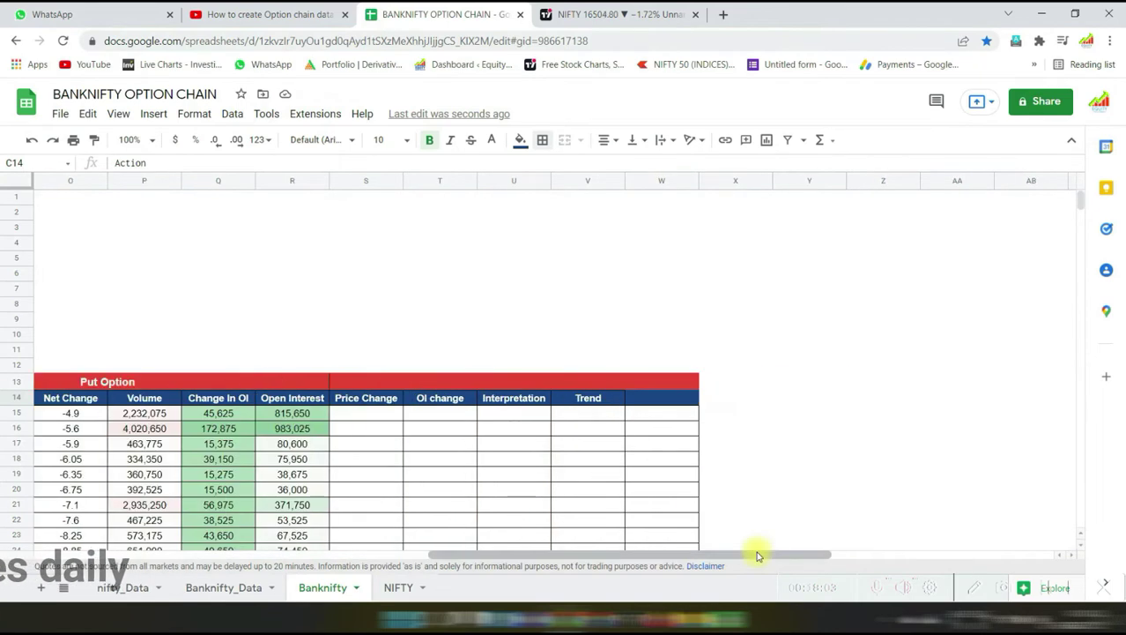
pyautogui.click(642, 401)
pyautogui.rightClick(641, 402)
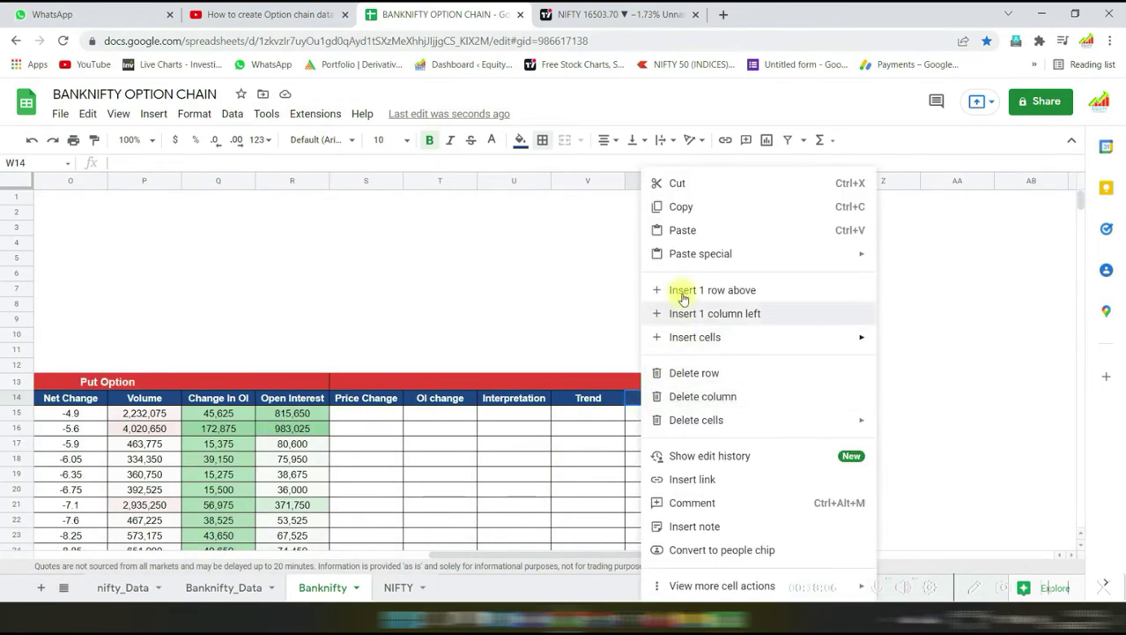
pyautogui.click(684, 231)
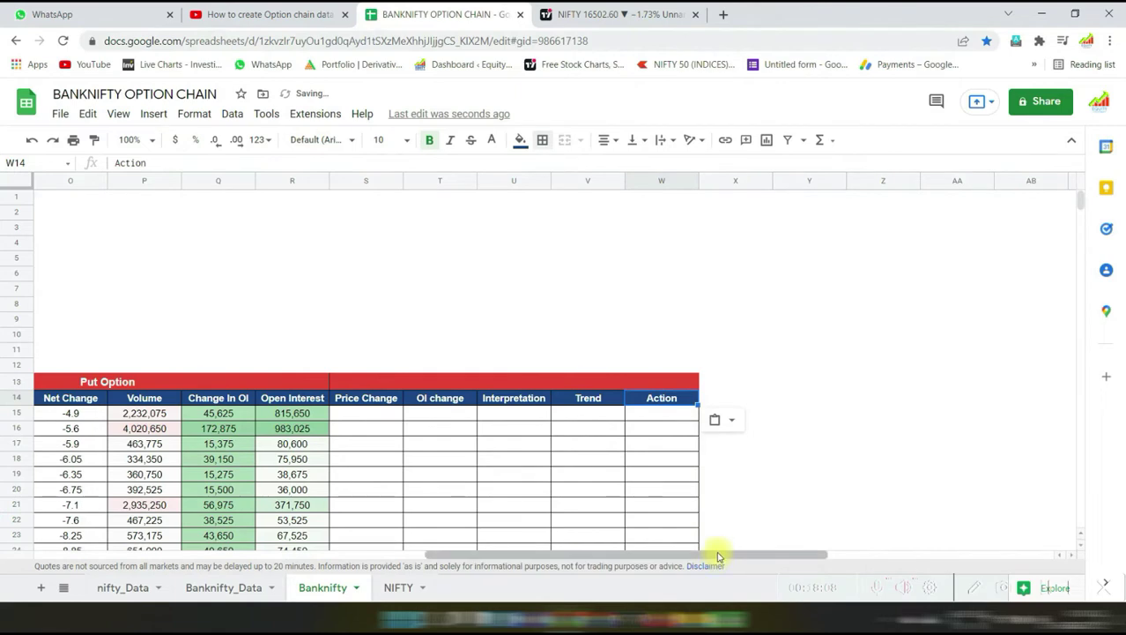
pyautogui.moveTo(717, 554); pyautogui.dragTo(386, 550)
pyautogui.scroll(-3, 385, 353)
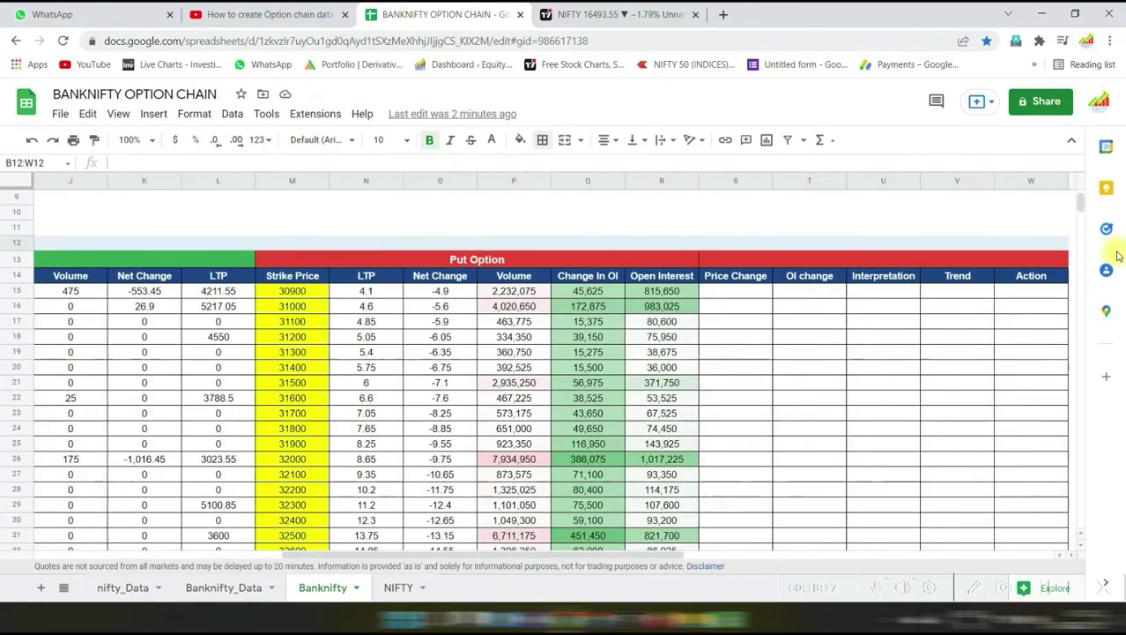
# Merge B12:W12 and enter =UPPER("BANKNIFTY WEEKLY EXPIRY AS ON "&TEXT(Banknifty_Data!B2,"DD-MM-YYYY"))
pyautogui.moveTo(53, 241)
pyautogui.mouseDown()
pyautogui.moveTo(1118, 256)
pyautogui.moveTo(693, 243)
pyautogui.mouseUp()
pyautogui.click(564, 139)
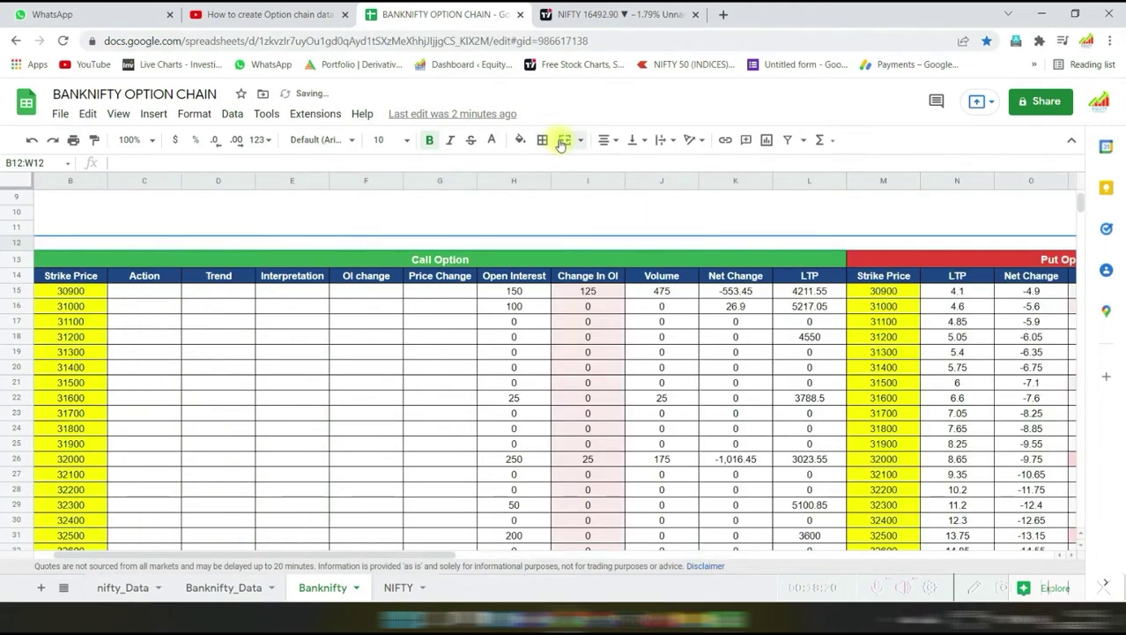
pyautogui.scroll(3, 176, 264)
pyautogui.write('=')
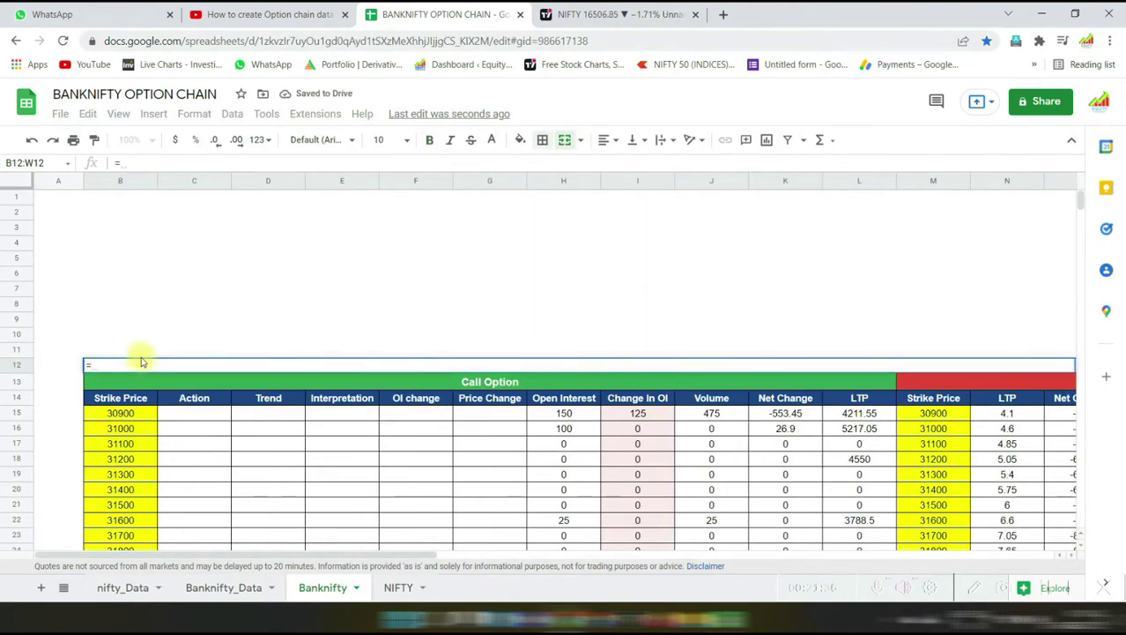
pyautogui.write('UPP')
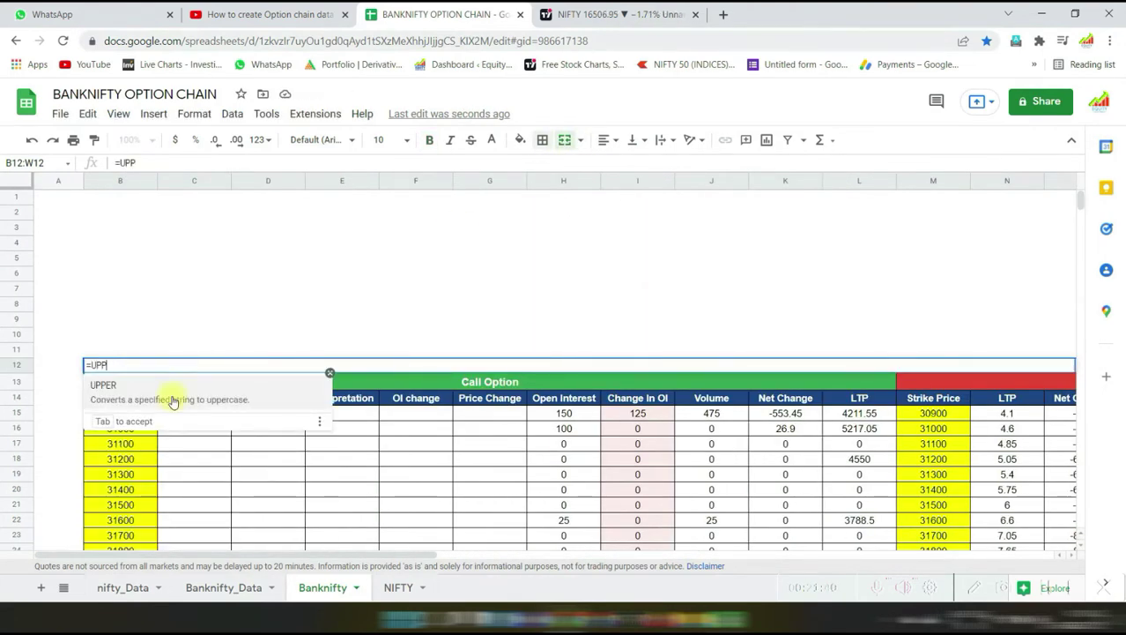
pyautogui.click(173, 402)
pyautogui.write('"BA')
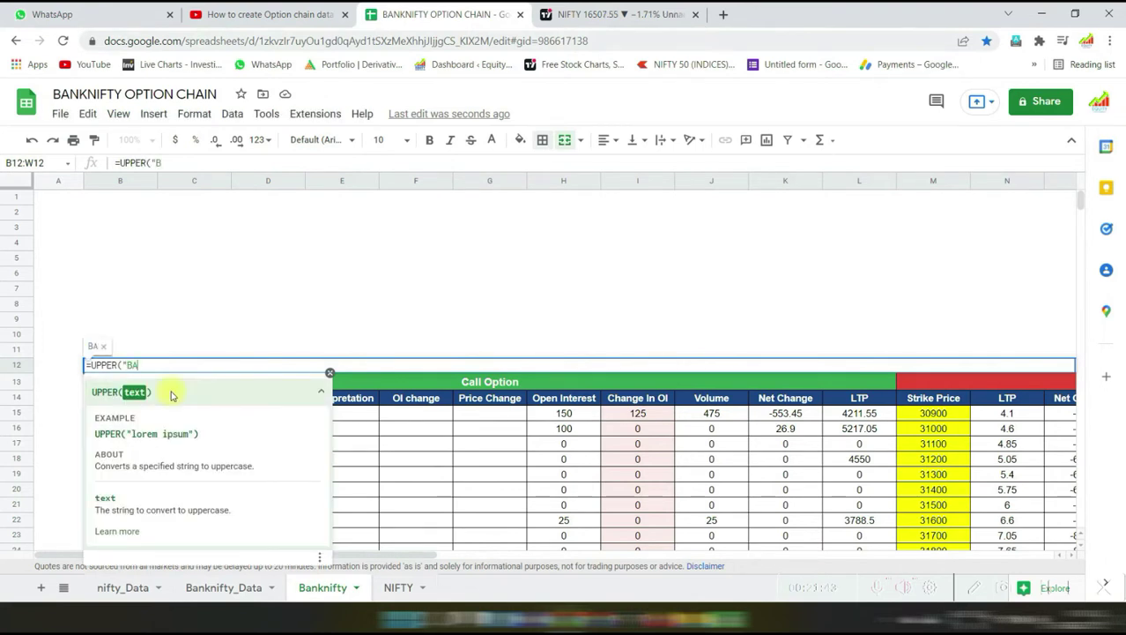
pyautogui.write('NKNIFTY WEE')
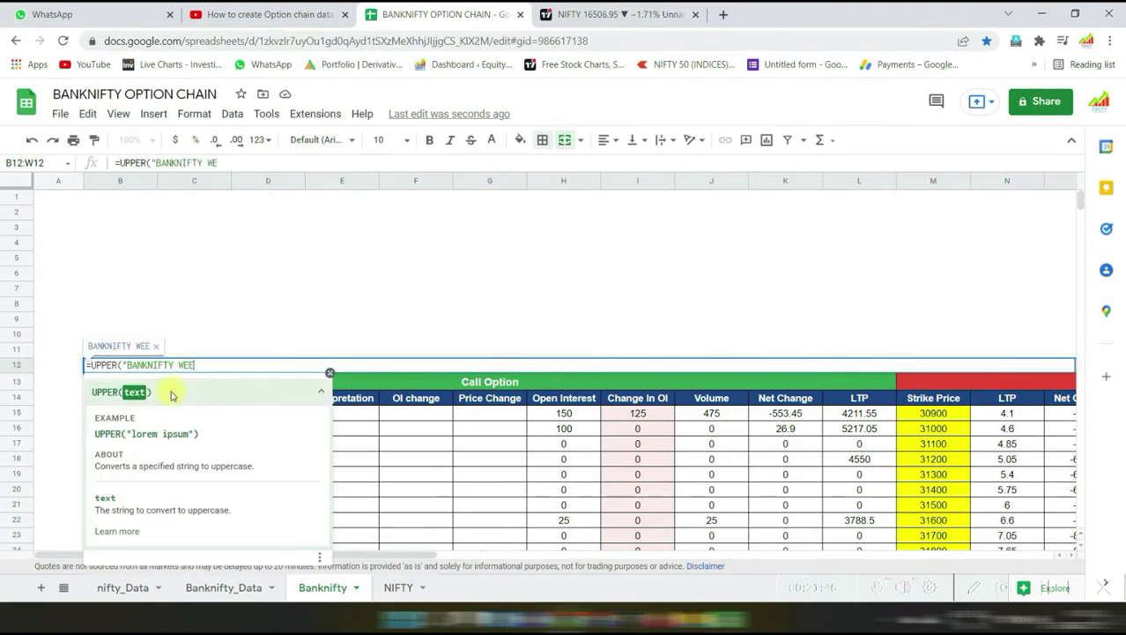
pyautogui.write('KLY EXPI')
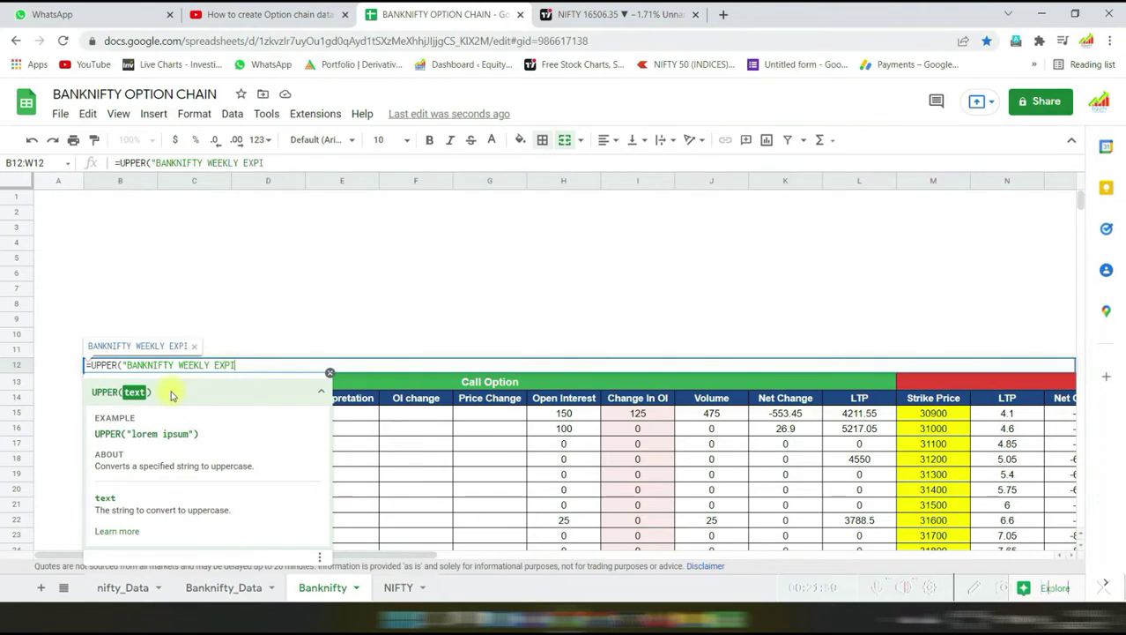
pyautogui.write('RY AS O')
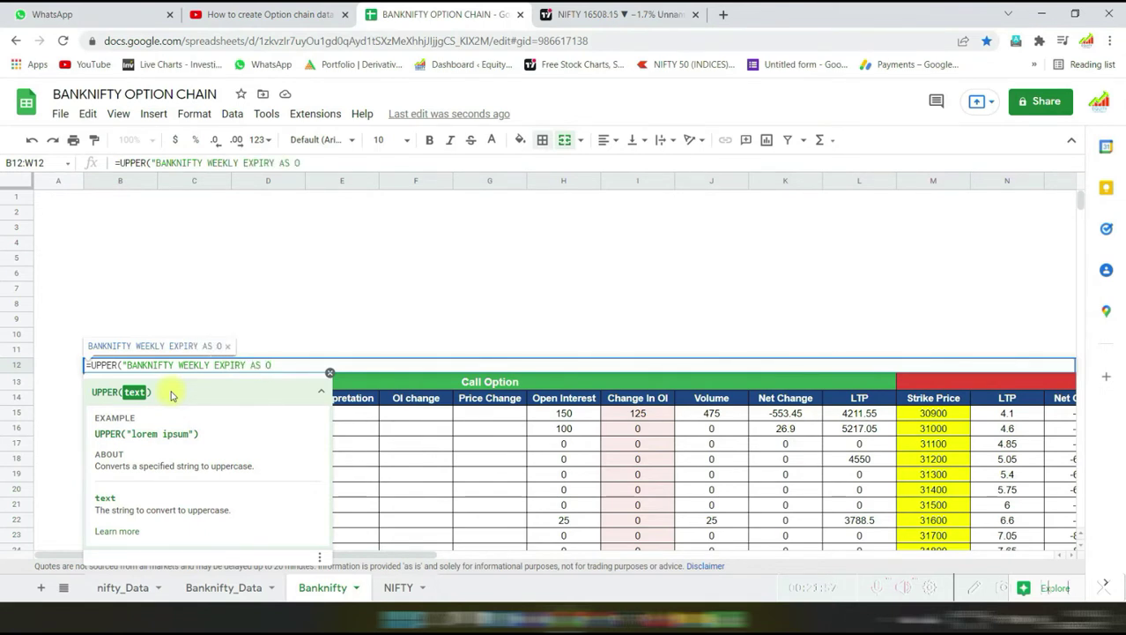
pyautogui.write('N "')
pyautogui.write('&')
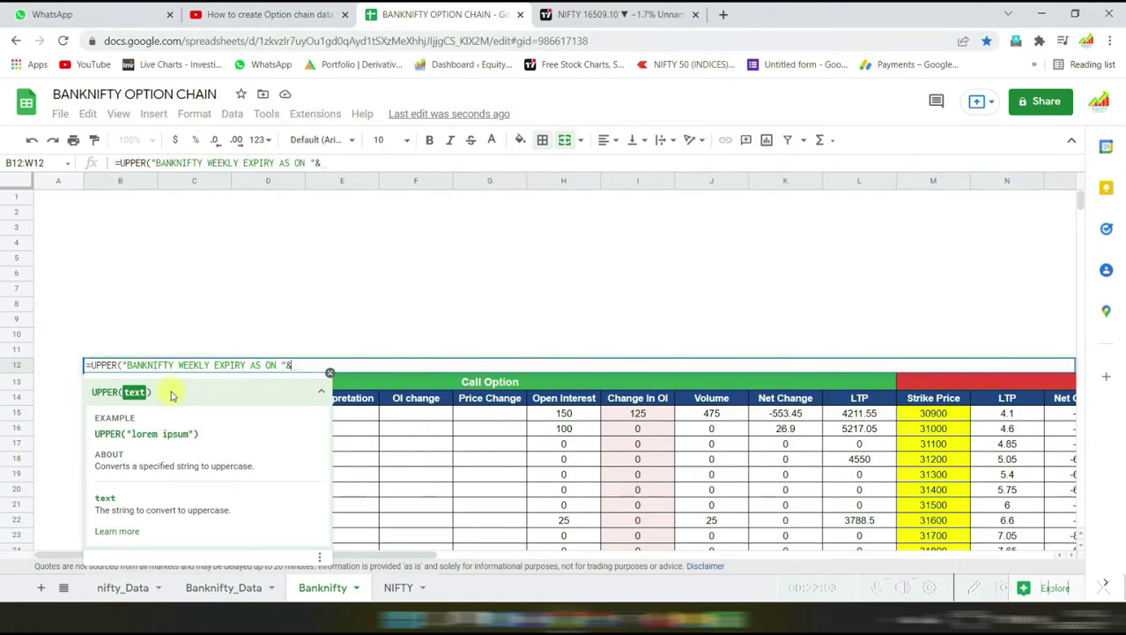
pyautogui.write('TEX')
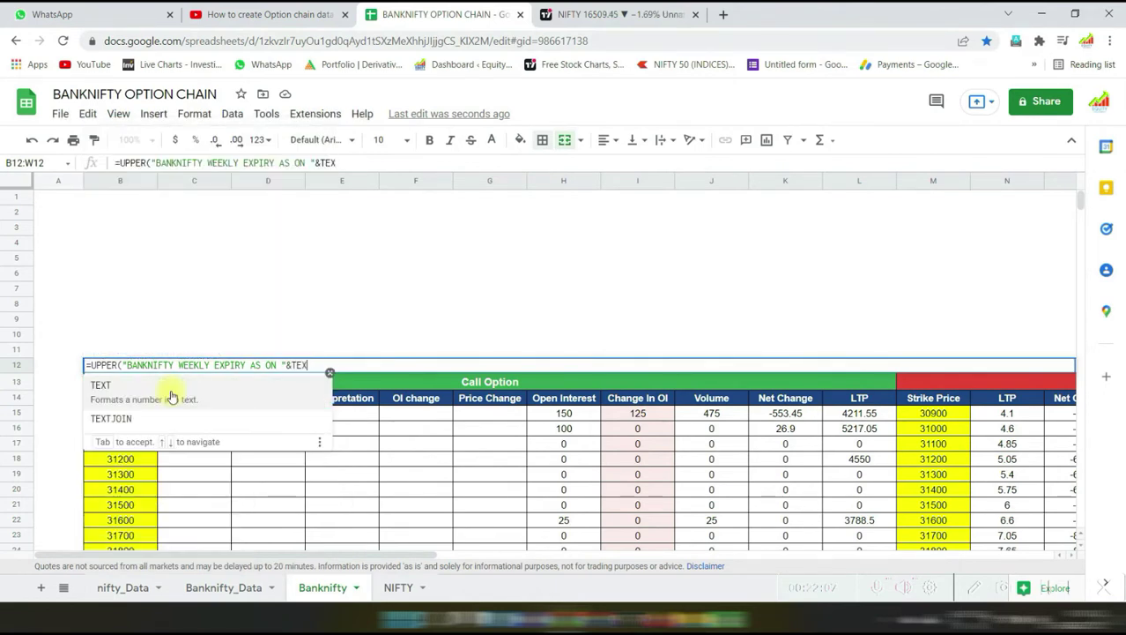
pyautogui.write('T(')
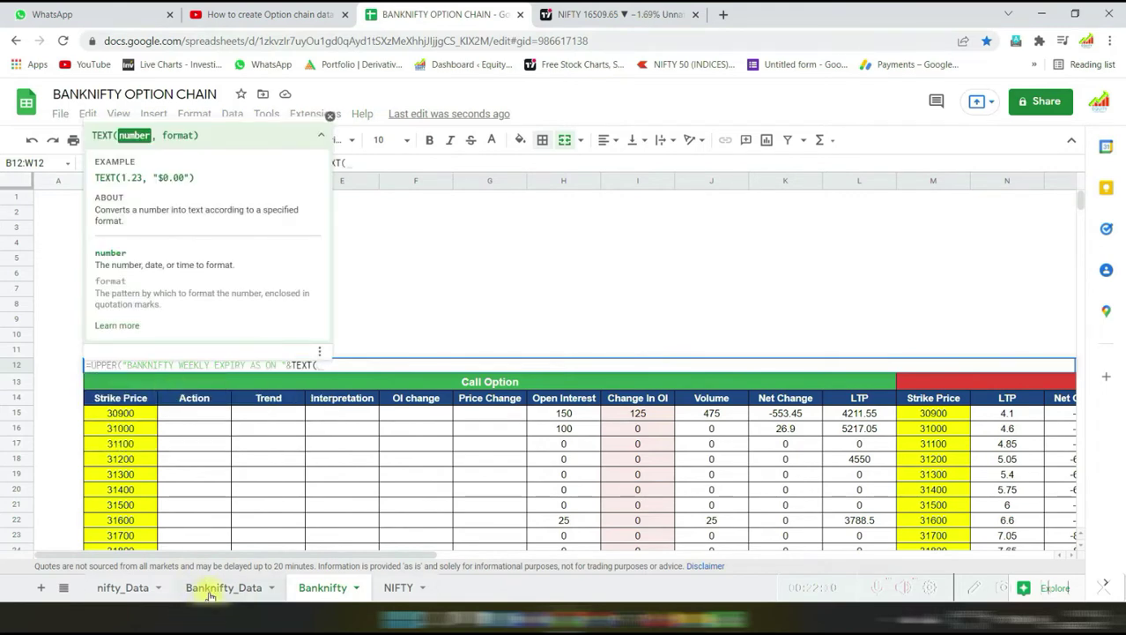
pyautogui.click(210, 590)
pyautogui.click(159, 218)
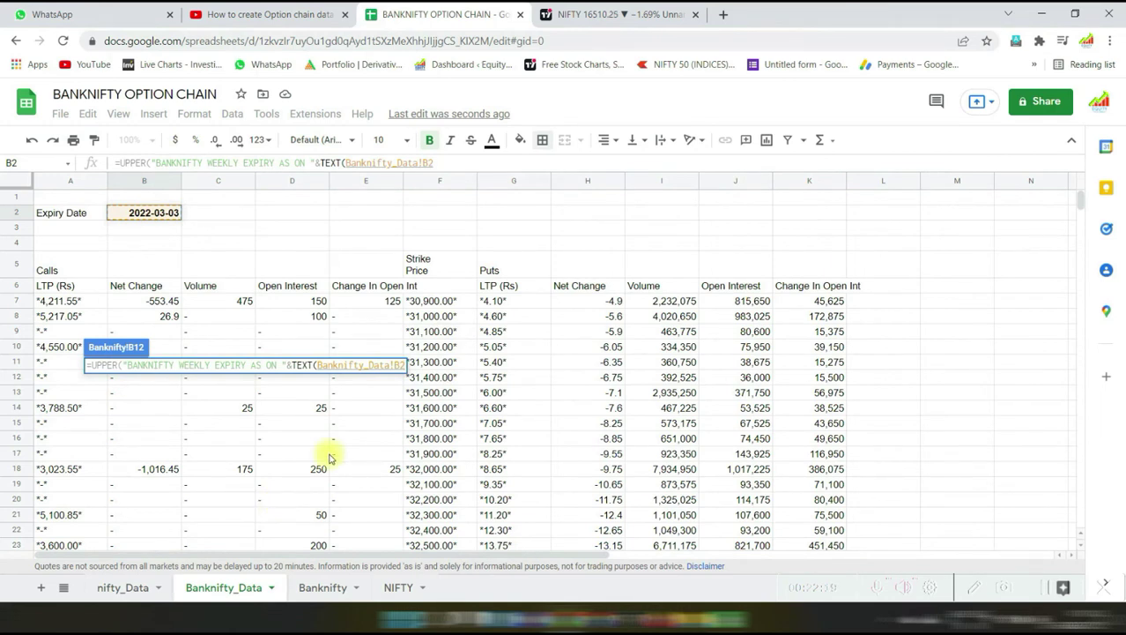
pyautogui.write(',"DD-MM-')
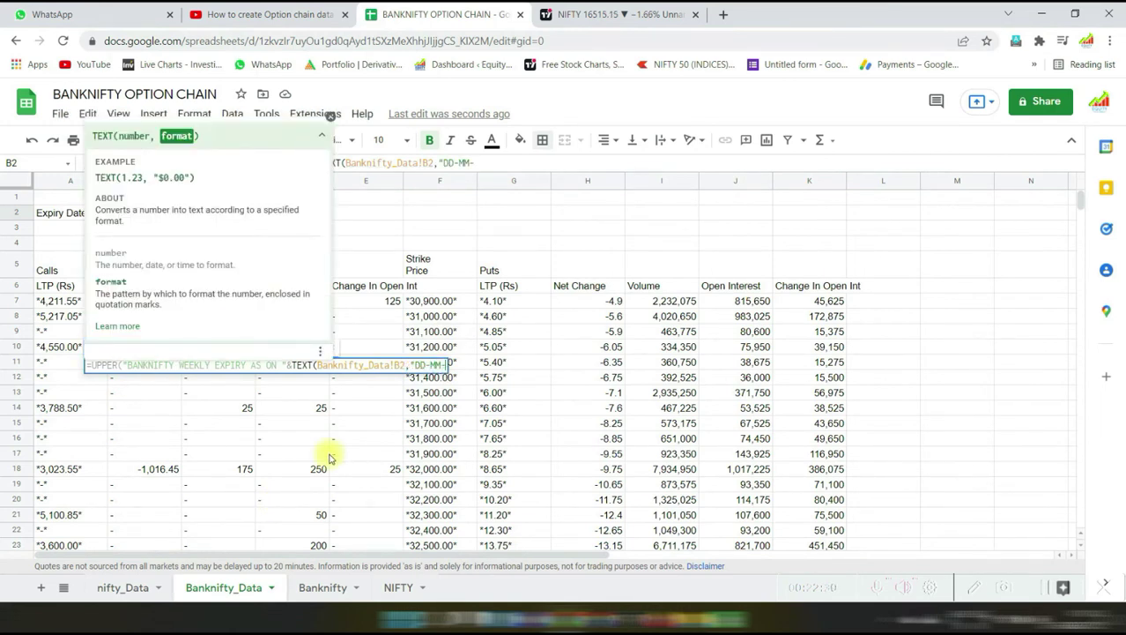
pyautogui.write('YYYY"')
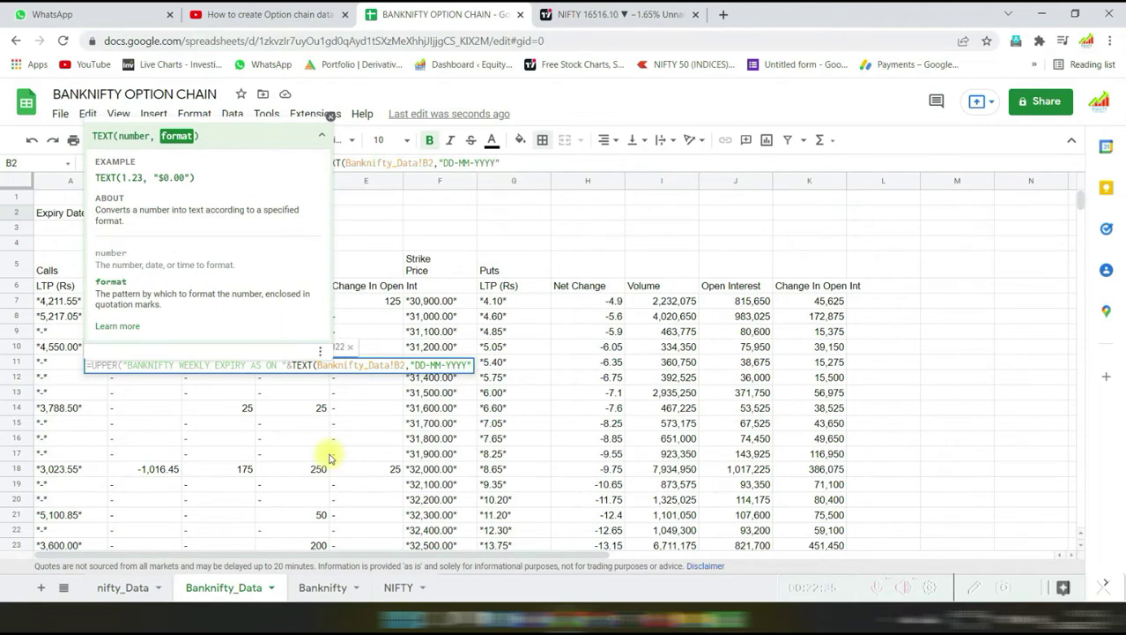
pyautogui.write('))')
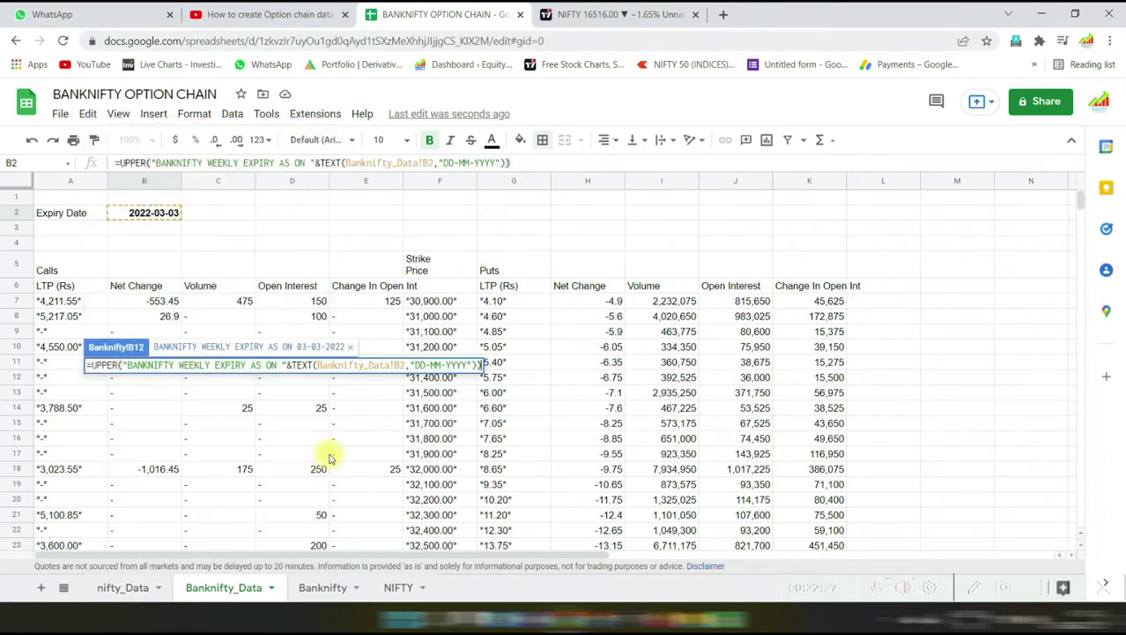
pyautogui.press('Return')
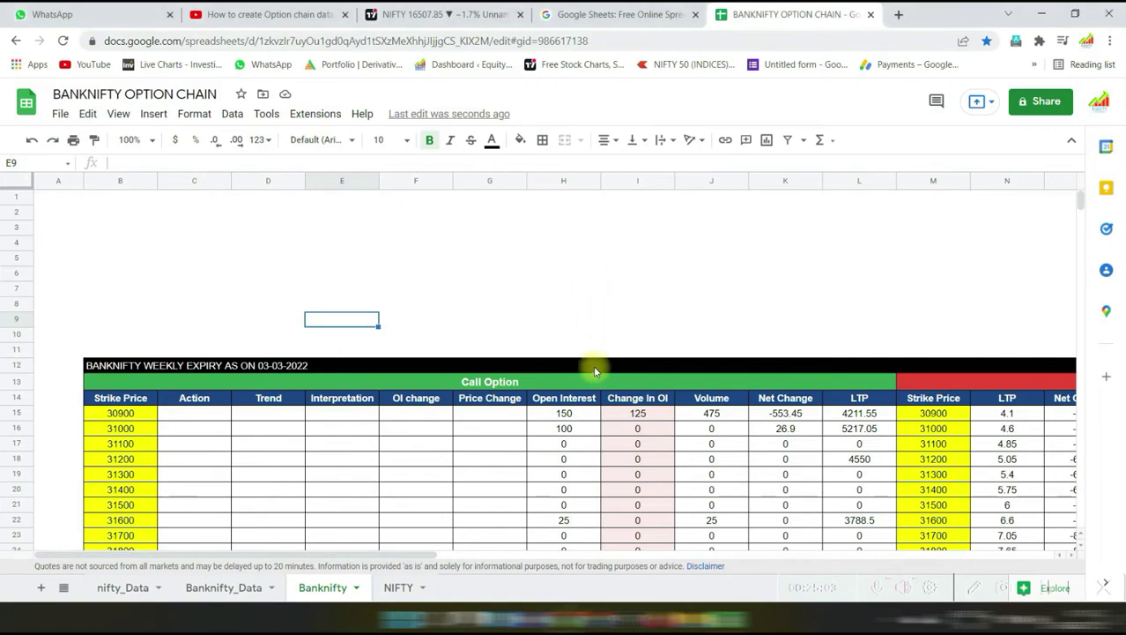
# Right-align the merged expiry title and set its font size to 12
pyautogui.click(592, 365)
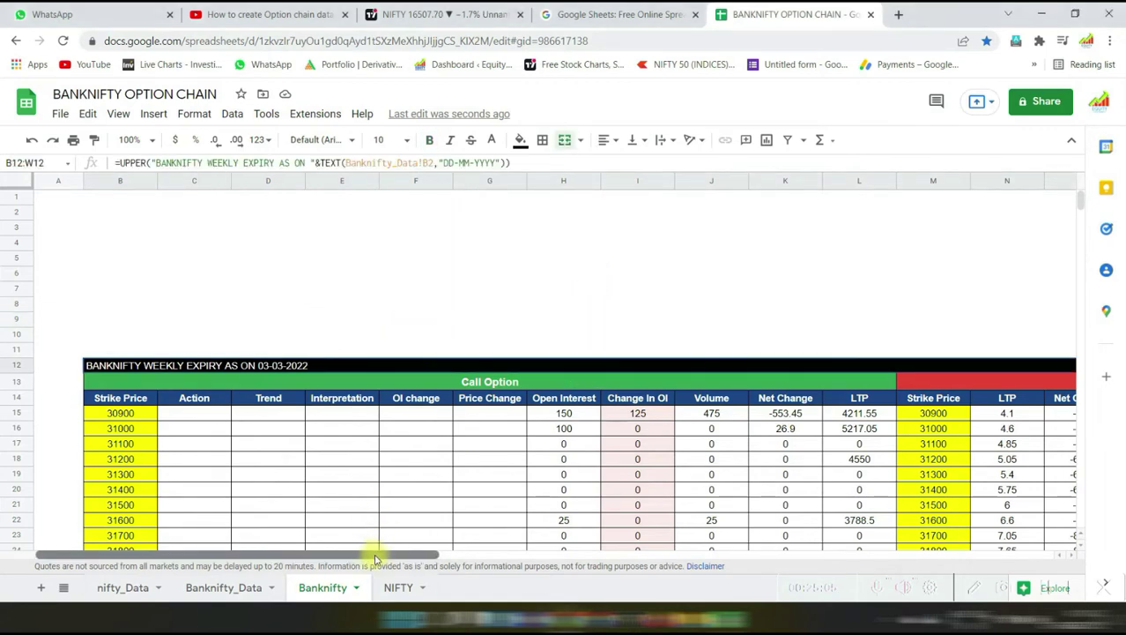
pyautogui.moveTo(372, 554)
pyautogui.mouseDown()
pyautogui.moveTo(670, 556)
pyautogui.moveTo(373, 556)
pyautogui.mouseUp()
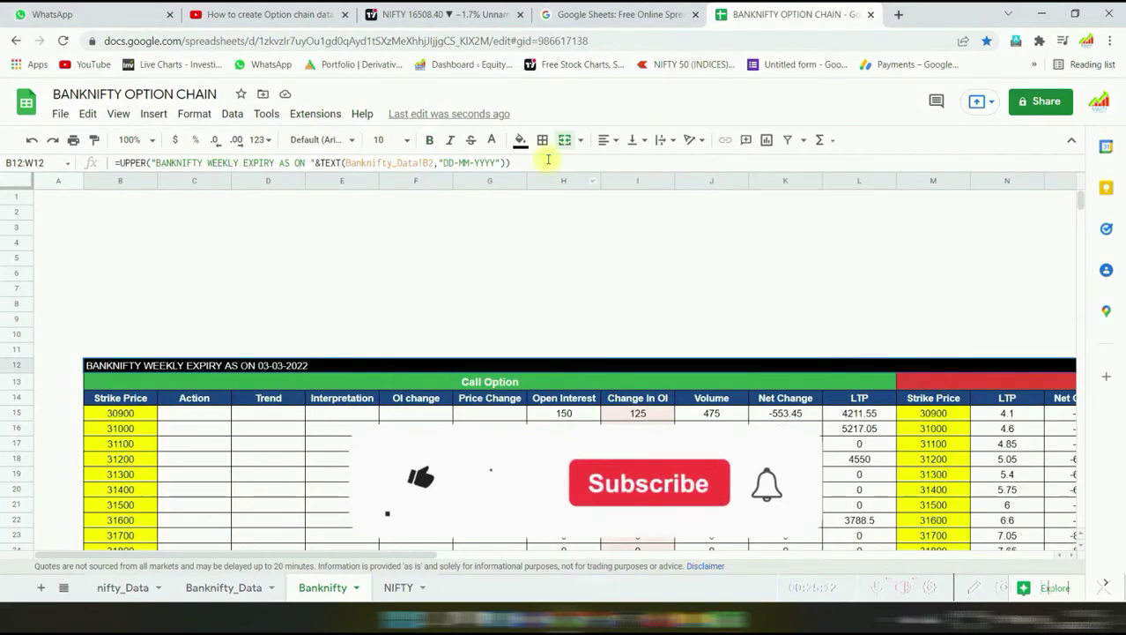
pyautogui.click(606, 139)
pyautogui.click(640, 165)
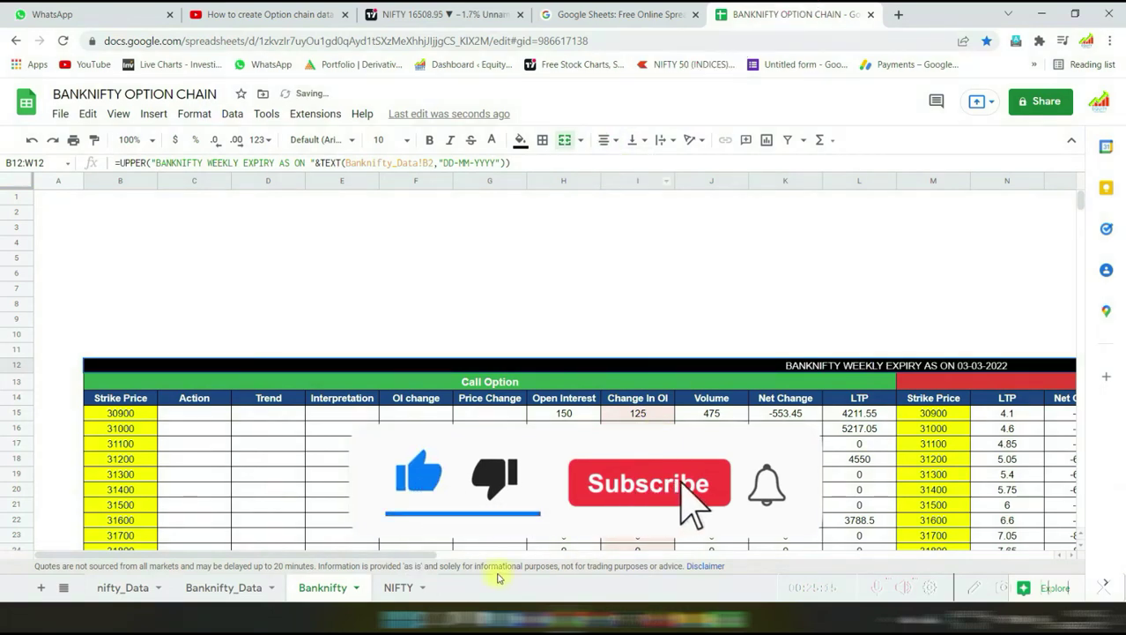
pyautogui.moveTo(424, 556); pyautogui.dragTo(477, 554)
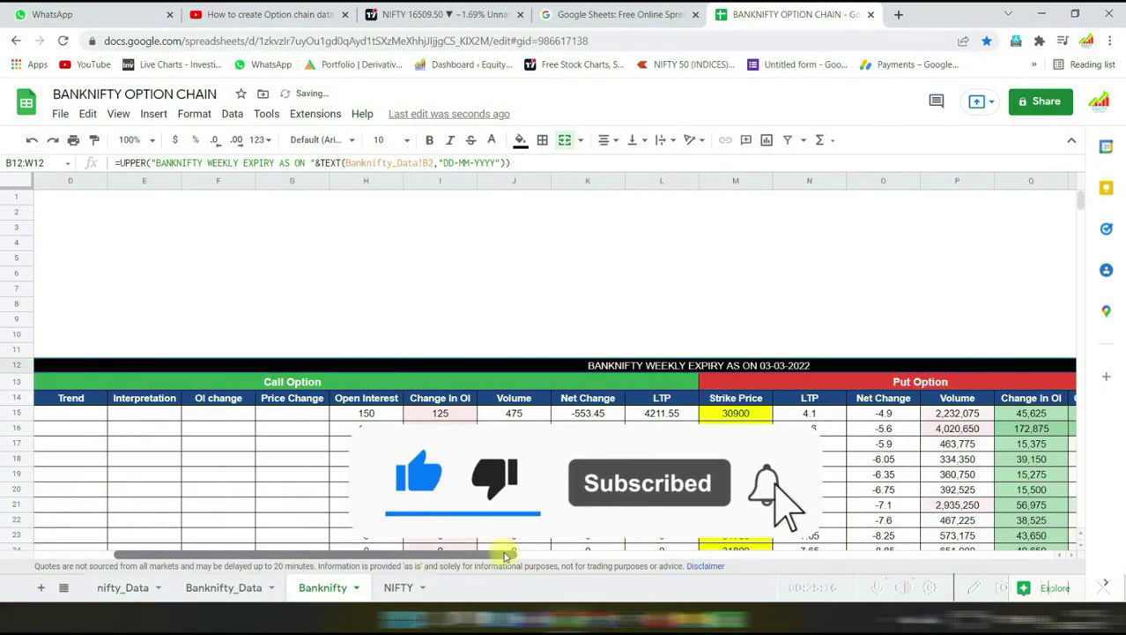
pyautogui.click(407, 141)
pyautogui.click(384, 306)
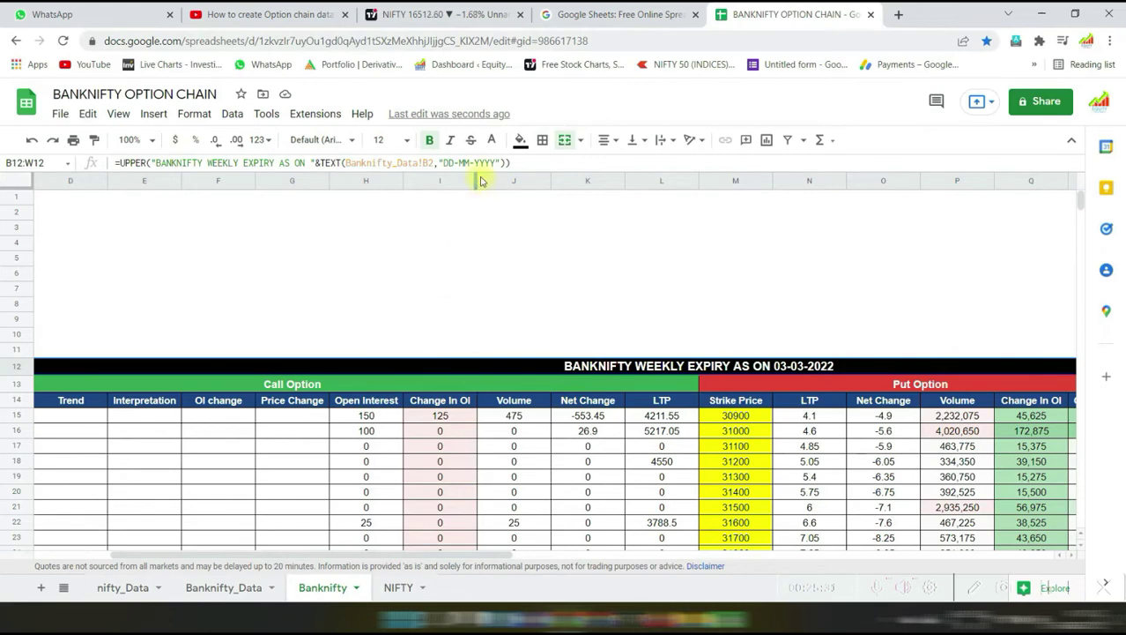
# Give the title bar a dark blue fill
pyautogui.click(521, 140)
pyautogui.click(637, 281)
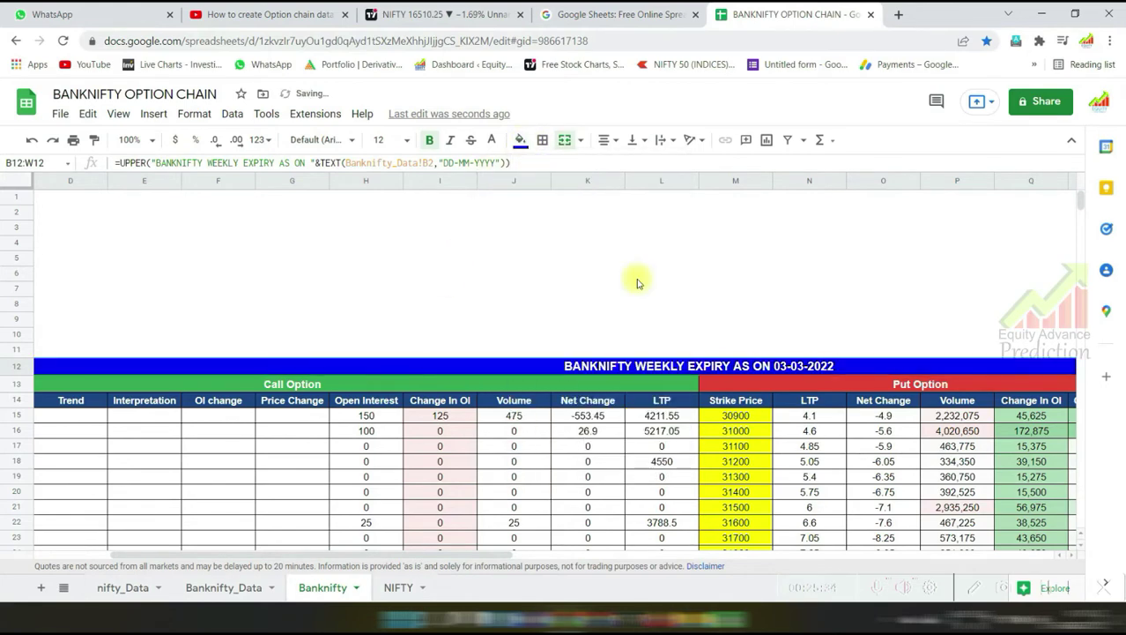
pyautogui.click(521, 139)
pyautogui.click(654, 354)
pyautogui.click(521, 139)
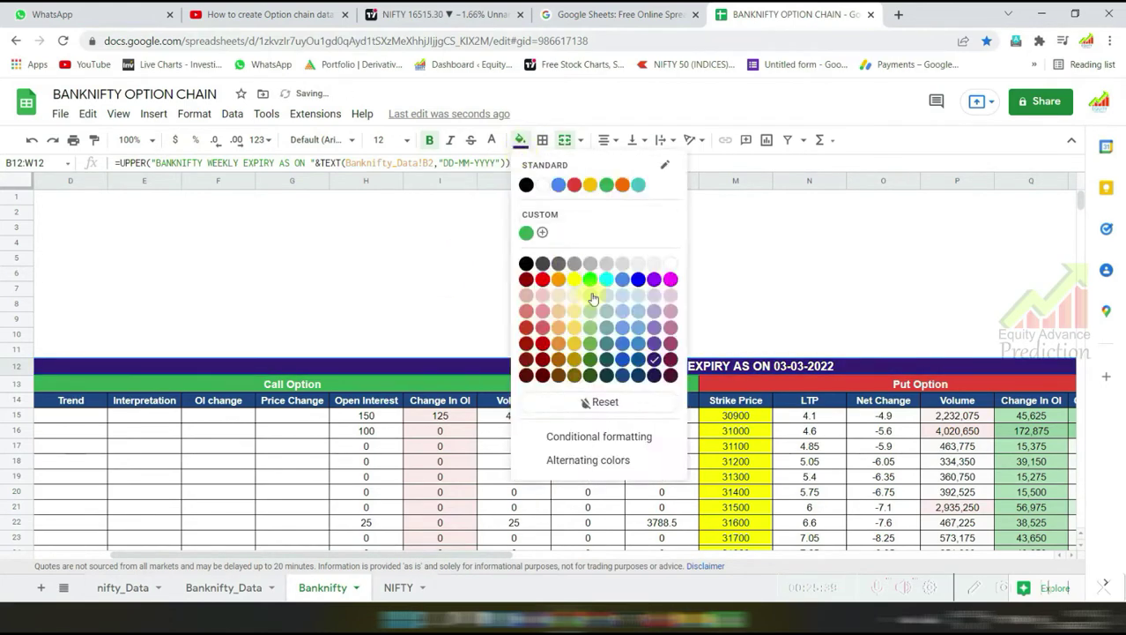
pyautogui.click(588, 319)
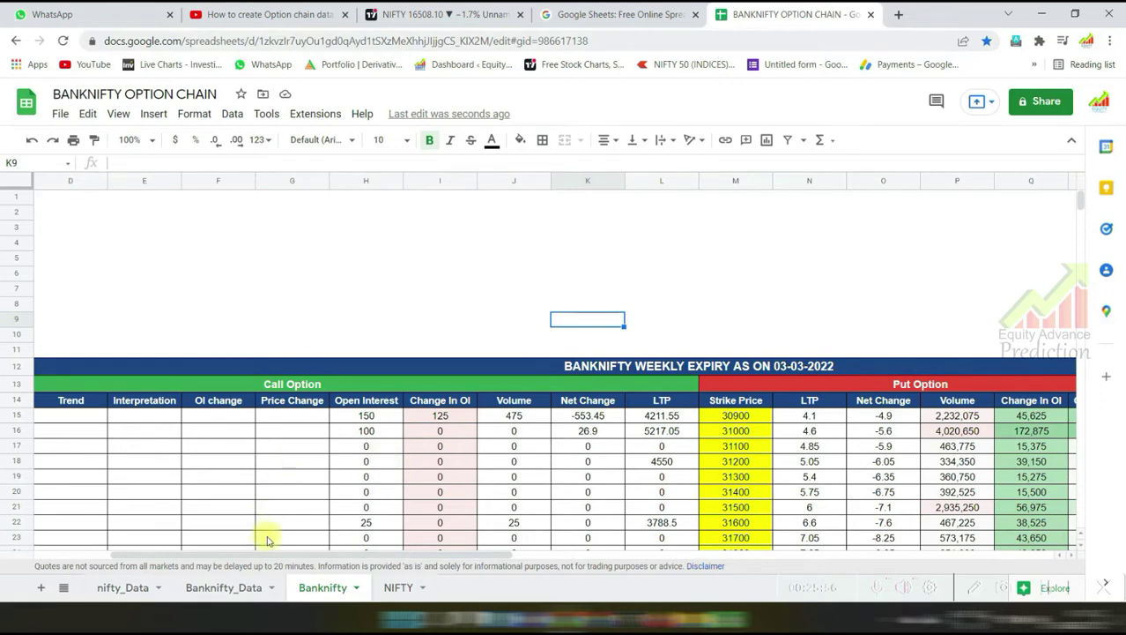
# Set the Banknifty_Data expiry date in B2 to 2022-03-10 with the date picker
pyautogui.moveTo(301, 553); pyautogui.dragTo(231, 553)
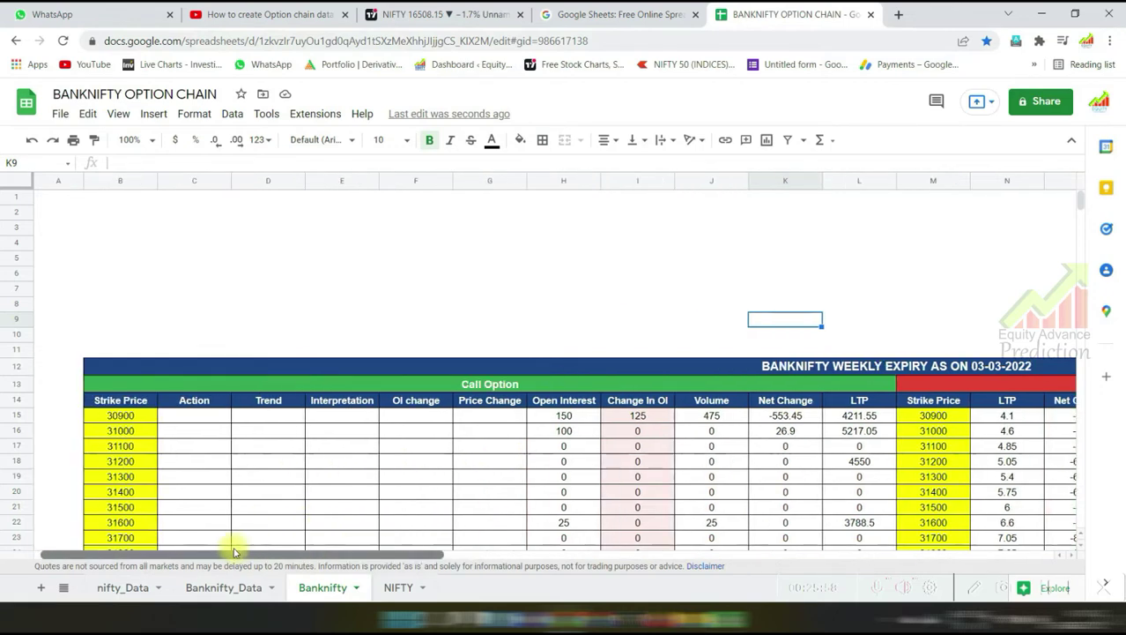
pyautogui.click(238, 589)
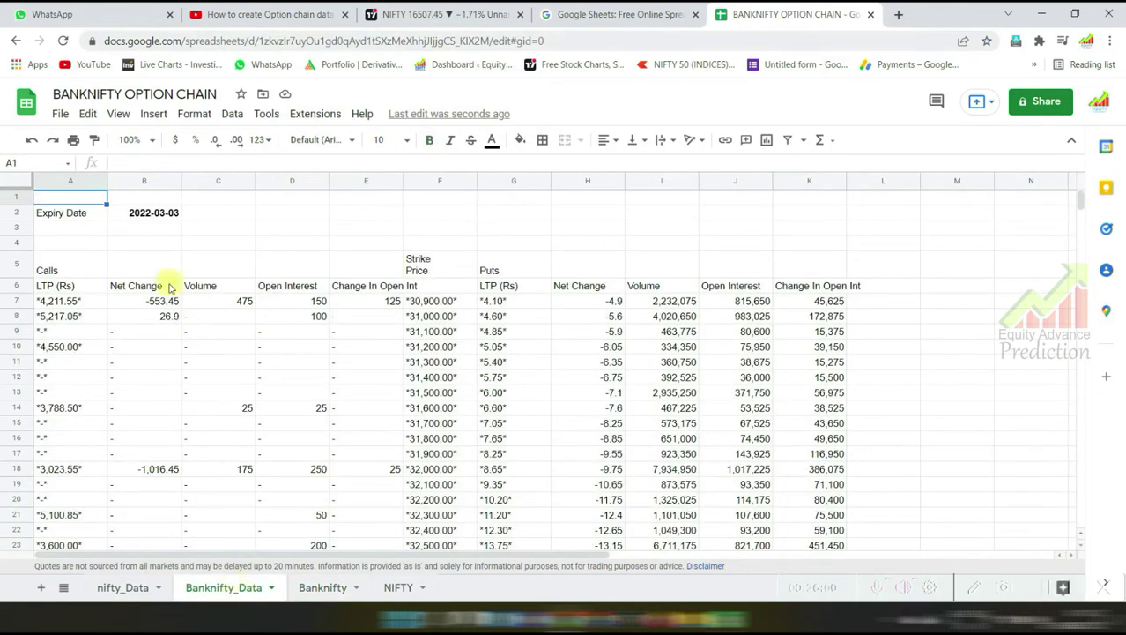
pyautogui.click(142, 219)
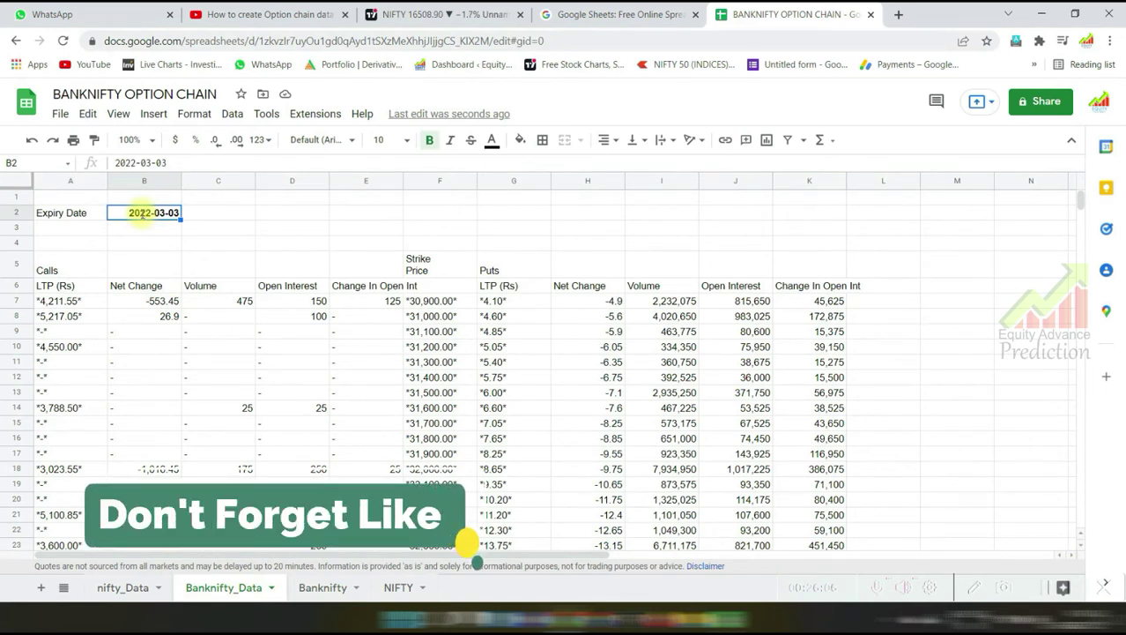
pyautogui.doubleClick(142, 218)
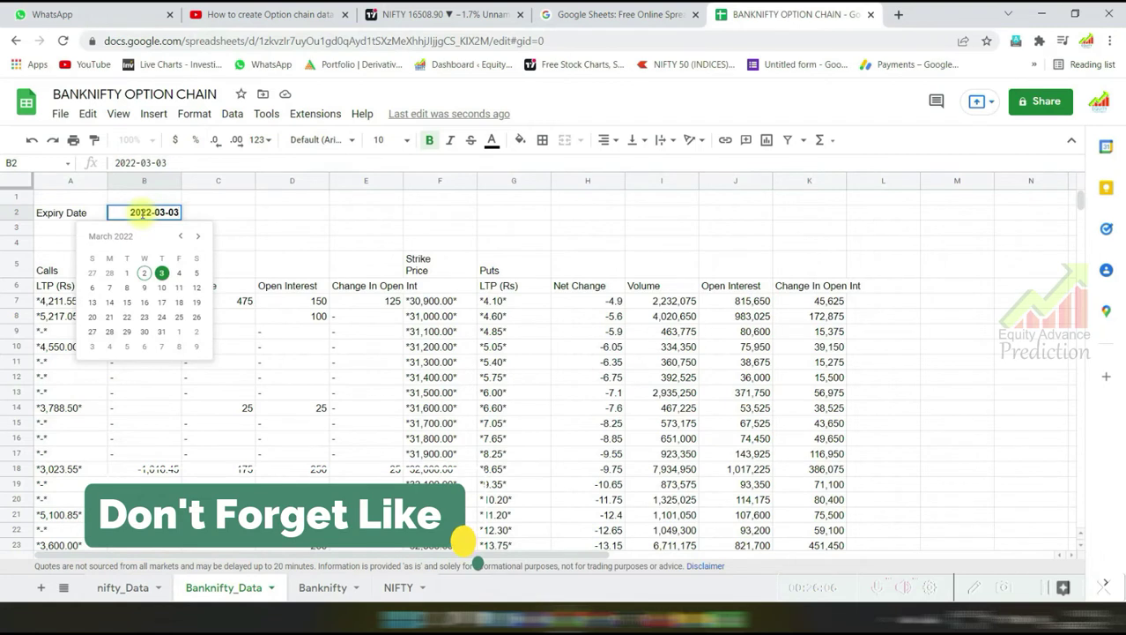
pyautogui.click(162, 288)
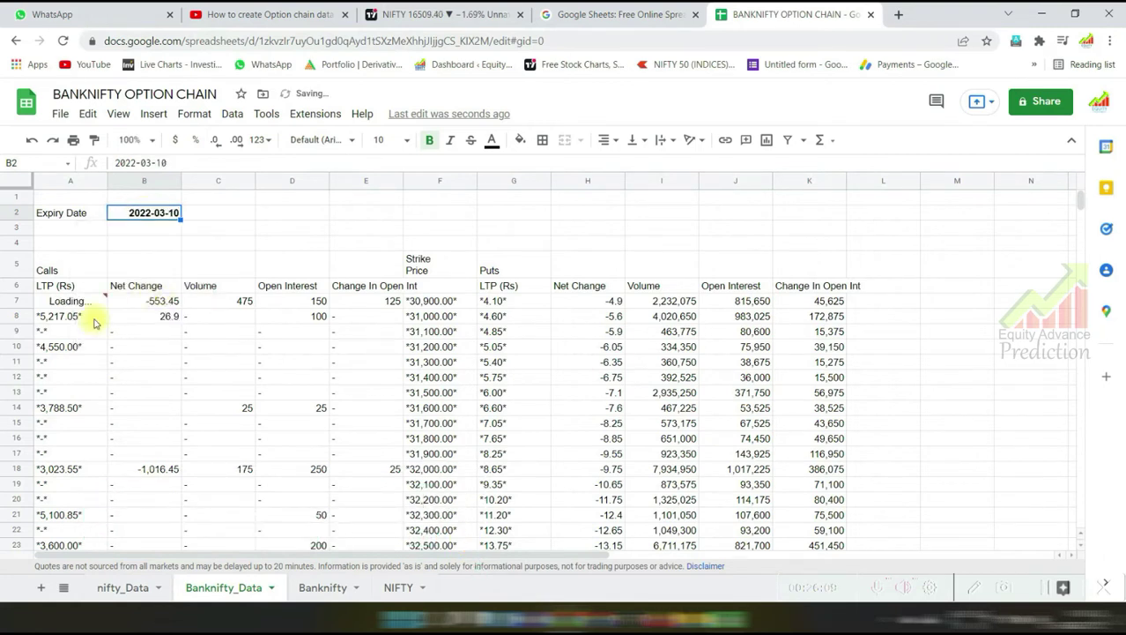
pyautogui.click(309, 589)
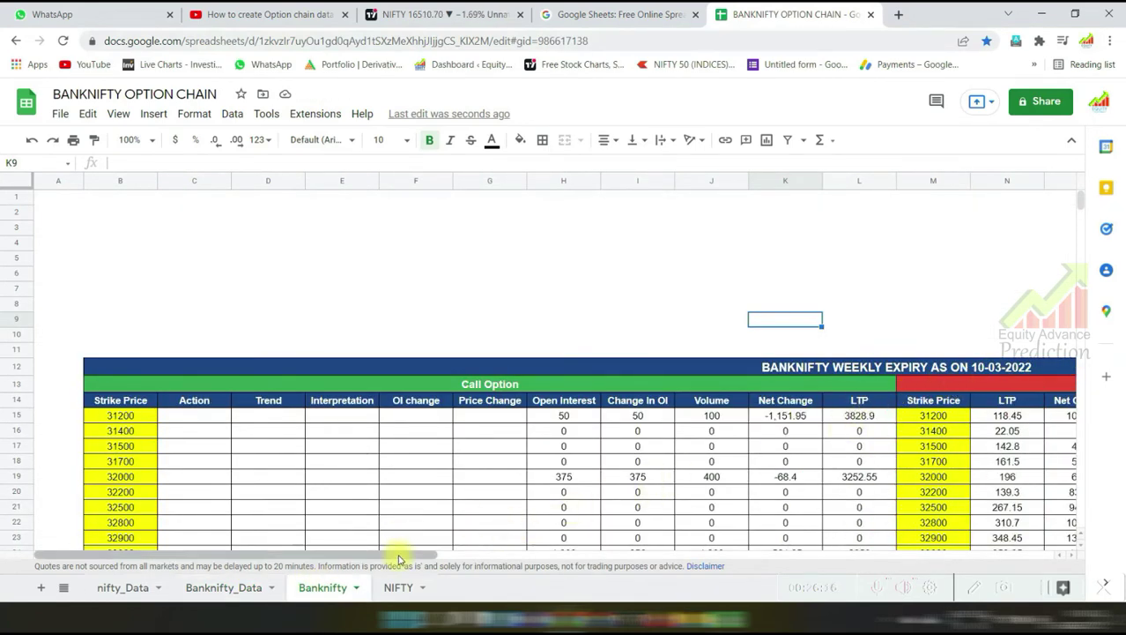
# Change the expiry date in B2 to 2022-03-03 so the Banknifty table reloads
pyautogui.moveTo(390, 553); pyautogui.dragTo(583, 557)
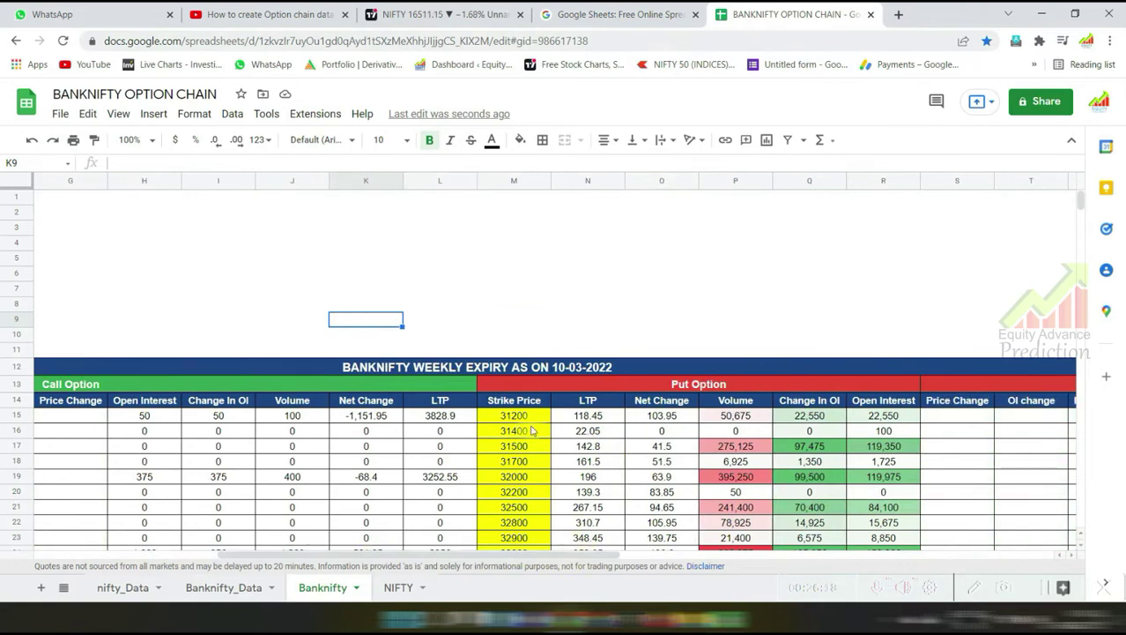
pyautogui.click(542, 368)
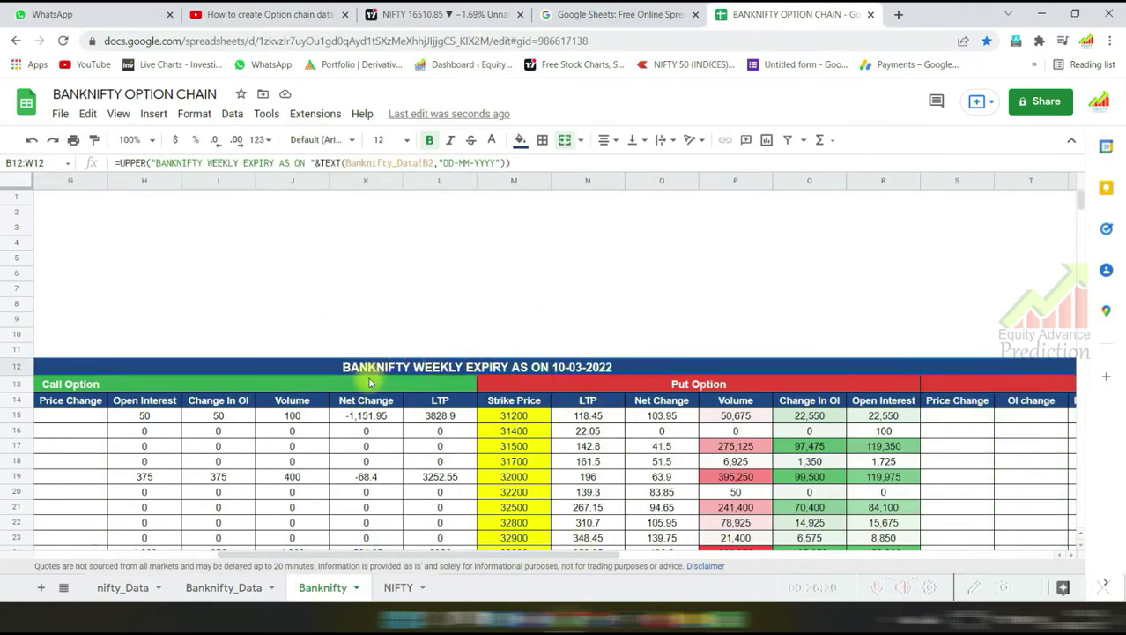
pyautogui.click(224, 587)
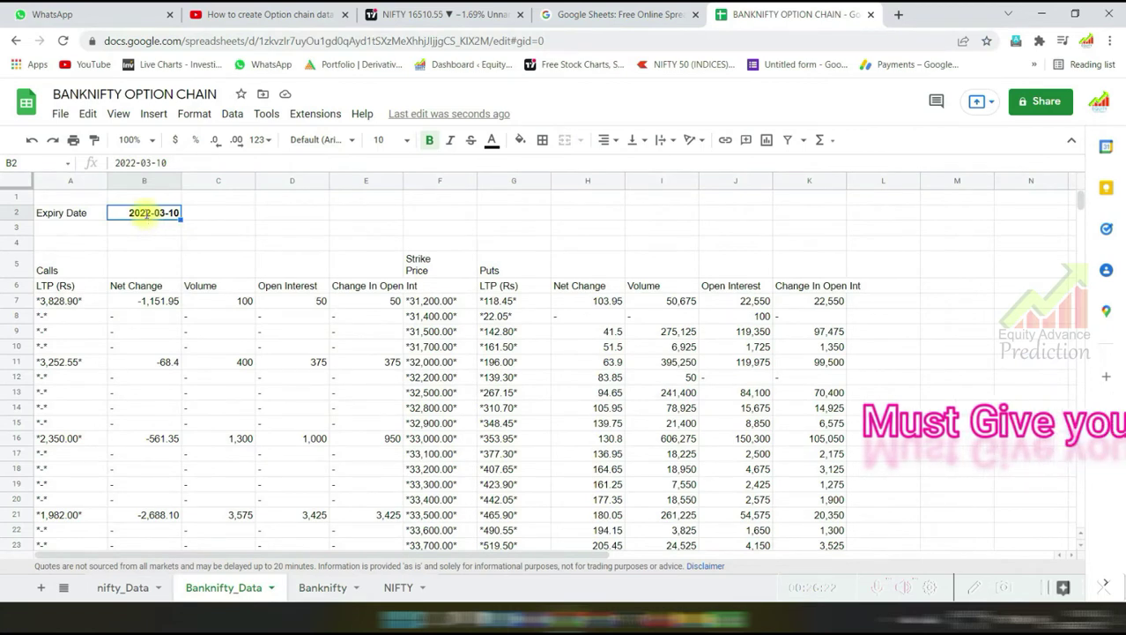
pyautogui.doubleClick(145, 212)
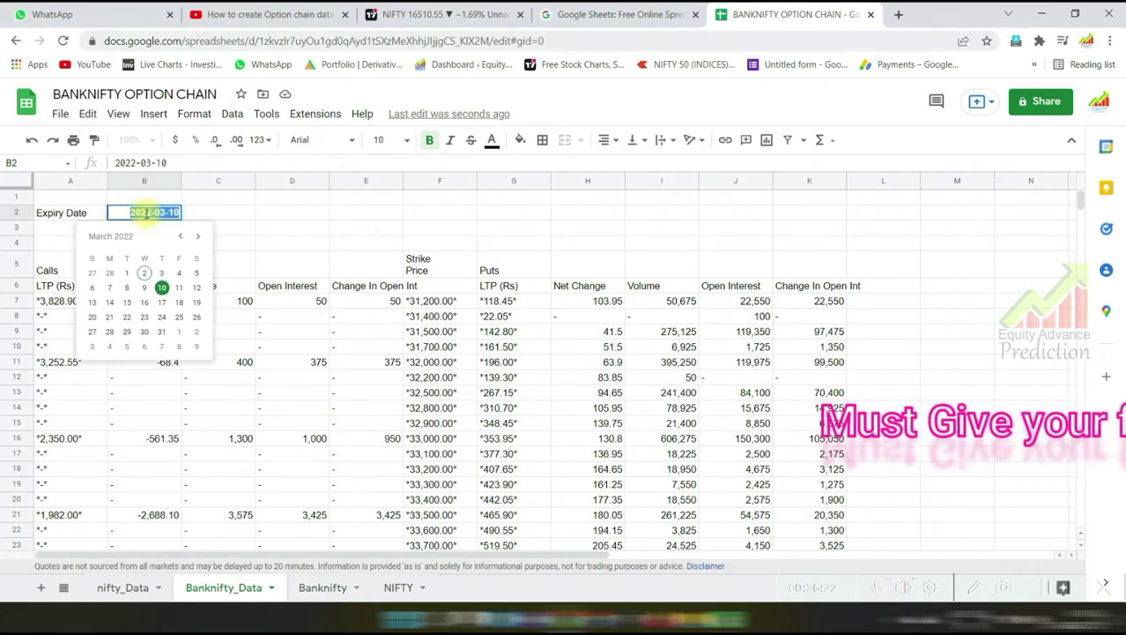
pyautogui.click(161, 273)
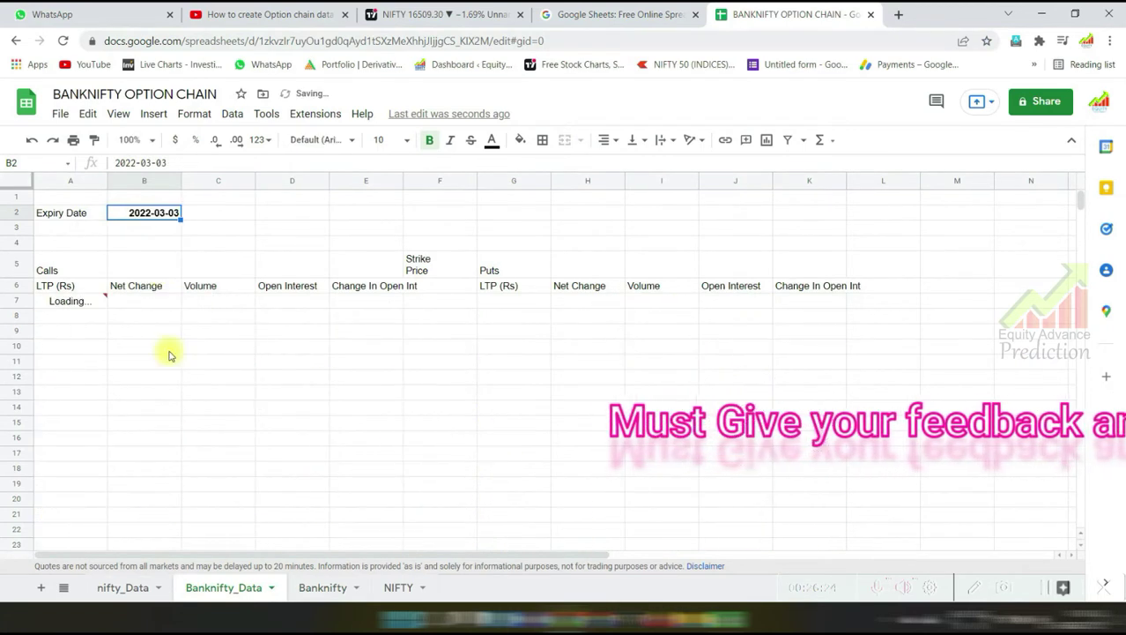
pyautogui.click(322, 587)
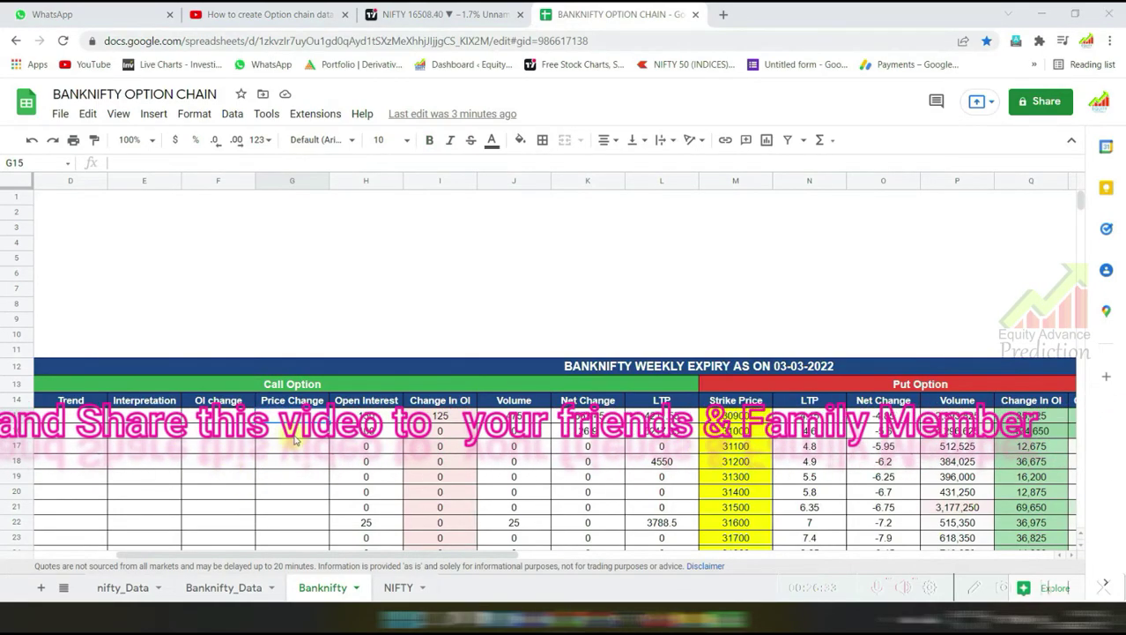
pyautogui.click(291, 430)
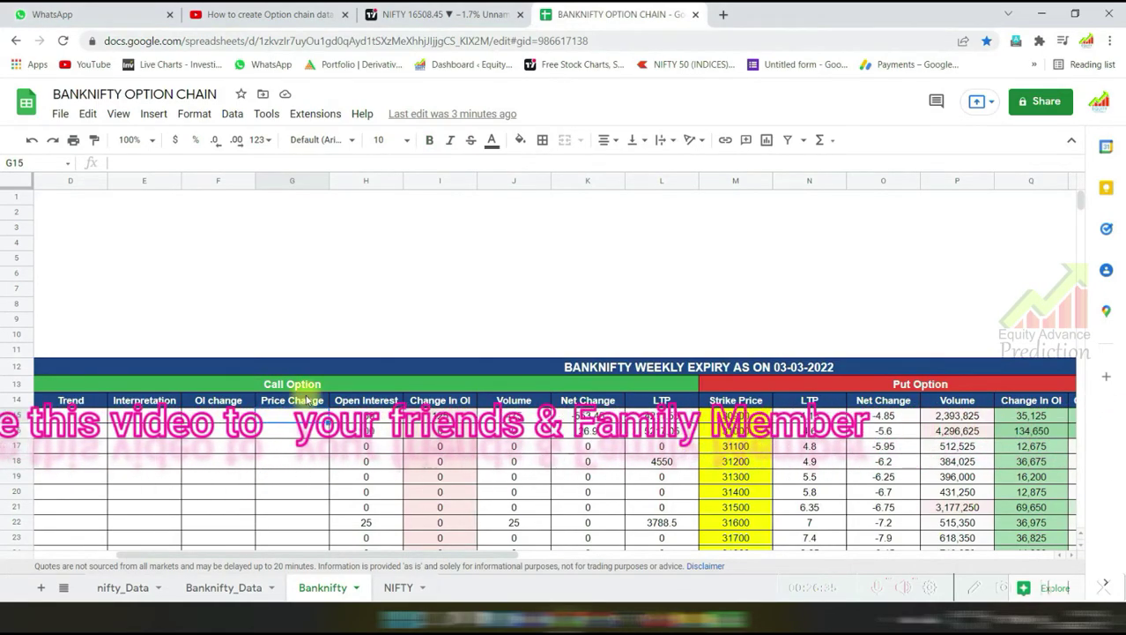
# Enter a nested IF formula in G15 returning UP or DOWN from Net Change K15
pyautogui.write('=I')
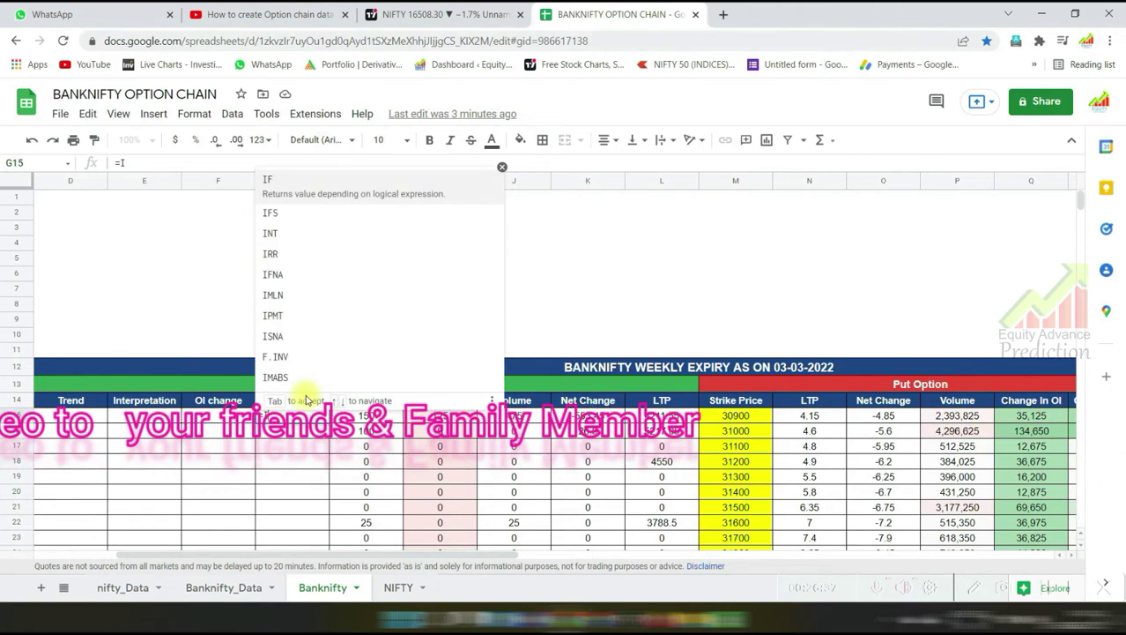
pyautogui.write('F')
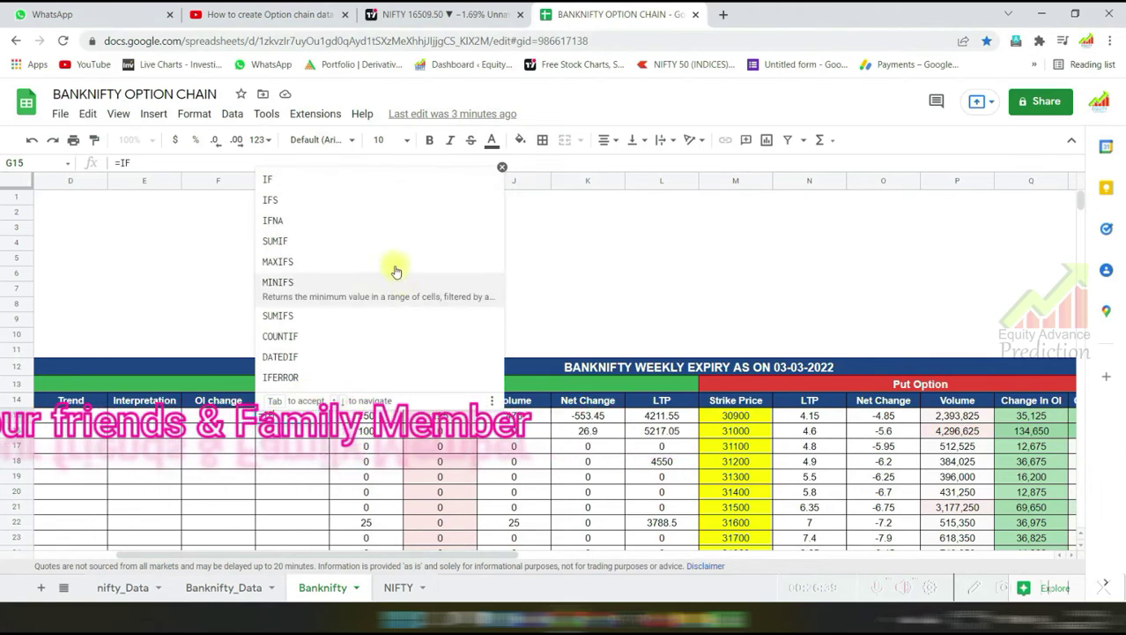
pyautogui.click(332, 185)
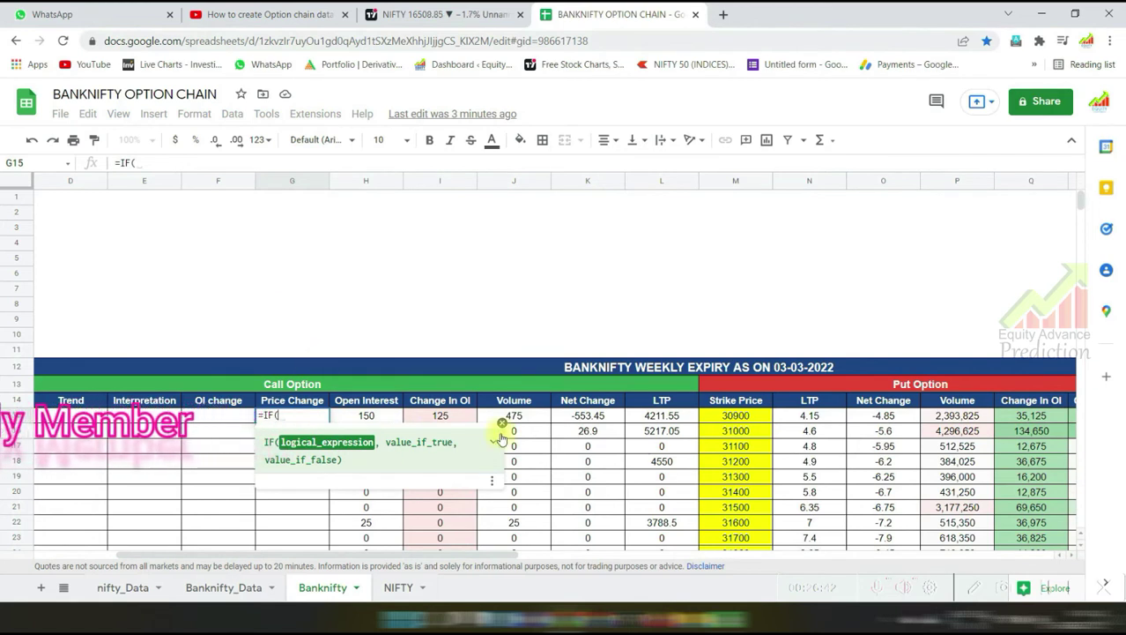
pyautogui.click(569, 420)
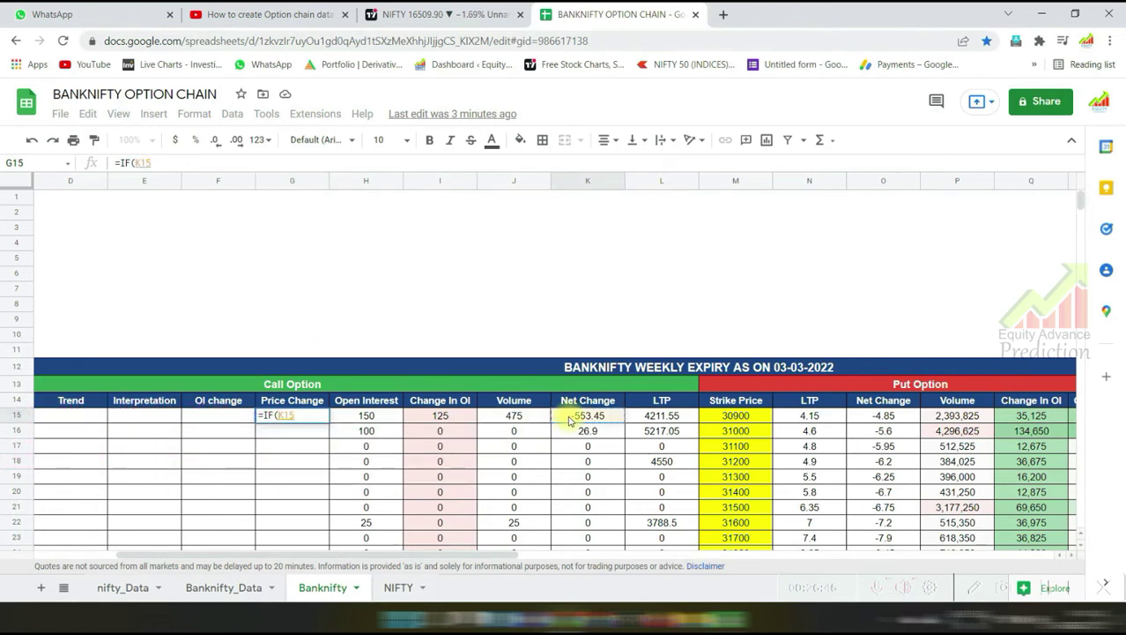
pyautogui.write('<0,')
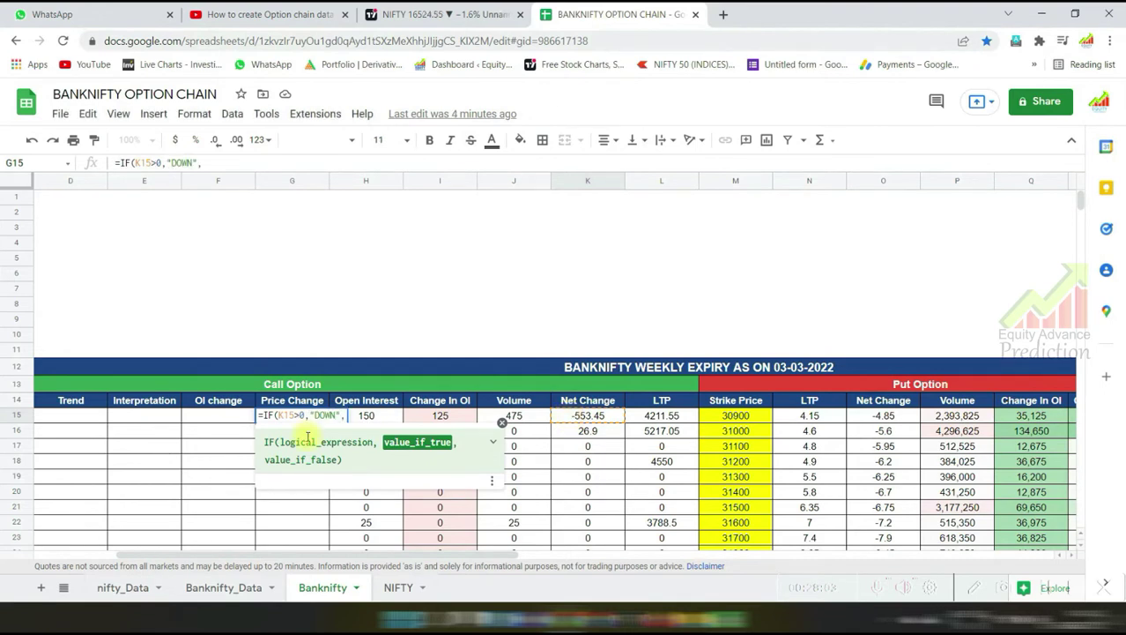
pyautogui.press('Left')
pyautogui.press('Left')
pyautogui.press('Left')
pyautogui.write('"')
pyautogui.write('UP"')
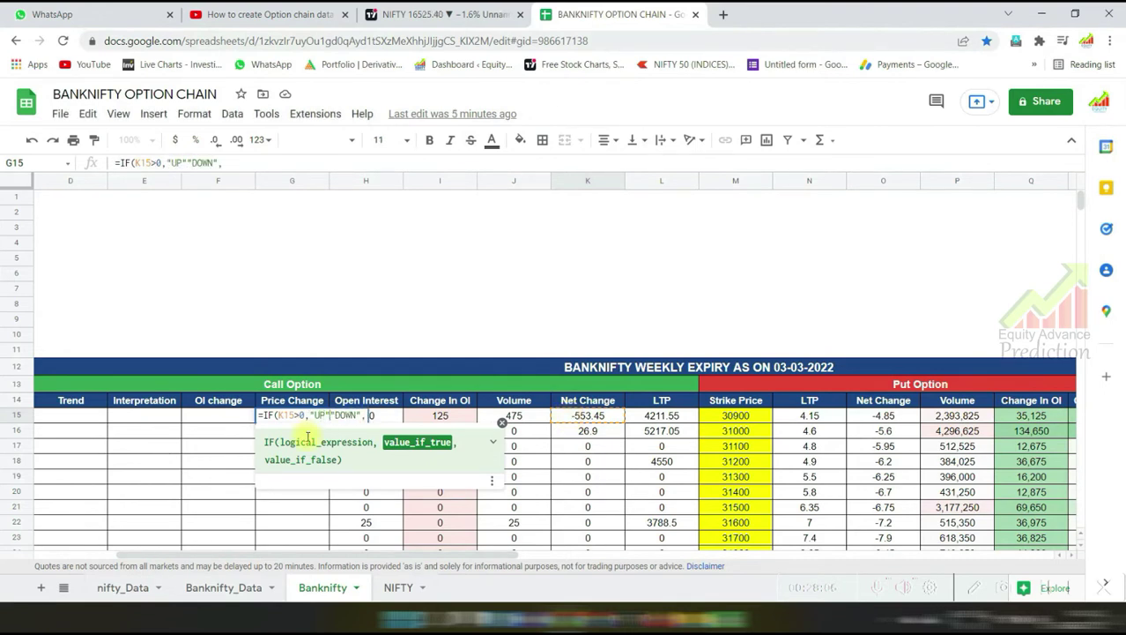
pyautogui.write(',')
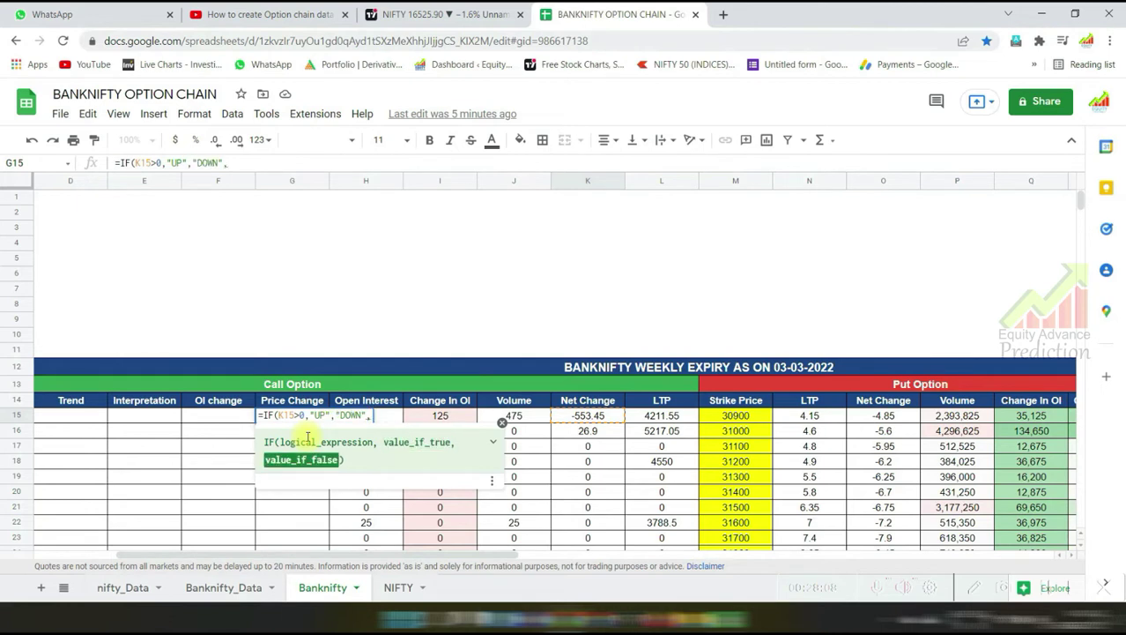
pyautogui.write('IF')
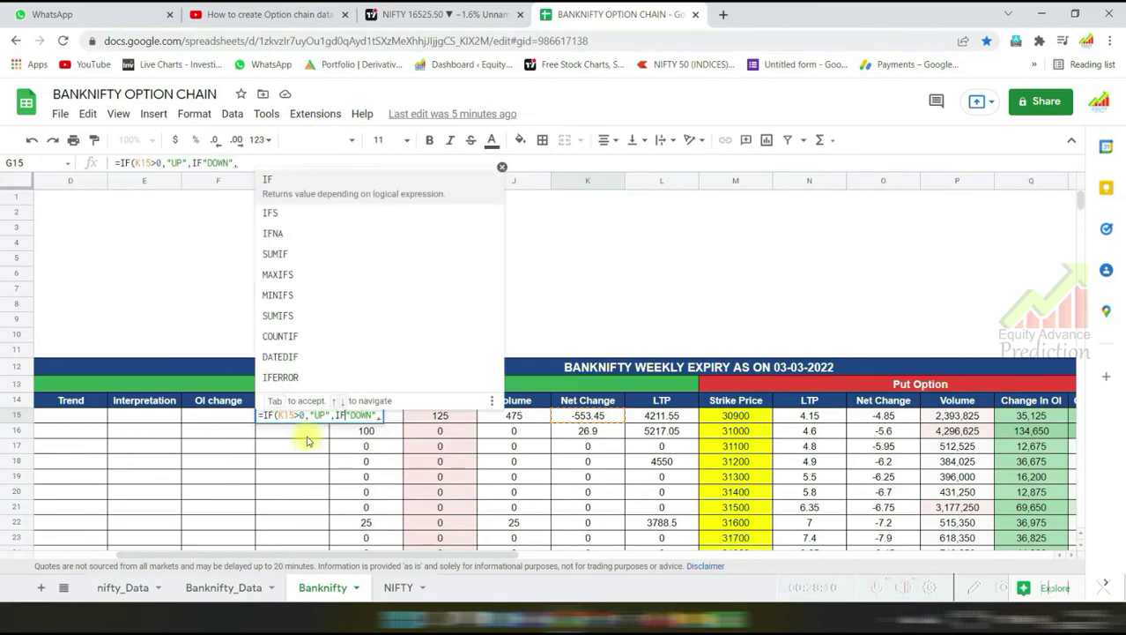
pyautogui.click(315, 185)
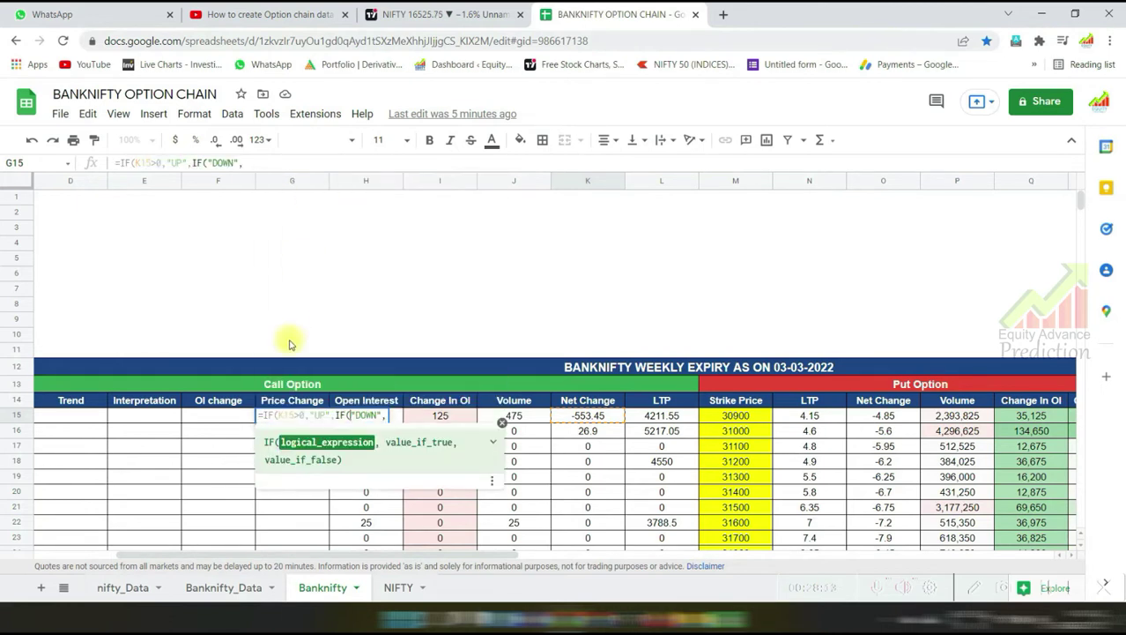
pyautogui.click(588, 415)
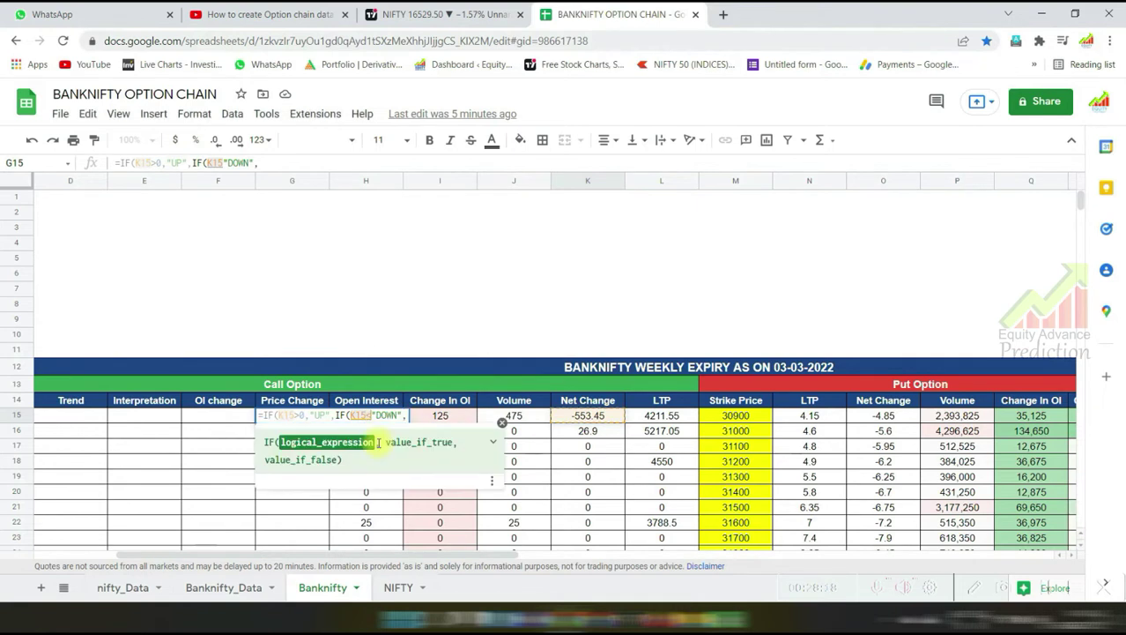
pyautogui.write('<0')
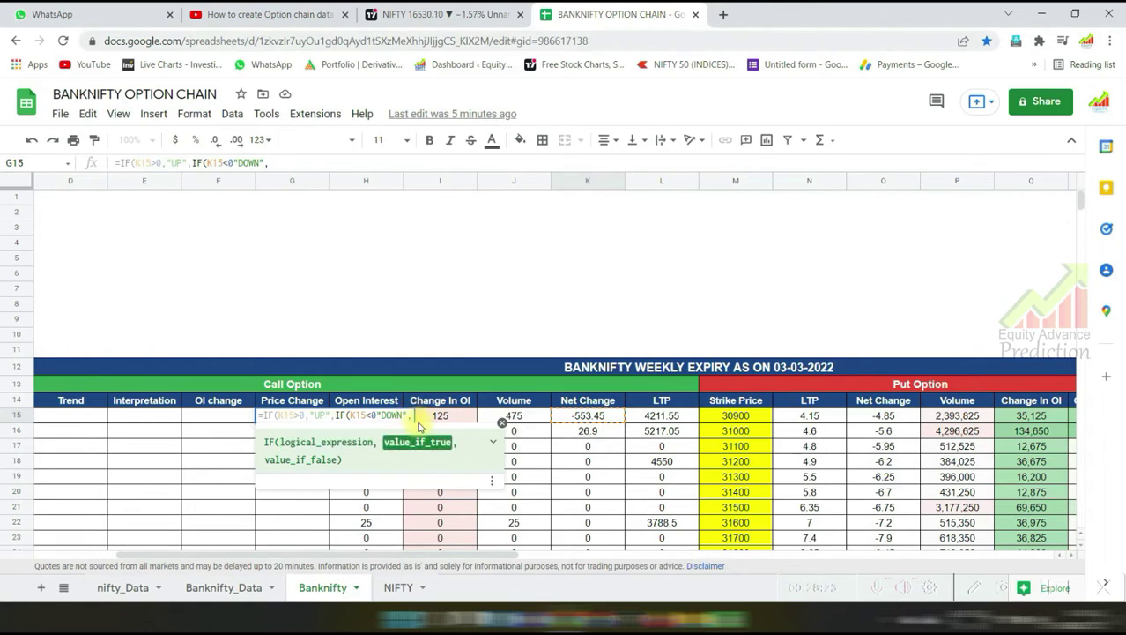
pyautogui.write('""')
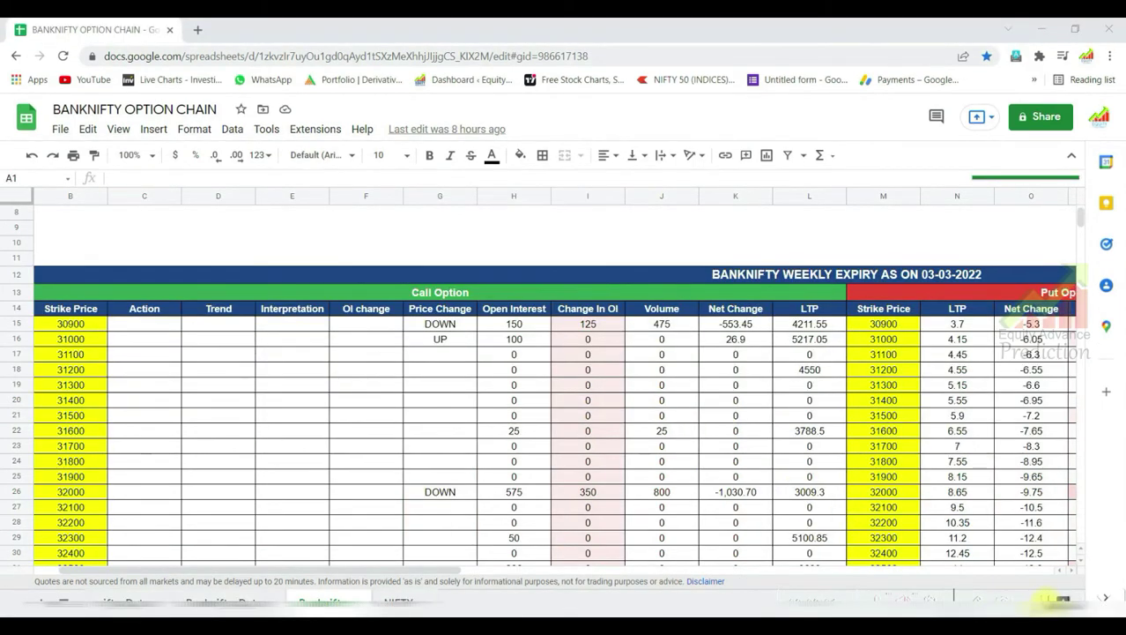
# Format column G as bold size-10 text and undo the Price Change results in G15:G16
pyautogui.rightClick(461, 195)
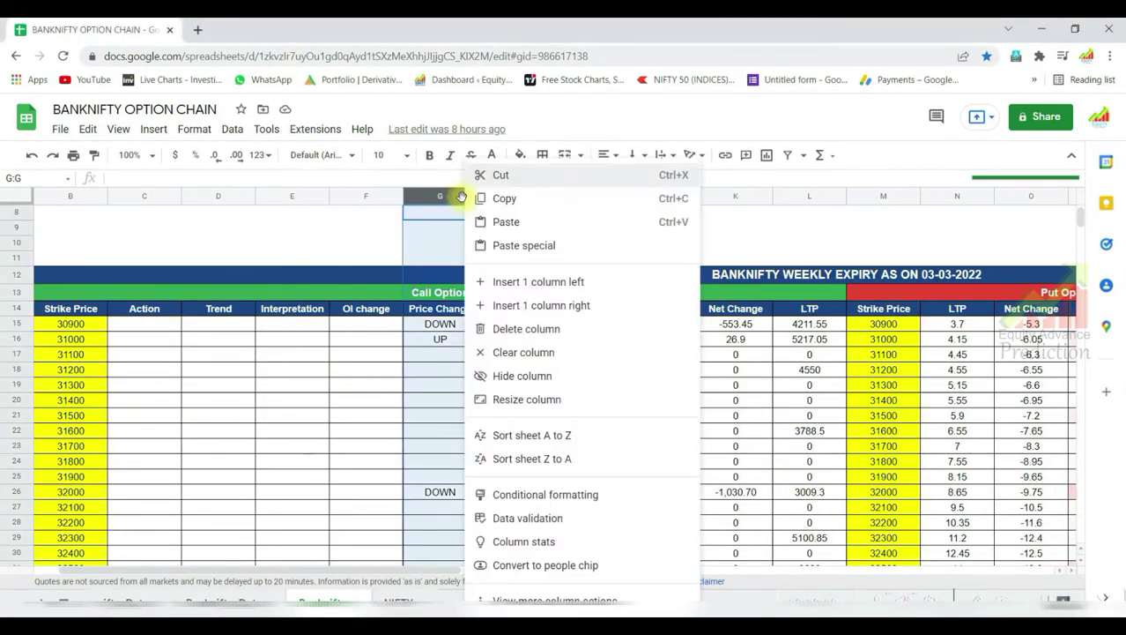
pyautogui.click(428, 196)
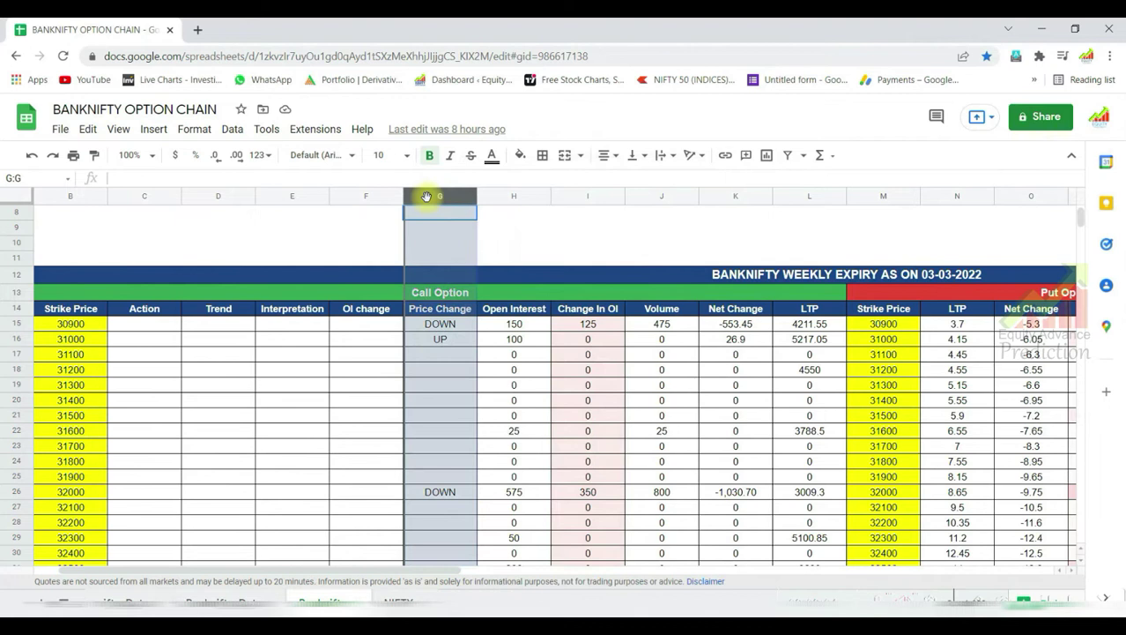
pyautogui.click(404, 157)
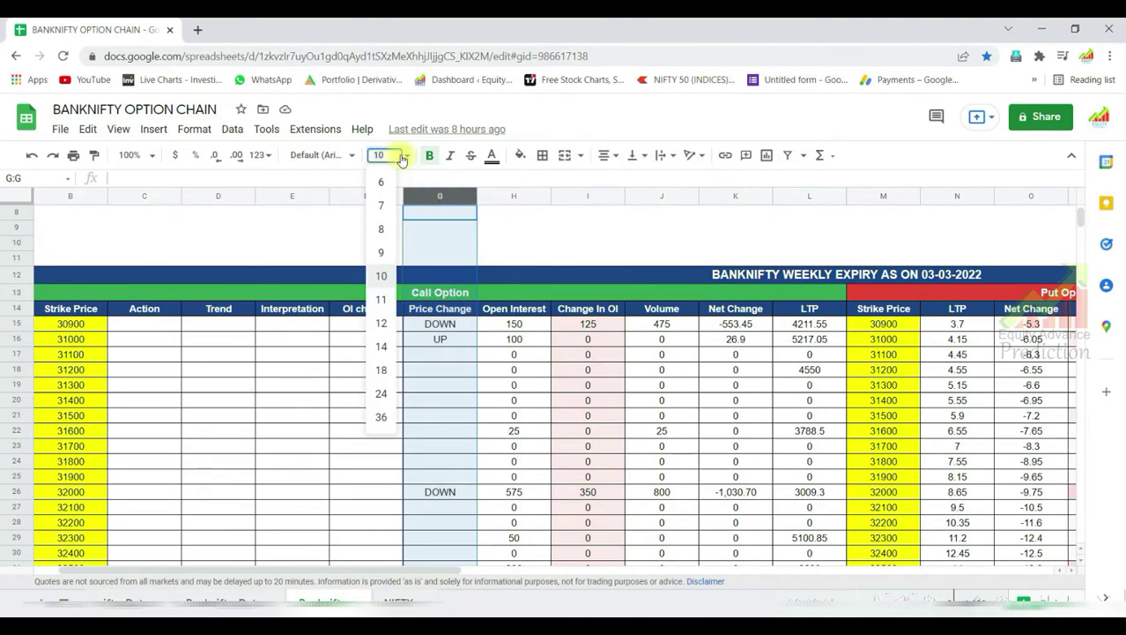
pyautogui.click(383, 246)
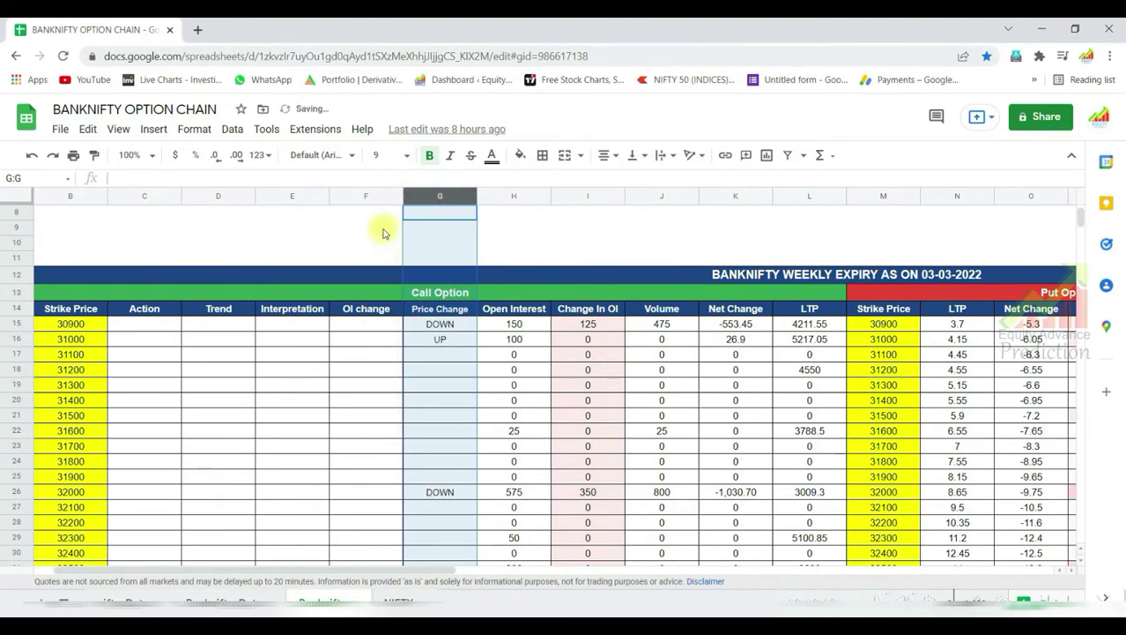
pyautogui.click(398, 155)
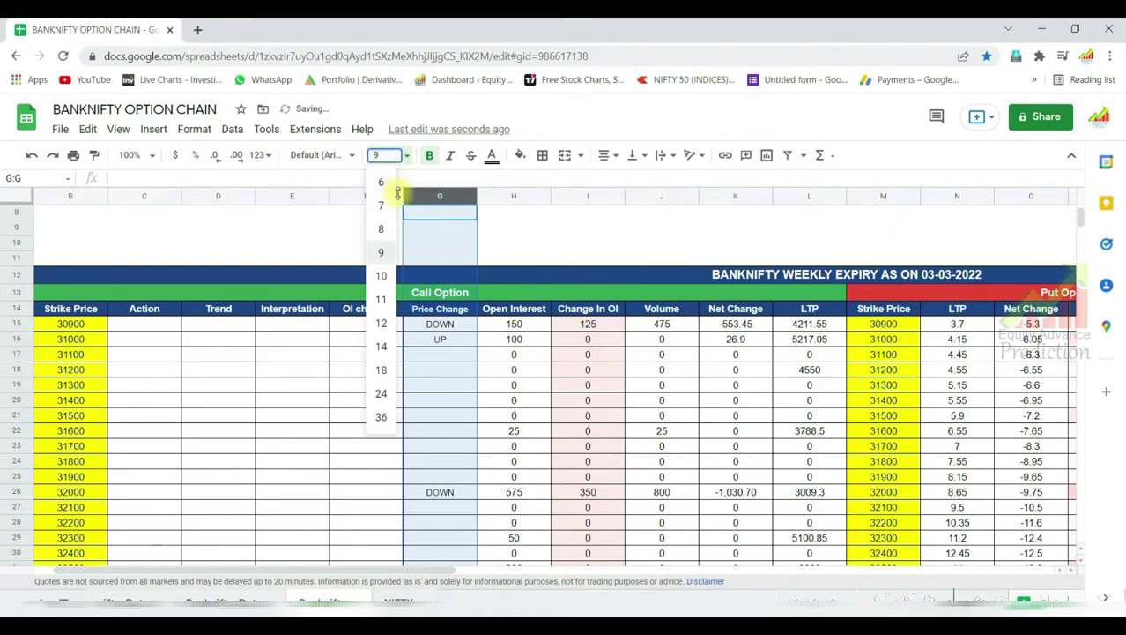
pyautogui.click(386, 275)
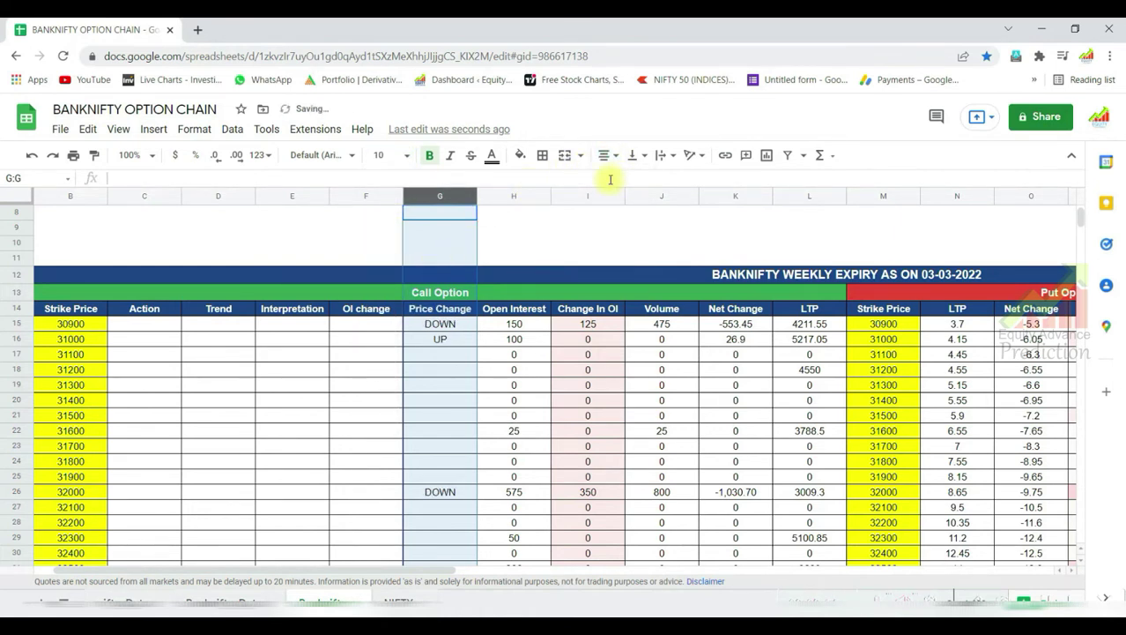
pyautogui.click(430, 156)
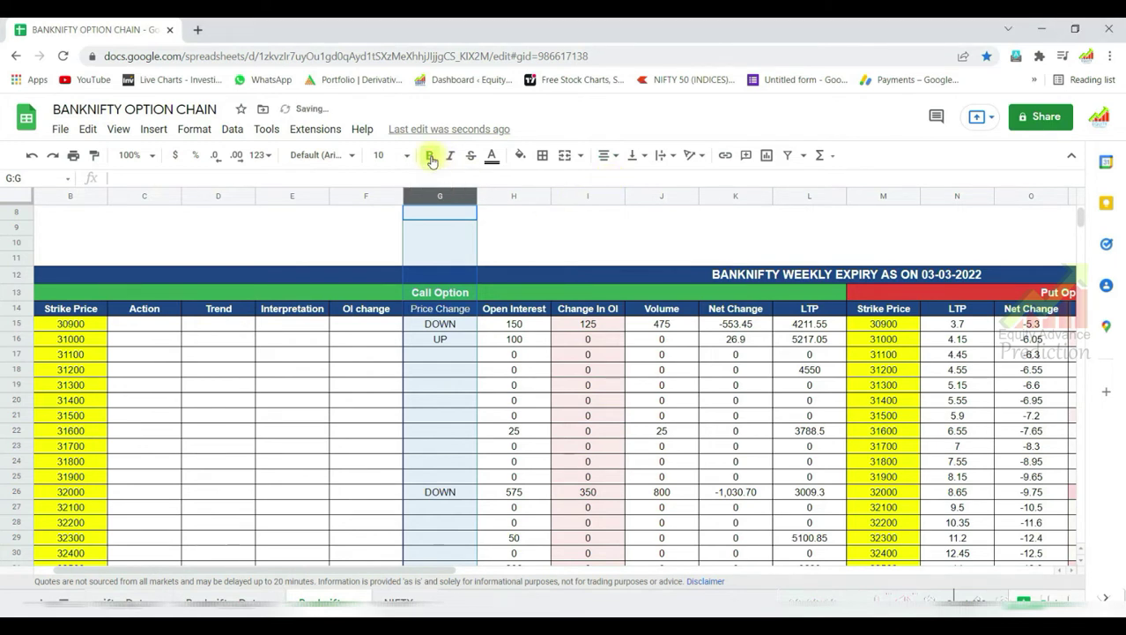
pyautogui.click(430, 157)
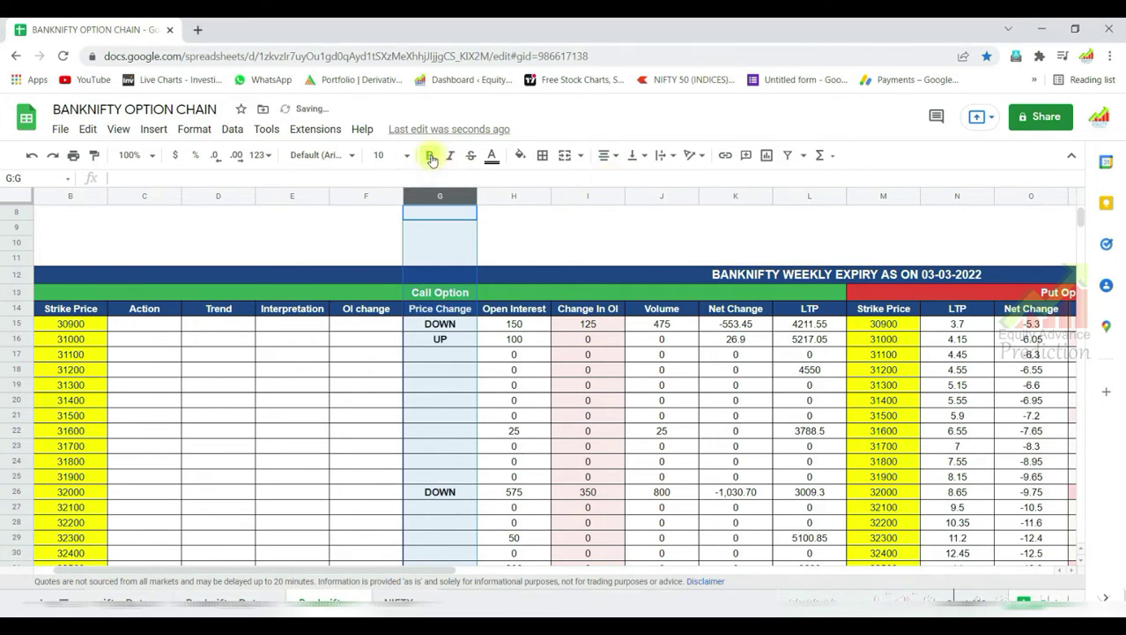
pyautogui.click(433, 345)
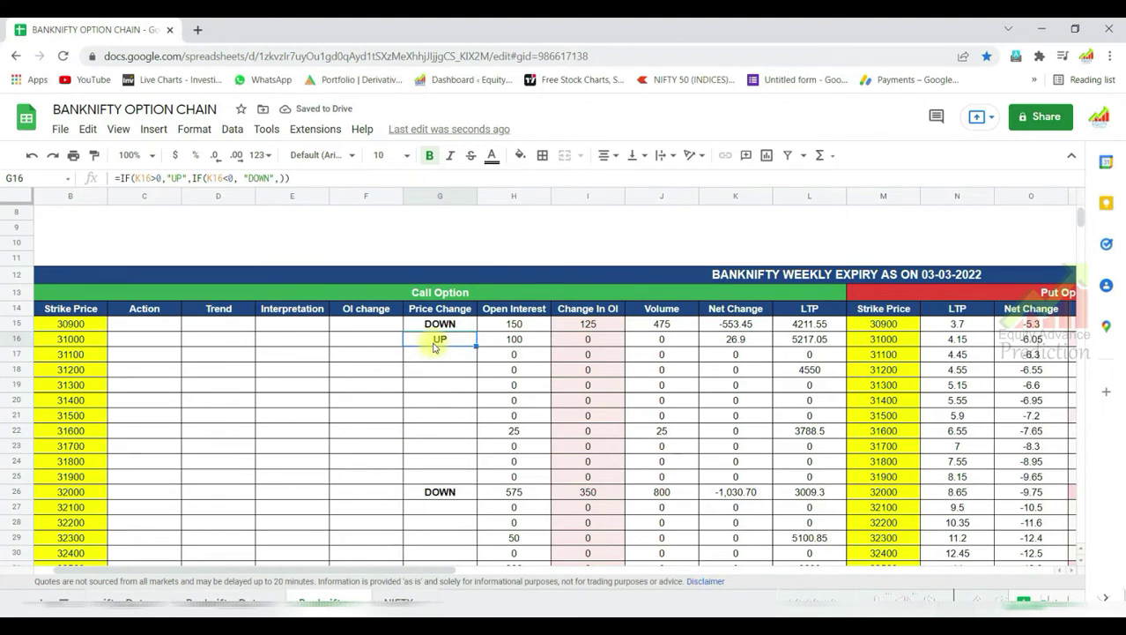
pyautogui.hotkey('ctrl', 'z')
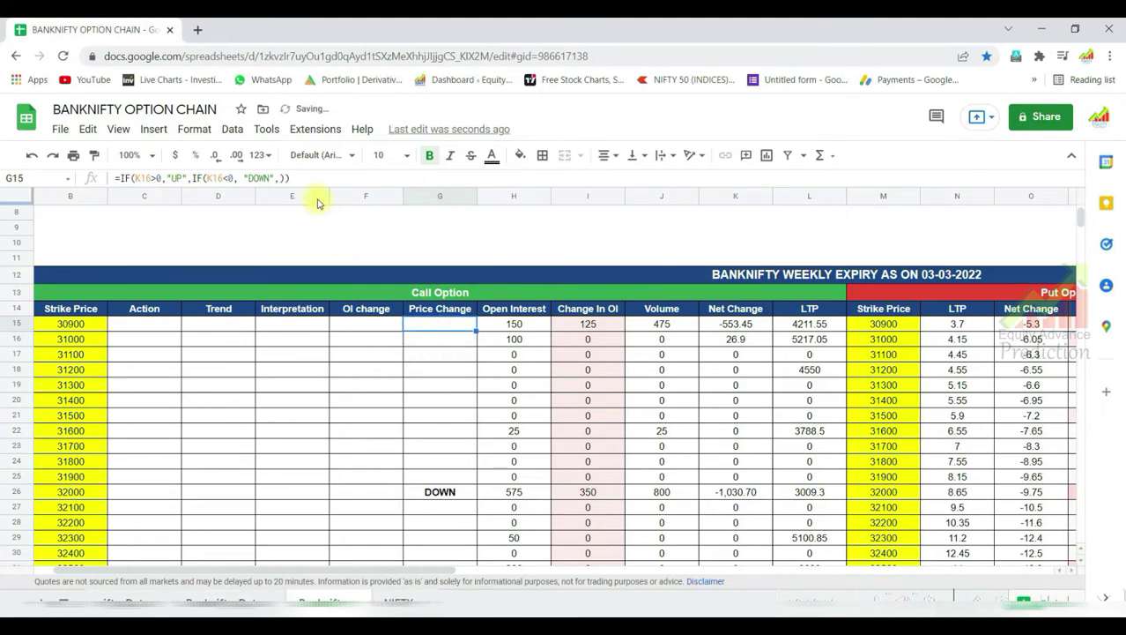
# Copy G15's UP/DOWN IF formula (checking Net Change K16) into F15 under OI change
pyautogui.moveTo(299, 179); pyautogui.dragTo(113, 178)
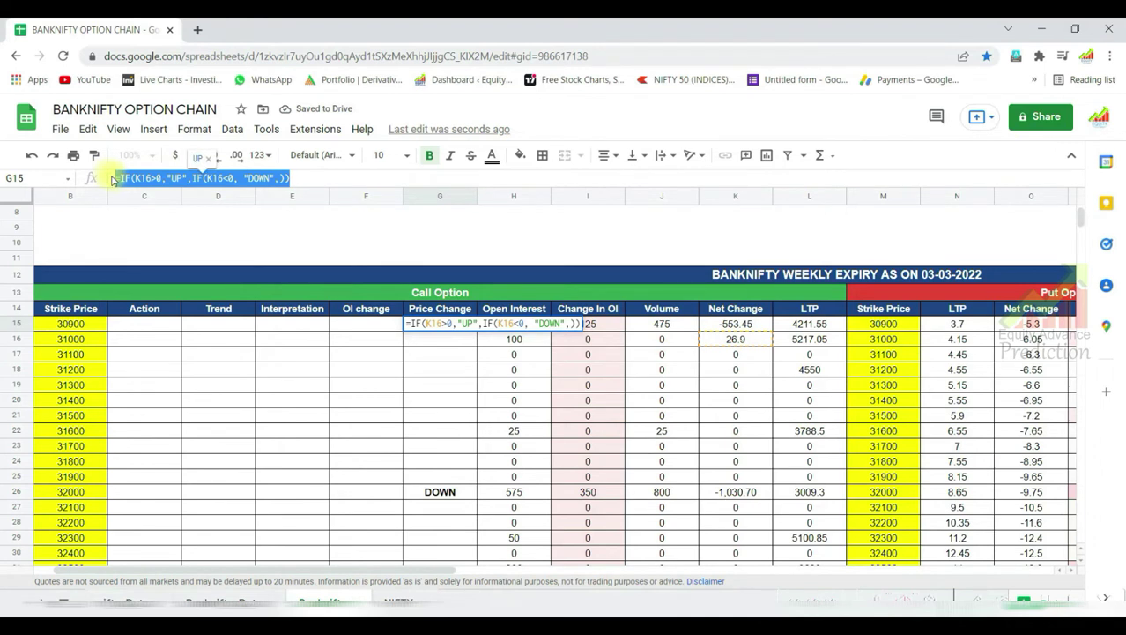
pyautogui.rightClick(264, 179)
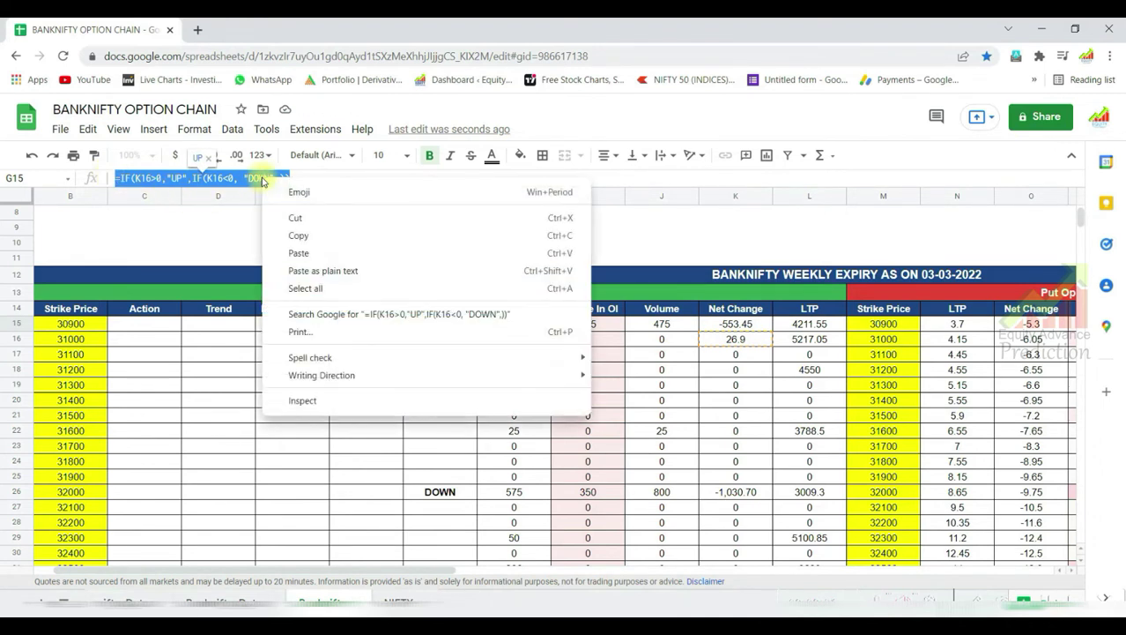
pyautogui.click(296, 236)
pyautogui.click(343, 323)
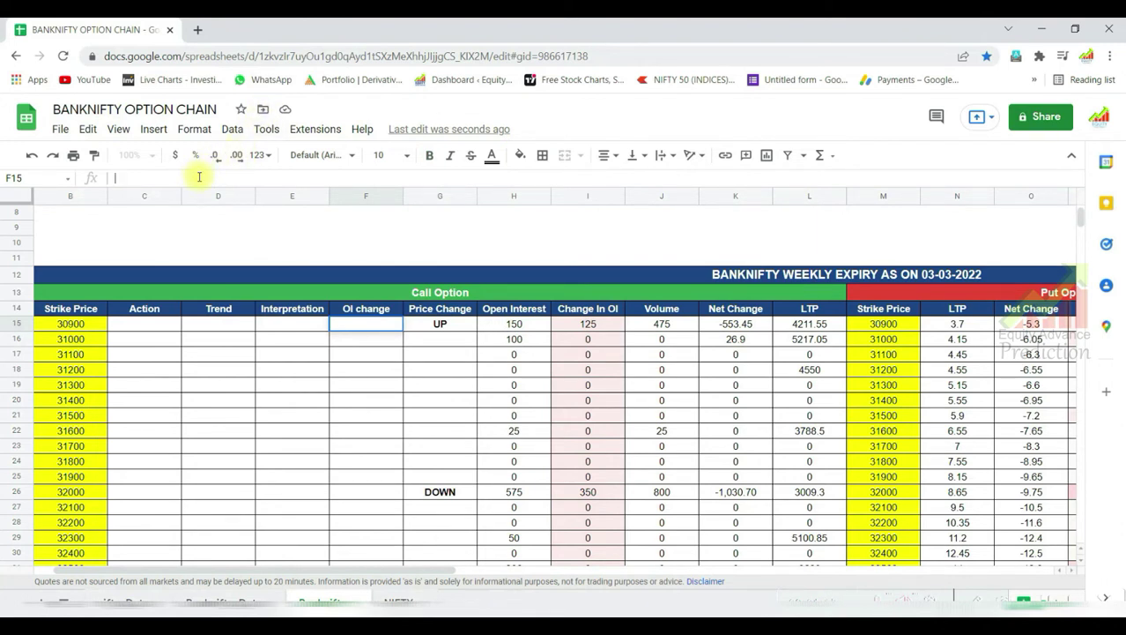
pyautogui.hotkey('ctrl', 'v')
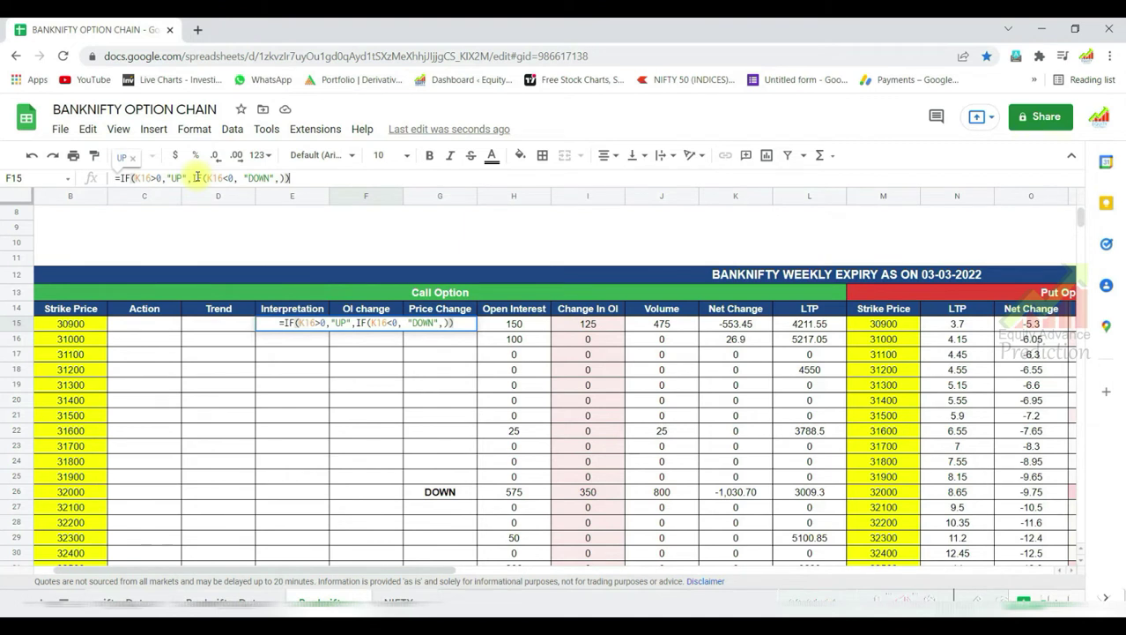
pyautogui.click(306, 323)
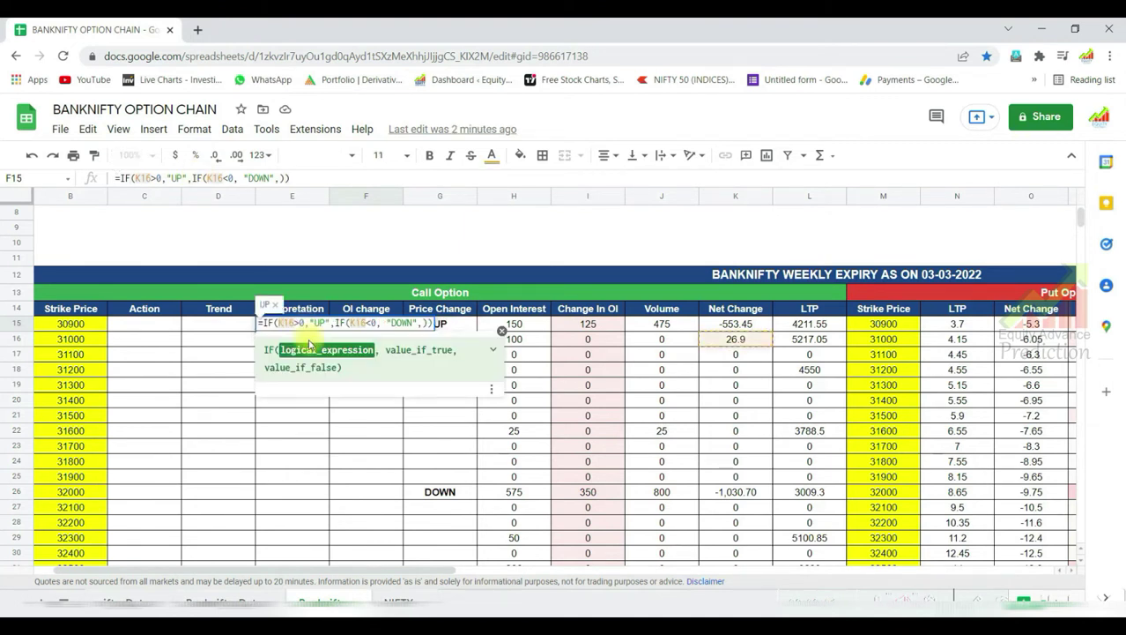
pyautogui.press('Return')
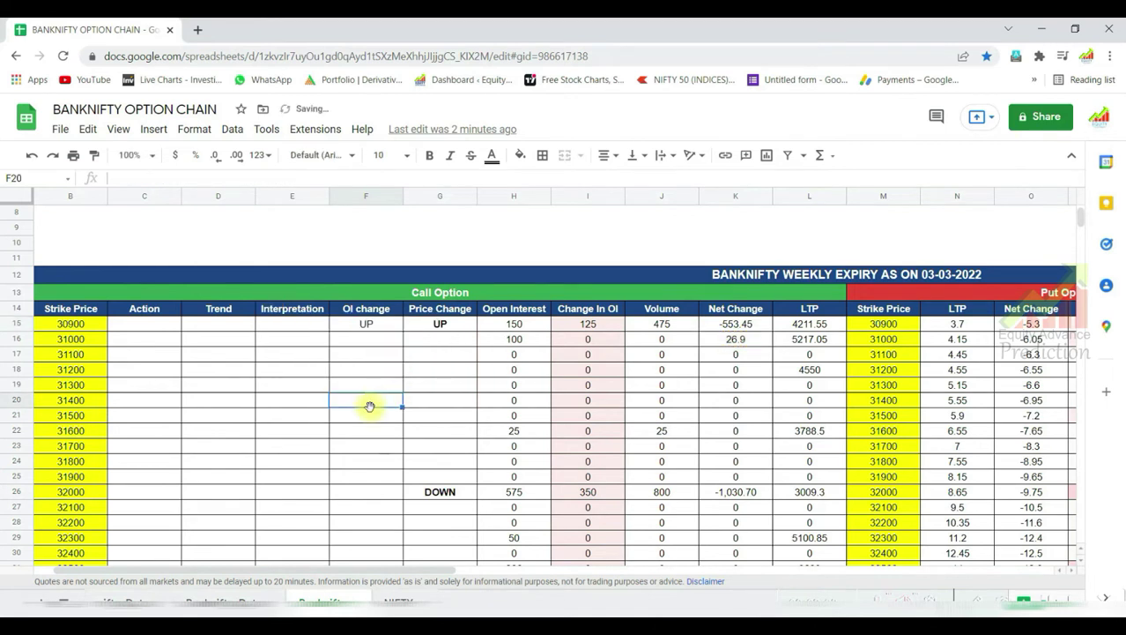
pyautogui.click(439, 319)
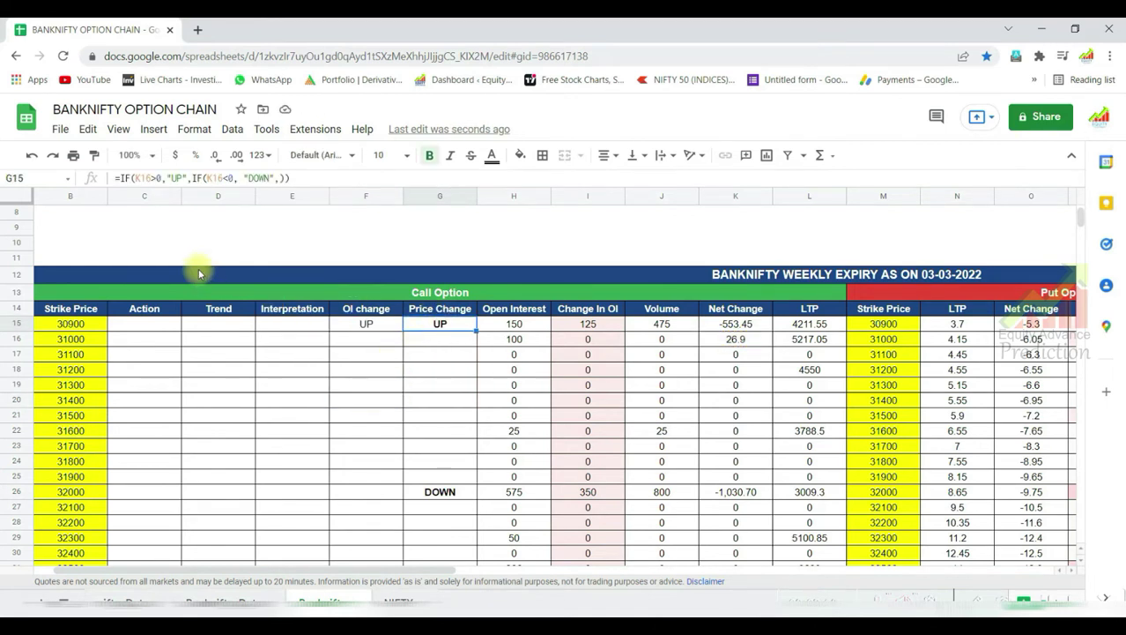
# Edit the G15 formula so both K16 references become K15
pyautogui.click(152, 177)
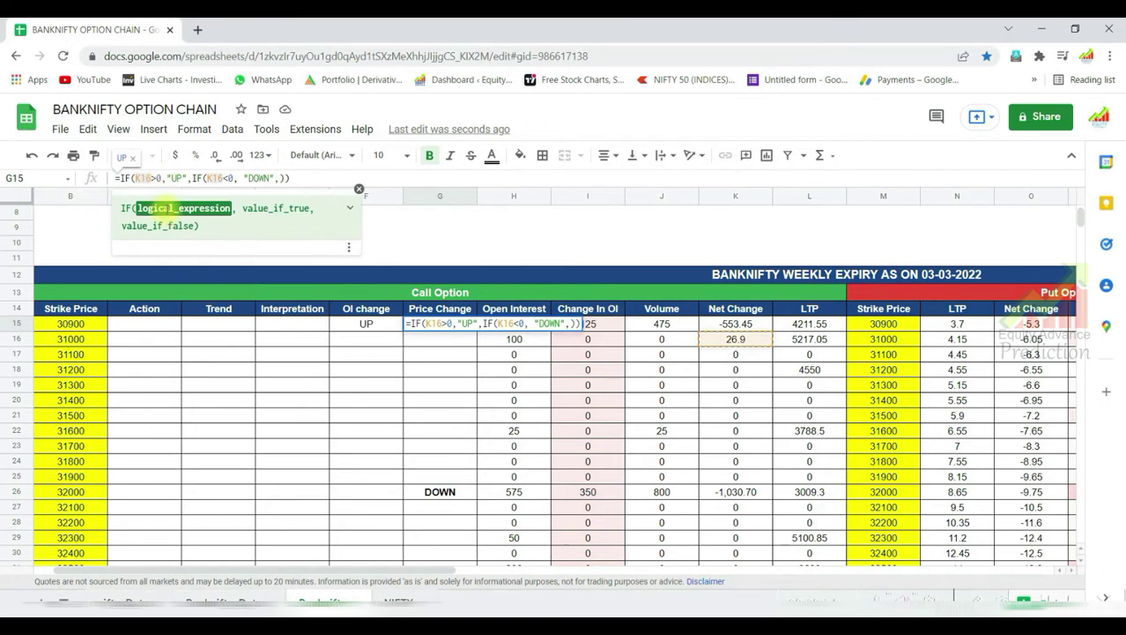
pyautogui.press('BackSpace')
pyautogui.write('5')
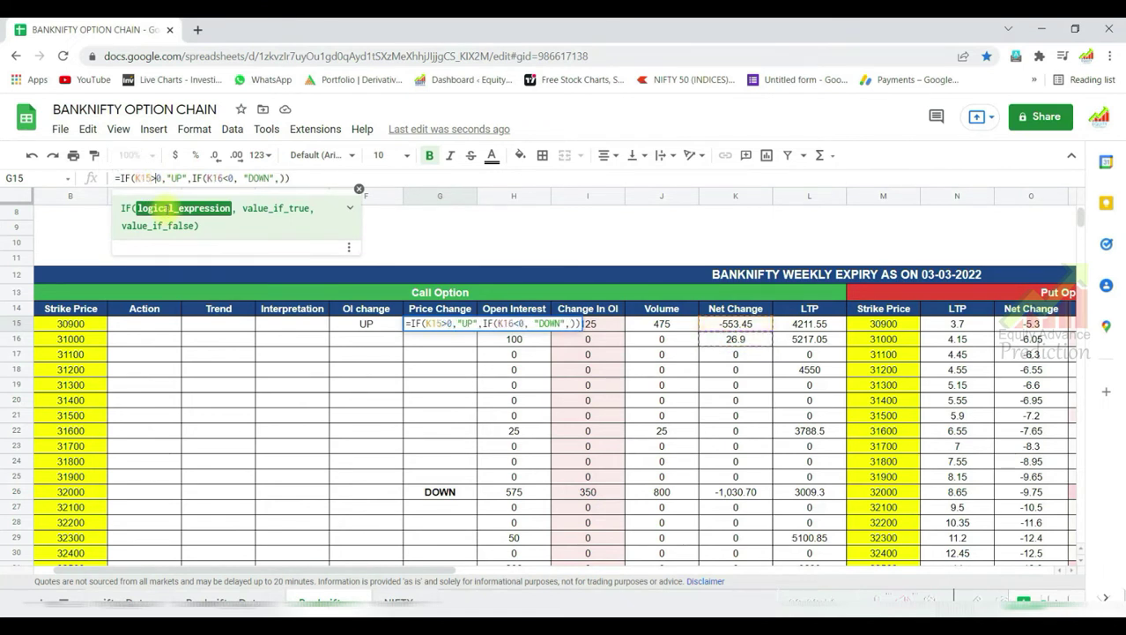
pyautogui.press('Right')
pyautogui.press('Right')
pyautogui.press('Right')
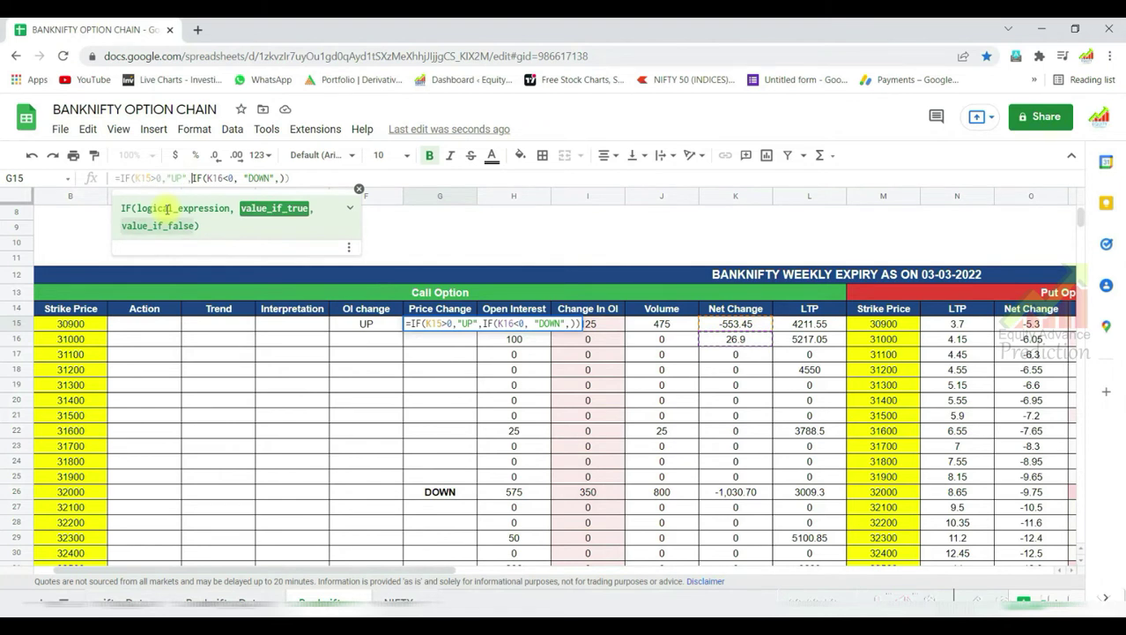
pyautogui.press('Right')
pyautogui.press('Right')
pyautogui.press('Right')
pyautogui.press('Right')
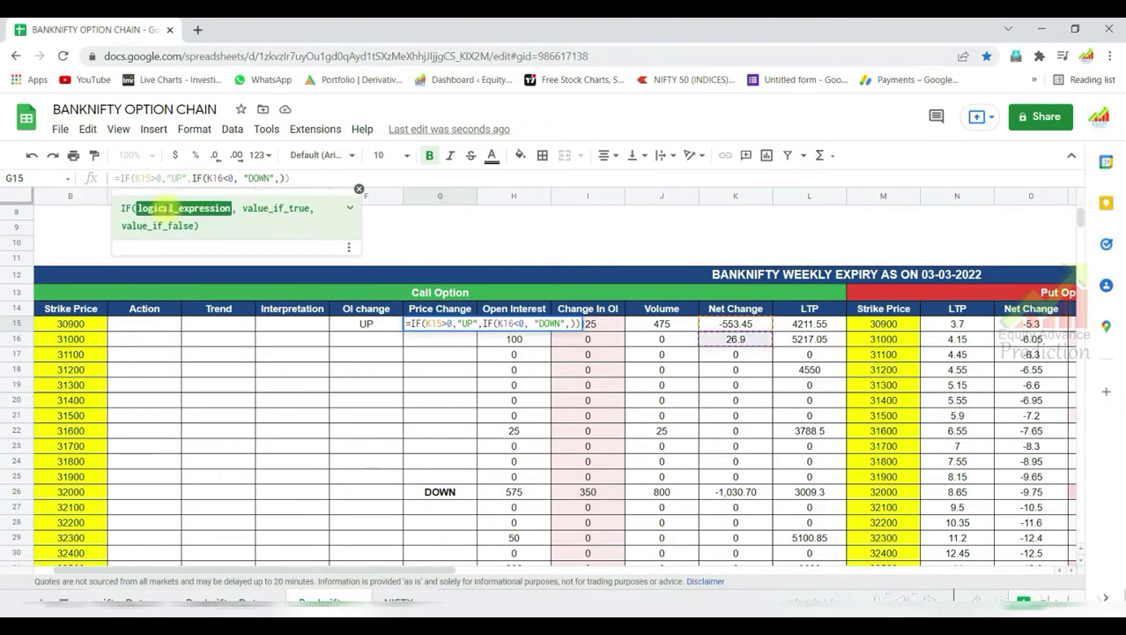
pyautogui.press('BackSpace')
pyautogui.write('5')
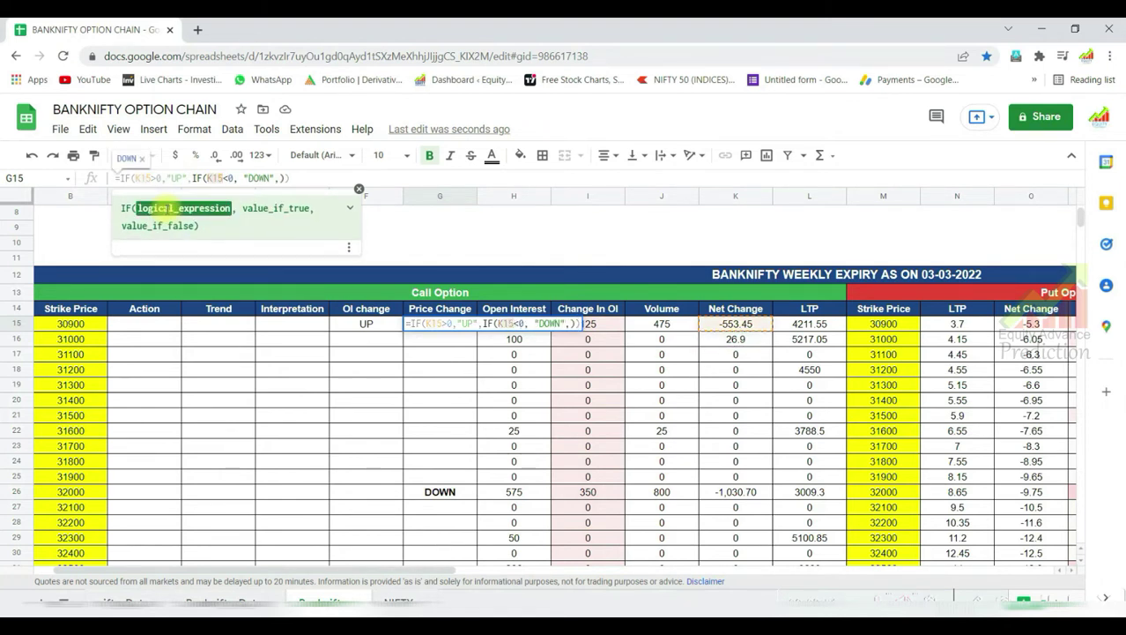
pyautogui.press('Return')
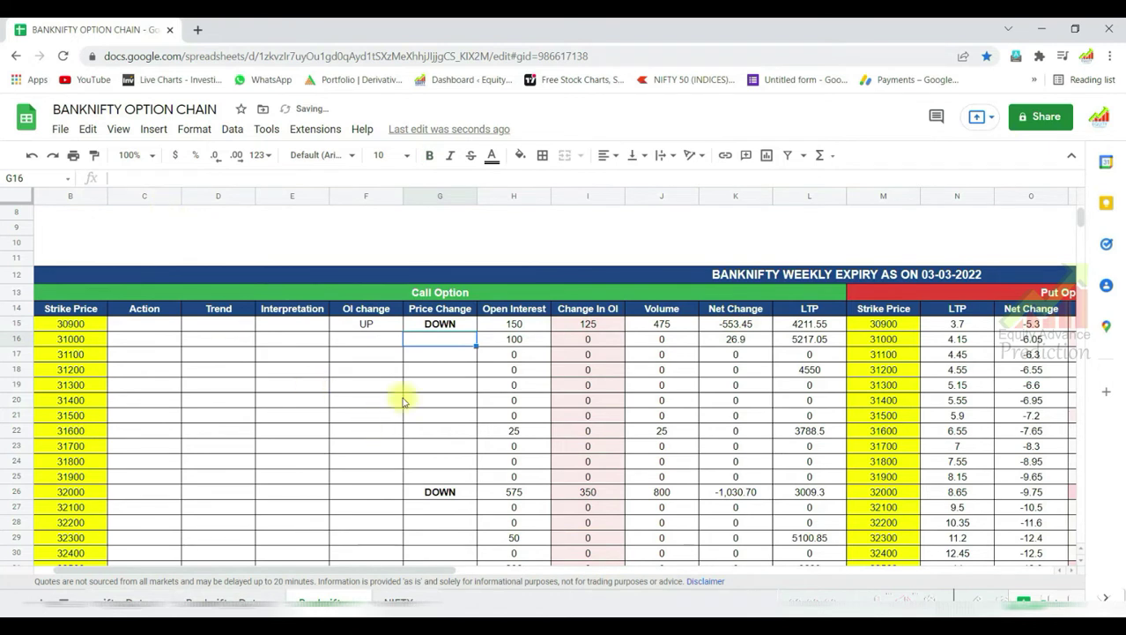
# Fill the G15 UP/DOWN formula down column G through row 141
pyautogui.click(463, 329)
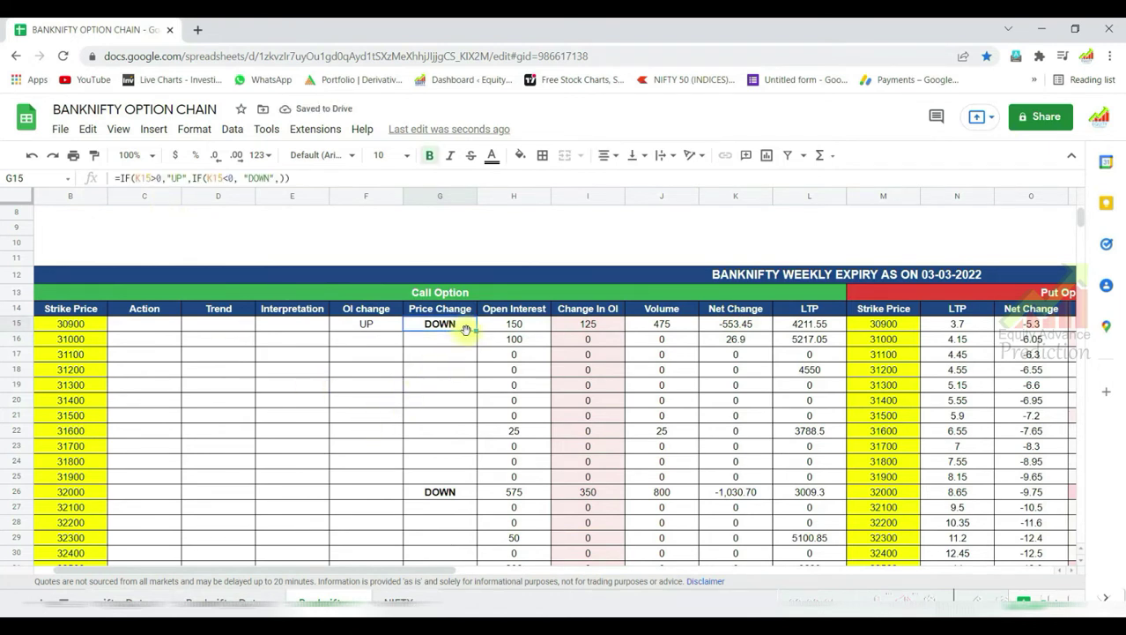
pyautogui.moveTo(476, 332)
pyautogui.mouseDown()
pyautogui.moveTo(465, 599)
pyautogui.moveTo(440, 557)
pyautogui.mouseUp()
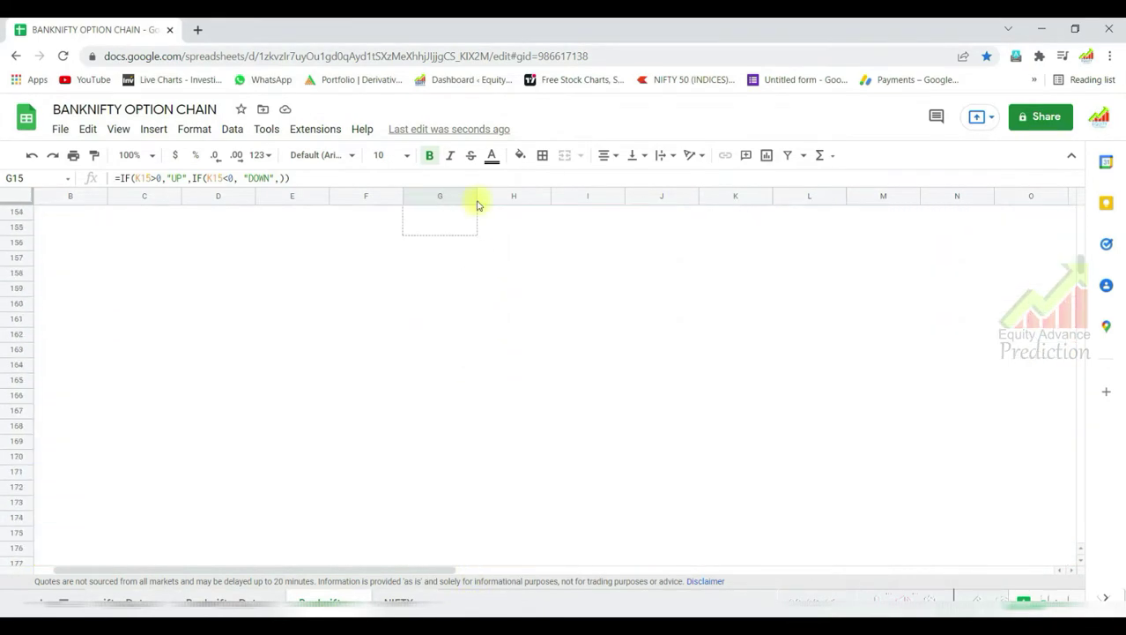
pyautogui.moveTo(441, 557)
pyautogui.mouseDown()
pyautogui.moveTo(464, 322)
pyautogui.moveTo(463, 357)
pyautogui.mouseUp()
pyautogui.scroll(3, 447, 379)
pyautogui.scroll(7, 447, 387)
pyautogui.scroll(5, 447, 394)
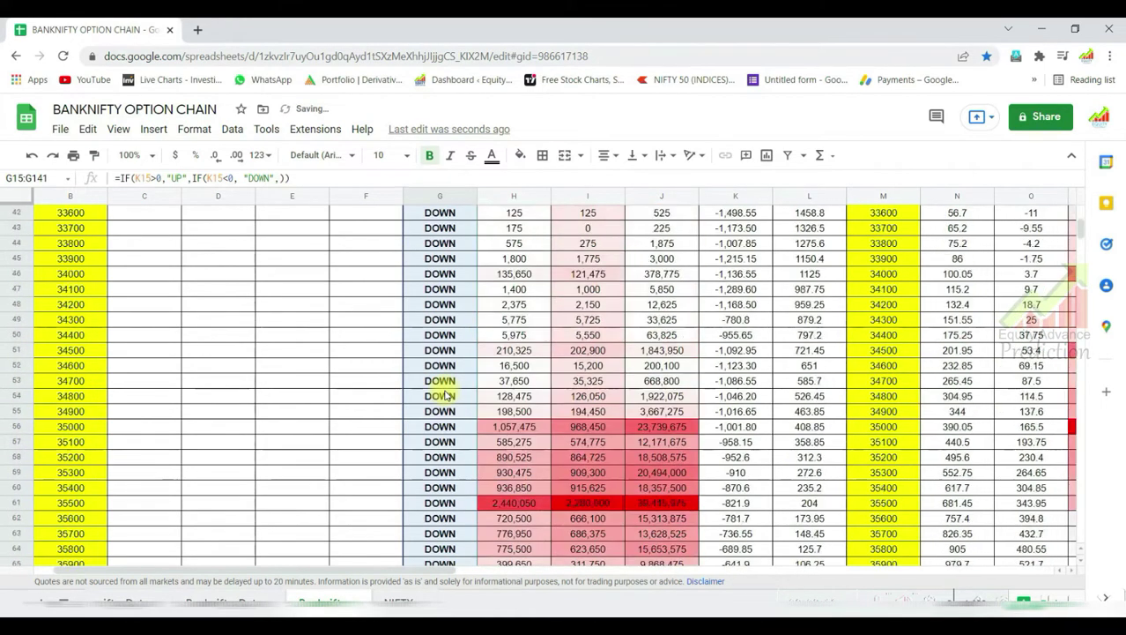
pyautogui.scroll(10, 447, 396)
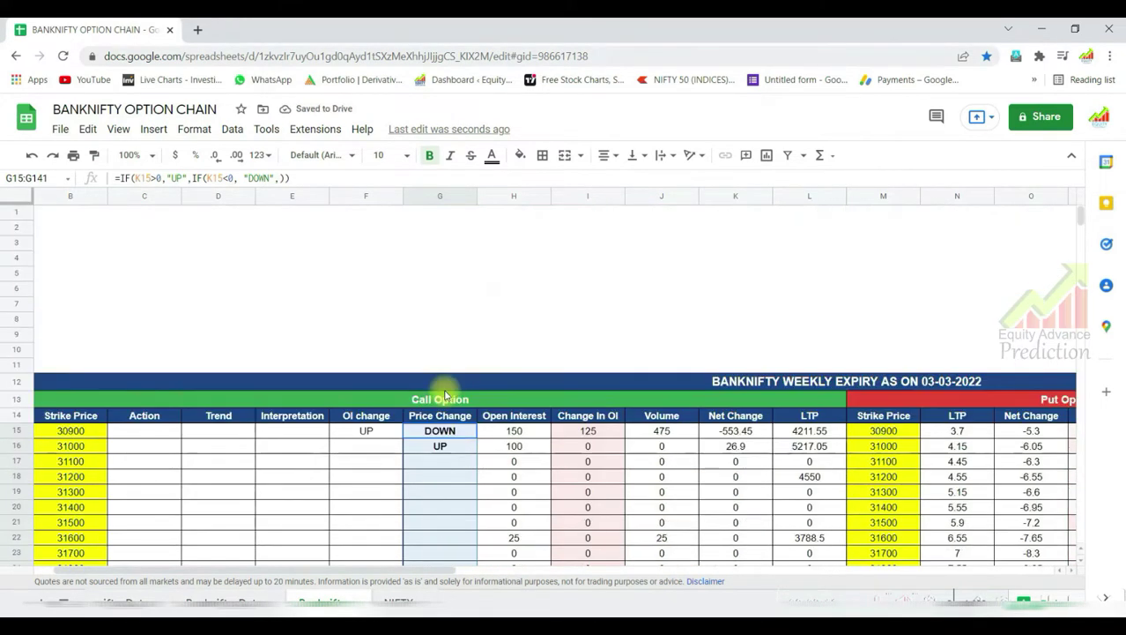
pyautogui.click(437, 451)
pyautogui.click(434, 436)
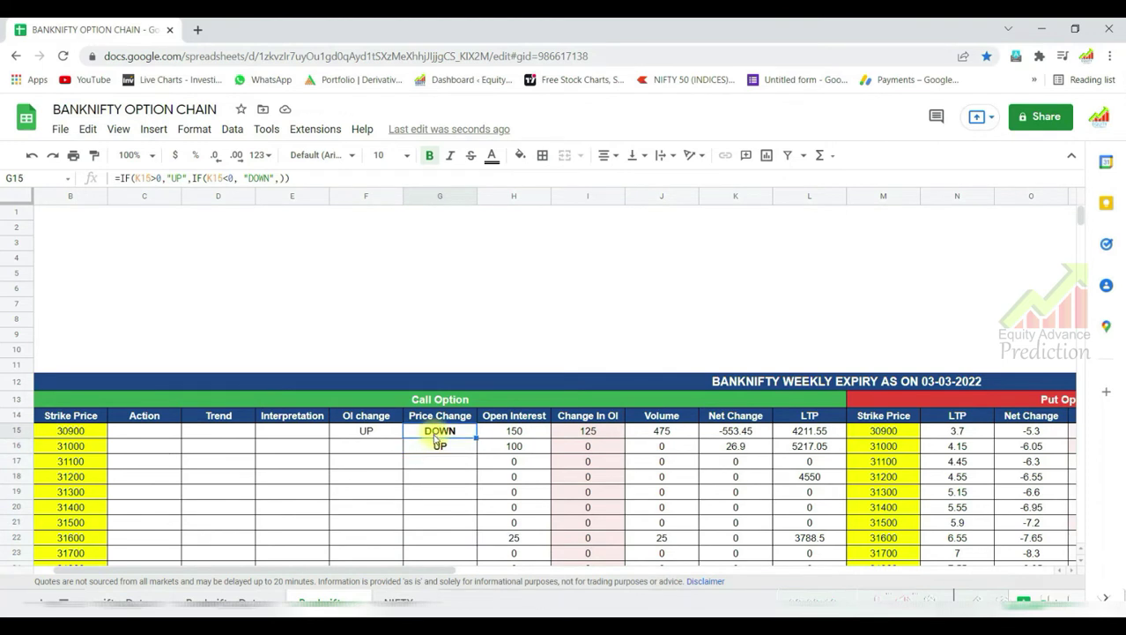
# Overwrite F15's formula with the K15 version of the UP/DOWN IF formula
pyautogui.moveTo(300, 177); pyautogui.dragTo(105, 178)
pyautogui.hotkey('ctrl', 'c')
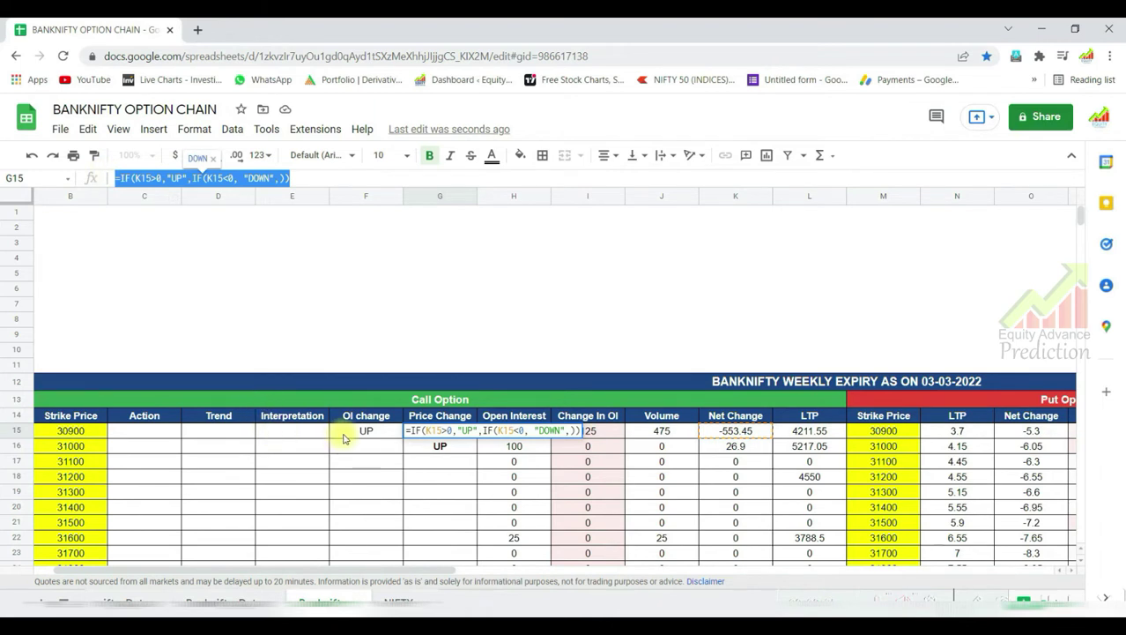
pyautogui.click(345, 435)
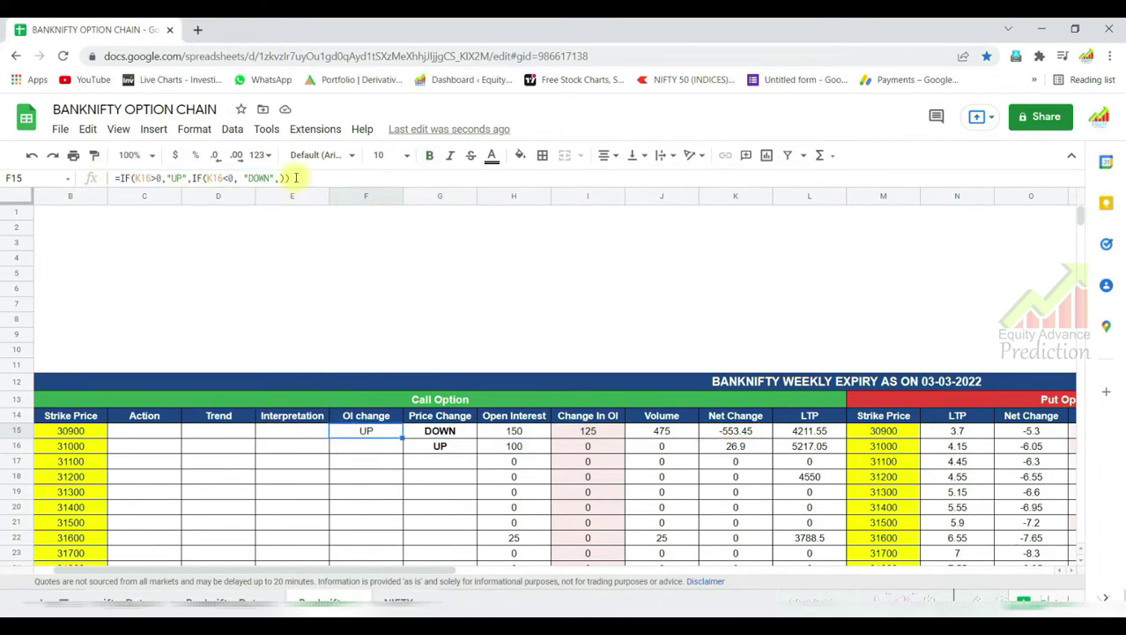
pyautogui.moveTo(290, 177); pyautogui.dragTo(106, 171)
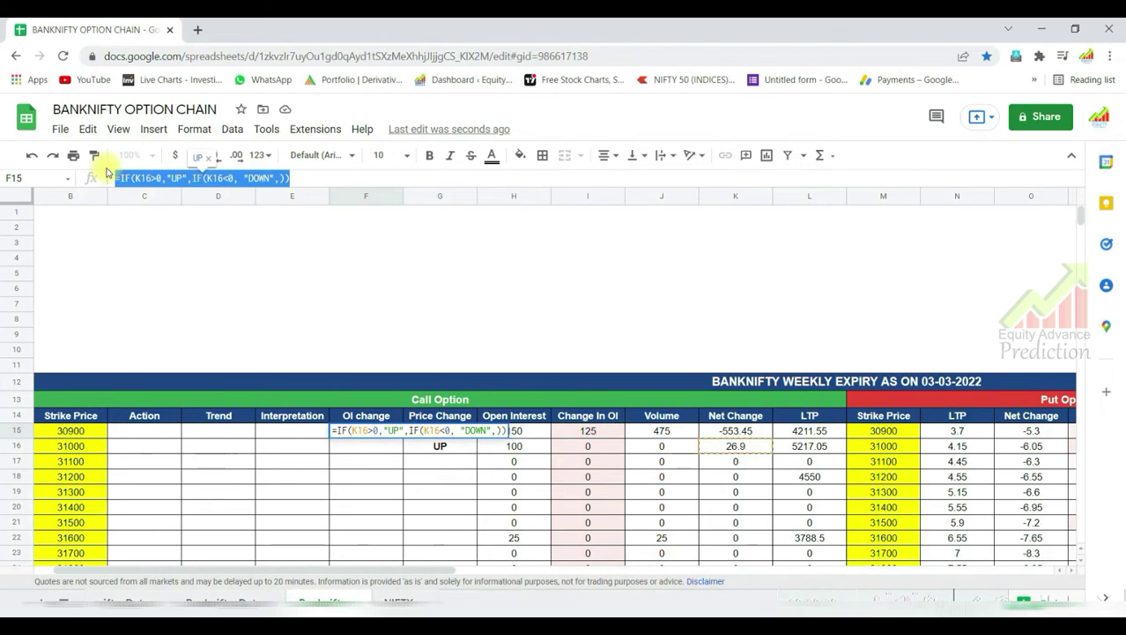
pyautogui.hotkey('ctrl', 'v')
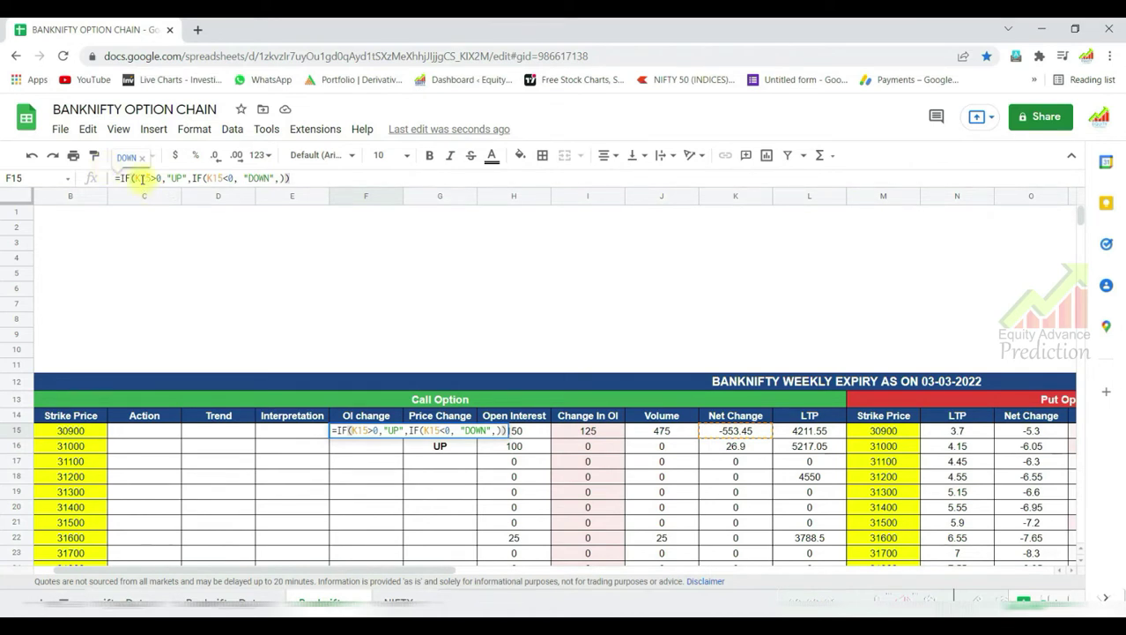
# Change both references in F15's UP/DOWN formula from K15 to I15
pyautogui.click(141, 178)
pyautogui.press('BackSpace')
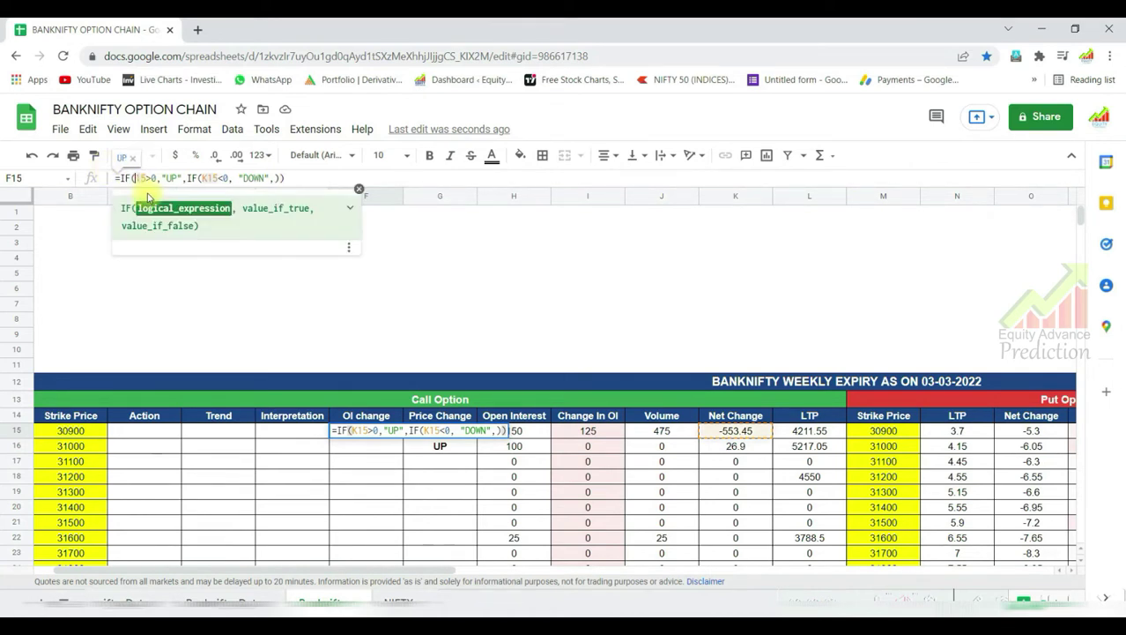
pyautogui.write('I')
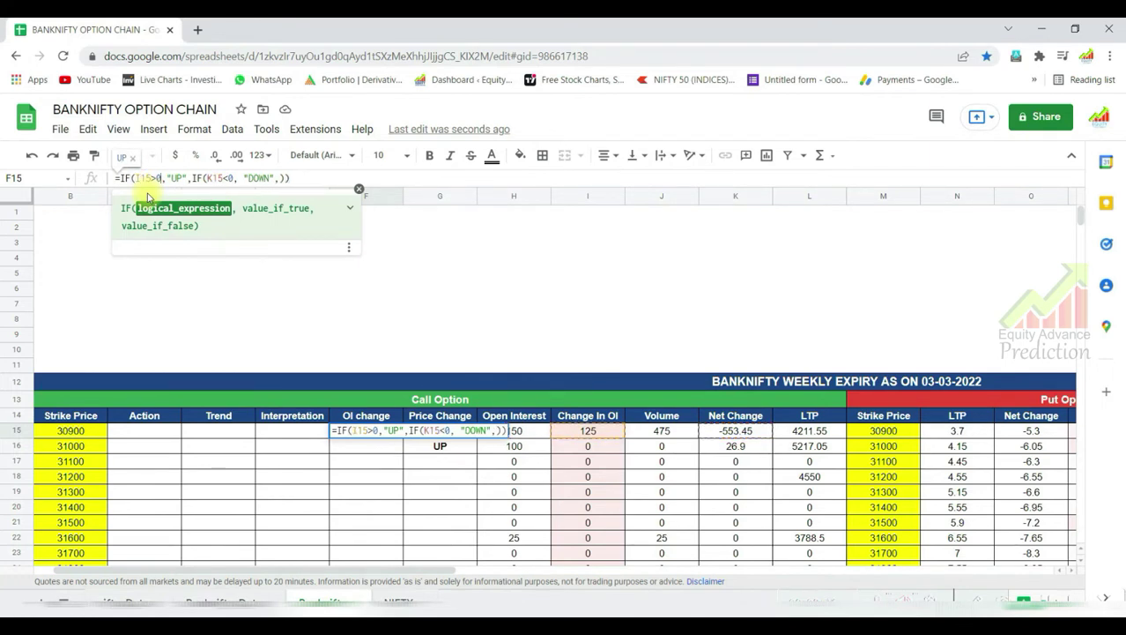
pyautogui.press('Right')
pyautogui.press('Right')
pyautogui.press('Right')
pyautogui.press('Right')
pyautogui.press('Right')
pyautogui.press('Right')
pyautogui.press('Right')
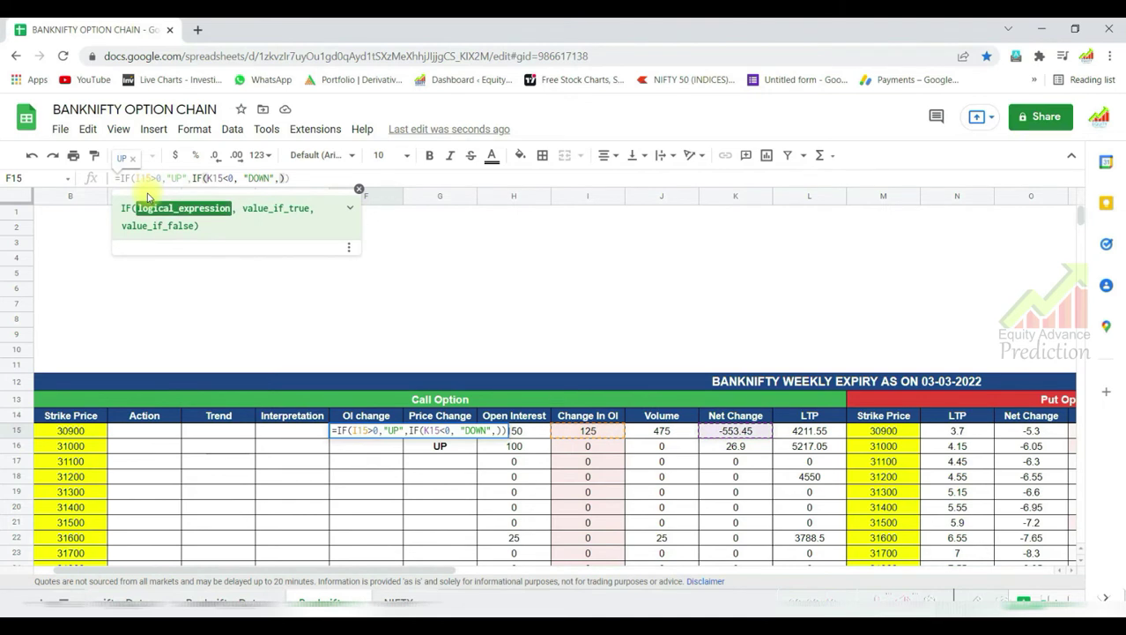
pyautogui.press('Delete')
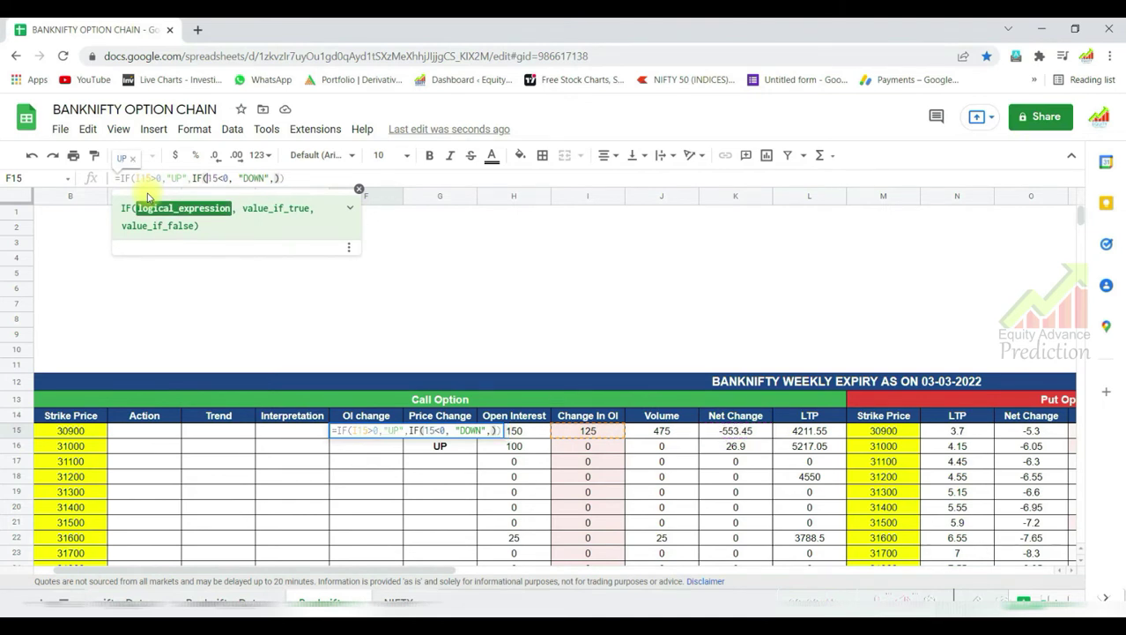
pyautogui.write('I')
pyautogui.press('Return')
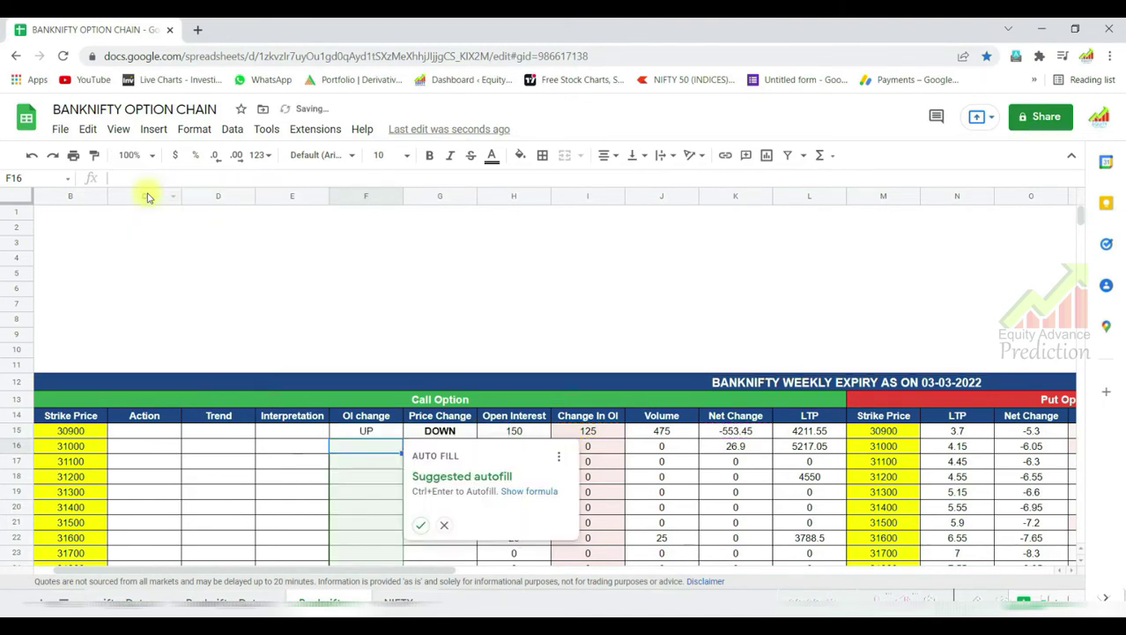
# Fill the corrected OI change formula down column F and check the results
pyautogui.click(422, 526)
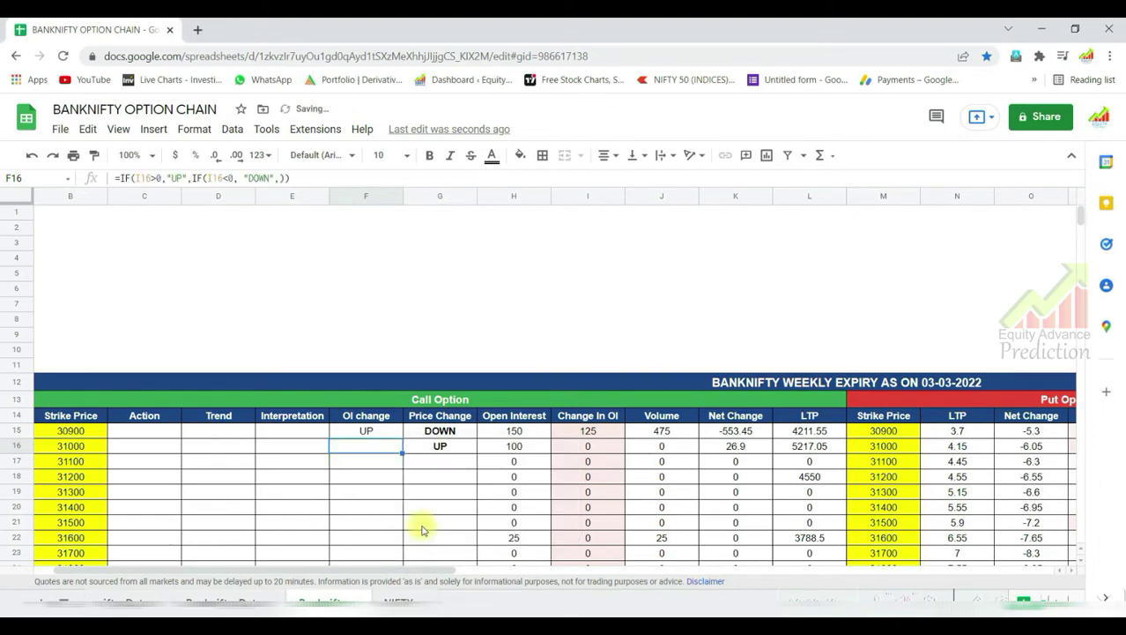
pyautogui.scroll(-3, 384, 492)
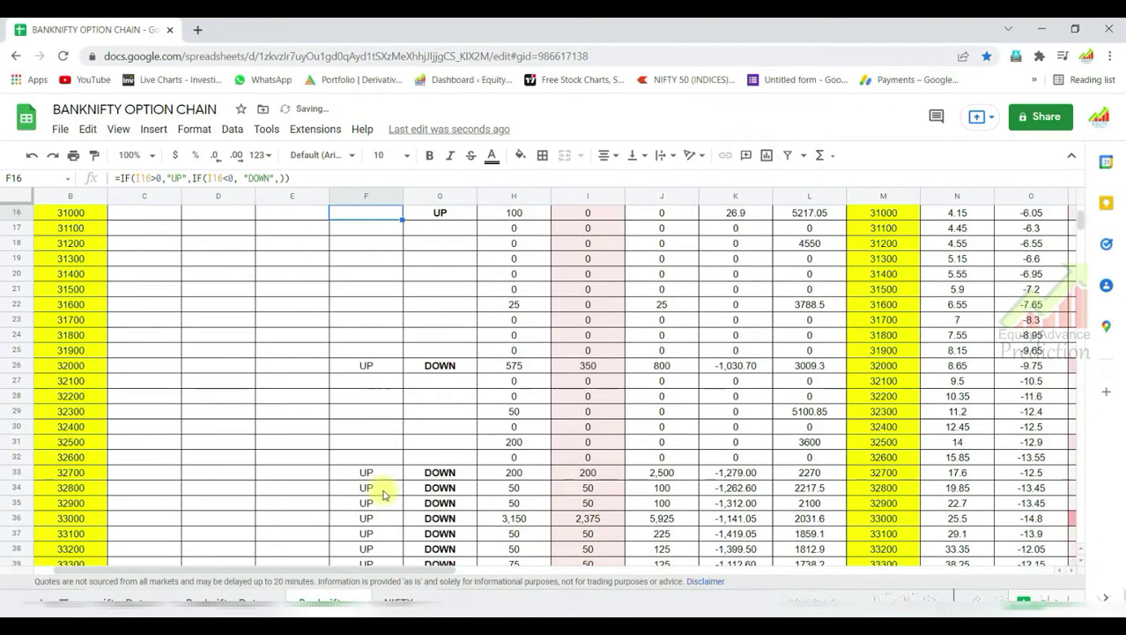
pyautogui.scroll(-4, 384, 492)
pyautogui.scroll(-9, 384, 495)
pyautogui.scroll(-7, 383, 495)
pyautogui.scroll(1, 383, 495)
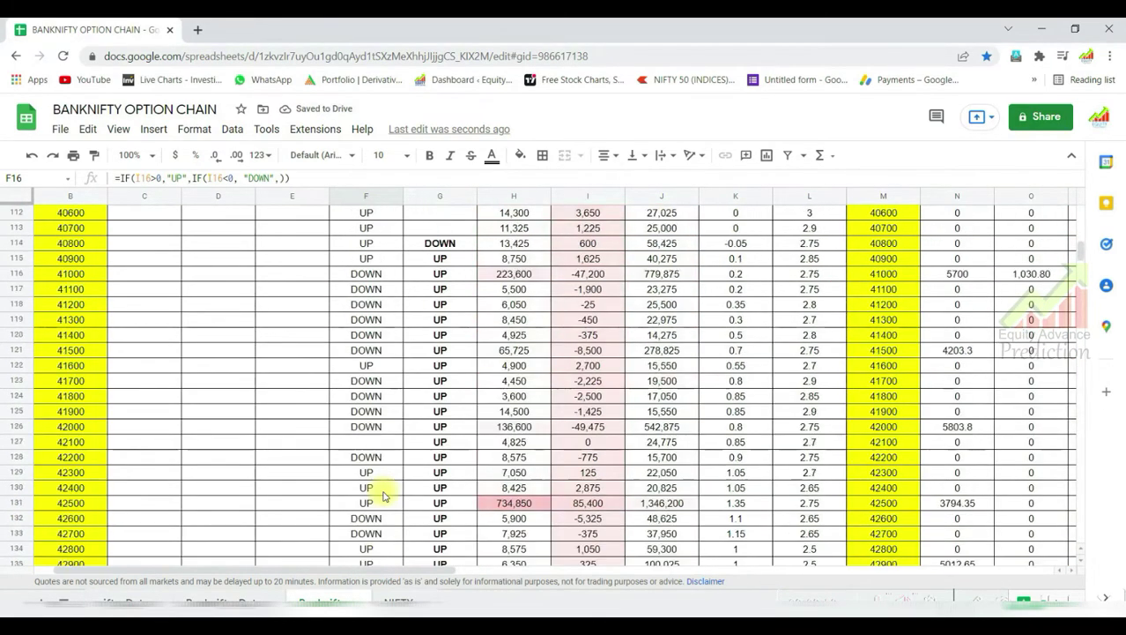
pyautogui.scroll(9, 383, 495)
pyautogui.scroll(10, 384, 495)
pyautogui.scroll(3, 383, 495)
# In E15, start a nested IF returning "Long liquidation" when K15 and I15 are both negative
pyautogui.click(277, 369)
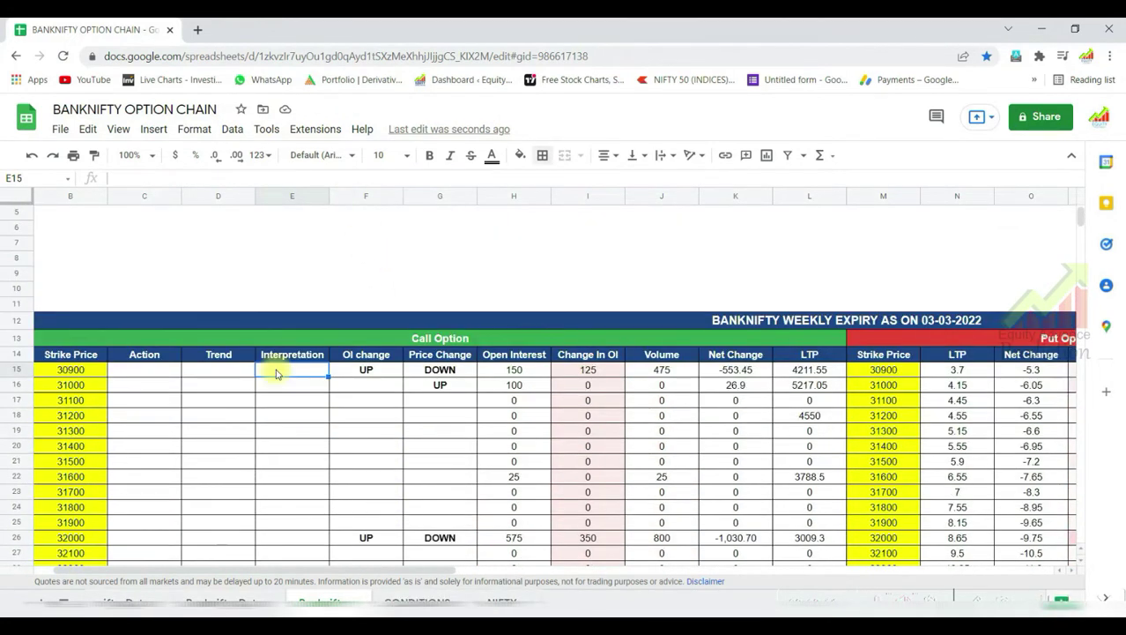
pyautogui.write('=IF(')
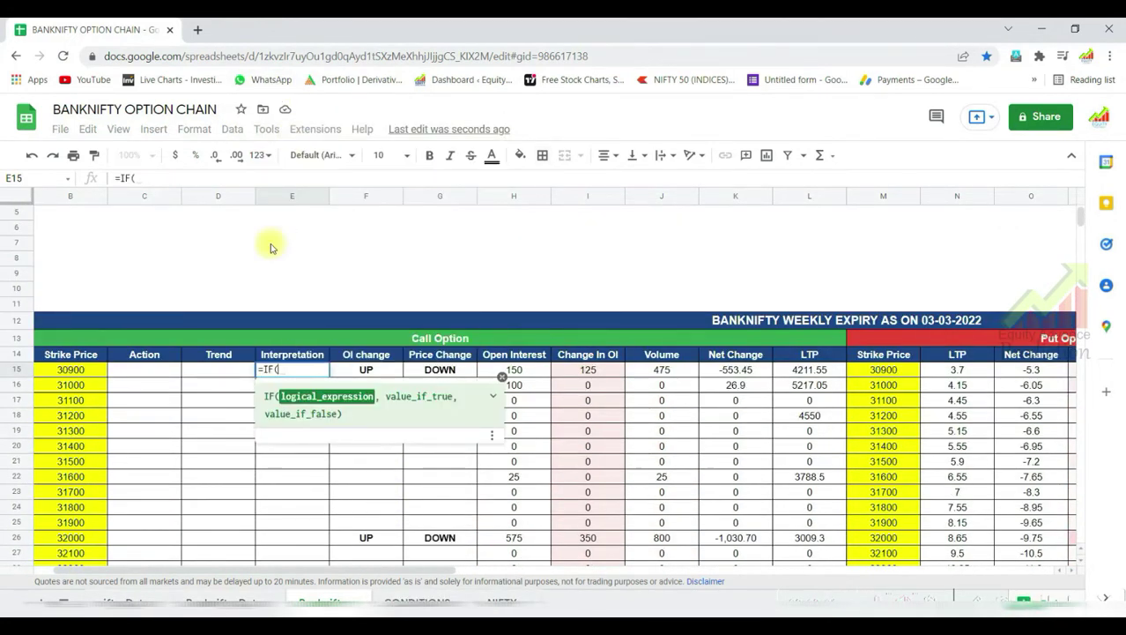
pyautogui.write('AND(')
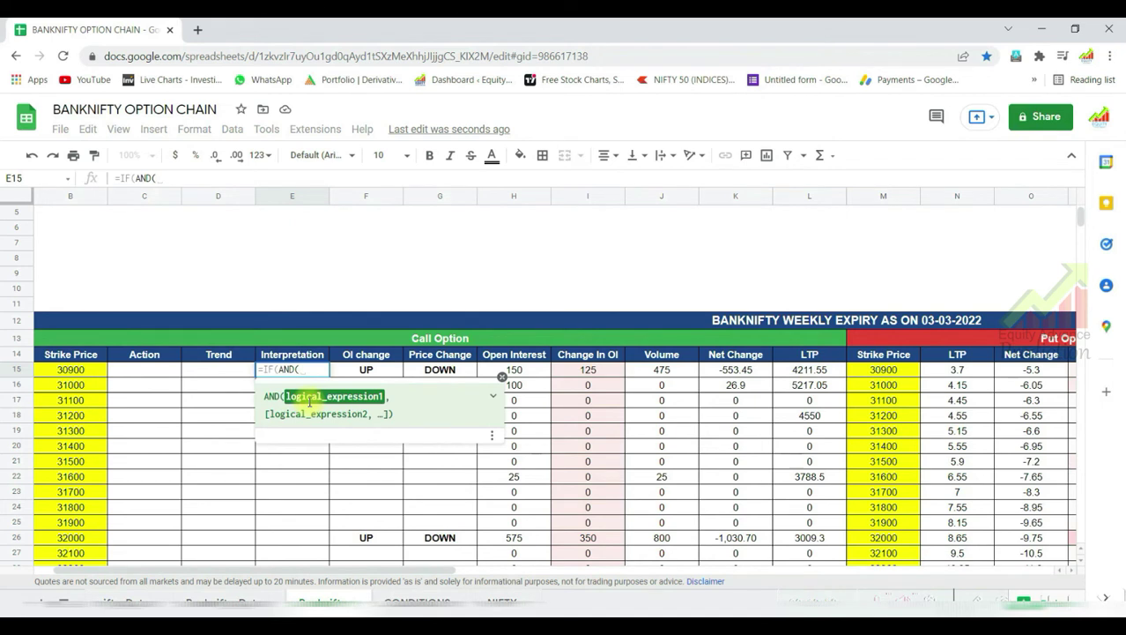
pyautogui.click(583, 371)
pyautogui.write('<0,')
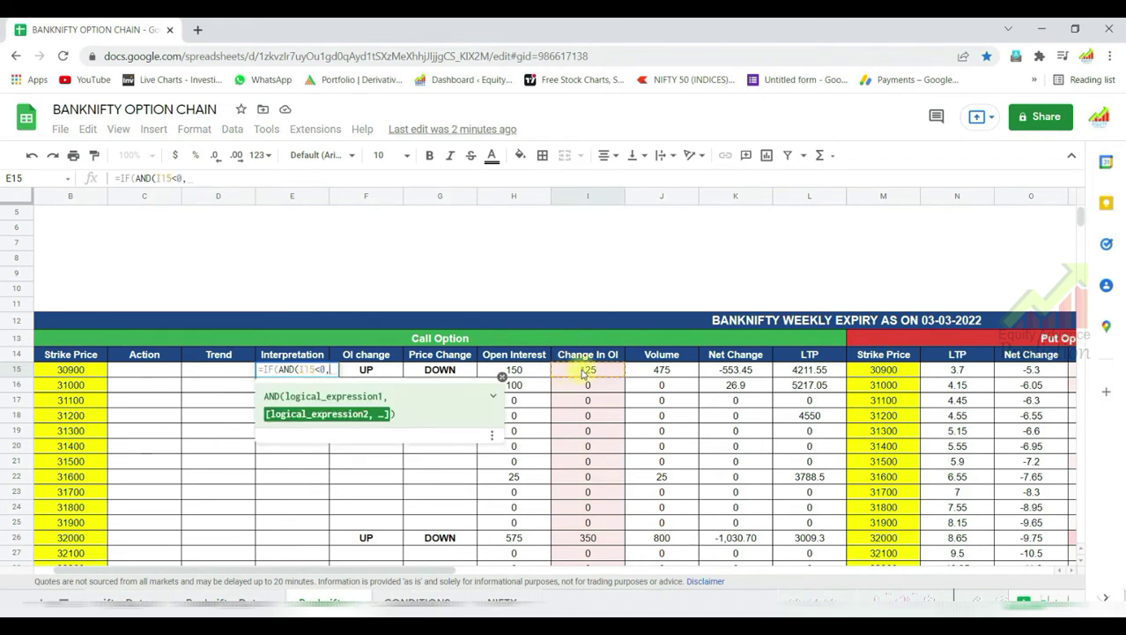
pyautogui.doubleClick(291, 369)
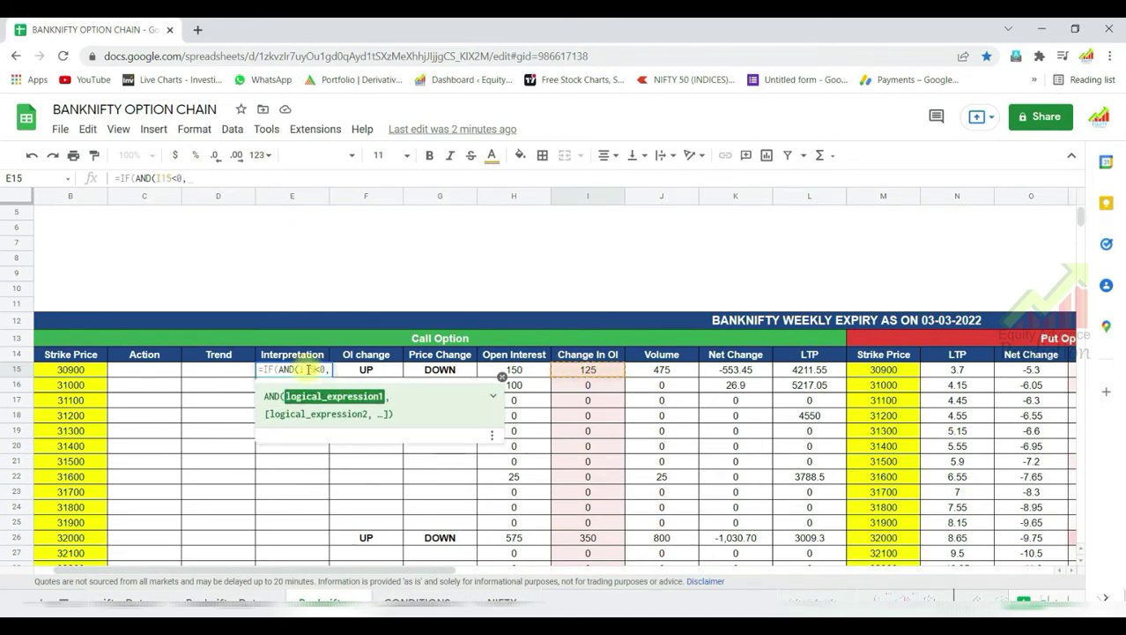
pyautogui.write('k15')
pyautogui.click(564, 370)
pyautogui.write('<0')
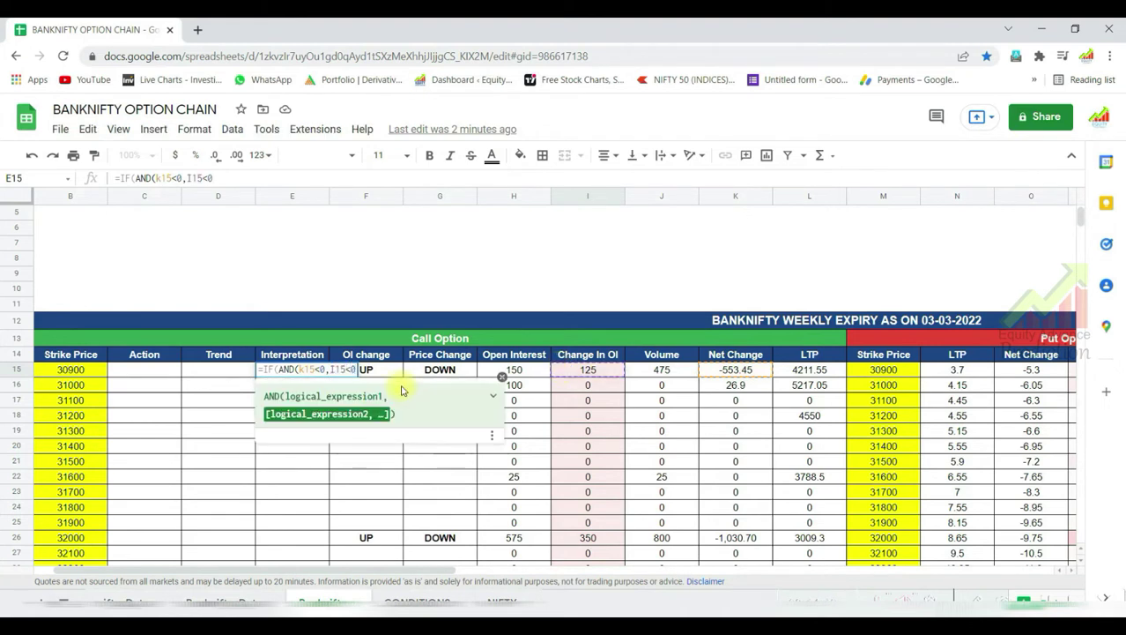
pyautogui.write('),"Long liquidati')
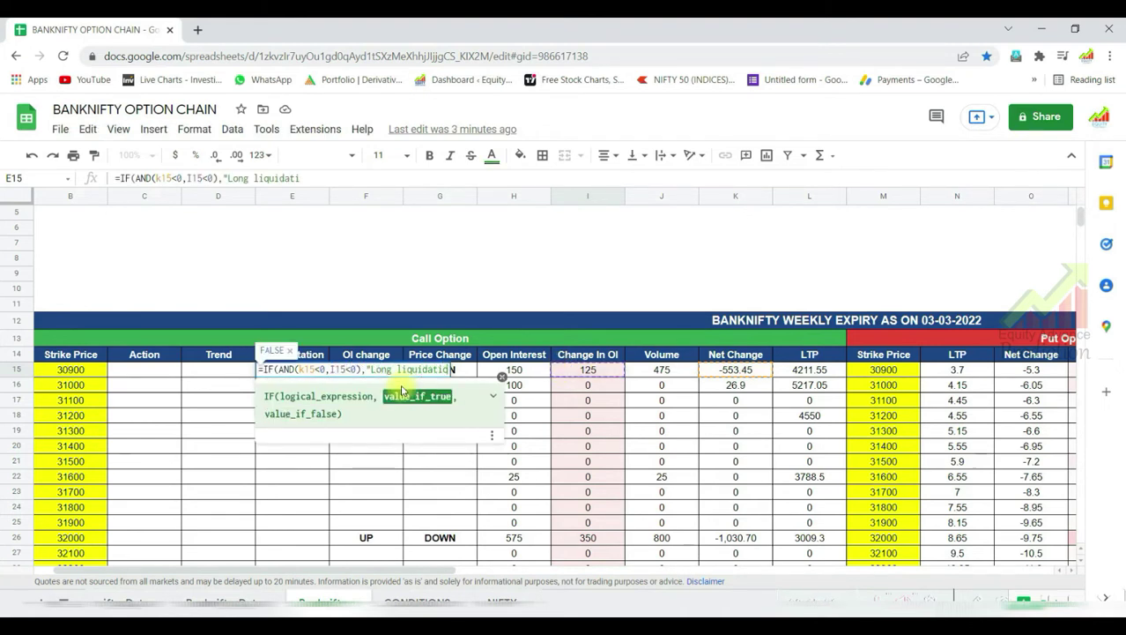
pyautogui.write('on",IF')
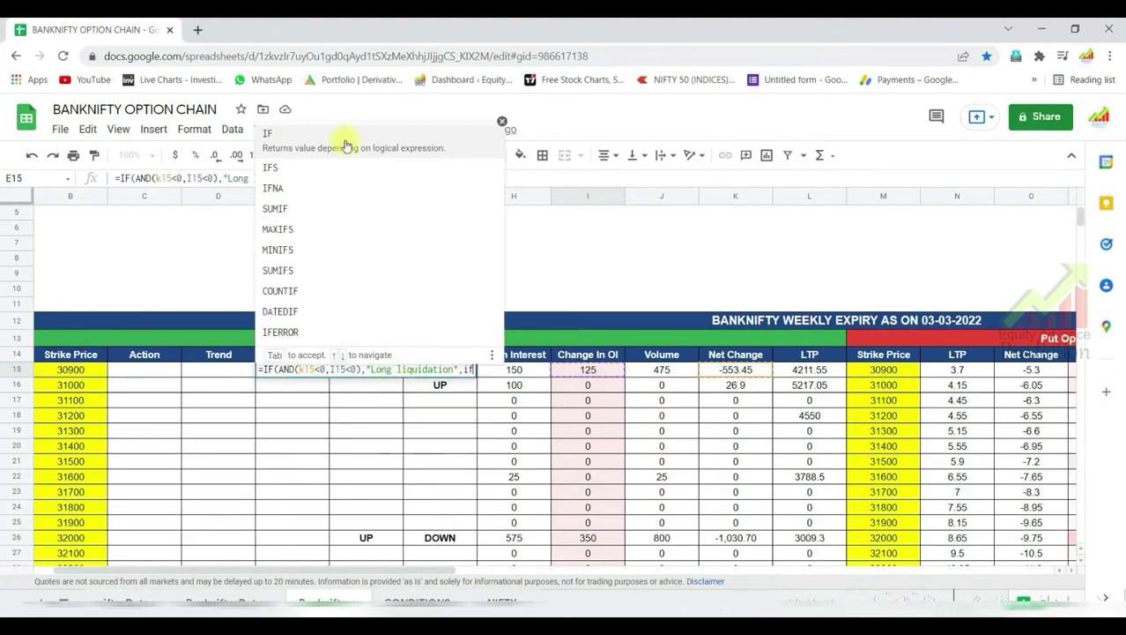
pyautogui.write('(AND(<0,I15')
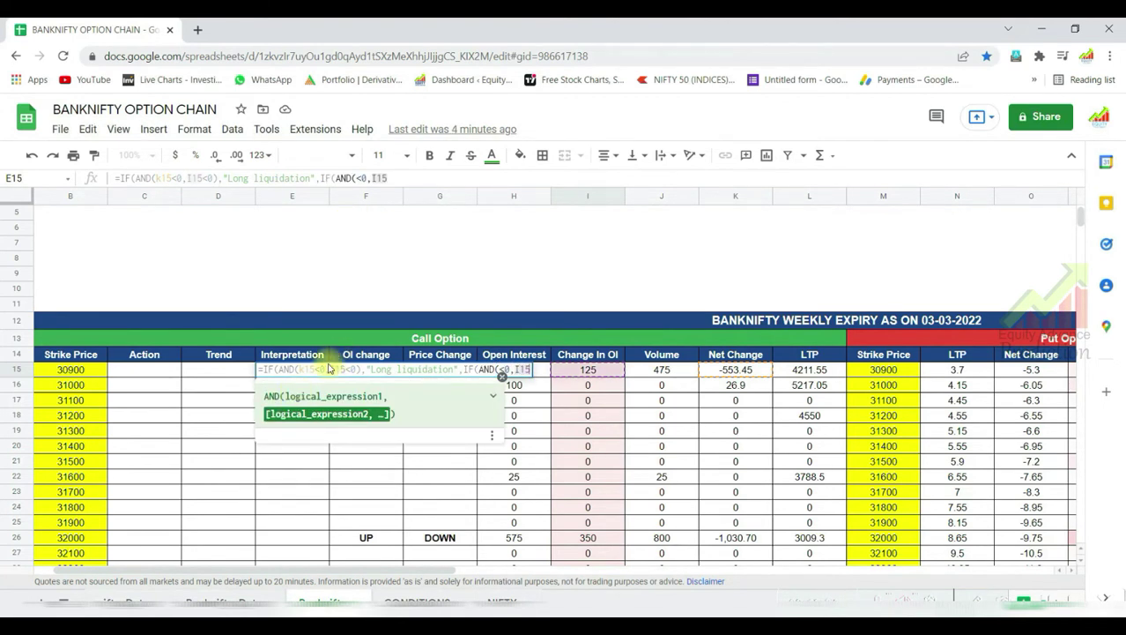
# Add the short Buildup, Long Buildup and Short Covering cases with a blank fallback to the E15 formula
pyautogui.click(496, 370)
pyautogui.write('k15')
pyautogui.press('End')
pyautogui.write('>0)')
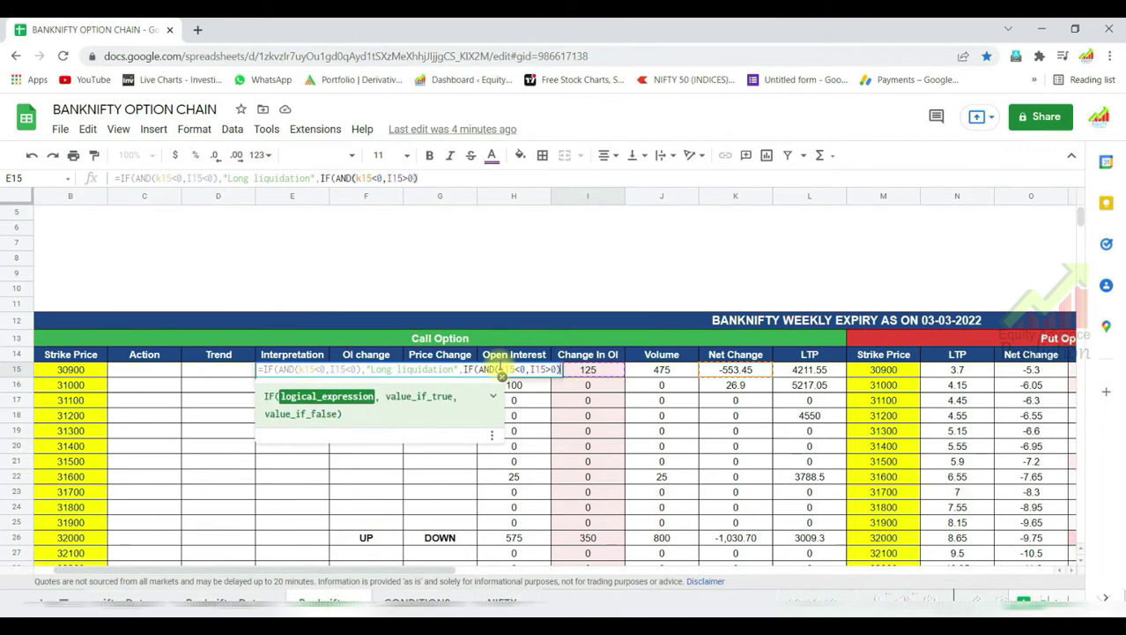
pyautogui.write(',"short Buildup",IF(')
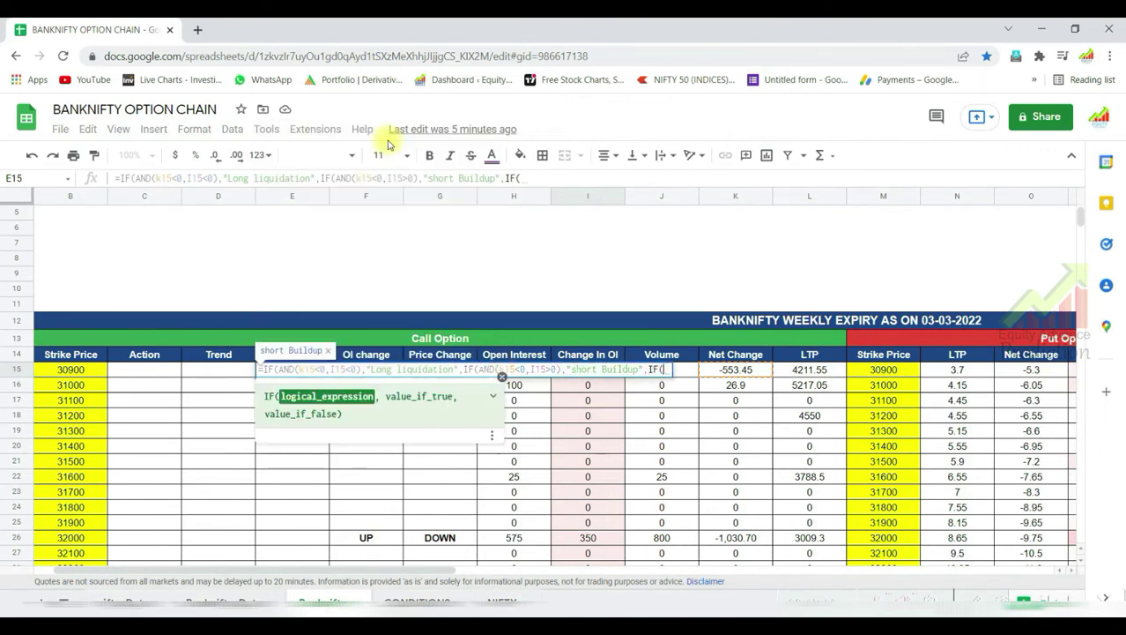
pyautogui.write('AND(k15<0,I')
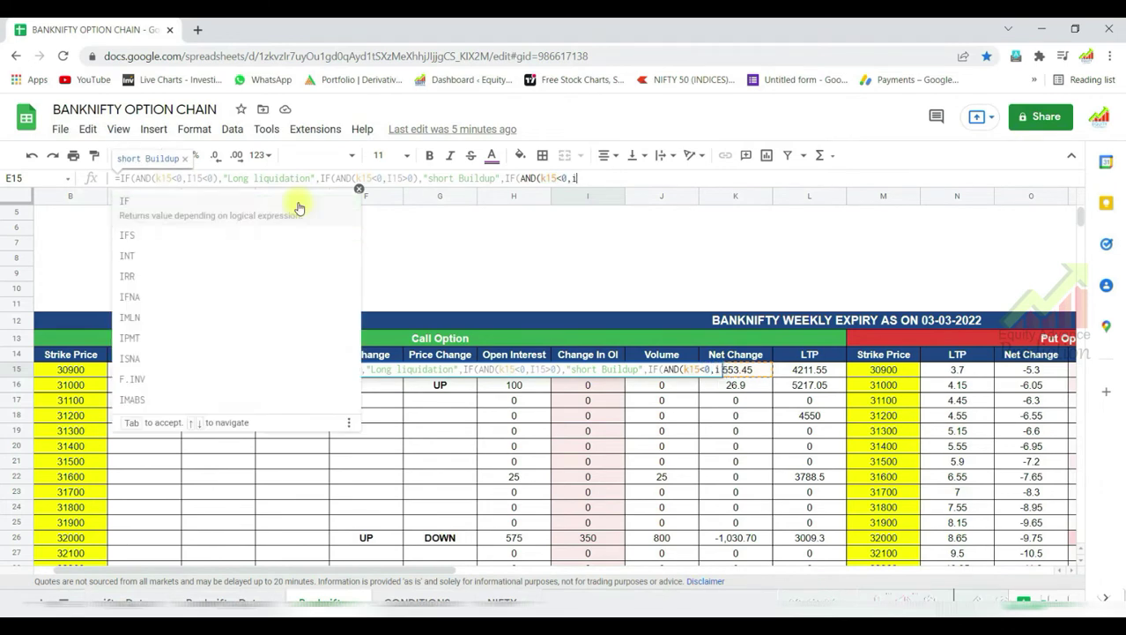
pyautogui.write('15>0),"Long Buildup",')
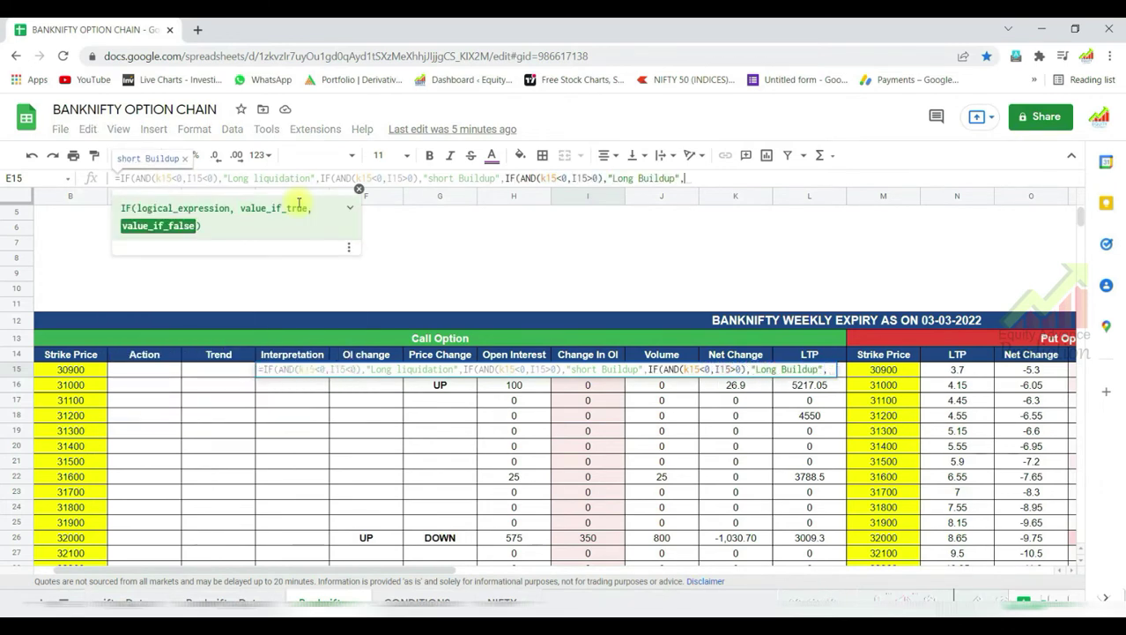
pyautogui.write('IF(AND(')
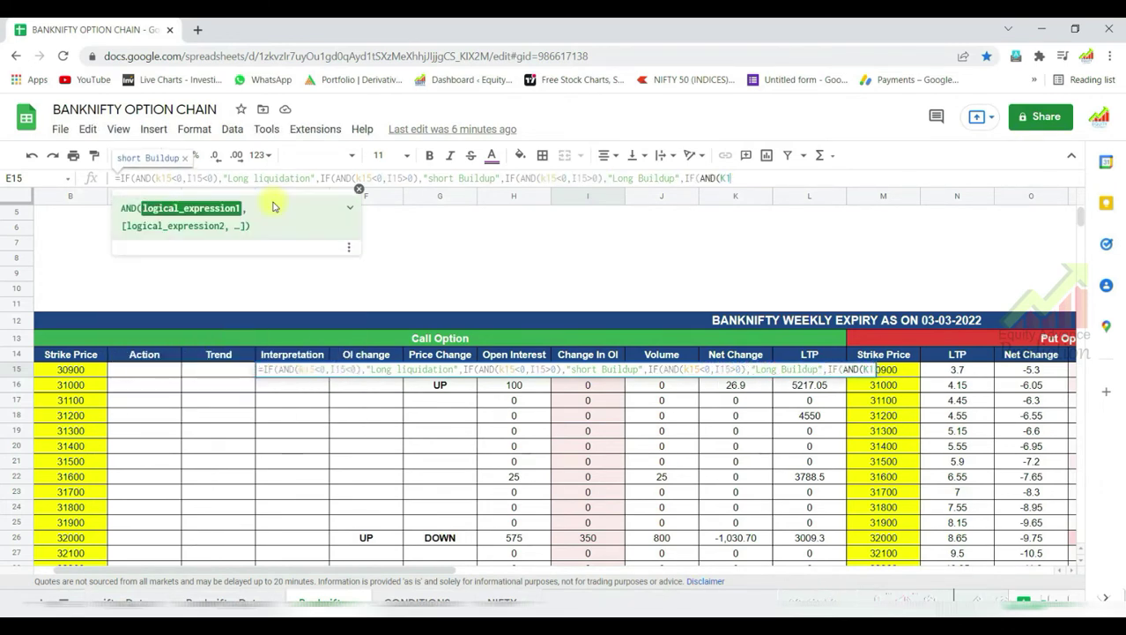
pyautogui.write('K15>0,I15<0)')
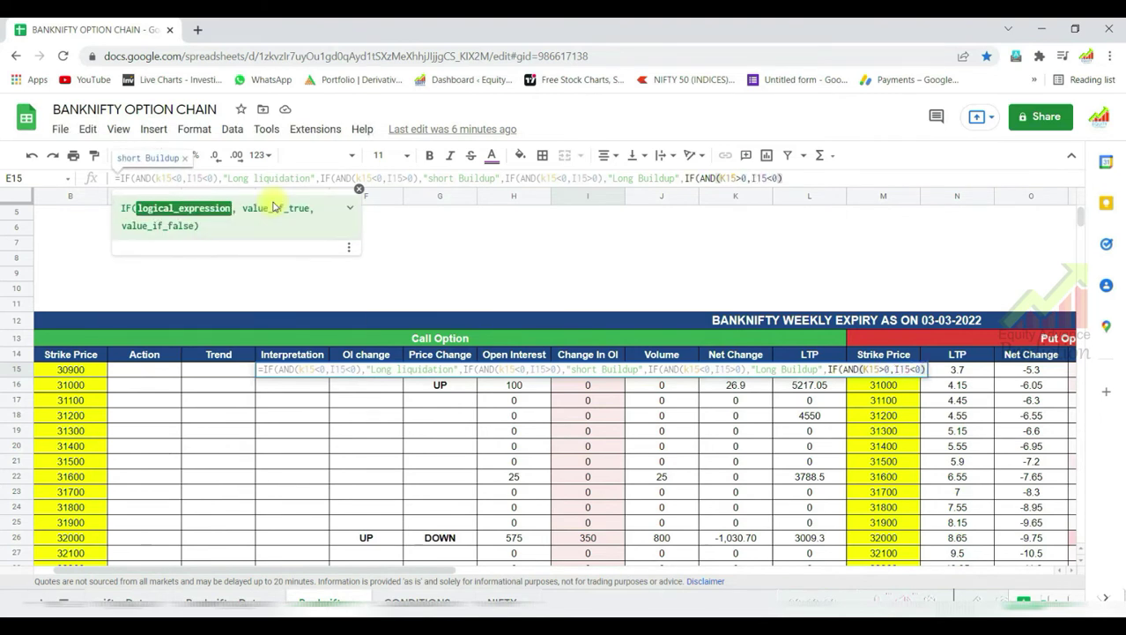
pyautogui.write(',"Short')
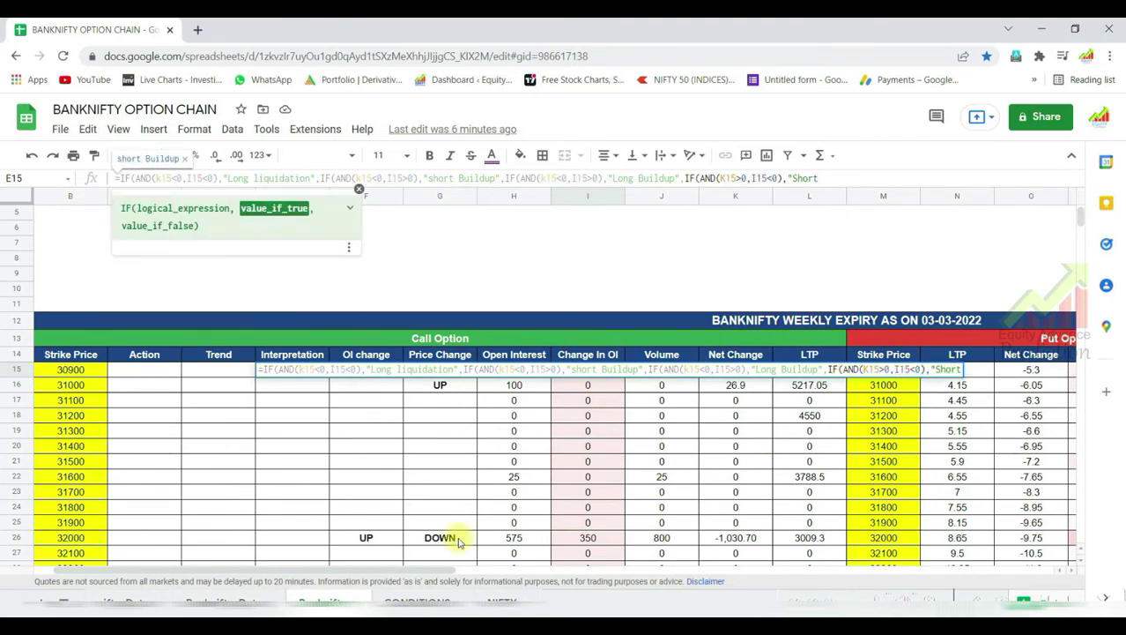
pyautogui.write(' Covering"))))')
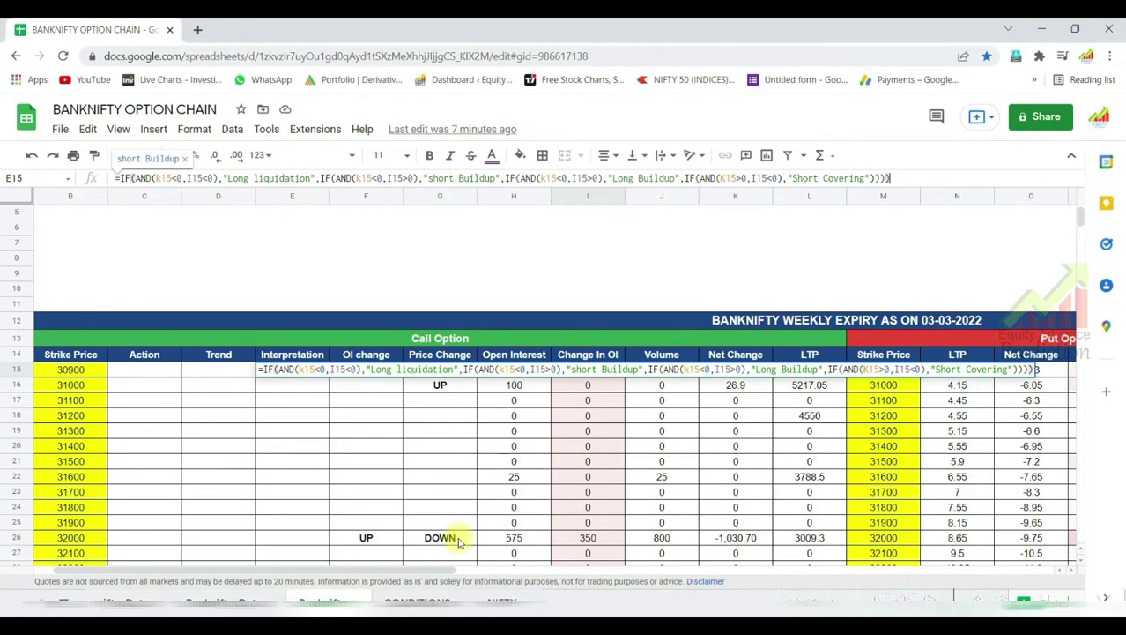
pyautogui.click(869, 178)
pyautogui.write(', ')
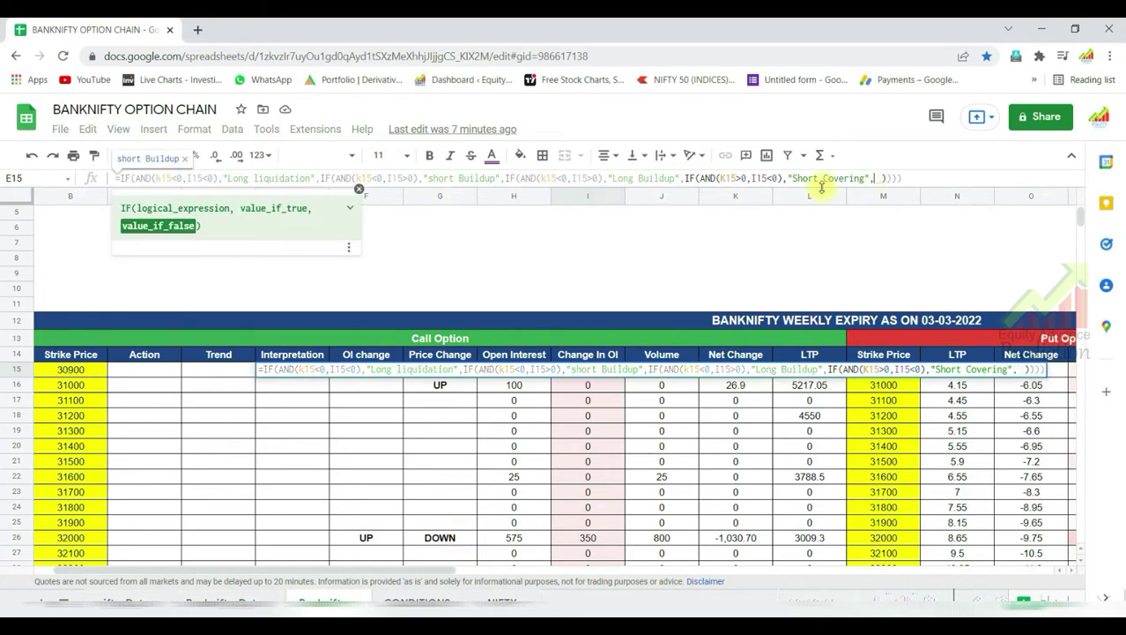
pyautogui.write('""')
pyautogui.press('Return')
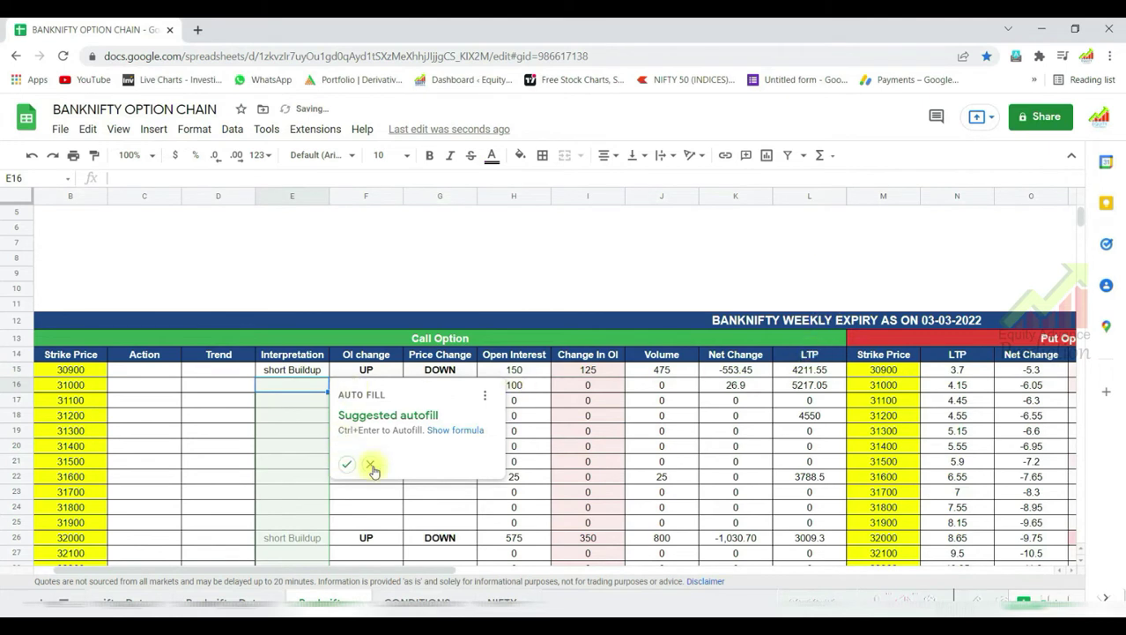
# Fill the Interpretation formula down and make column E bold and centred
pyautogui.click(345, 465)
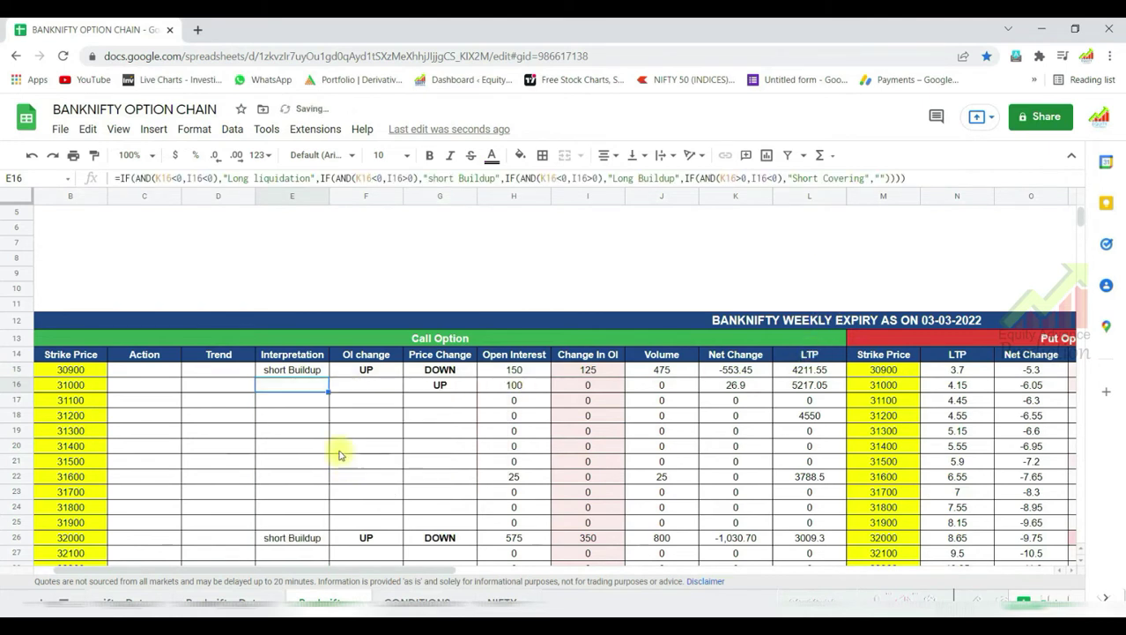
pyautogui.click(273, 196)
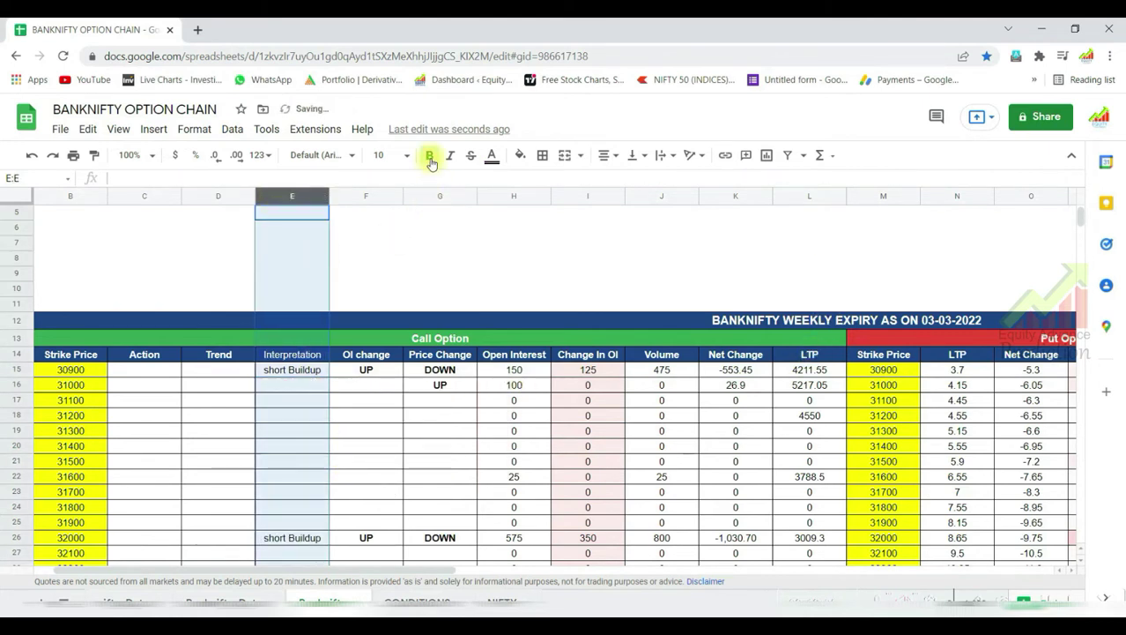
pyautogui.click(430, 155)
pyautogui.click(606, 155)
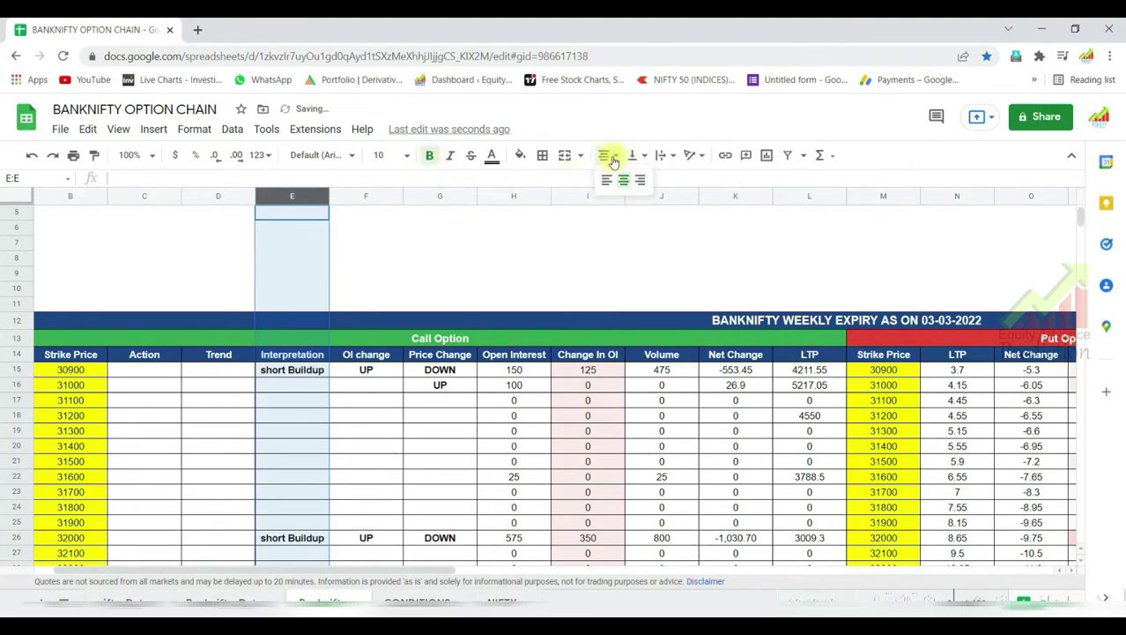
pyautogui.click(624, 180)
pyautogui.scroll(-15, 370, 423)
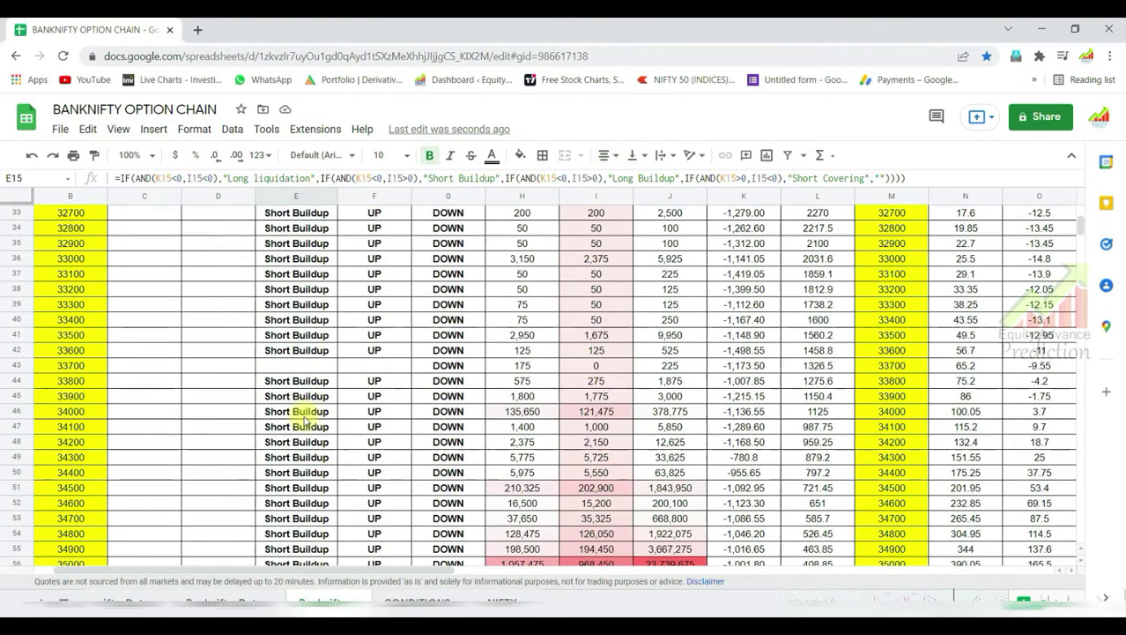
pyautogui.scroll(-3, 304, 421)
pyautogui.scroll(-2, 299, 401)
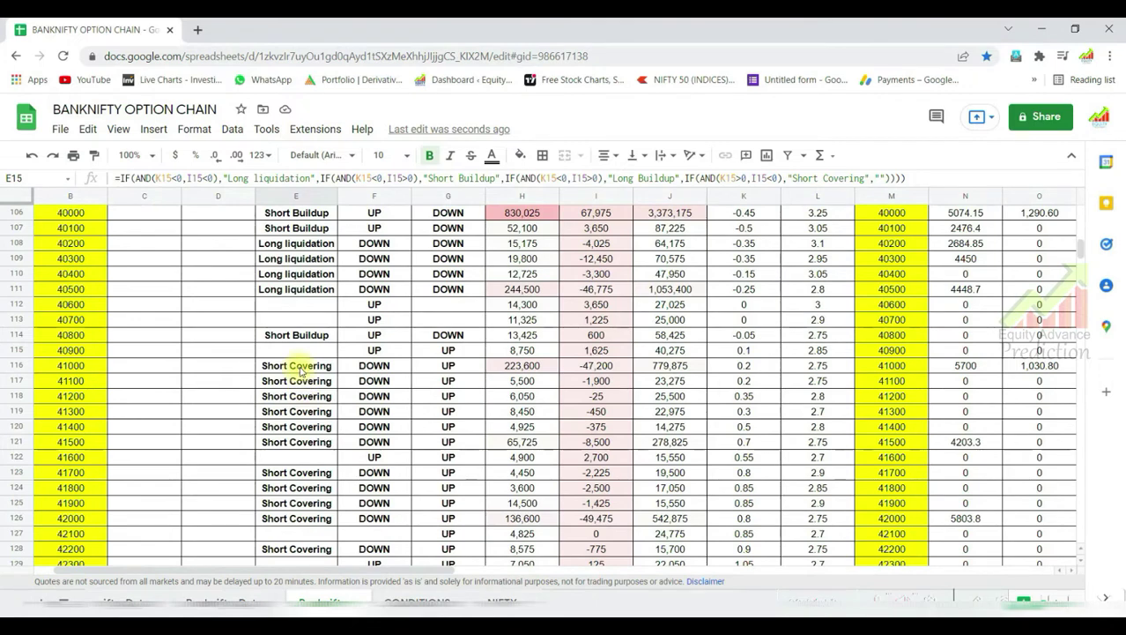
# Apply all borders to the CONDITIONS sheet table, then return to Banknifty
pyautogui.hotkey('ctrl', 'shift', 'pagedown')
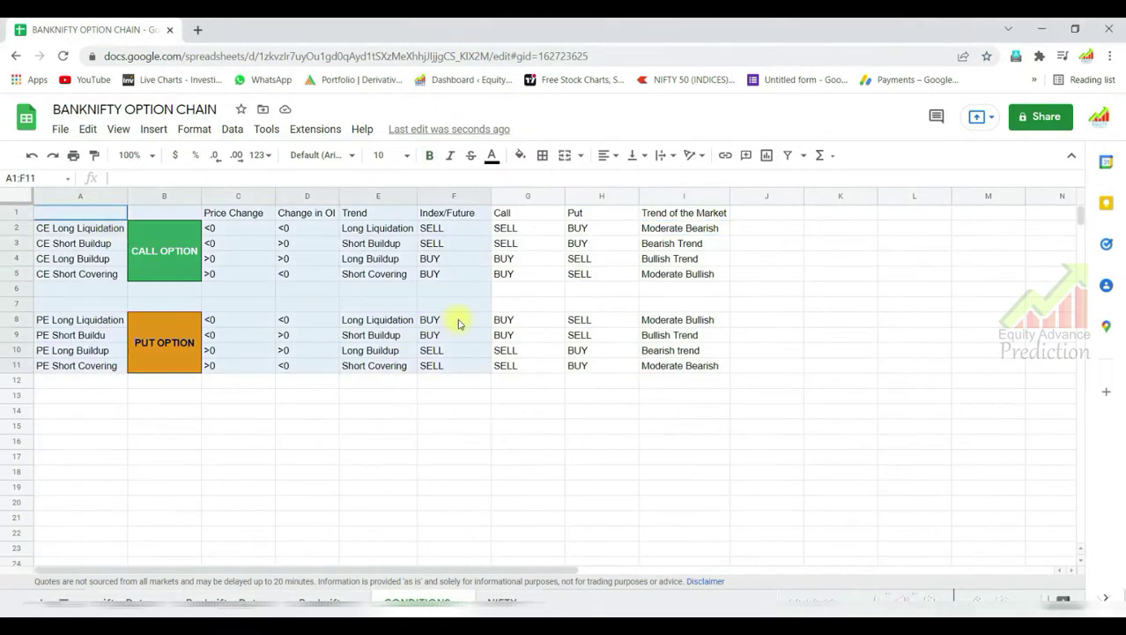
pyautogui.click(542, 156)
pyautogui.click(545, 182)
pyautogui.click(506, 334)
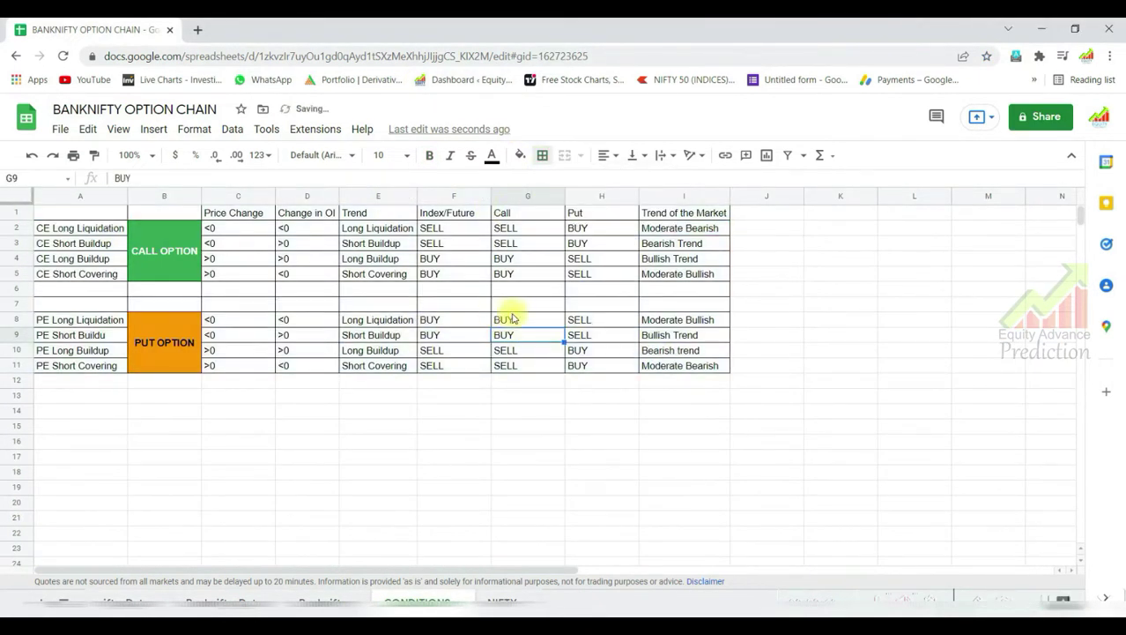
pyautogui.click(319, 603)
# In D15, map Long liquidation/short Buildup to Bearish, Long Buildup/Short Covering to Bullish, else blank
pyautogui.click(202, 293)
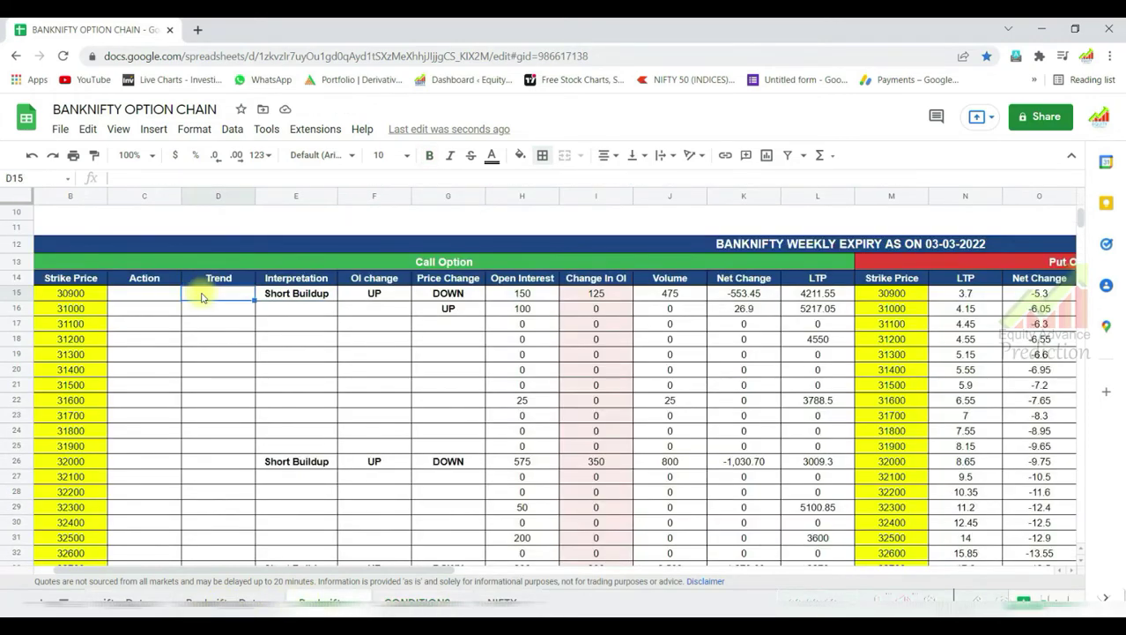
pyautogui.write('=I')
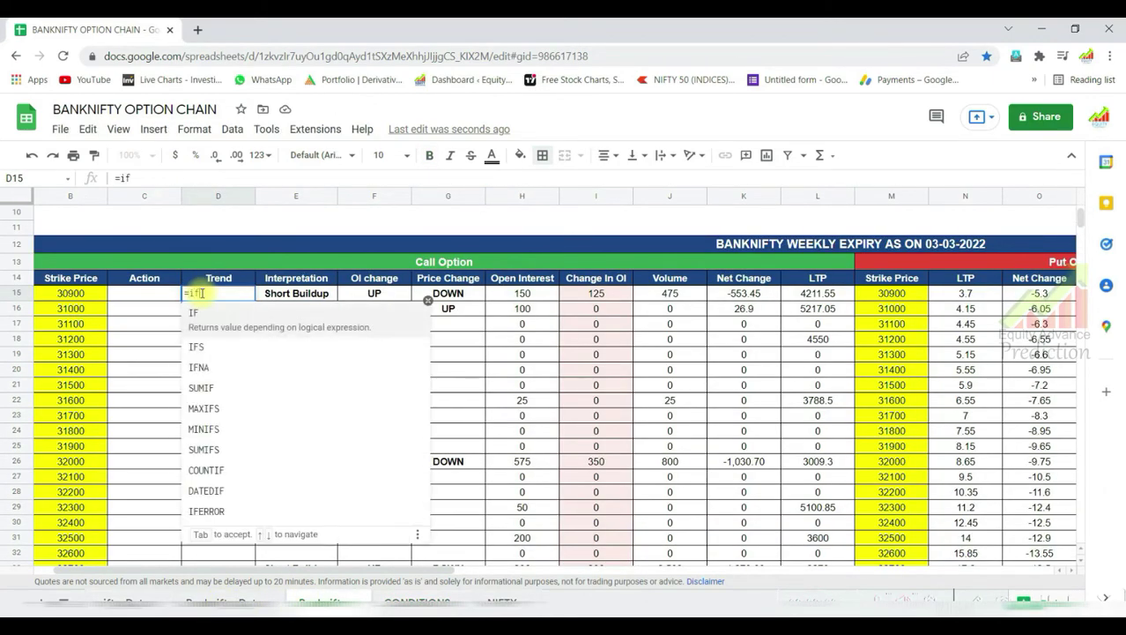
pyautogui.write('F(or')
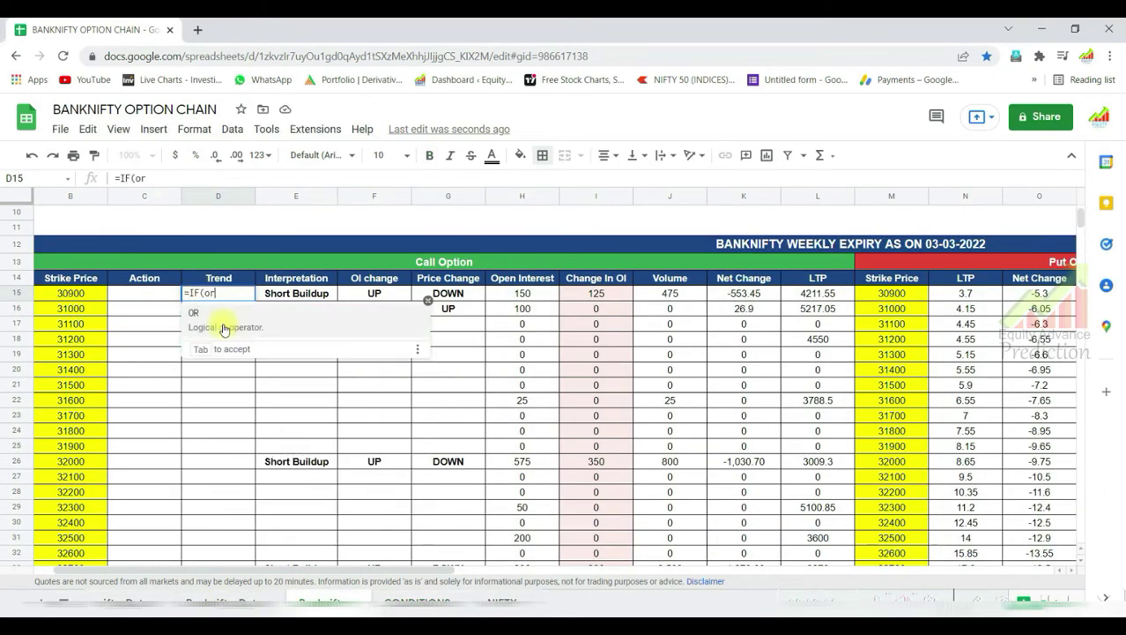
pyautogui.write('(E1')
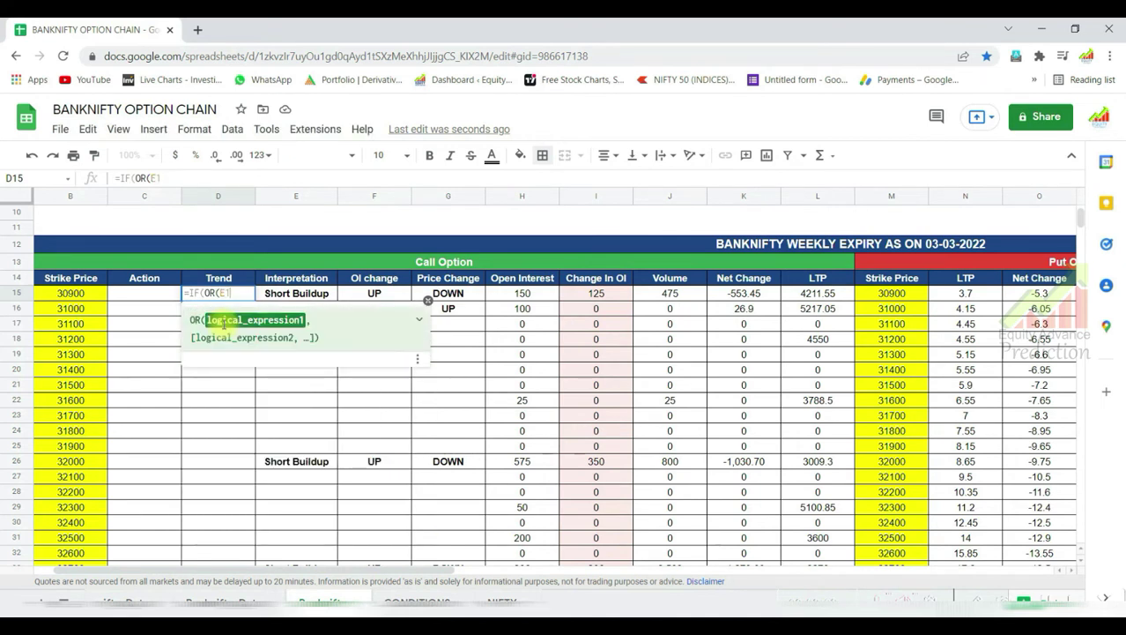
pyautogui.write('5=')
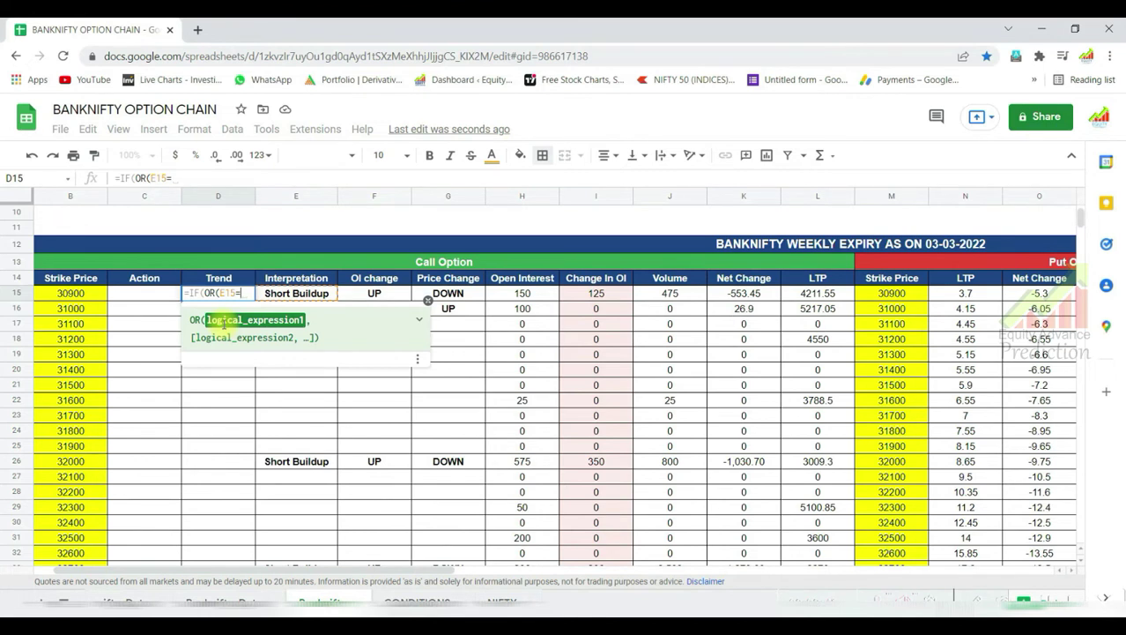
pyautogui.write('"Long Liquidation')
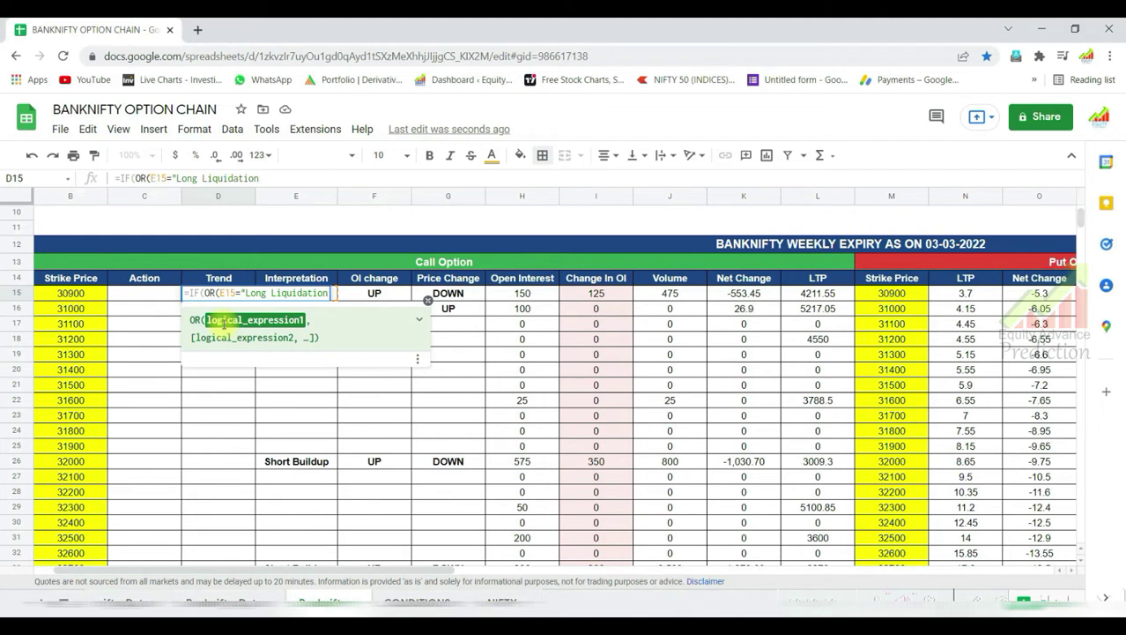
pyautogui.write('",')
pyautogui.write('E15')
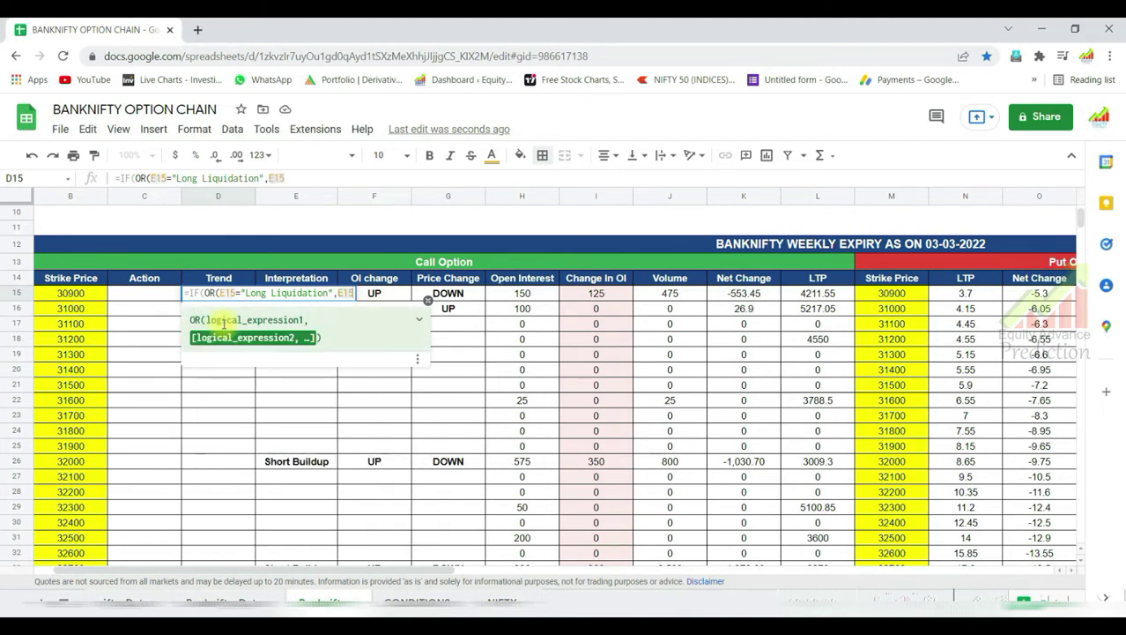
pyautogui.write('="Short Buildup')
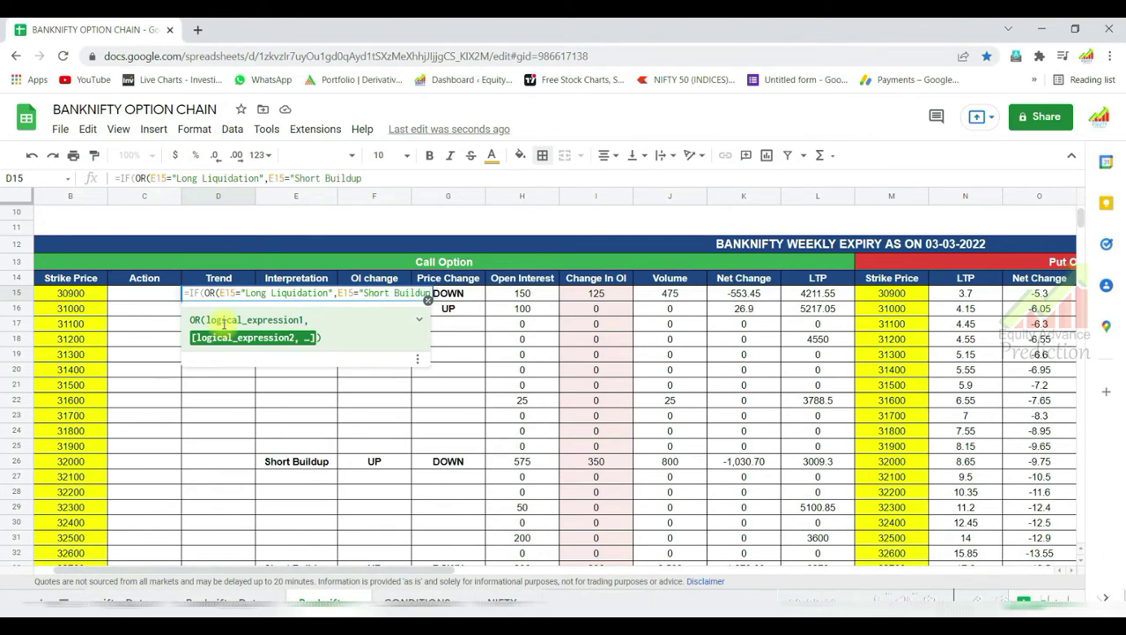
pyautogui.write('"),')
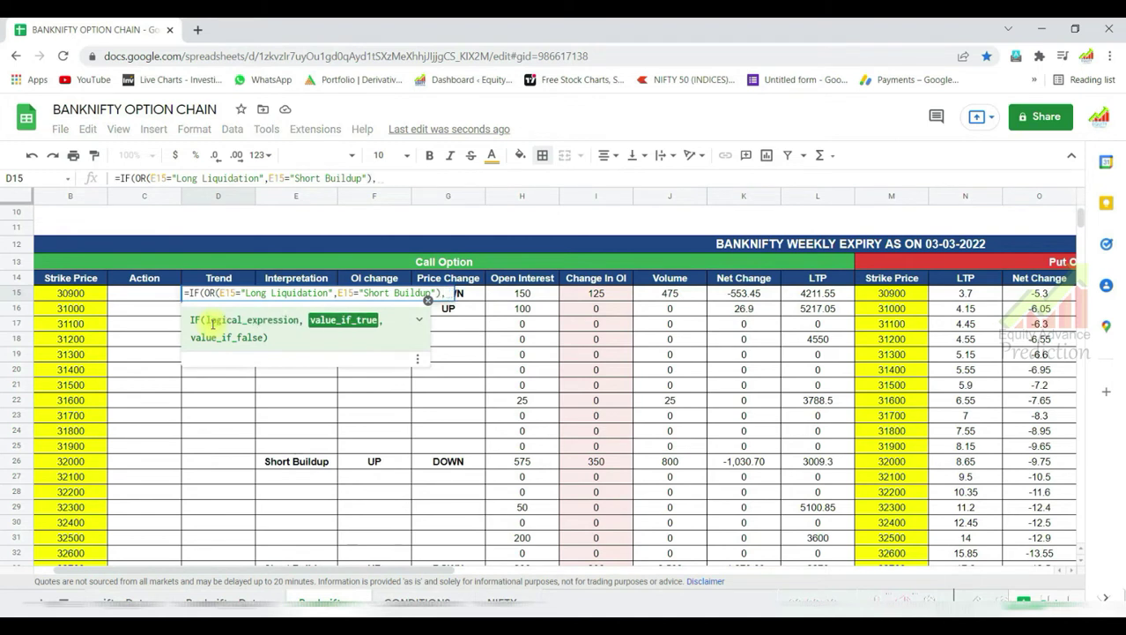
pyautogui.write('"Bearish')
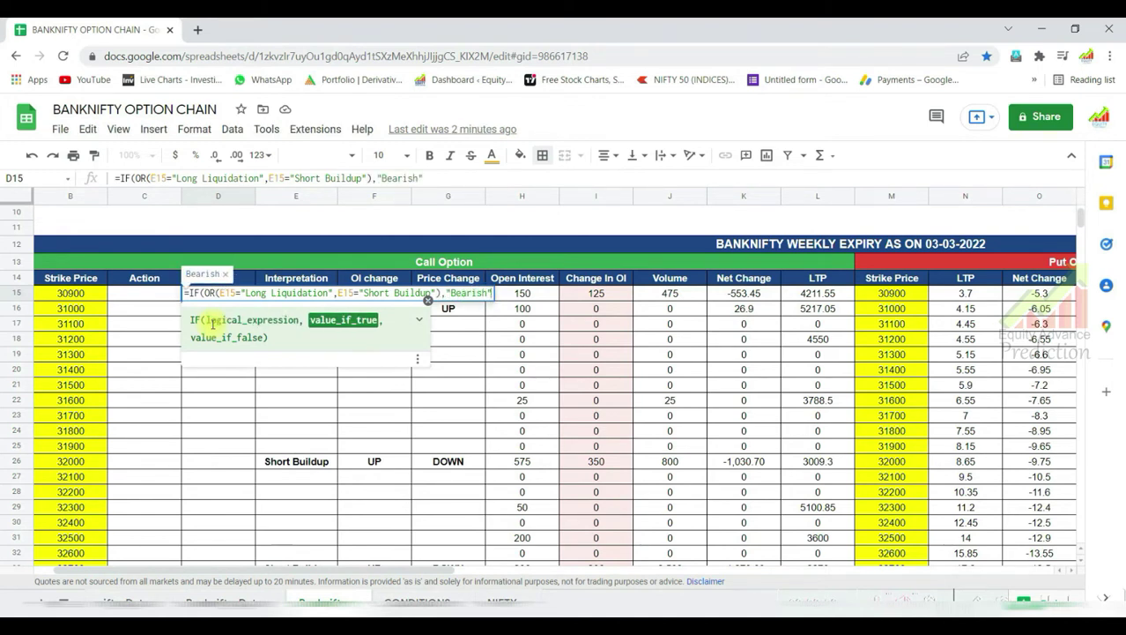
pyautogui.write(',IF')
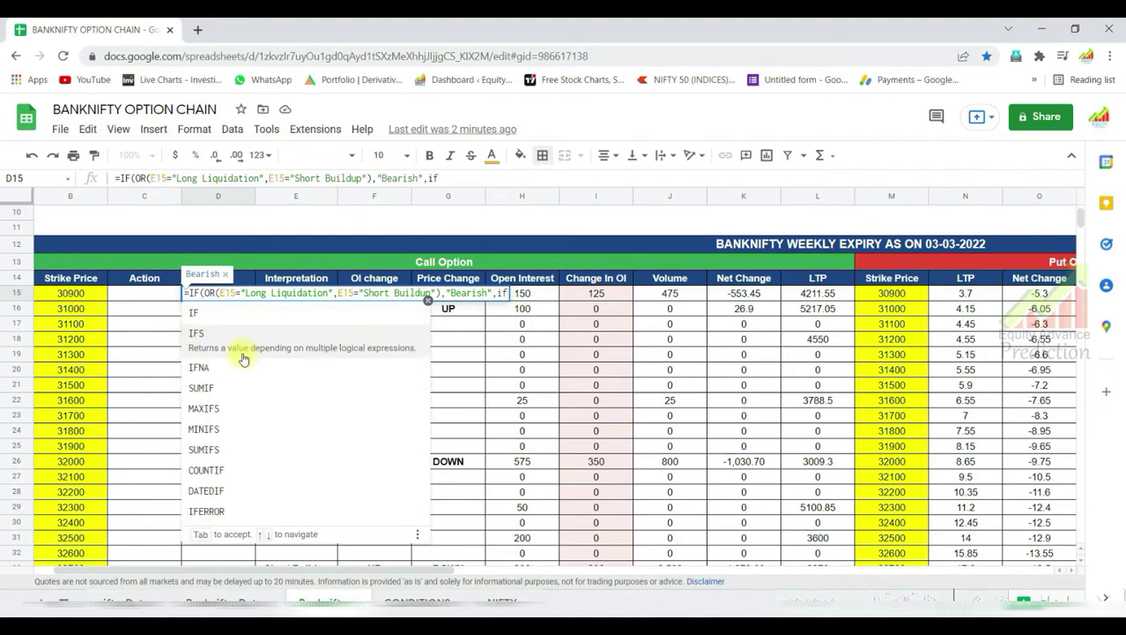
pyautogui.write('(OR')
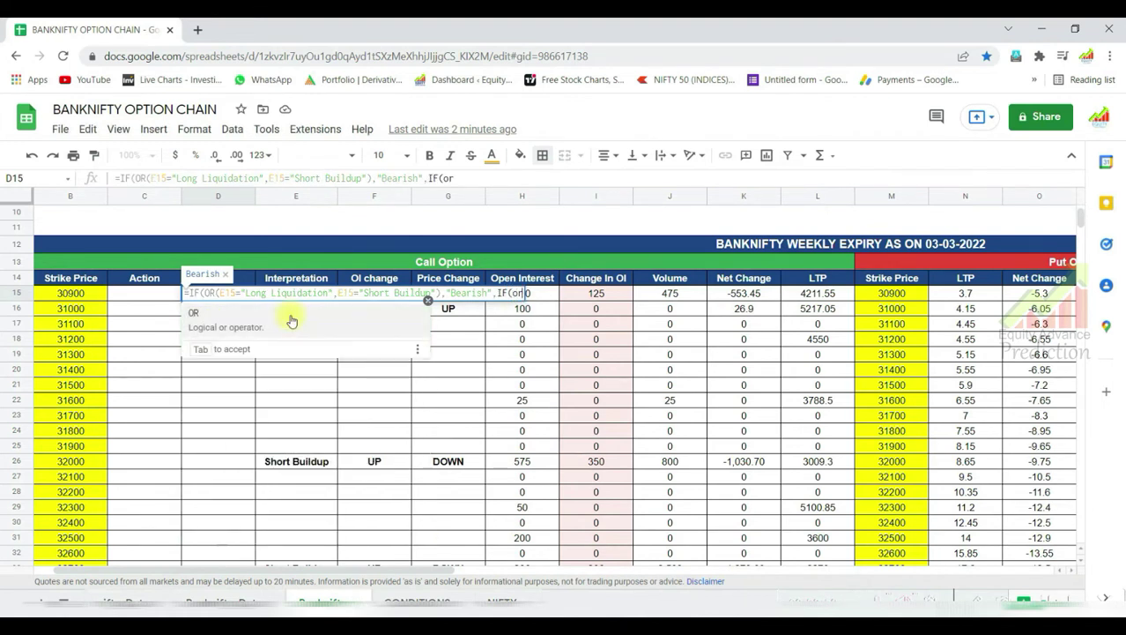
pyautogui.write('("Long Build')
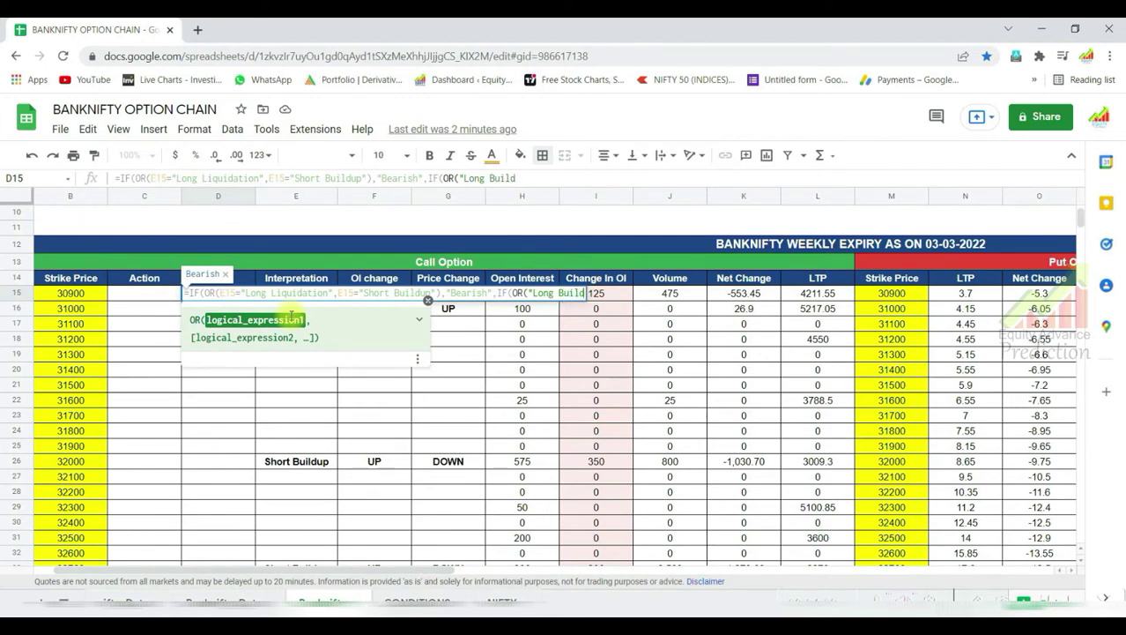
pyautogui.write('up",E15')
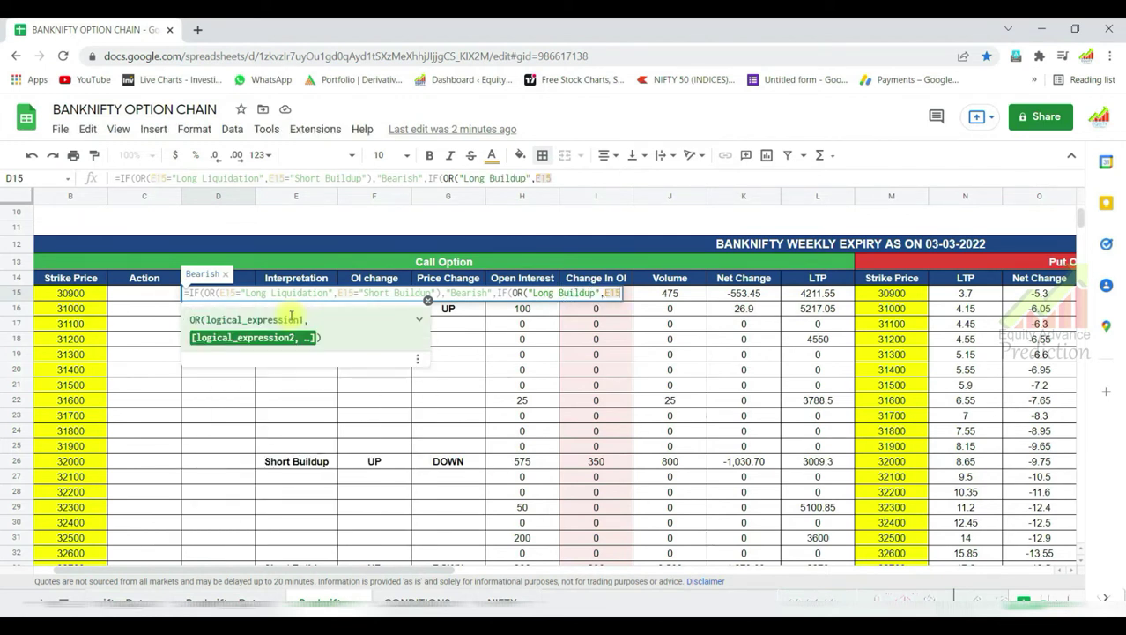
pyautogui.write('="Sh')
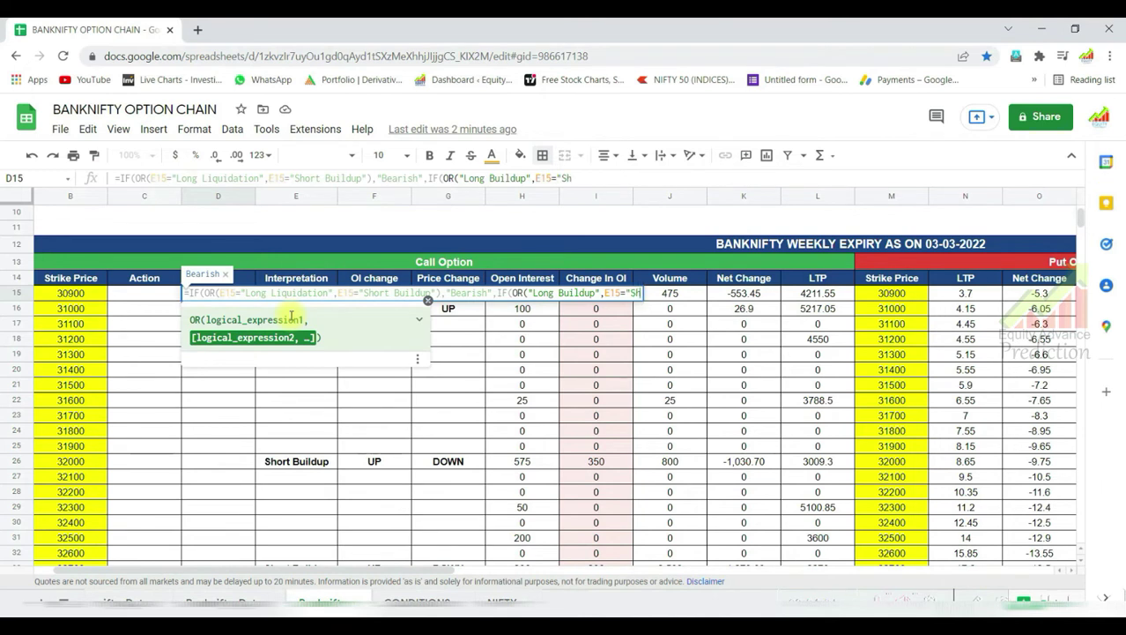
pyautogui.write('ort Covering')
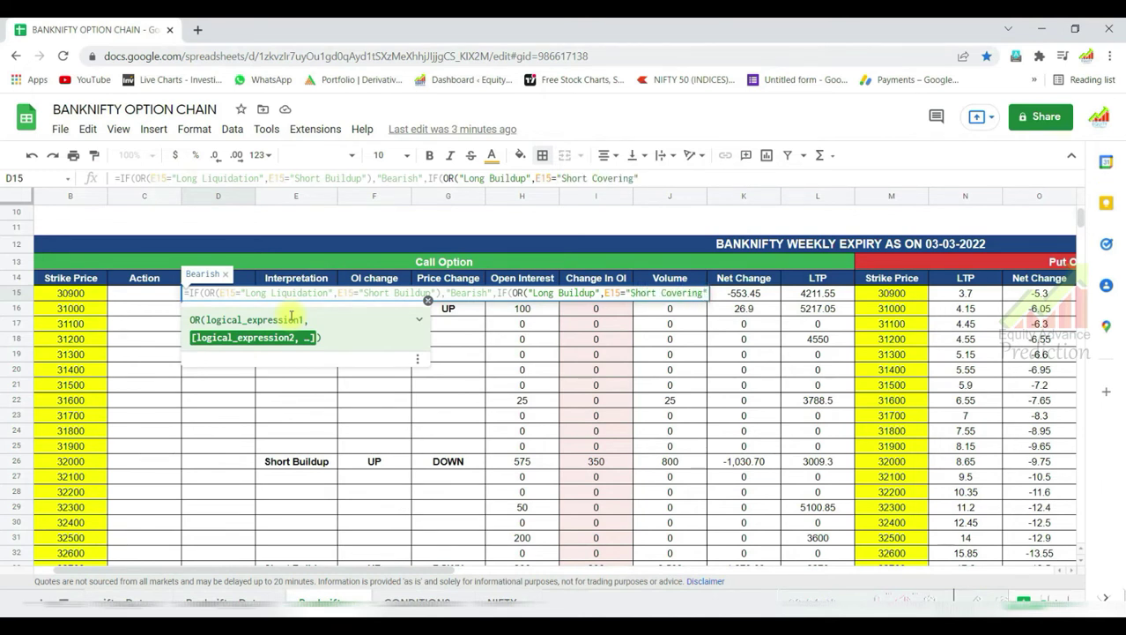
pyautogui.write('),')
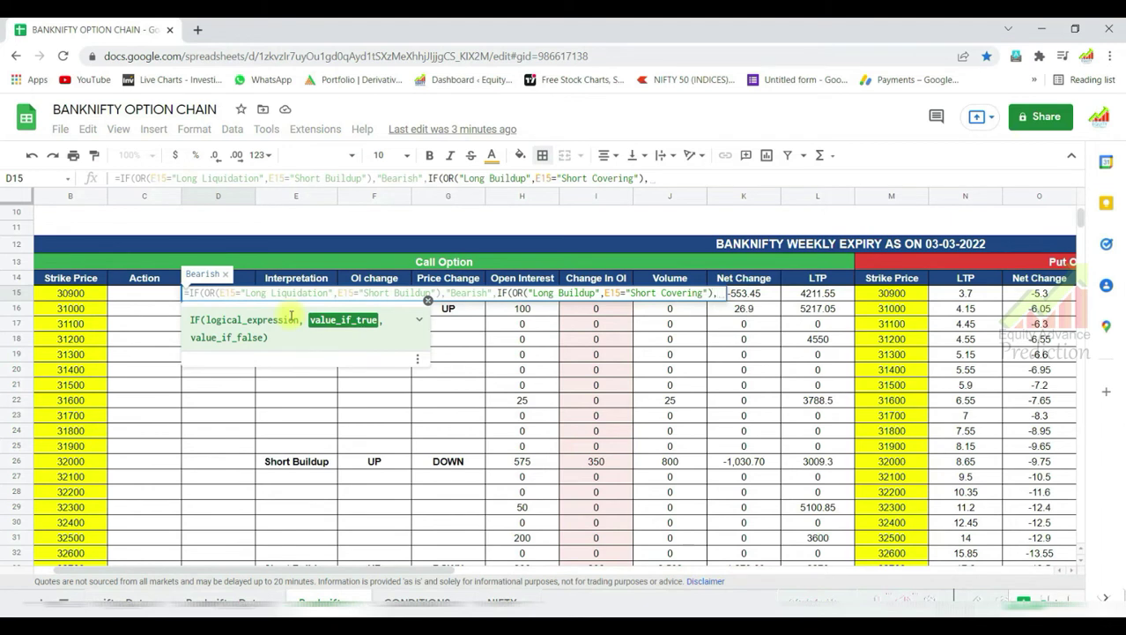
pyautogui.write('"Bullis')
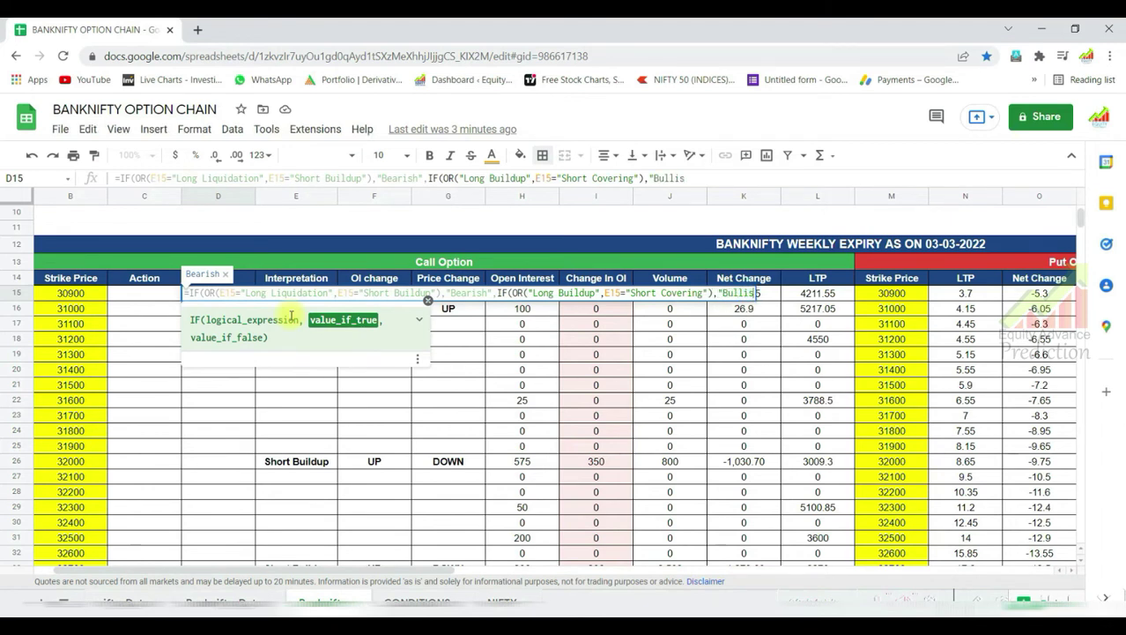
pyautogui.write('h",')
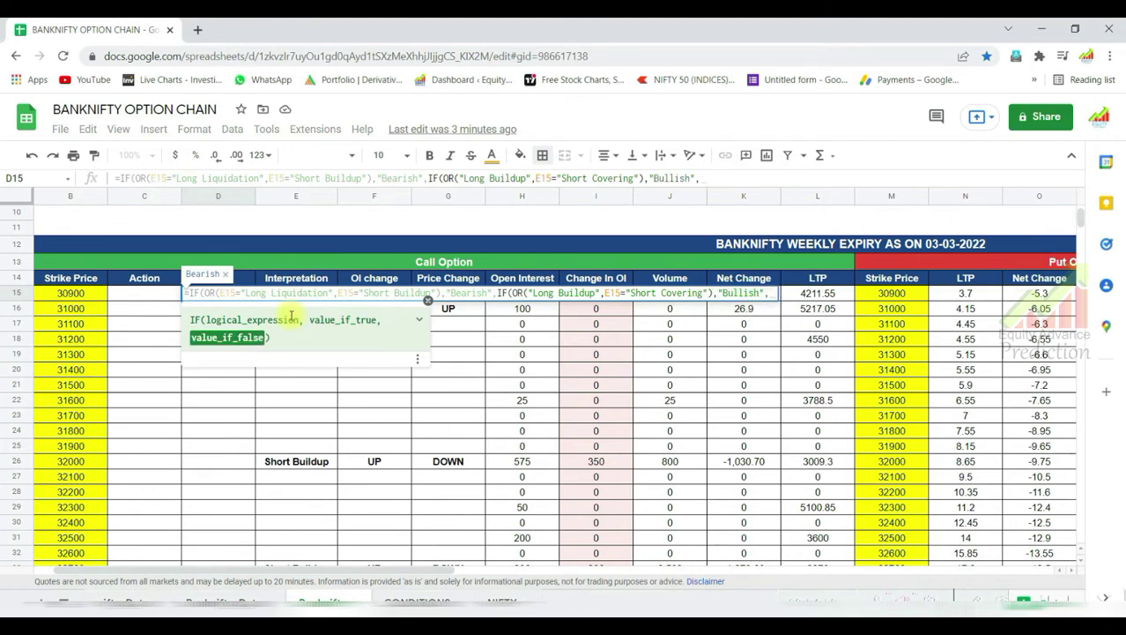
pyautogui.write('""')
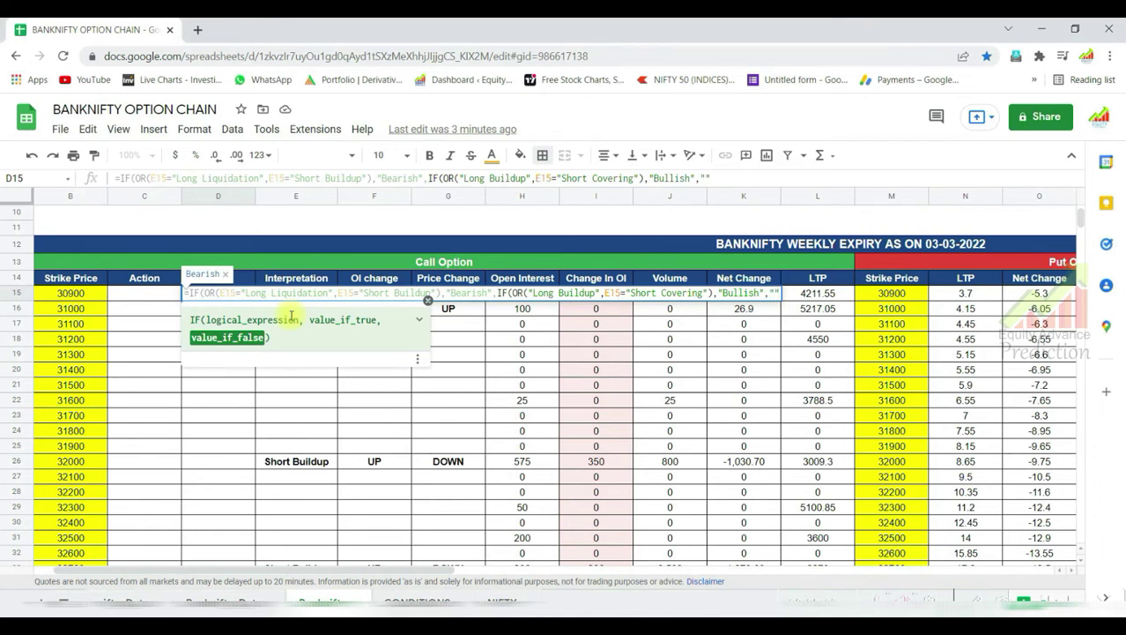
pyautogui.write('))')
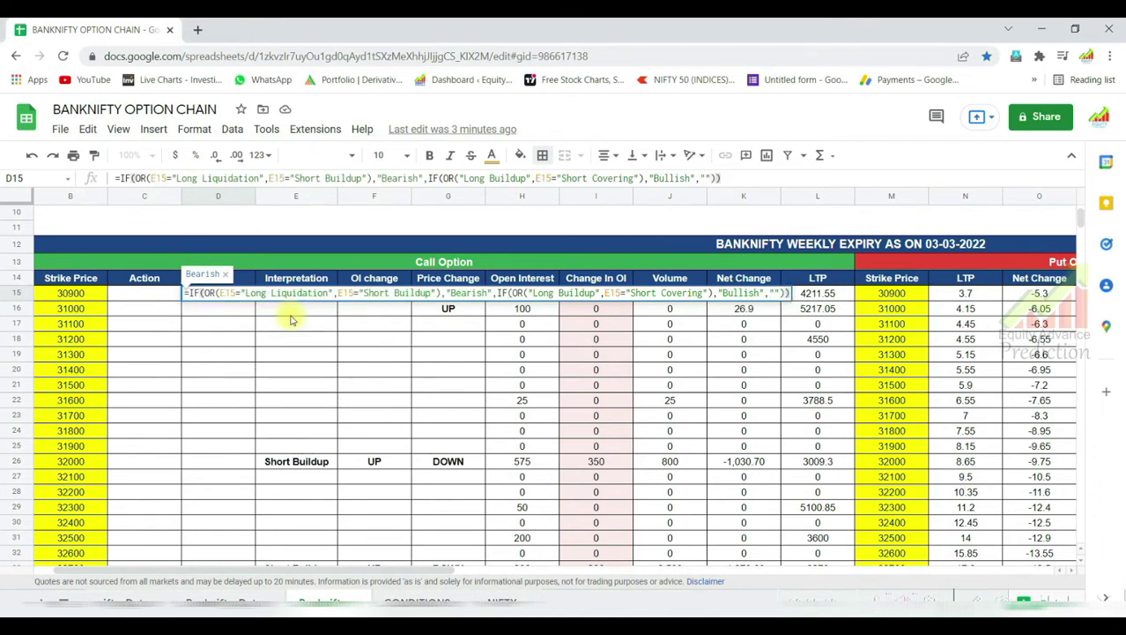
pyautogui.press('Return')
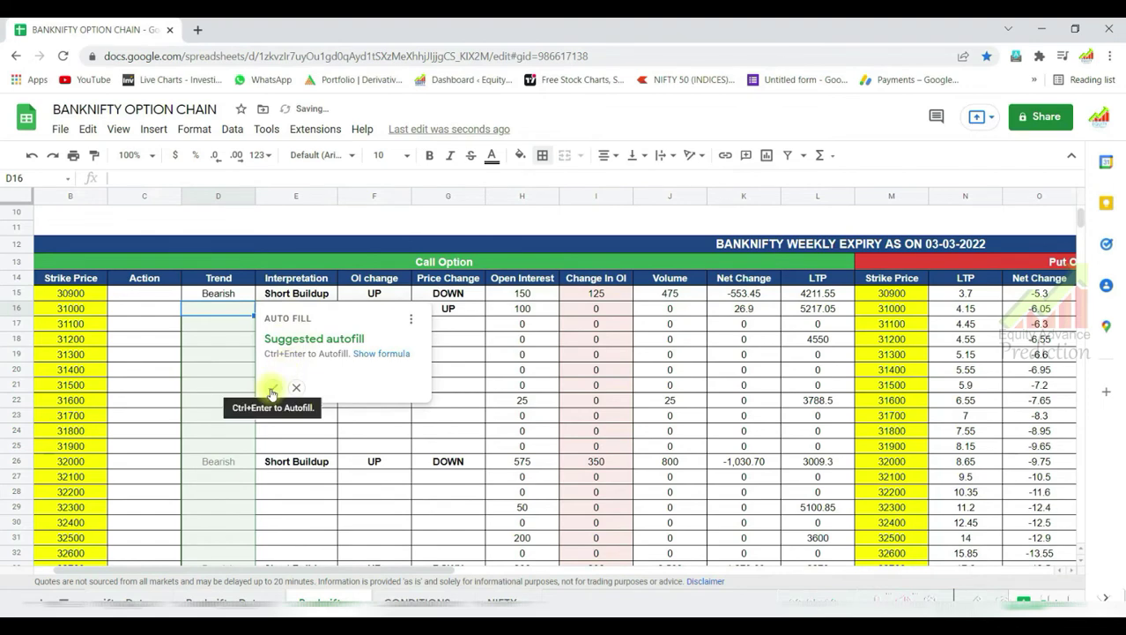
# Fill the Trend formula down column D and review the Bearish and #VALUE! results
pyautogui.click(271, 393)
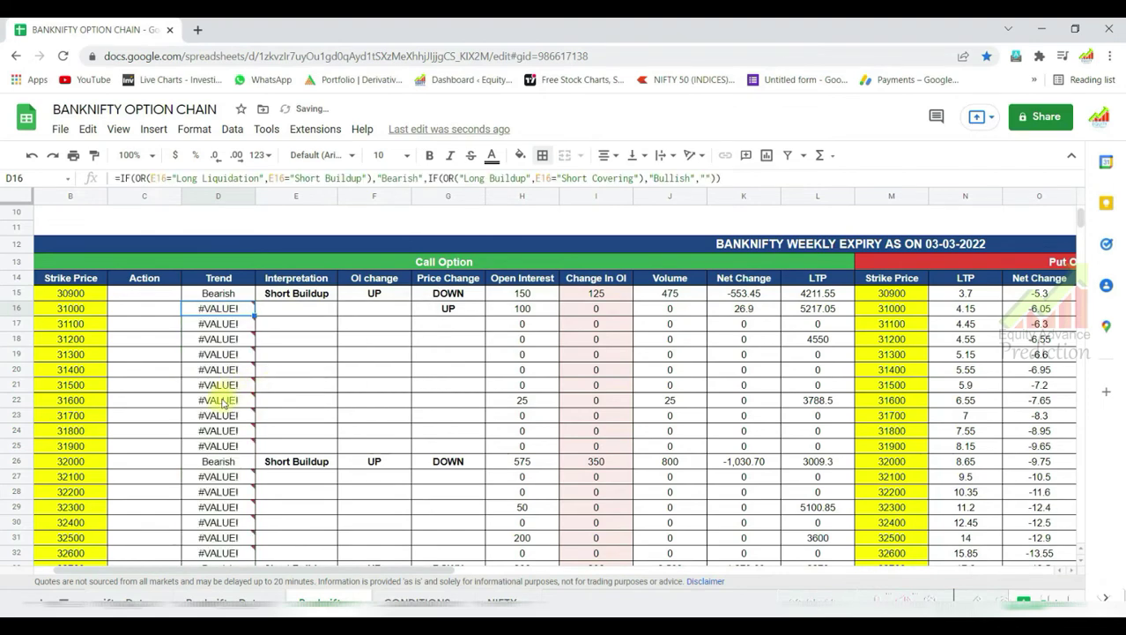
pyautogui.scroll(-4, 223, 403)
pyautogui.scroll(-1, 223, 403)
pyautogui.scroll(-2, 223, 403)
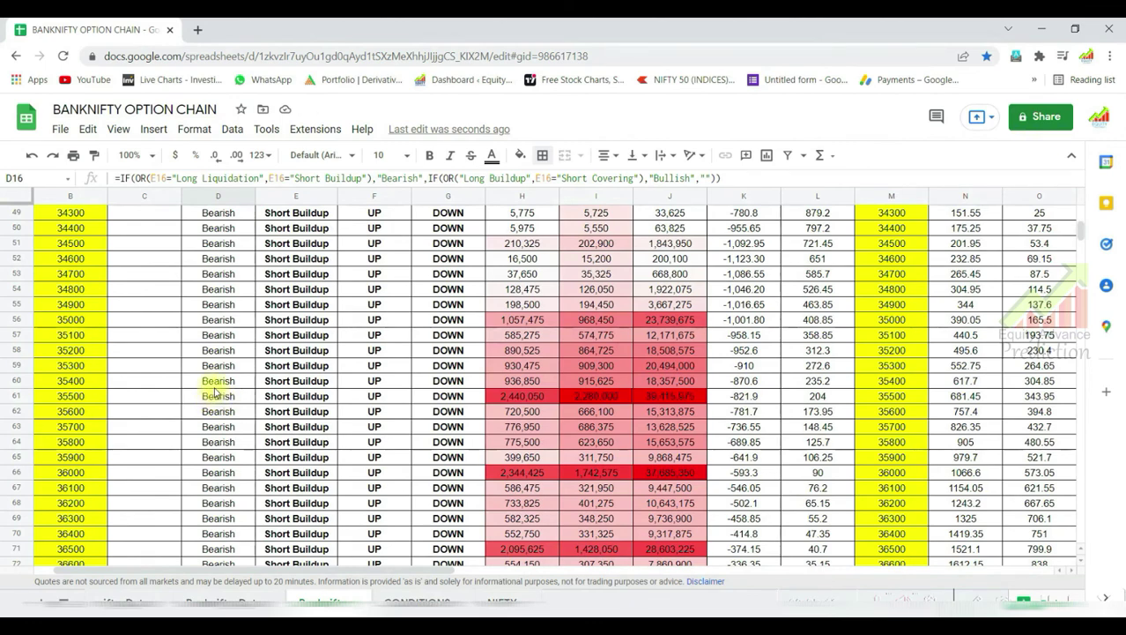
pyautogui.scroll(-2, 223, 403)
pyautogui.scroll(-6, 227, 396)
pyautogui.scroll(-3, 228, 395)
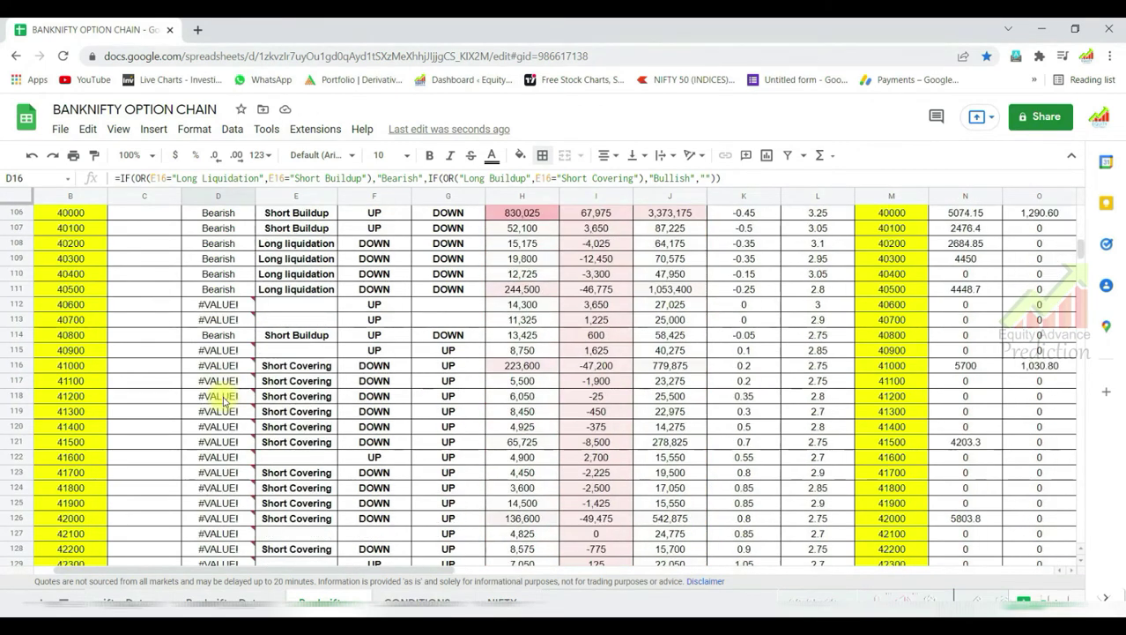
pyautogui.click(240, 322)
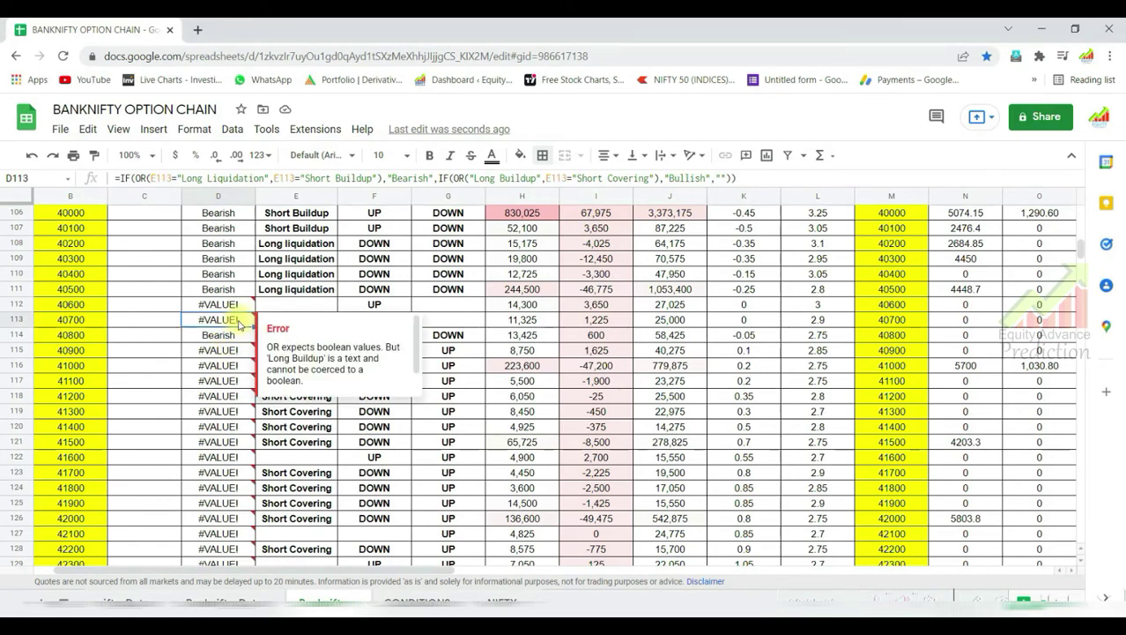
pyautogui.scroll(-3, 216, 395)
pyautogui.scroll(-5, 217, 398)
pyautogui.scroll(6, 218, 399)
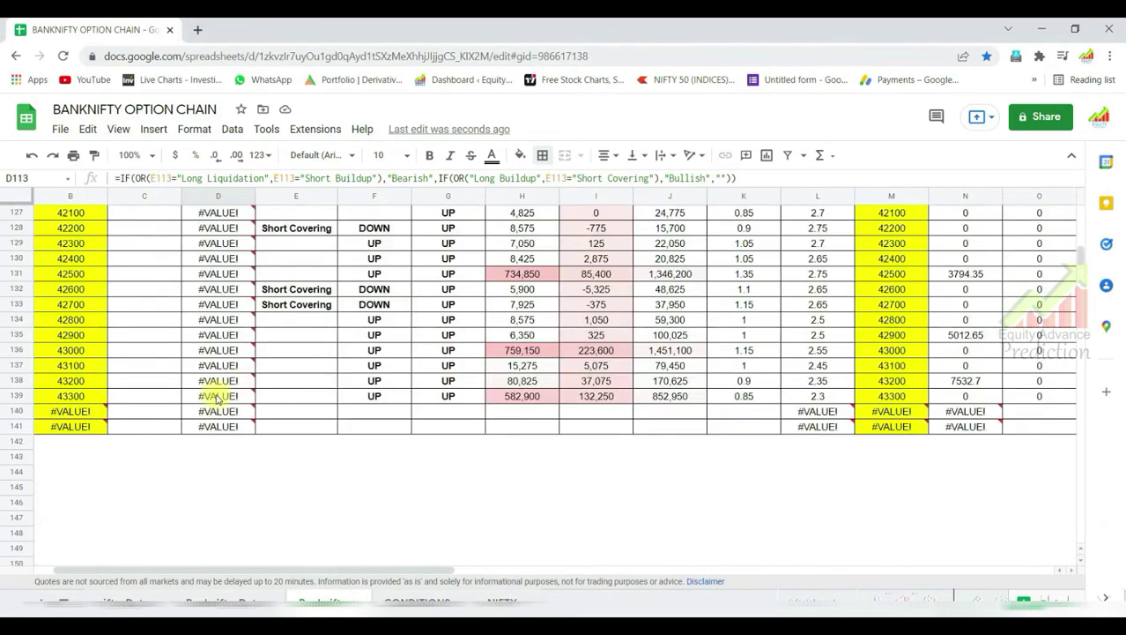
pyautogui.scroll(7, 217, 399)
pyautogui.scroll(4, 218, 398)
pyautogui.scroll(5, 218, 399)
pyautogui.scroll(7, 216, 398)
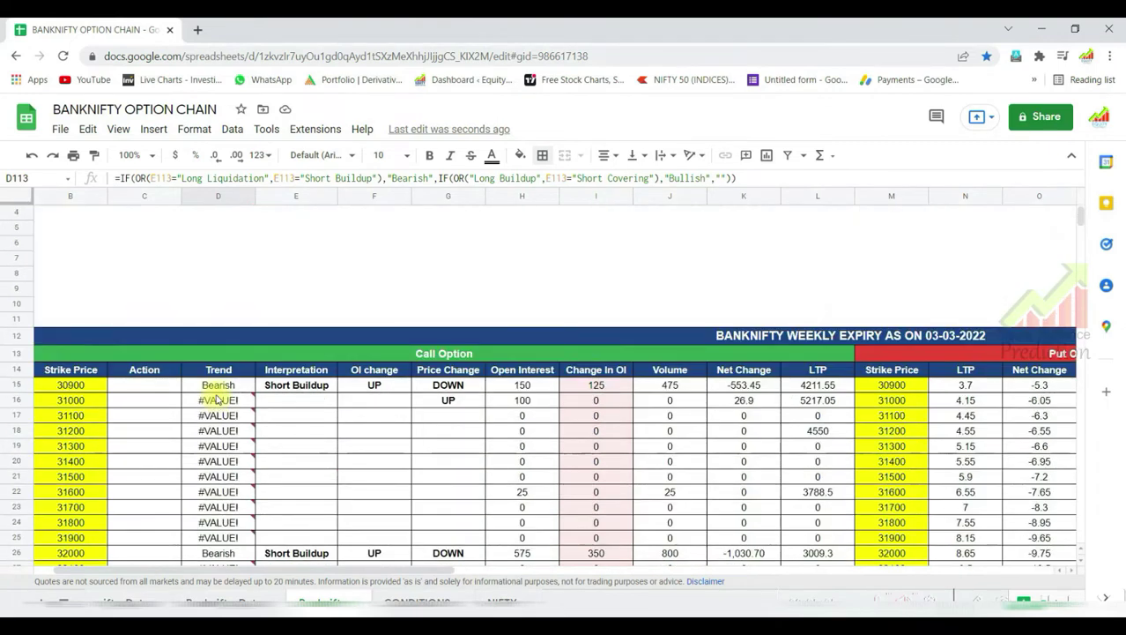
pyautogui.scroll(1, 217, 398)
pyautogui.scroll(-4, 218, 399)
pyautogui.scroll(5, 217, 399)
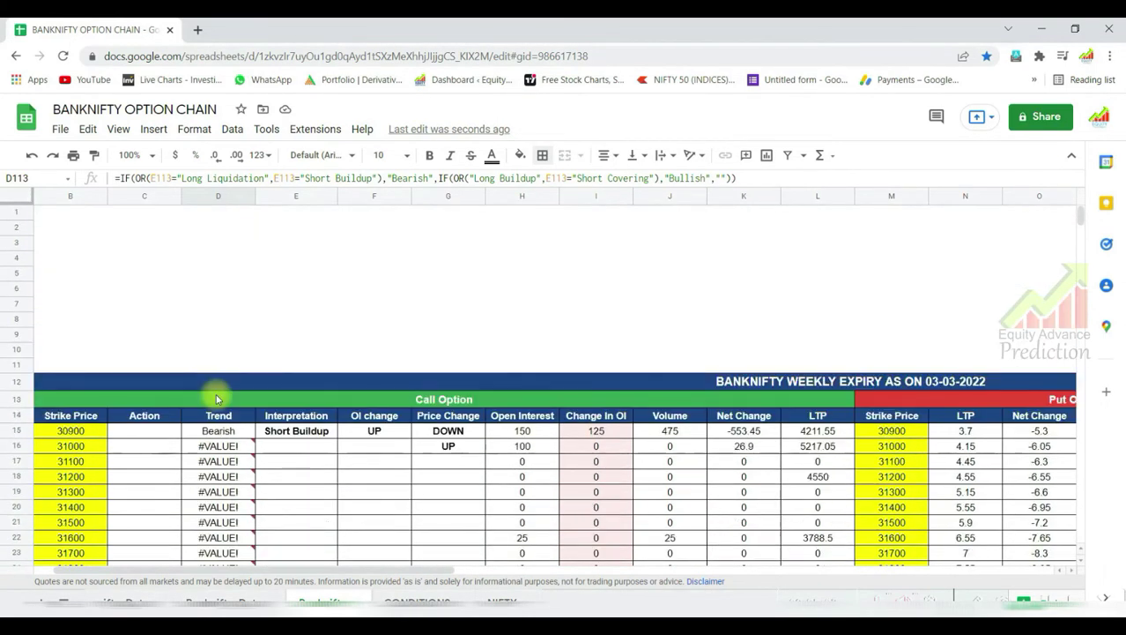
pyautogui.scroll(-5, 218, 398)
pyautogui.scroll(5, 216, 392)
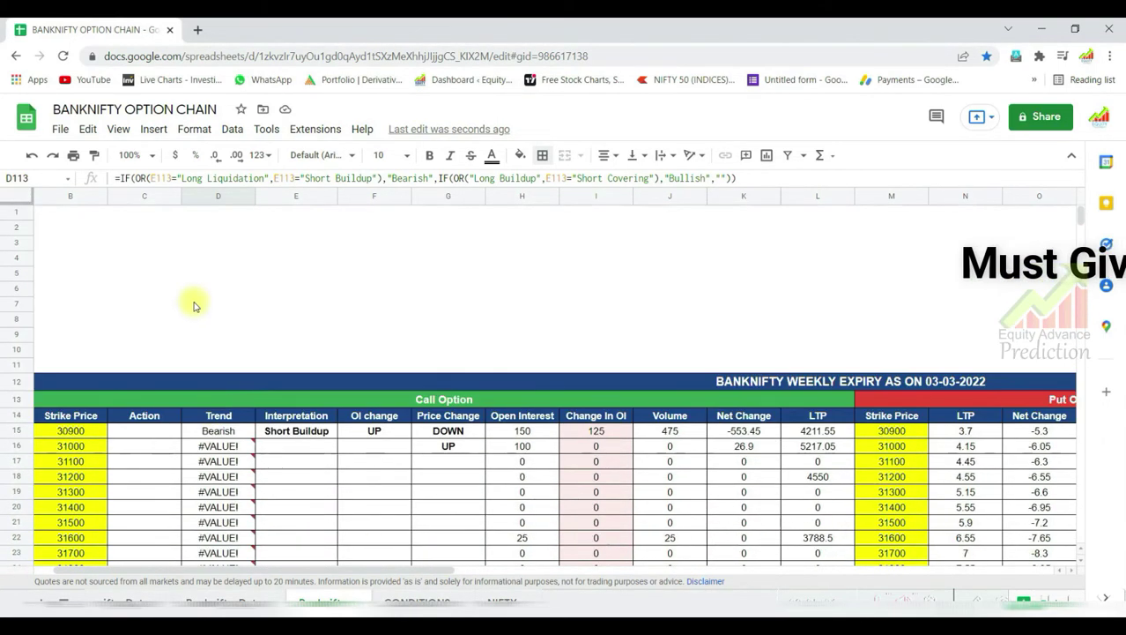
# Make the entire Trend column D bold
pyautogui.click(195, 194)
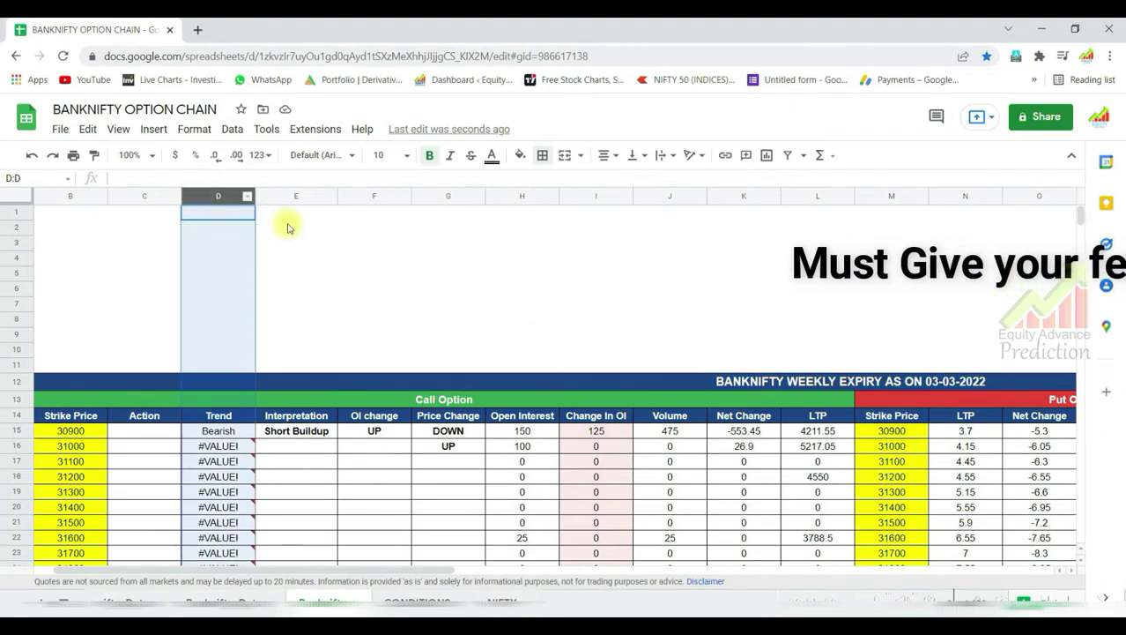
pyautogui.click(430, 156)
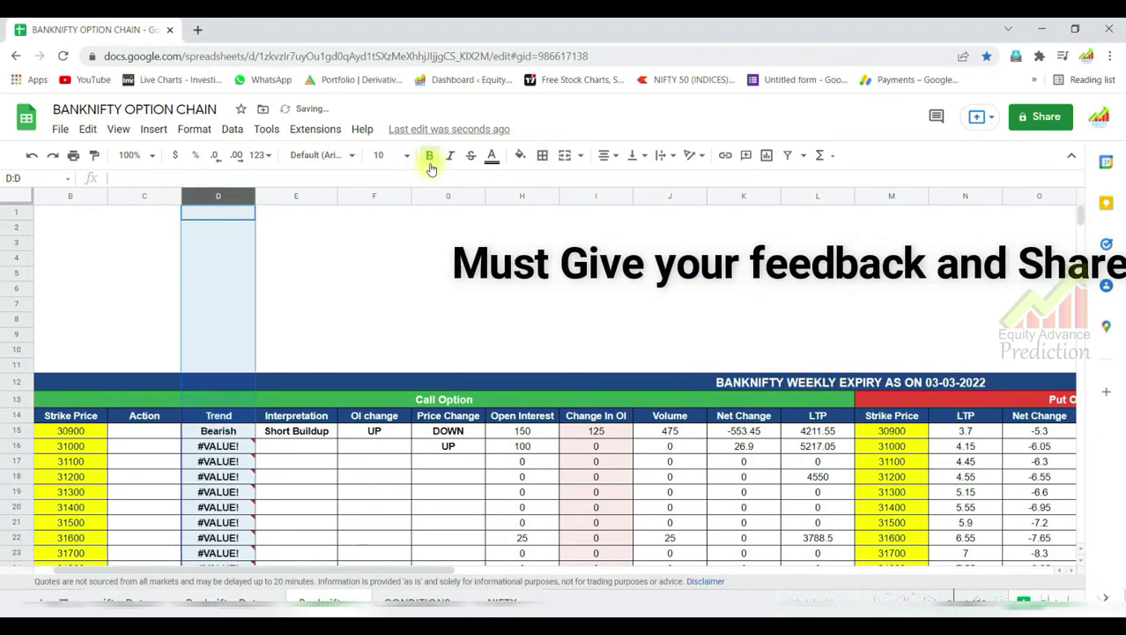
pyautogui.scroll(-5, 199, 441)
pyautogui.click(201, 487)
pyautogui.scroll(5, 176, 441)
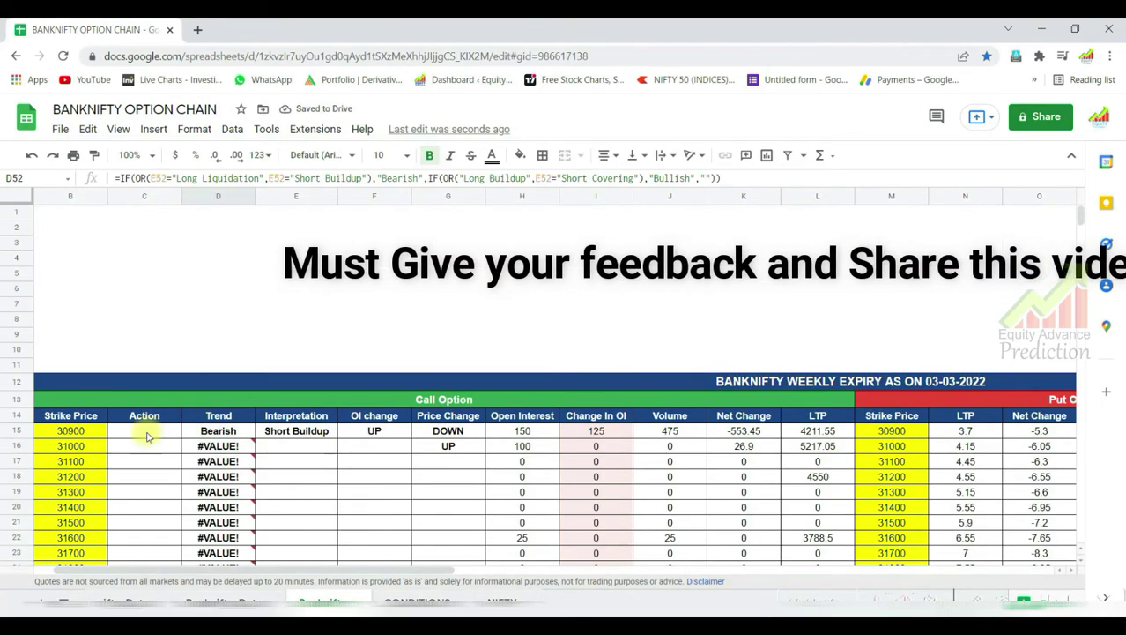
pyautogui.click(147, 435)
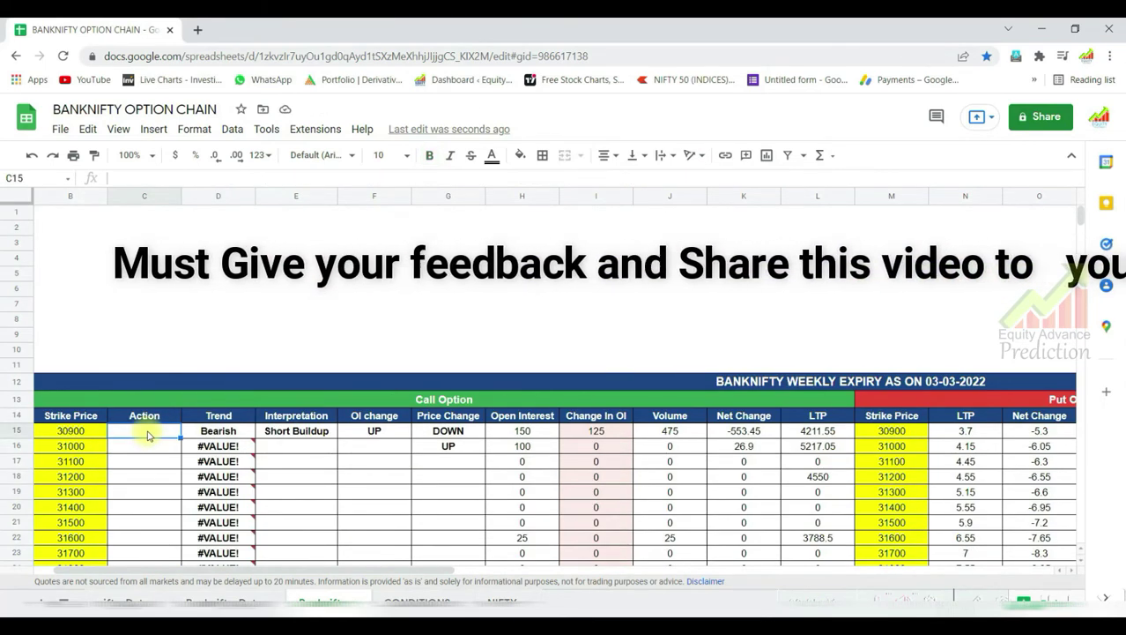
# Enter =IF(D15="Bearish","CE Sell",IF(D15="Bullish","CE Buy","")) in Action cell C15
pyautogui.doubleClick(147, 431)
pyautogui.write('=if')
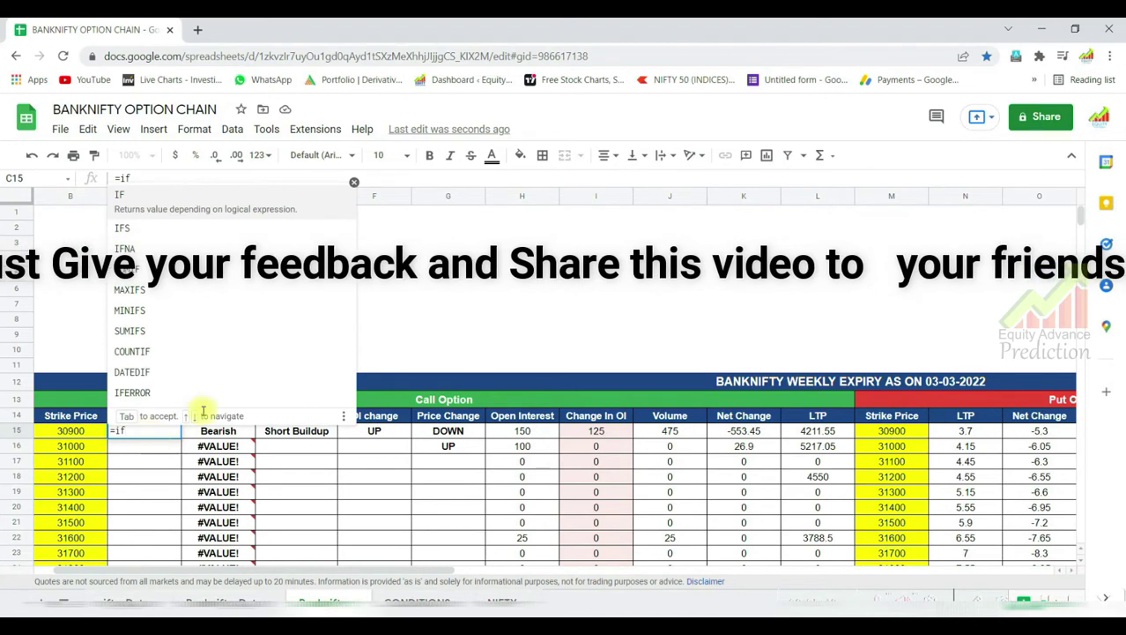
pyautogui.click(208, 205)
pyautogui.write('D')
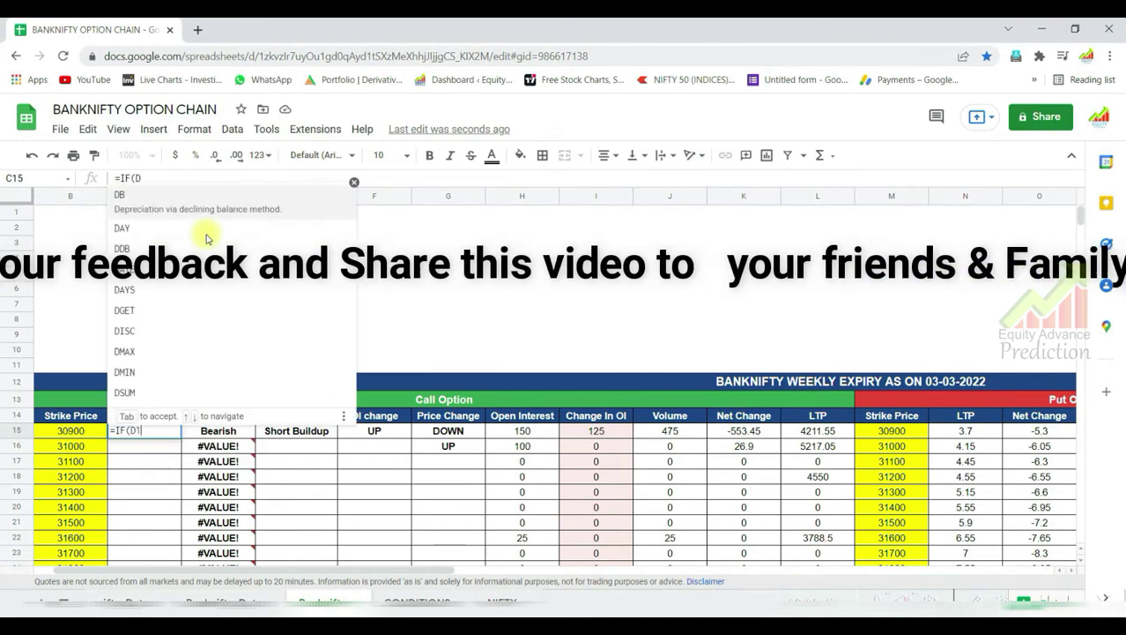
pyautogui.write('15=')
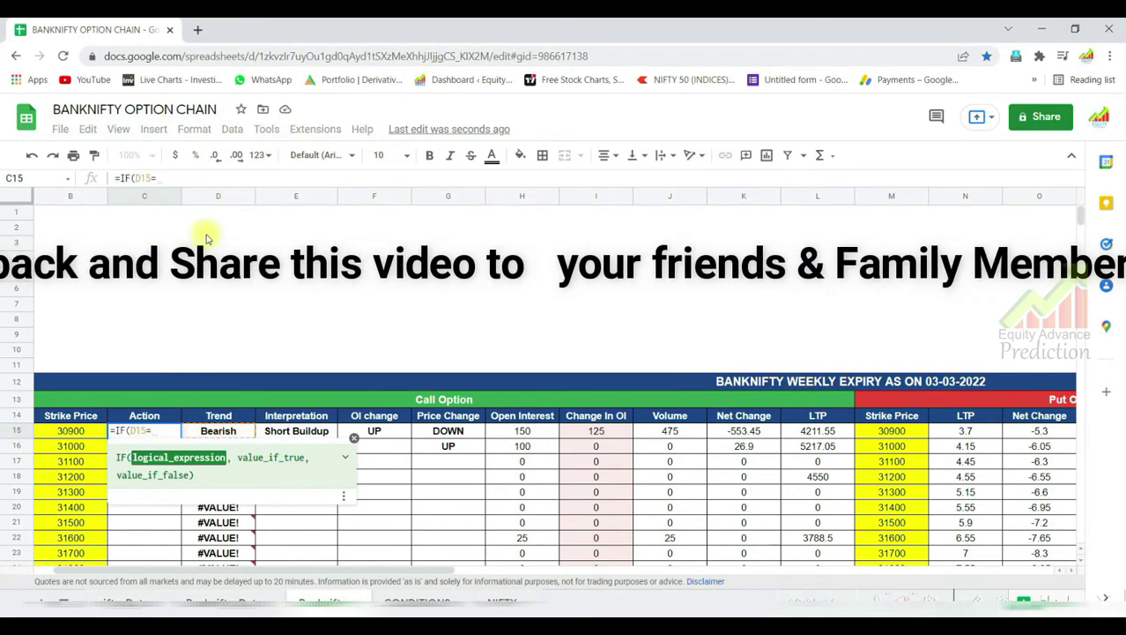
pyautogui.write('"')
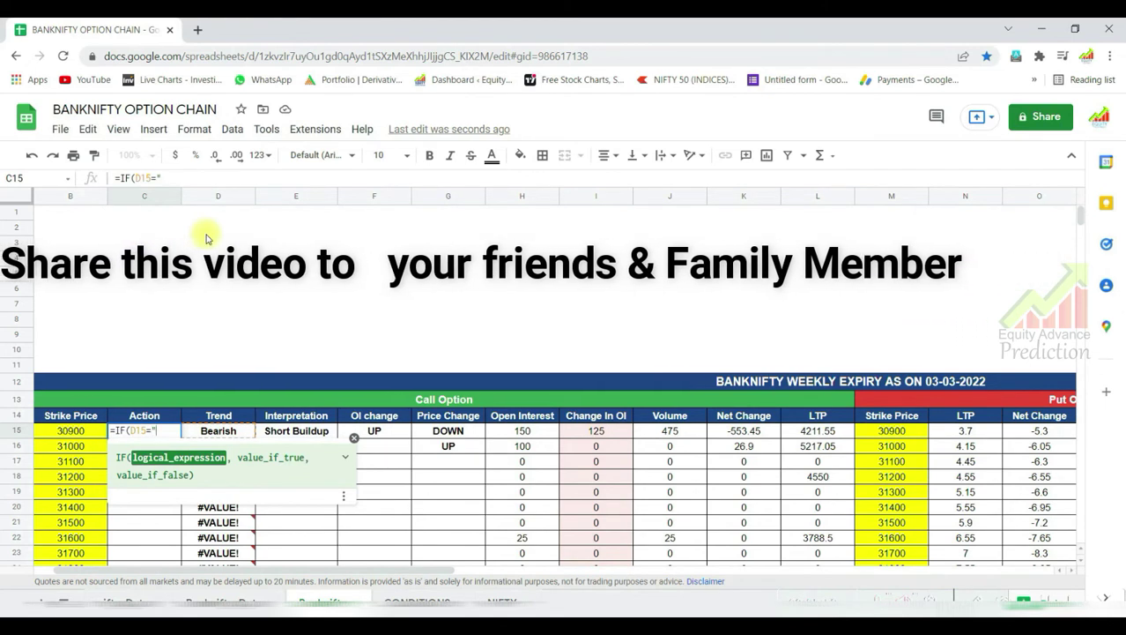
pyautogui.write('Bearish')
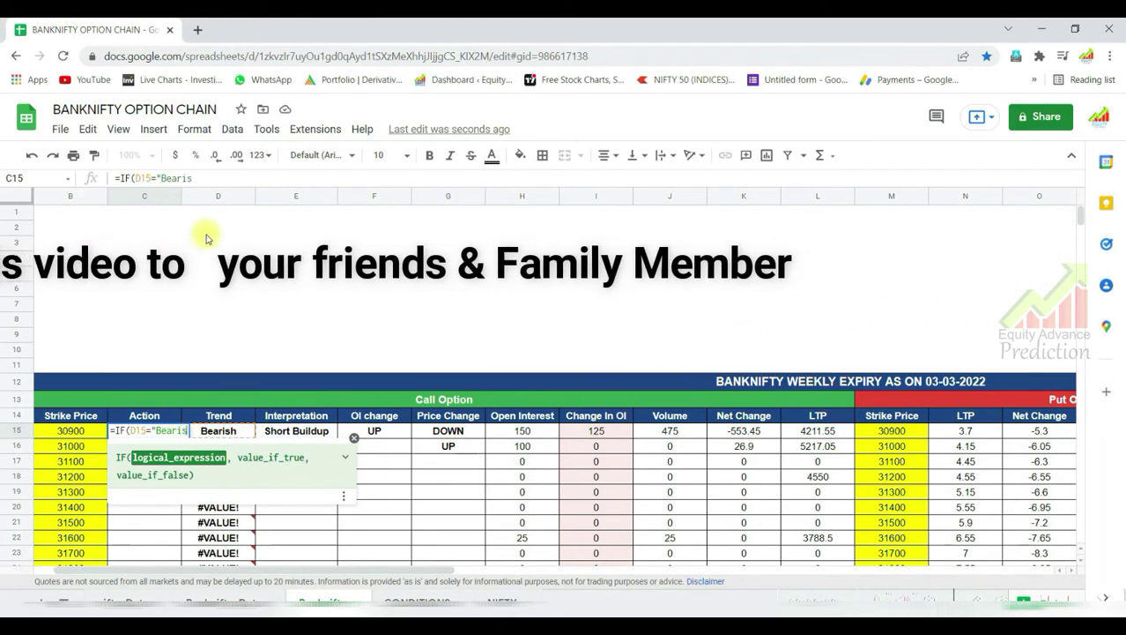
pyautogui.write('"')
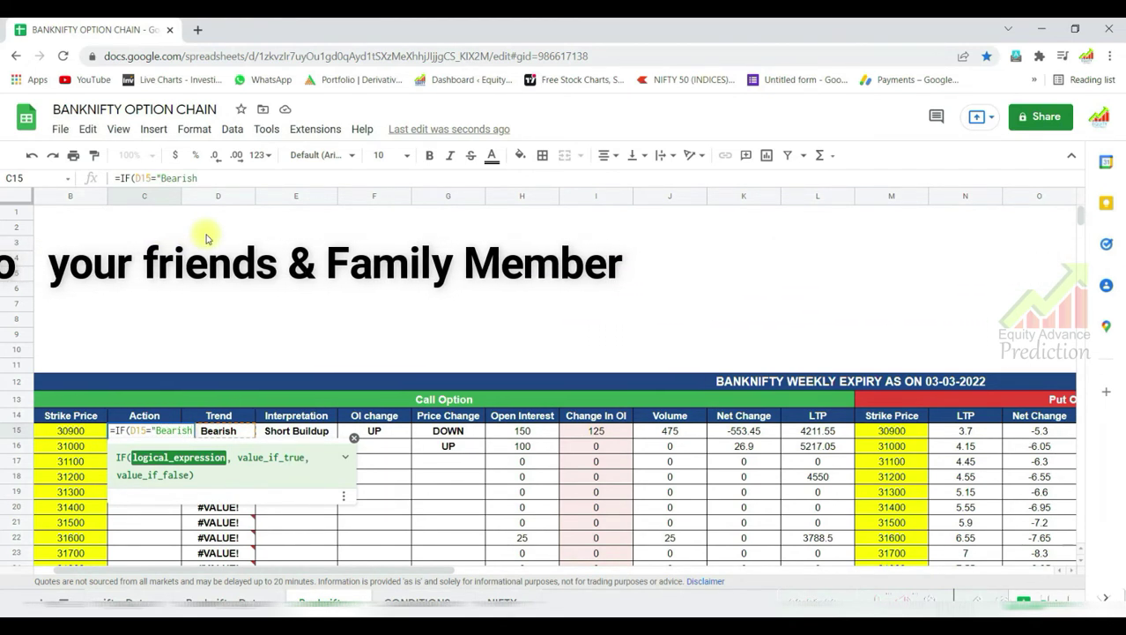
pyautogui.write(',')
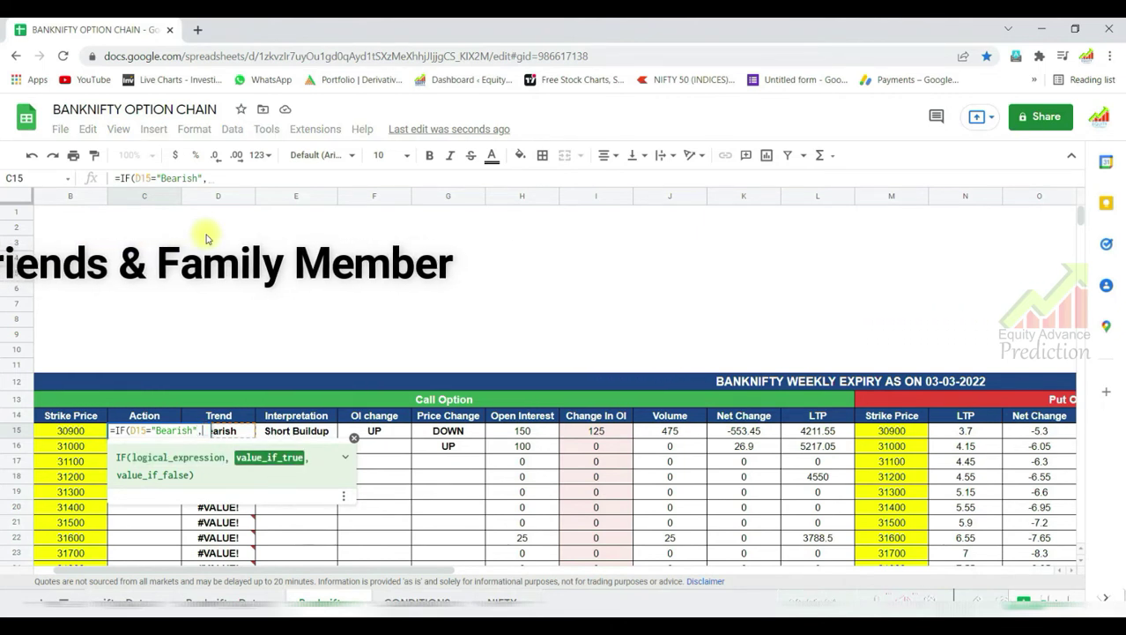
pyautogui.write('"C')
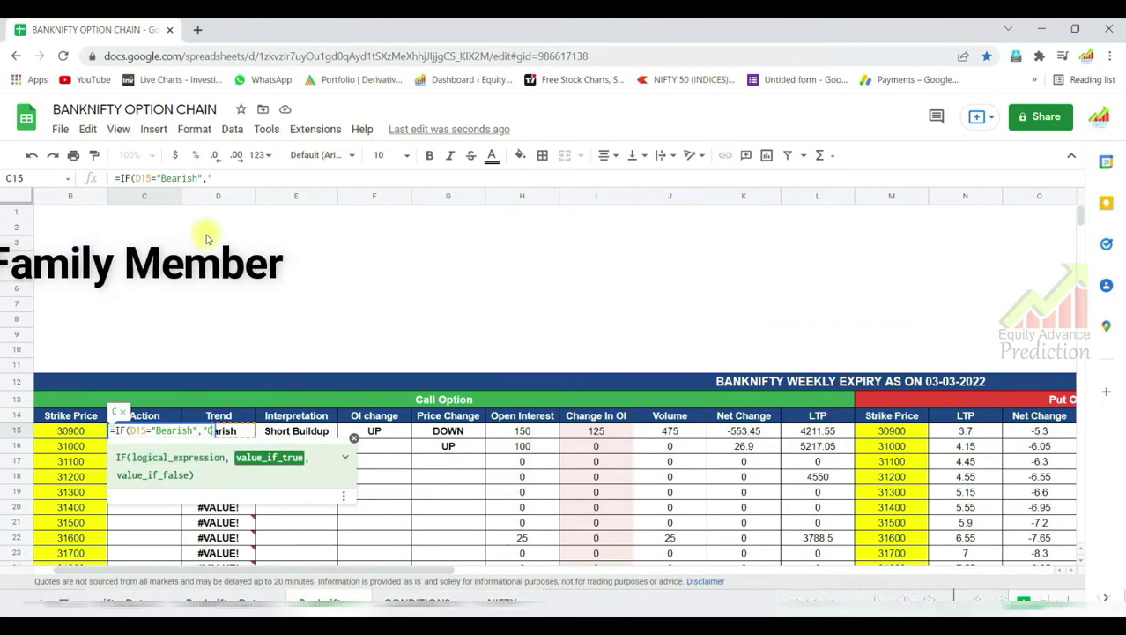
pyautogui.write('E S')
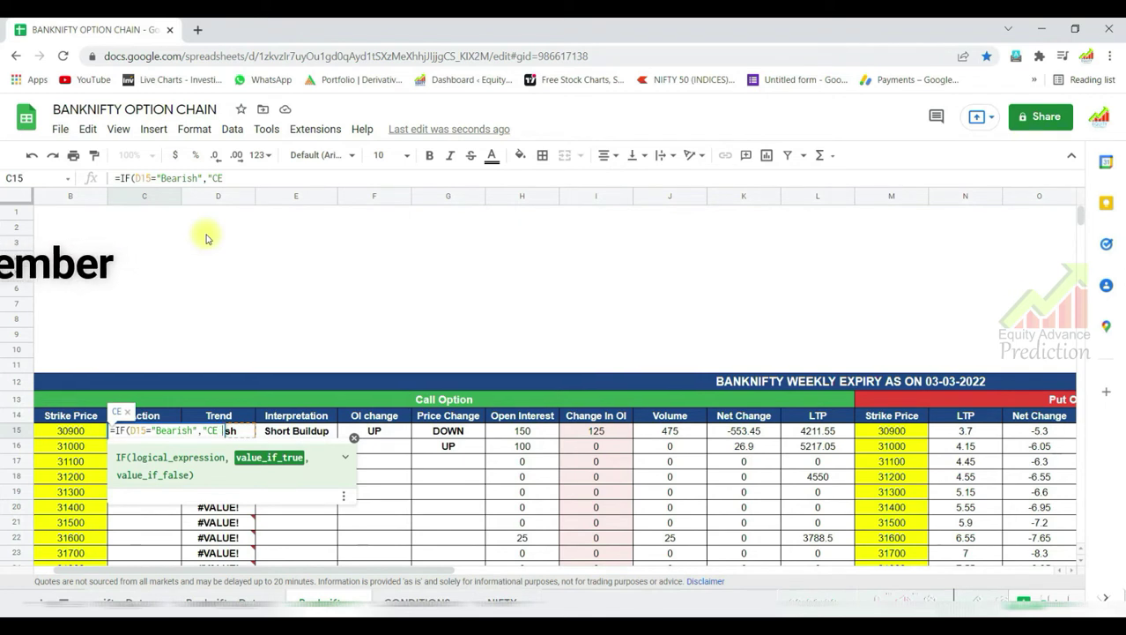
pyautogui.write('ell')
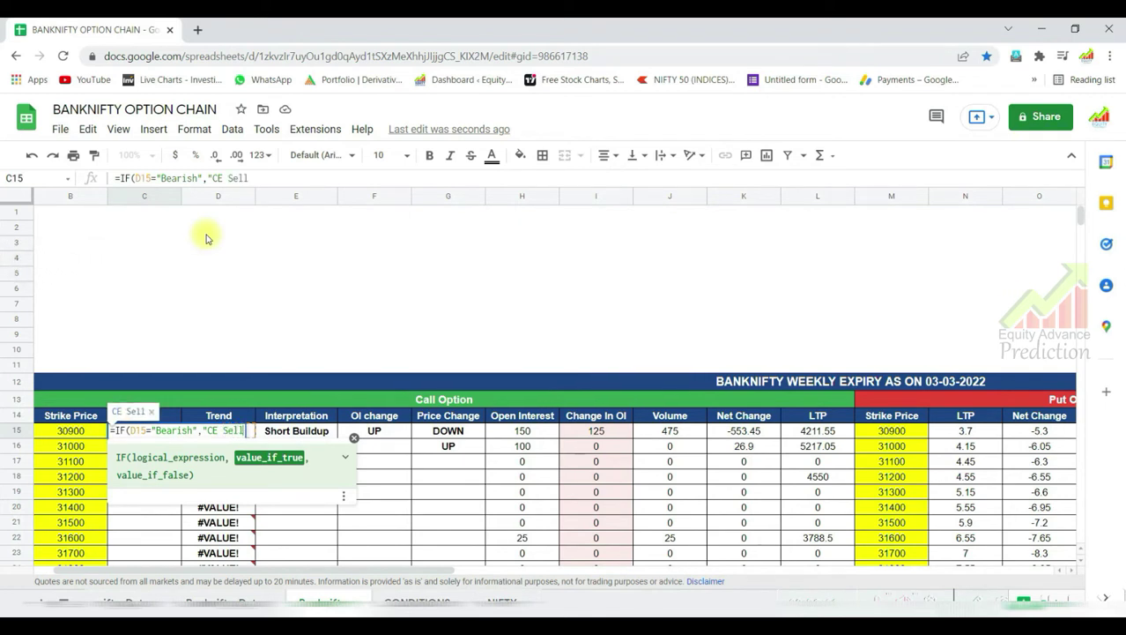
pyautogui.write('"')
pyautogui.write(',i')
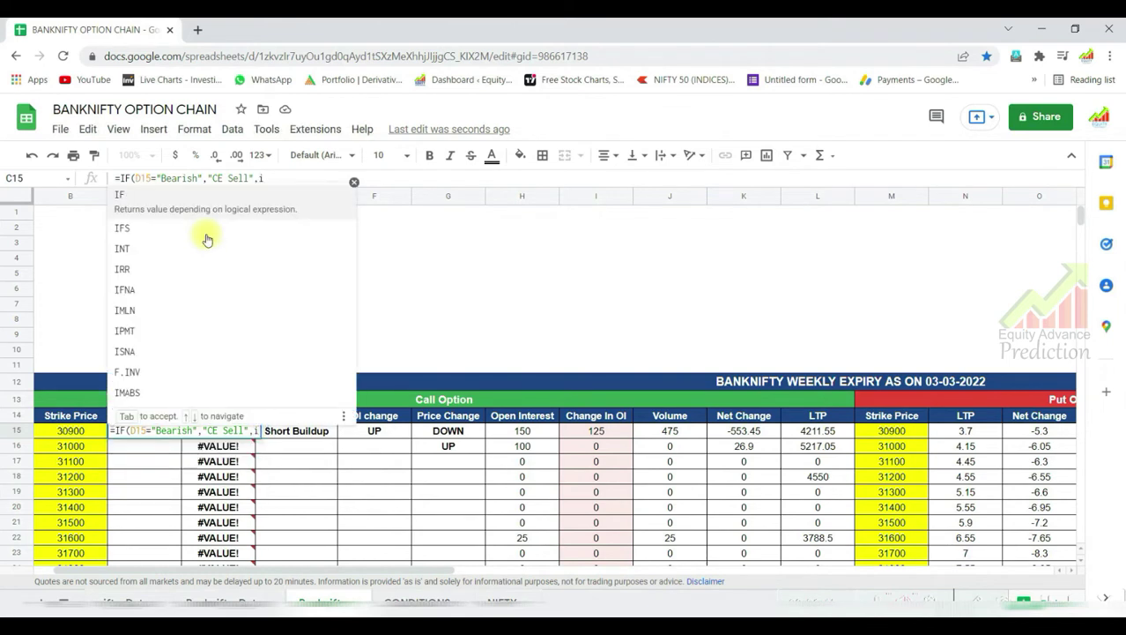
pyautogui.click(187, 196)
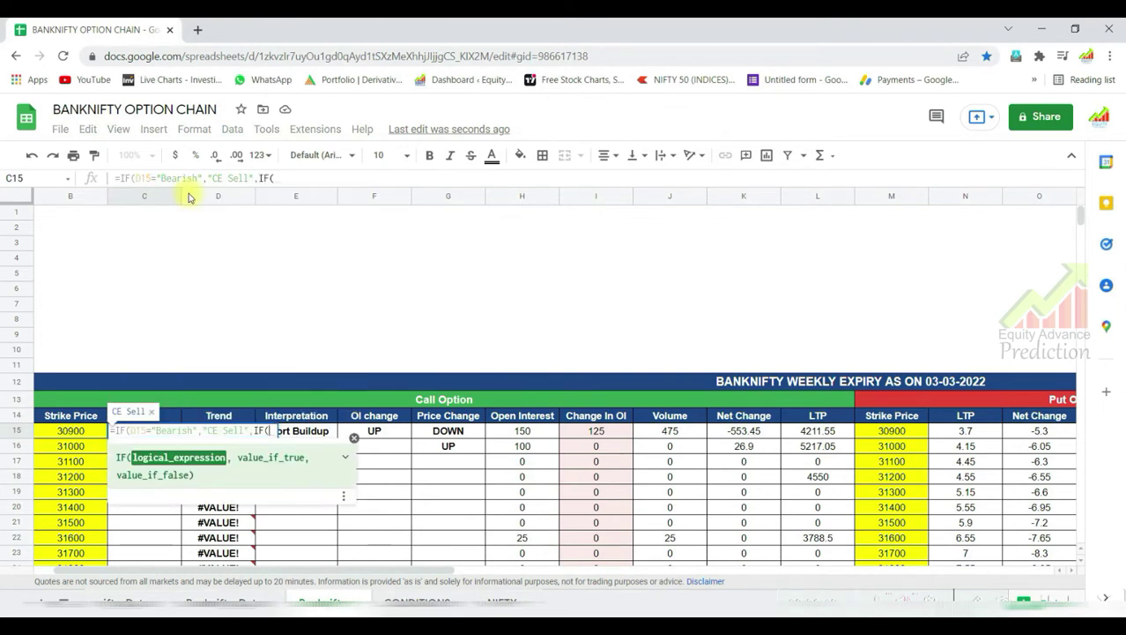
pyautogui.write('D15')
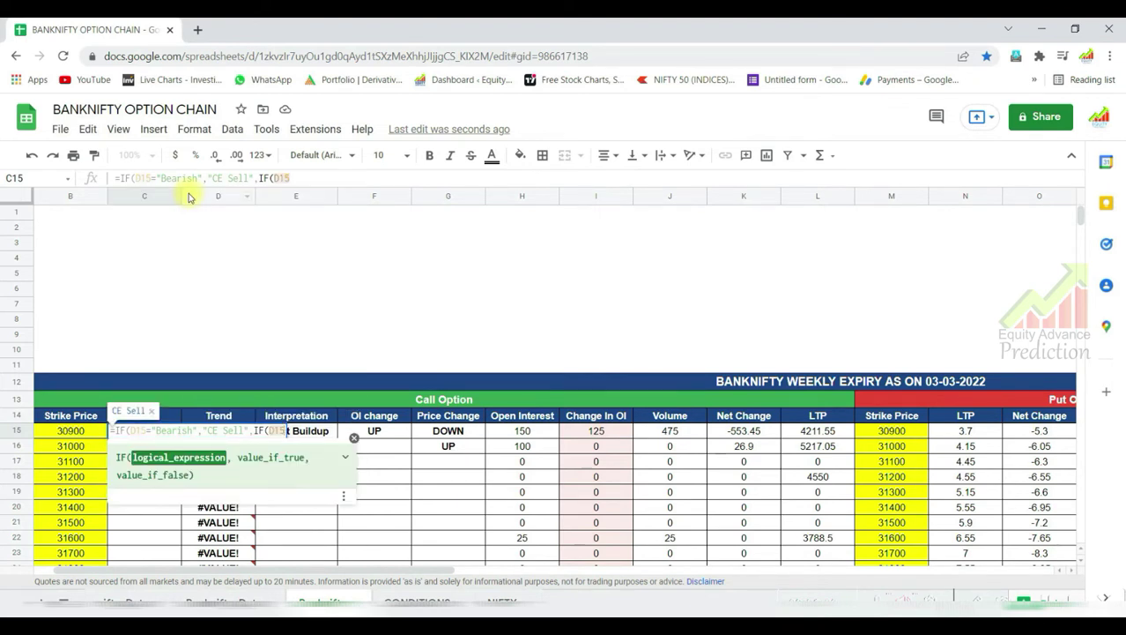
pyautogui.write('=')
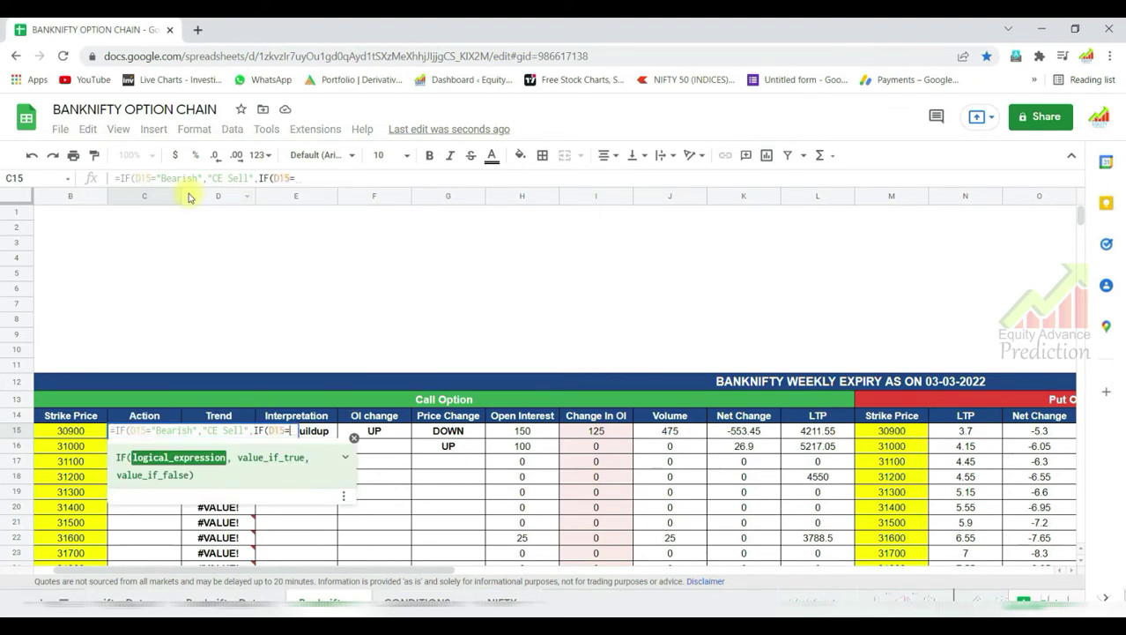
pyautogui.write('"')
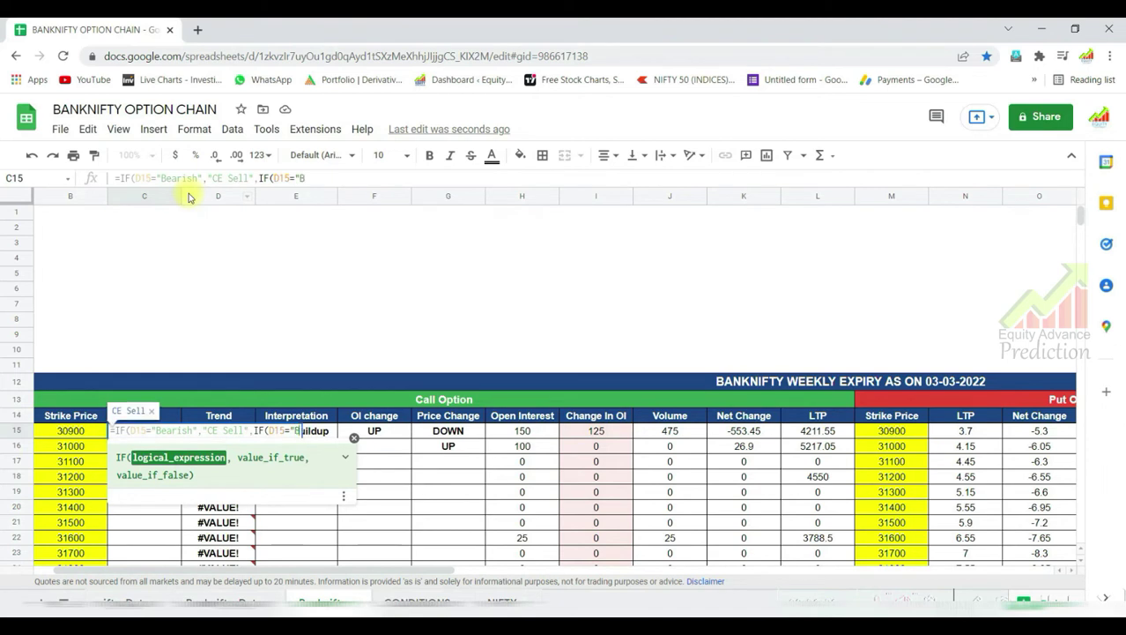
pyautogui.write('Bullish')
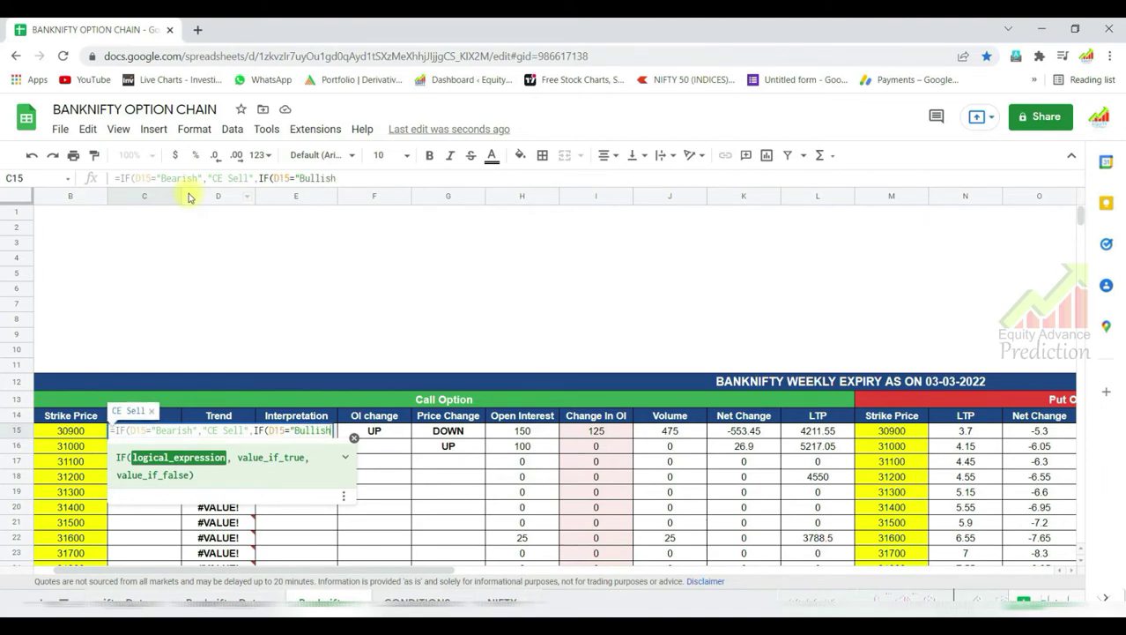
pyautogui.write('"')
pyautogui.write(',')
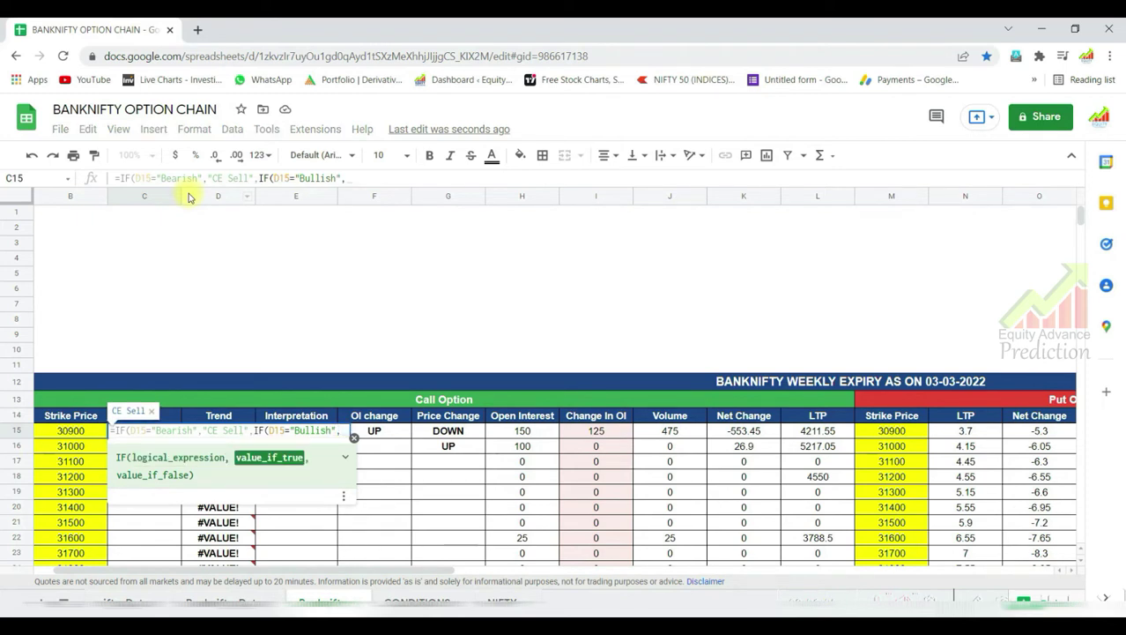
pyautogui.write('"C')
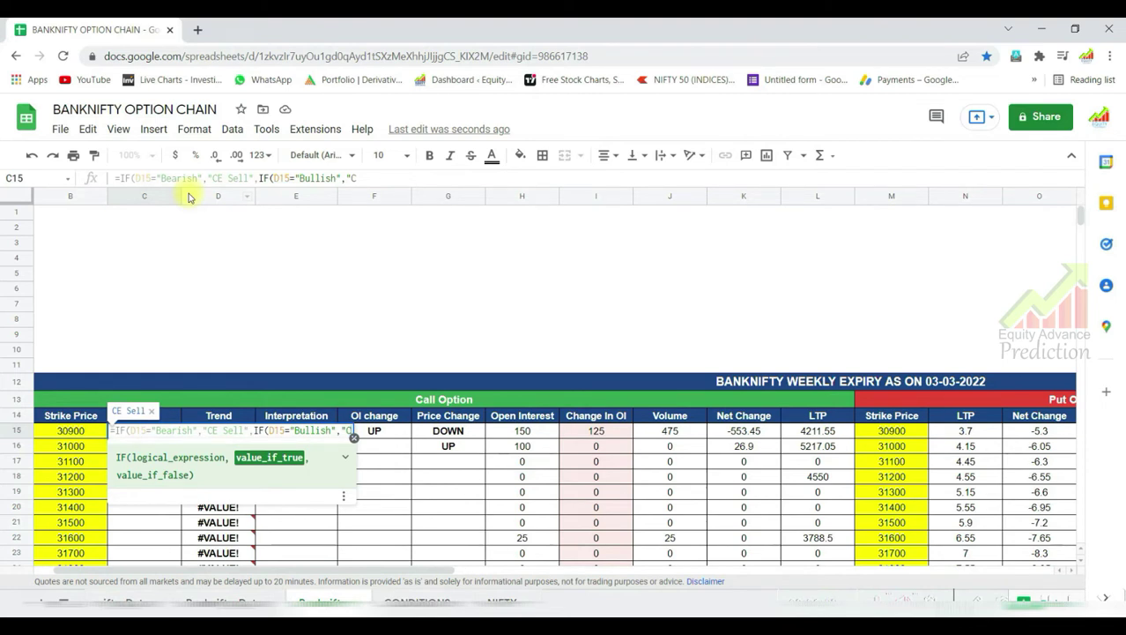
pyautogui.write('E')
pyautogui.write(' Buy')
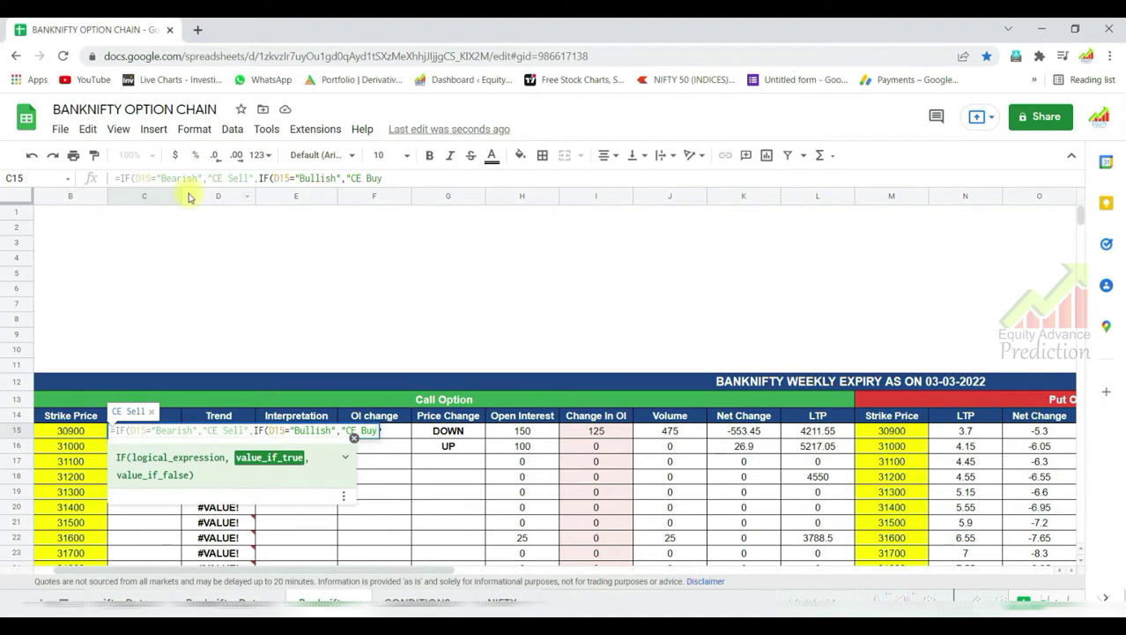
pyautogui.write('"')
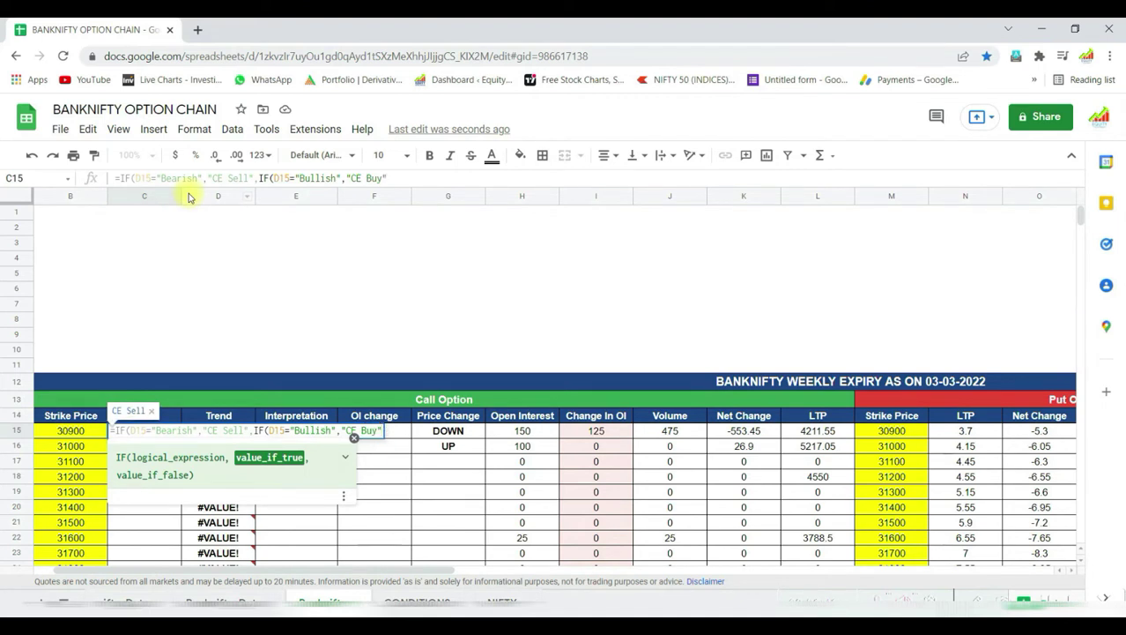
pyautogui.write(')')
pyautogui.press('Left')
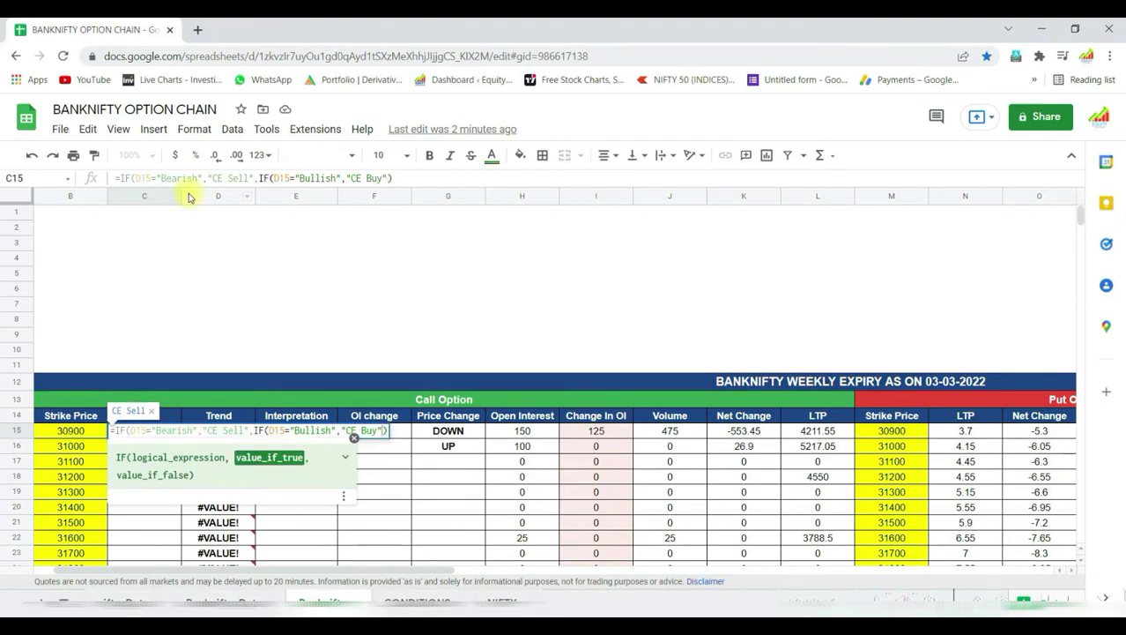
pyautogui.write(',')
pyautogui.press('BackSpace')
pyautogui.write('""')
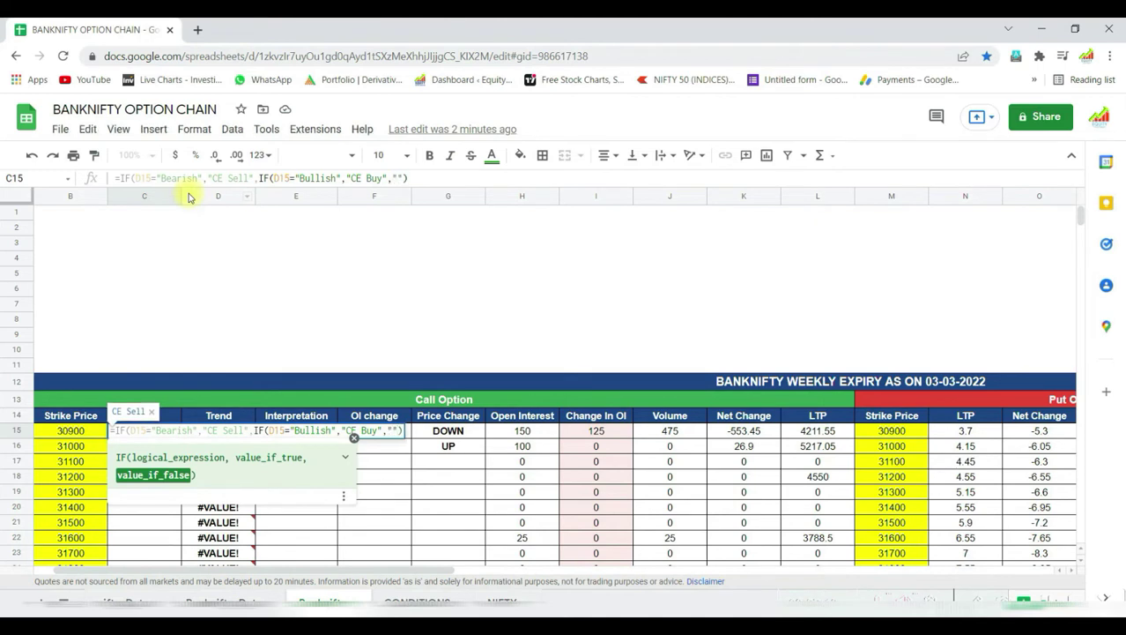
pyautogui.write(')')
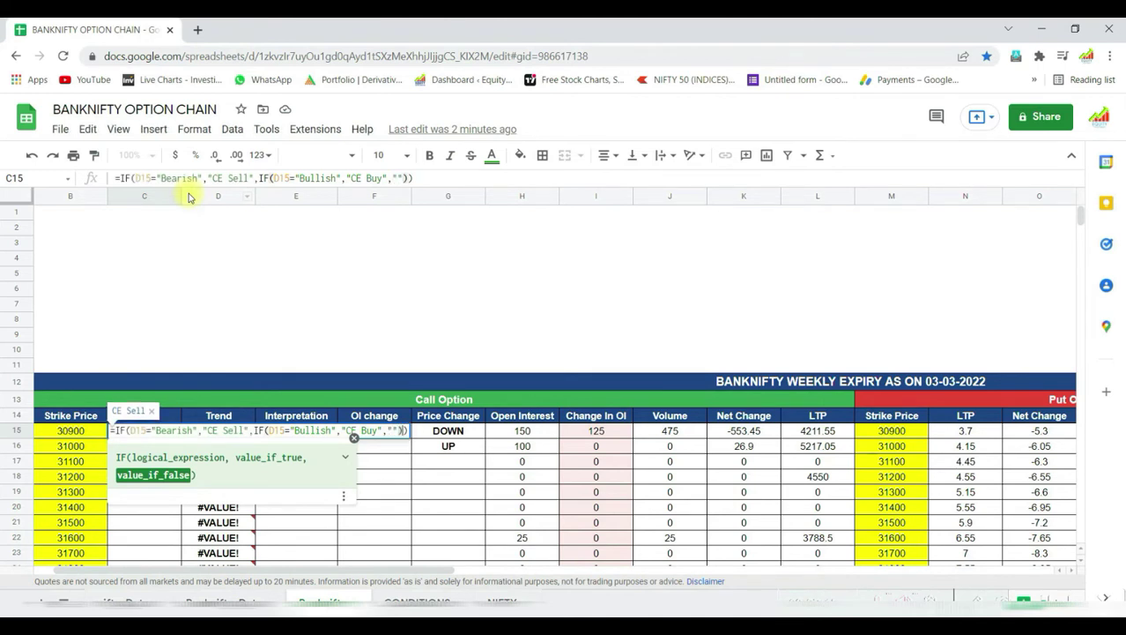
# Commit the C15 Action formula and fill it down column C for every strike
pyautogui.press('Return')
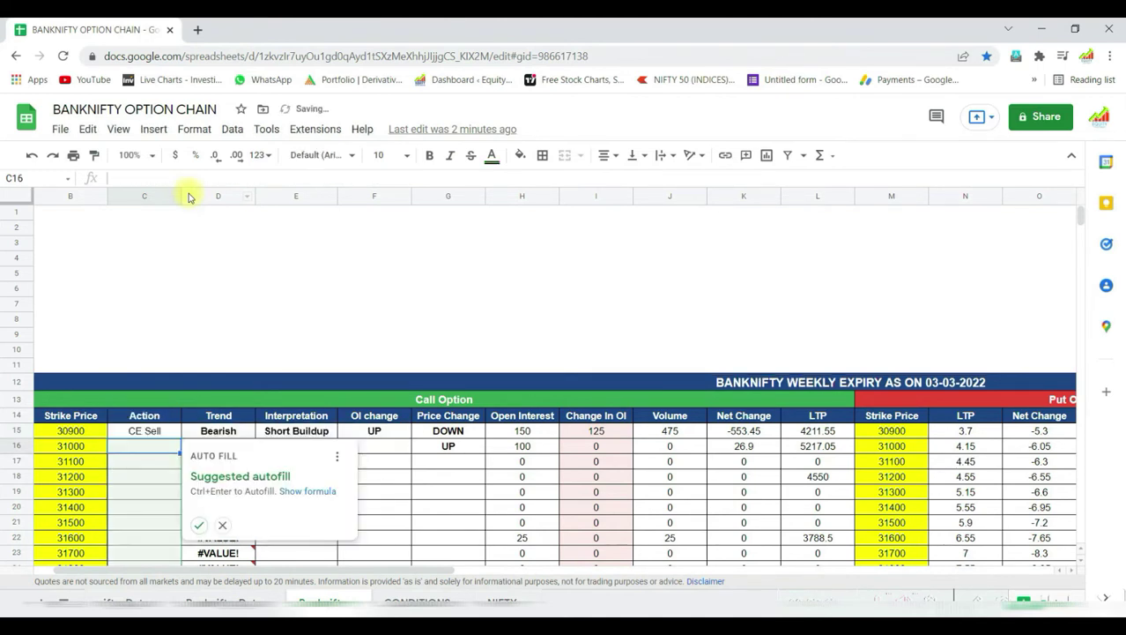
pyautogui.click(203, 525)
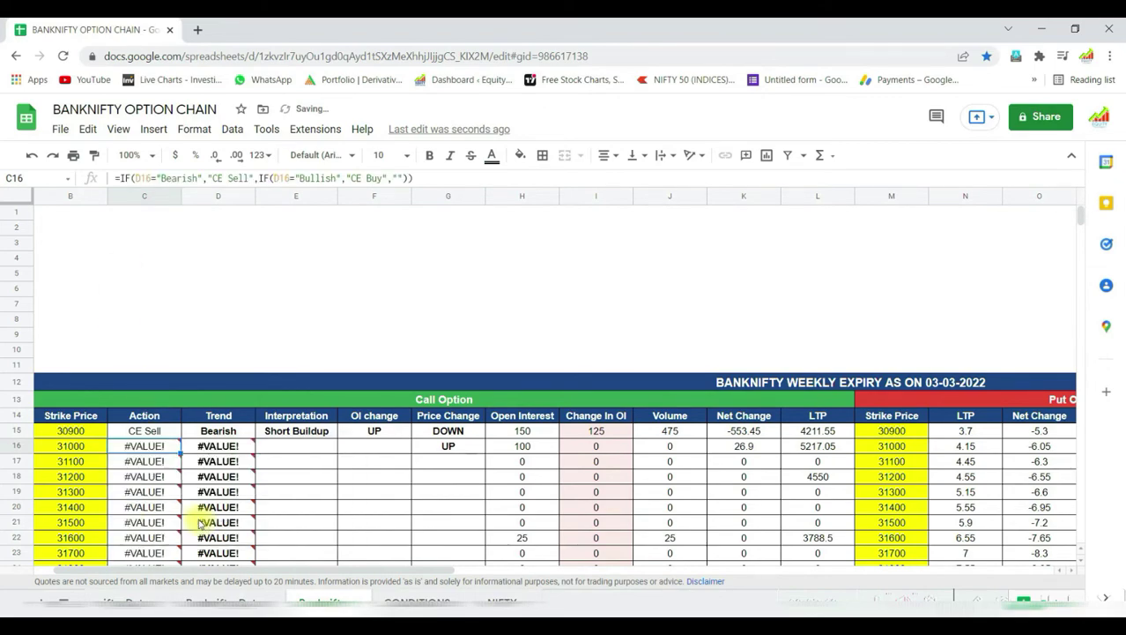
pyautogui.scroll(-10, 175, 491)
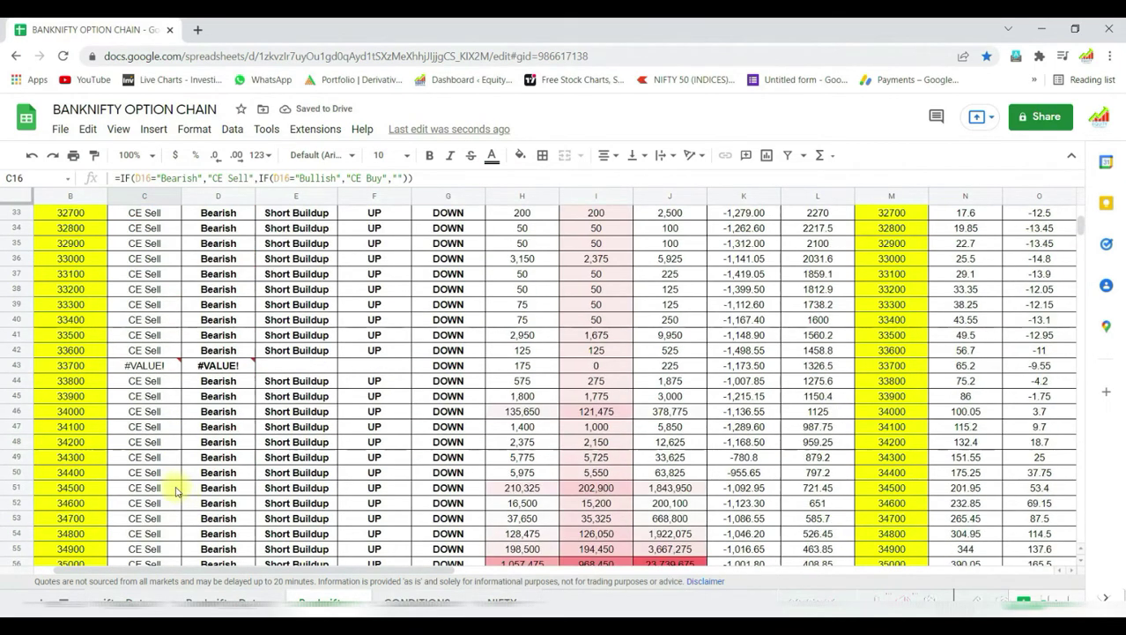
pyautogui.scroll(10, 174, 489)
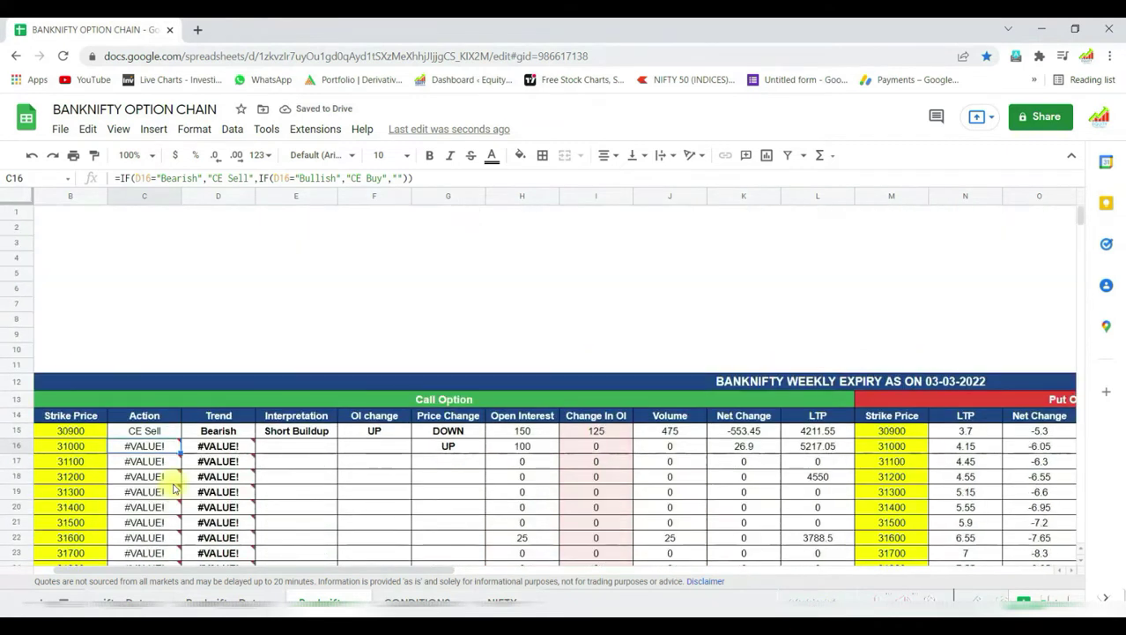
# Select the OI change and Price Change cells F15:G141
pyautogui.click(127, 195)
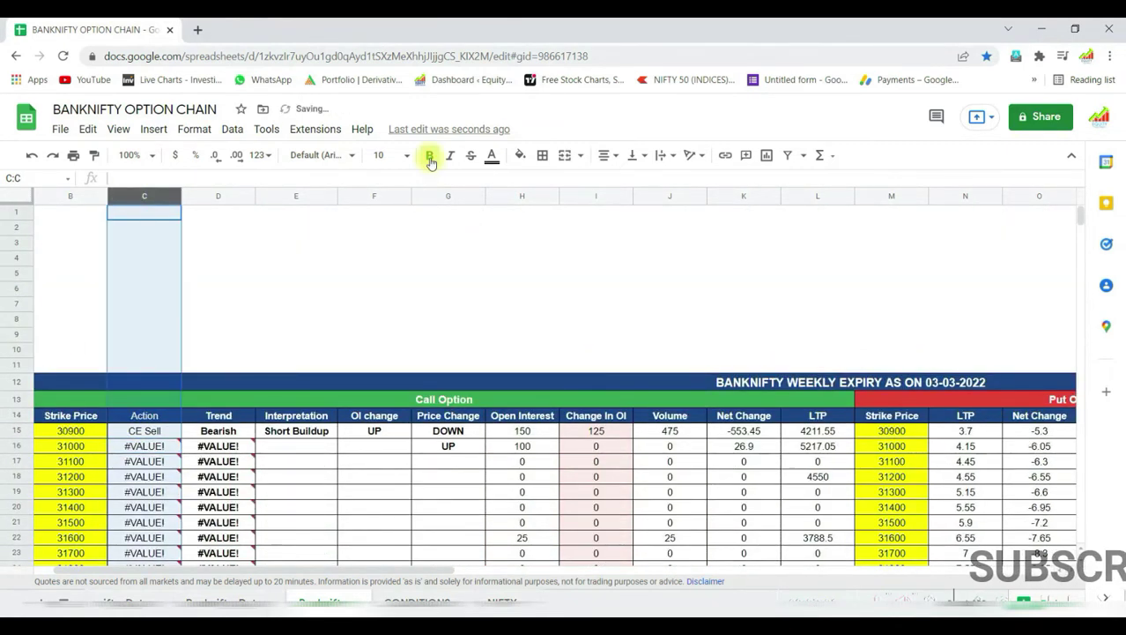
pyautogui.click(373, 537)
pyautogui.moveTo(373, 432)
pyautogui.mouseDown()
pyautogui.moveTo(445, 514)
pyautogui.moveTo(446, 564)
pyautogui.moveTo(451, 324)
pyautogui.mouseUp()
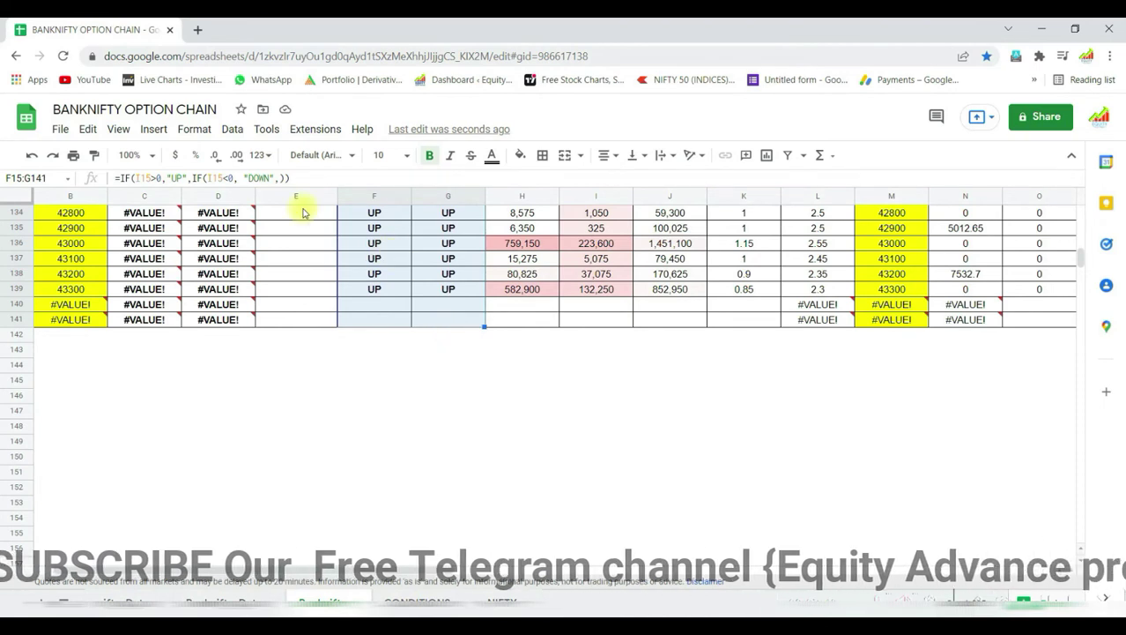
# Add a conditional formatting rule giving cells containing "UP" a light green fill
pyautogui.click(194, 129)
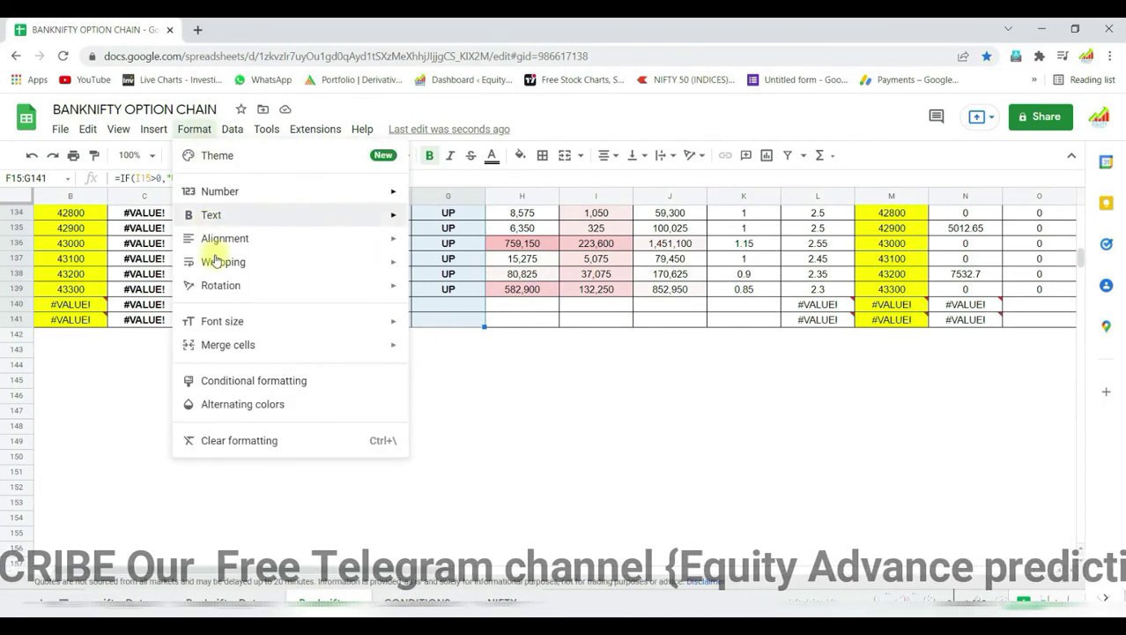
pyautogui.click(253, 382)
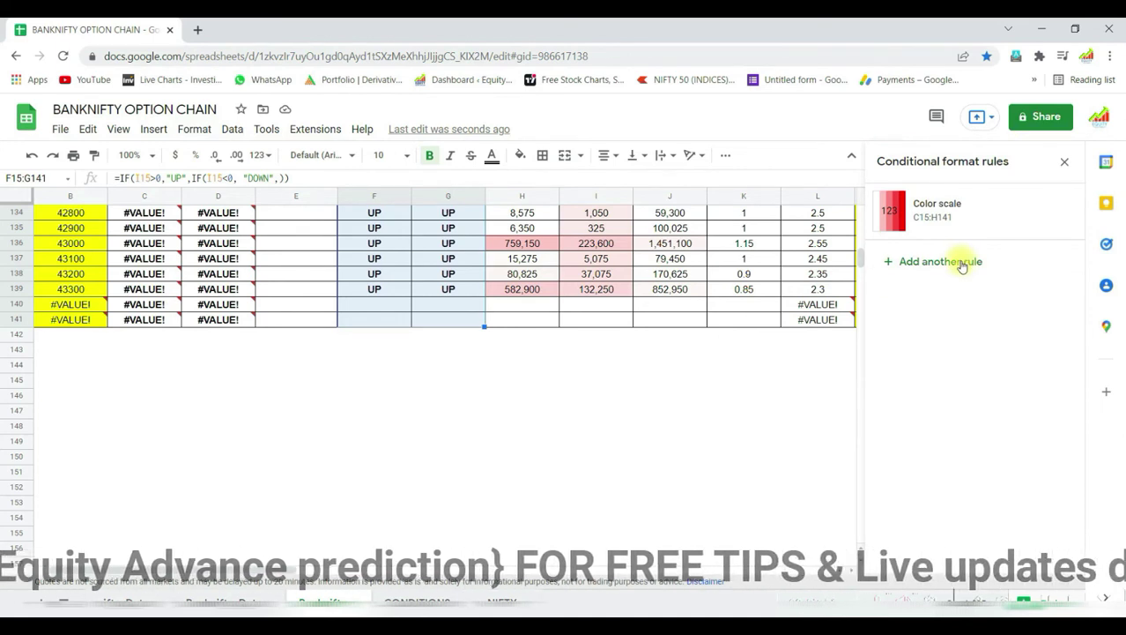
pyautogui.click(942, 262)
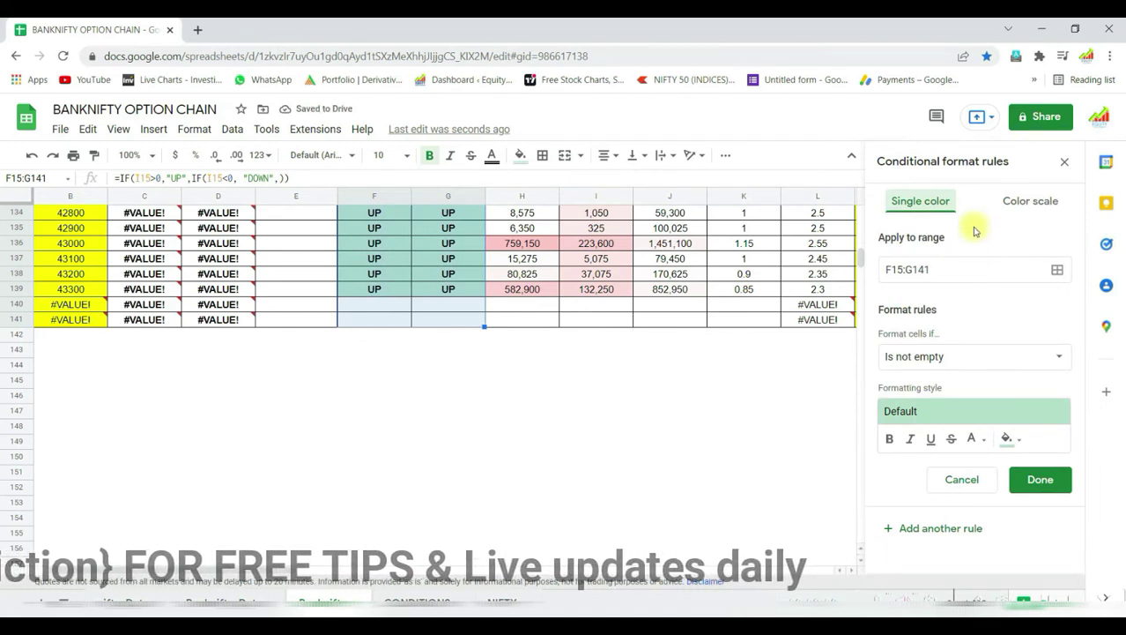
pyautogui.click(980, 268)
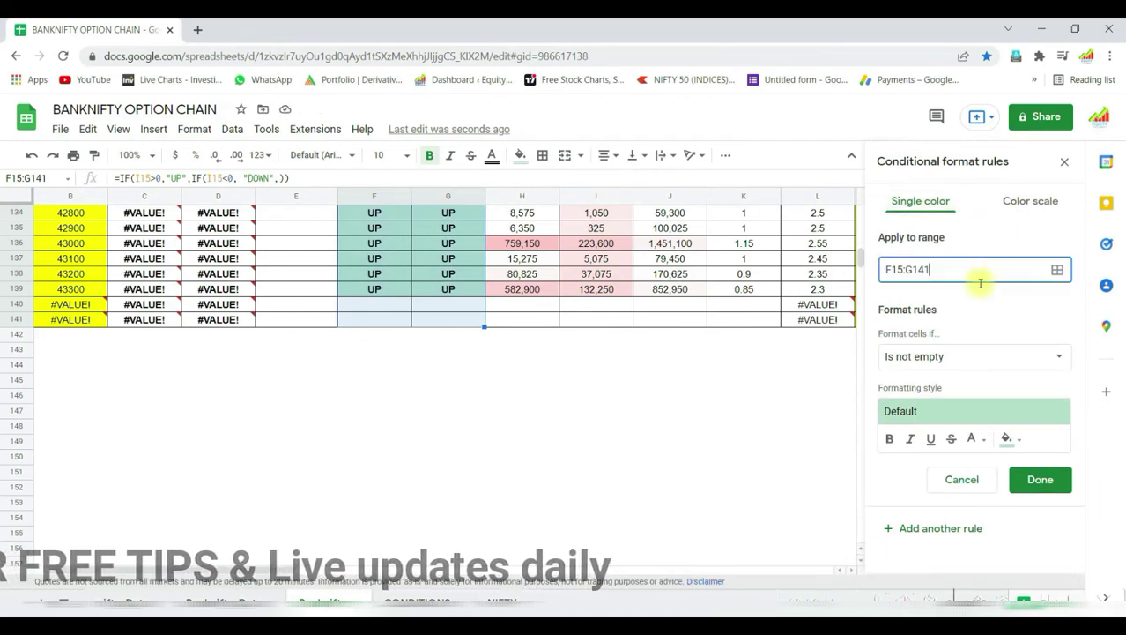
pyautogui.click(954, 360)
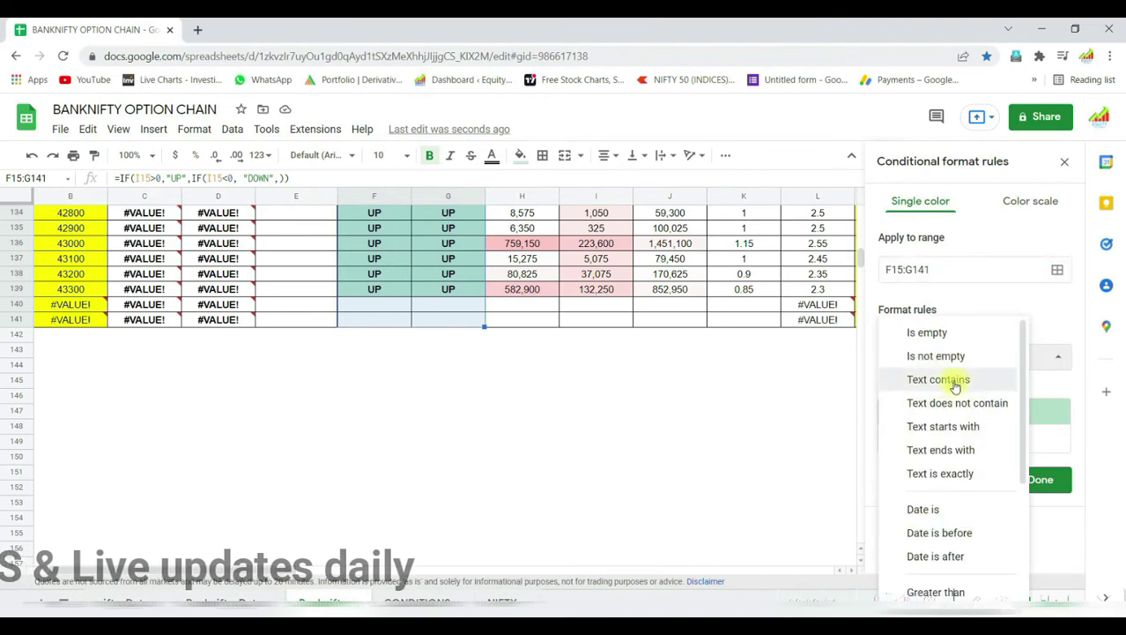
pyautogui.click(955, 378)
pyautogui.click(917, 388)
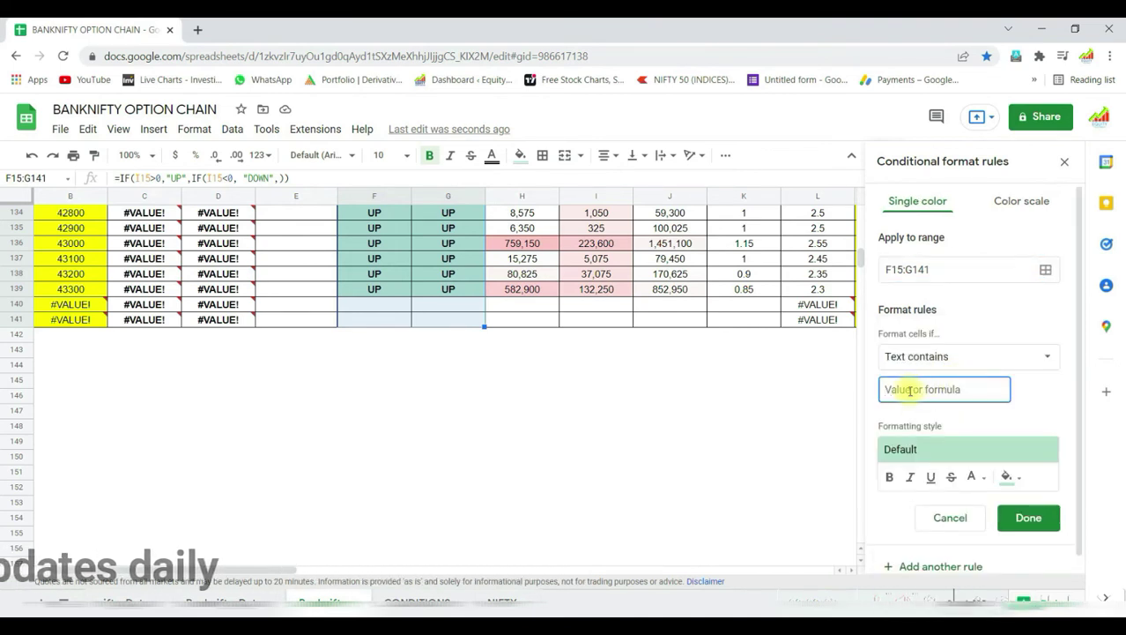
pyautogui.write('UP')
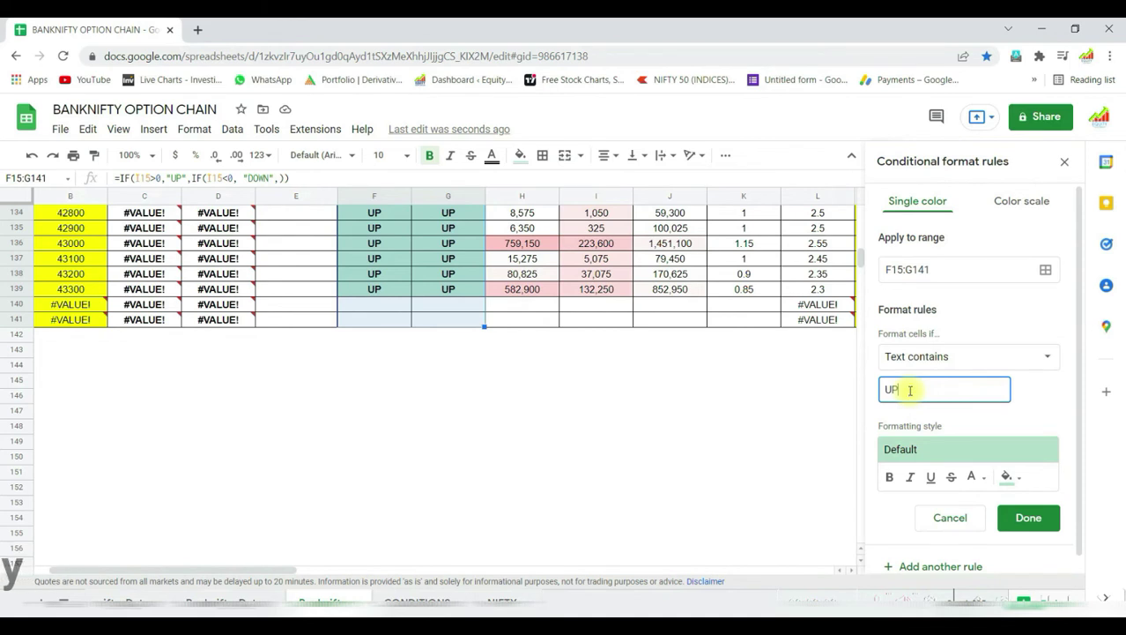
pyautogui.click(1007, 476)
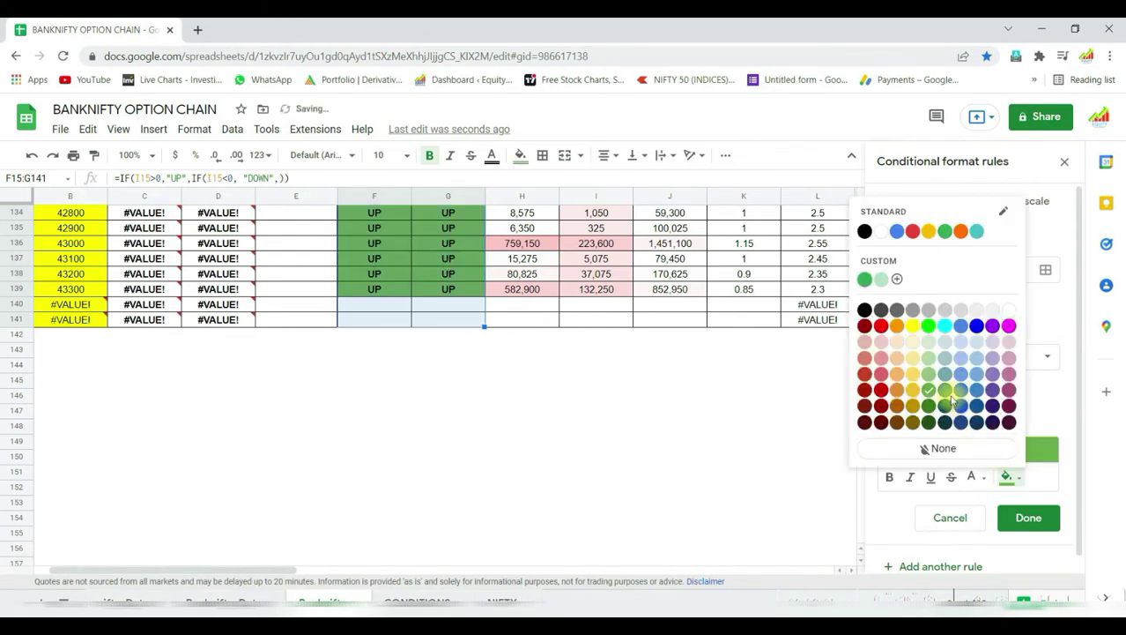
pyautogui.click(931, 375)
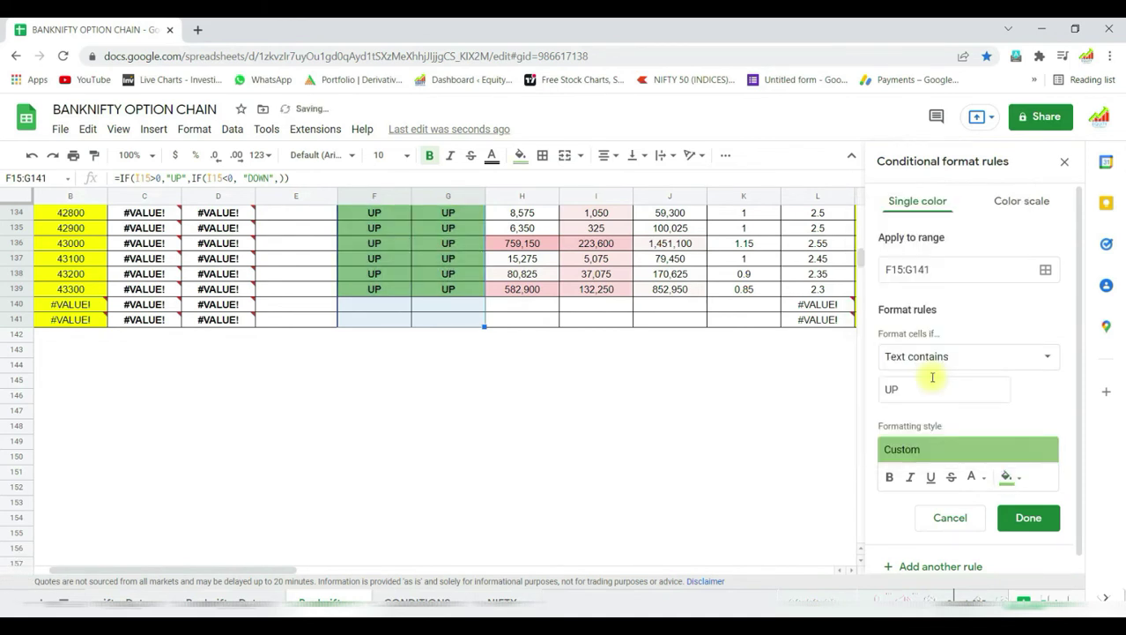
pyautogui.click(1024, 517)
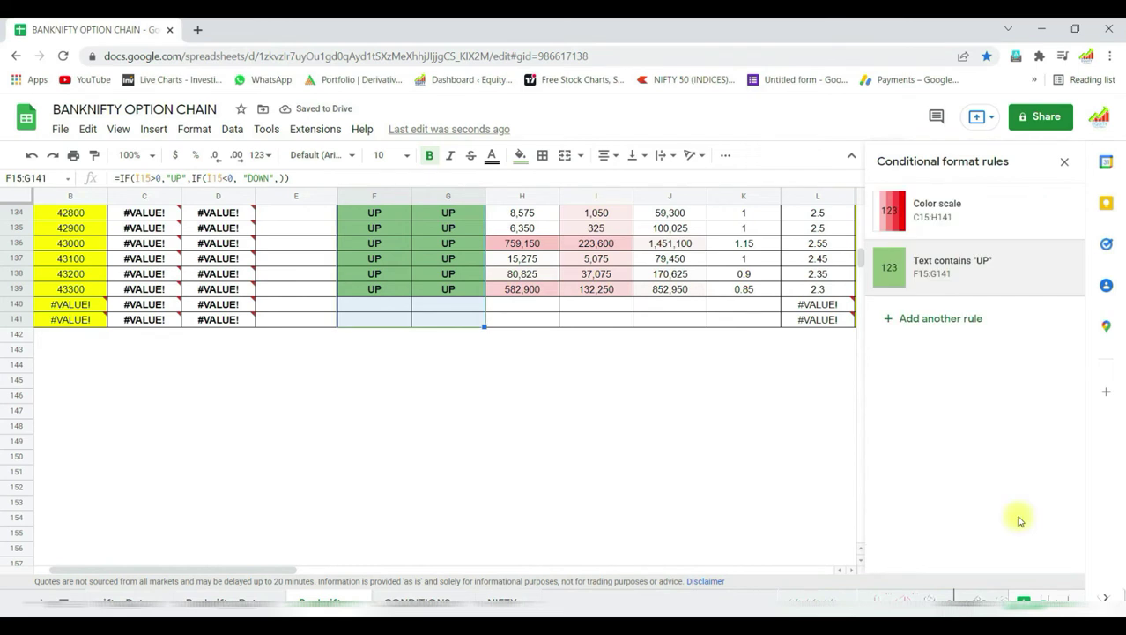
# Add a second rule giving cells containing "Down" a light red fill
pyautogui.click(939, 324)
pyautogui.click(950, 357)
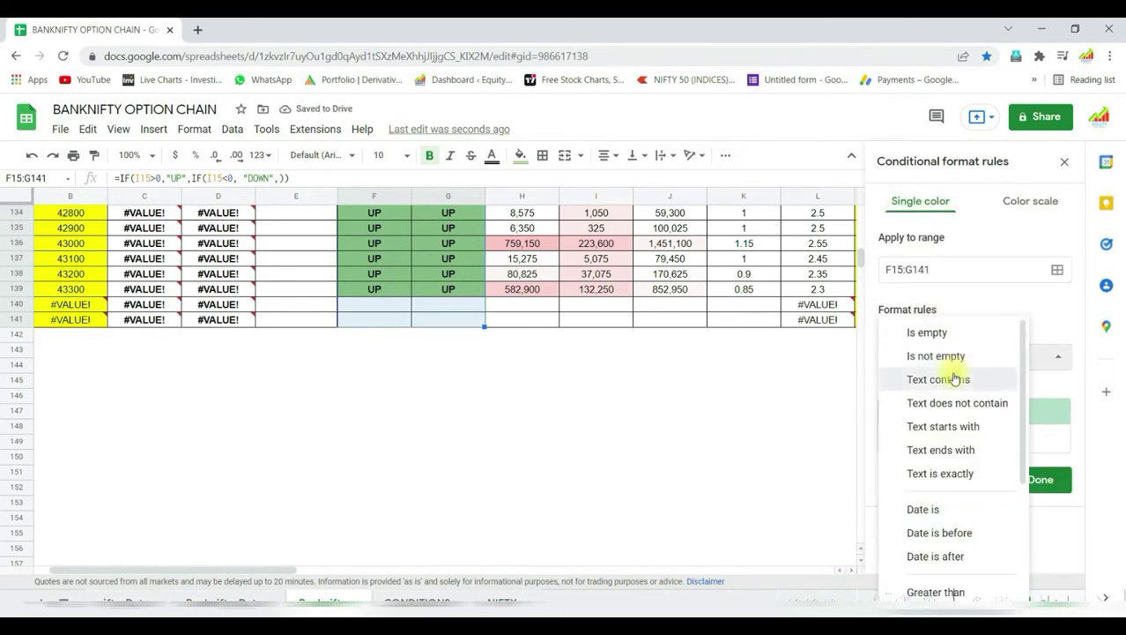
pyautogui.click(954, 379)
pyautogui.click(927, 389)
pyautogui.write('D')
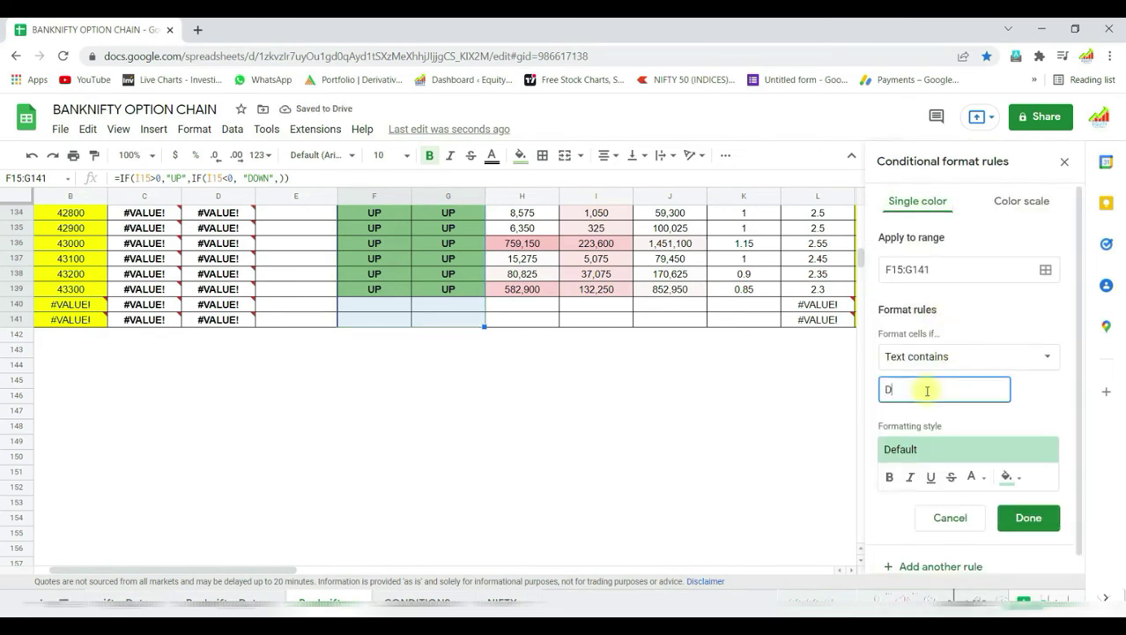
pyautogui.write('own')
pyautogui.click(1019, 481)
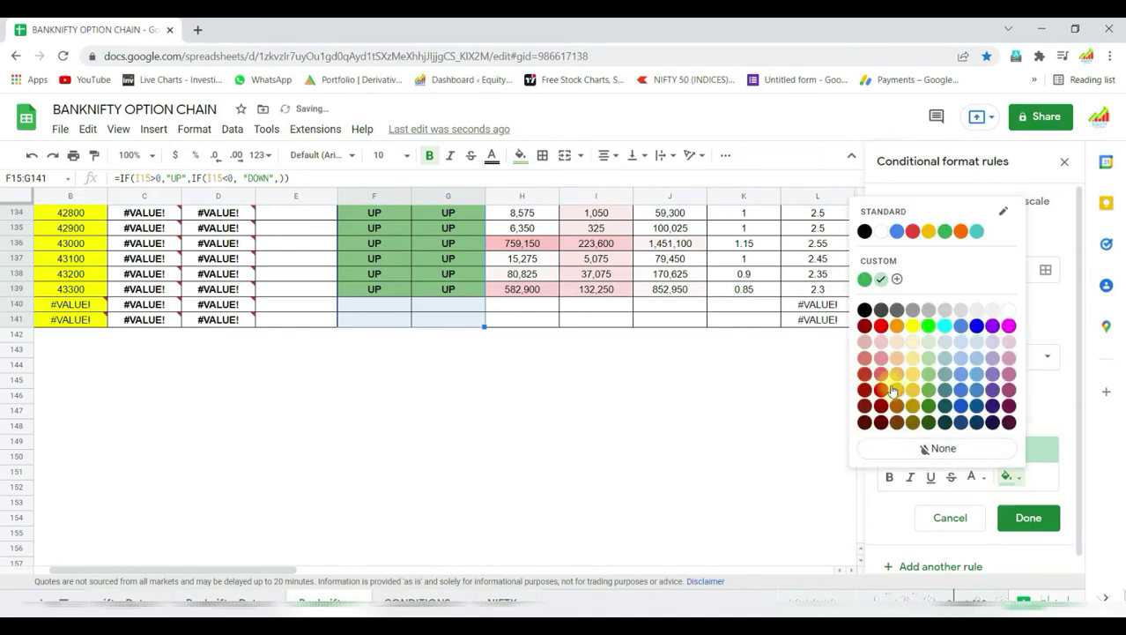
pyautogui.click(882, 341)
pyautogui.scroll(6, 625, 420)
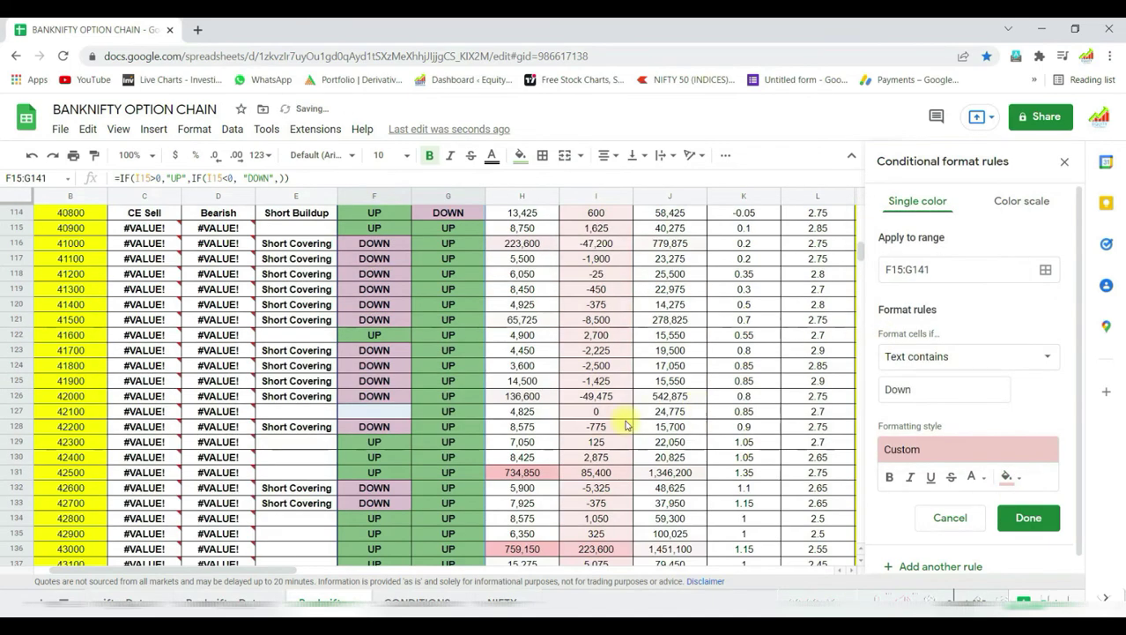
pyautogui.scroll(6, 529, 430)
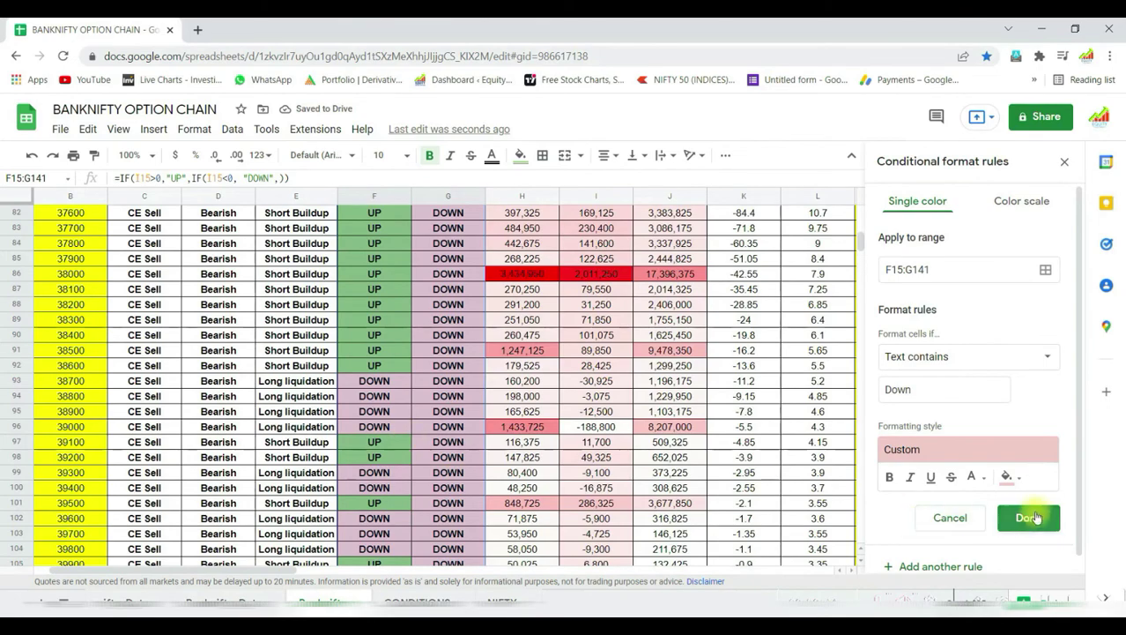
pyautogui.click(1028, 518)
pyautogui.scroll(-2, 448, 414)
pyautogui.click(447, 380)
pyautogui.scroll(-4, 449, 413)
pyautogui.scroll(20, 450, 412)
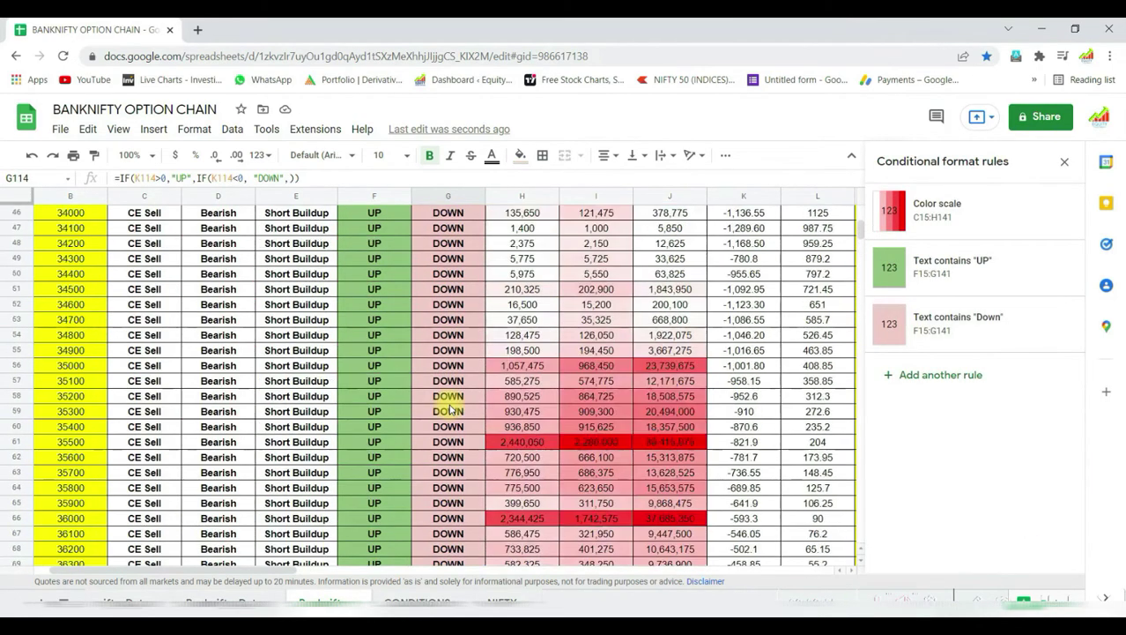
pyautogui.scroll(15, 450, 412)
pyautogui.scroll(-7, 449, 409)
pyautogui.scroll(5, 450, 410)
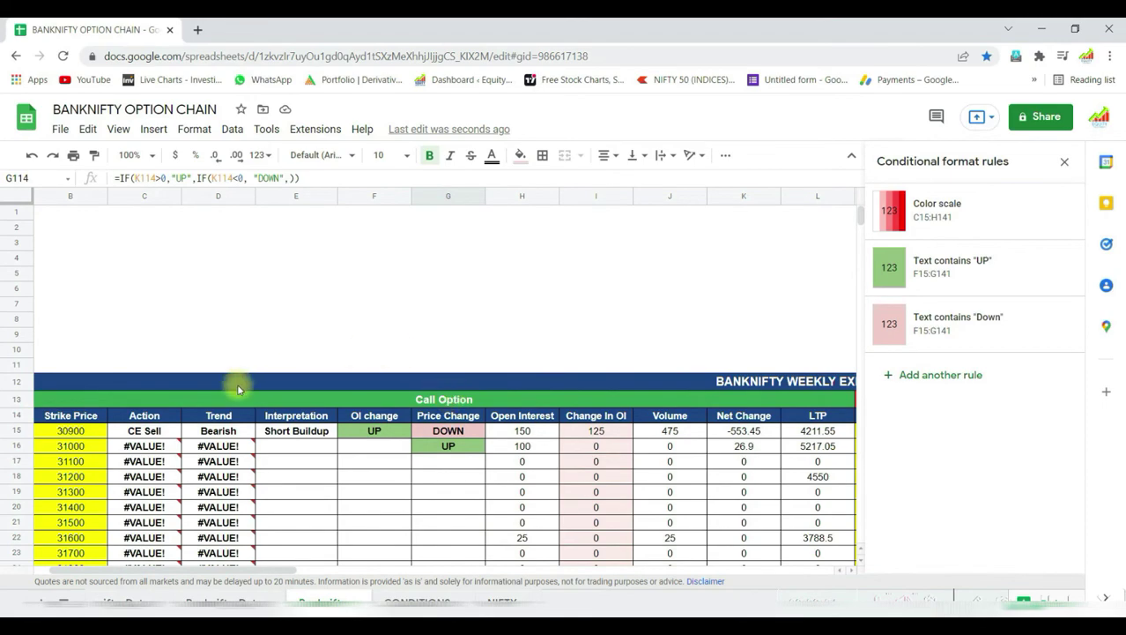
# Select the Interpretation cells from E15 and add a Text contains 'Short Buildup' rule with red fill
pyautogui.click(284, 434)
pyautogui.moveTo(284, 434)
pyautogui.mouseDown()
pyautogui.moveTo(288, 476)
pyautogui.moveTo(289, 460)
pyautogui.mouseUp()
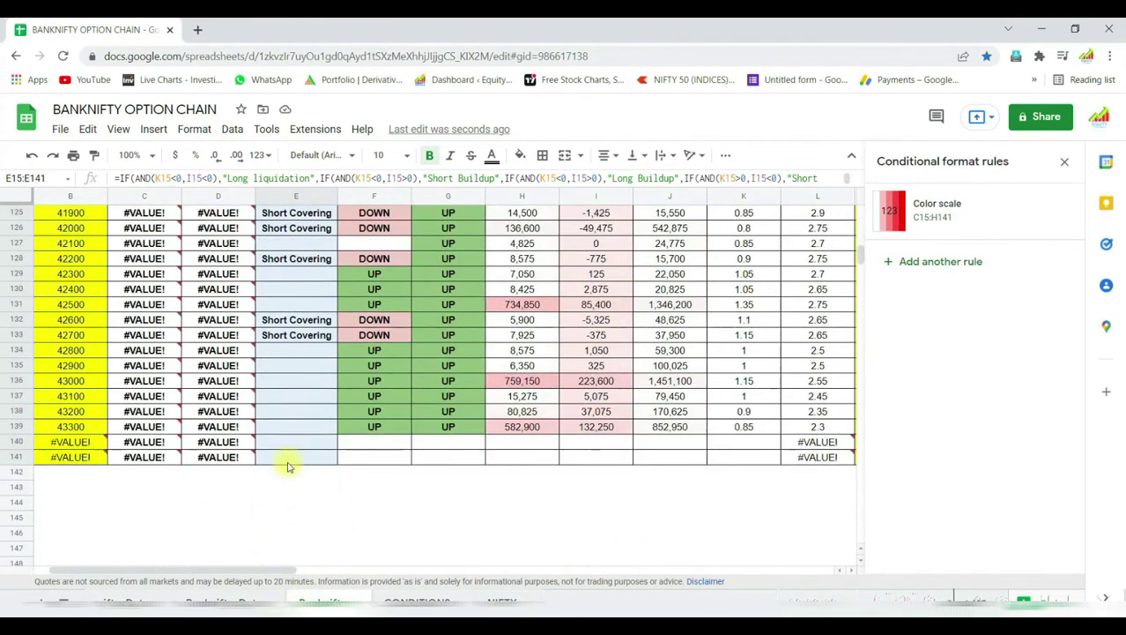
pyautogui.click(927, 268)
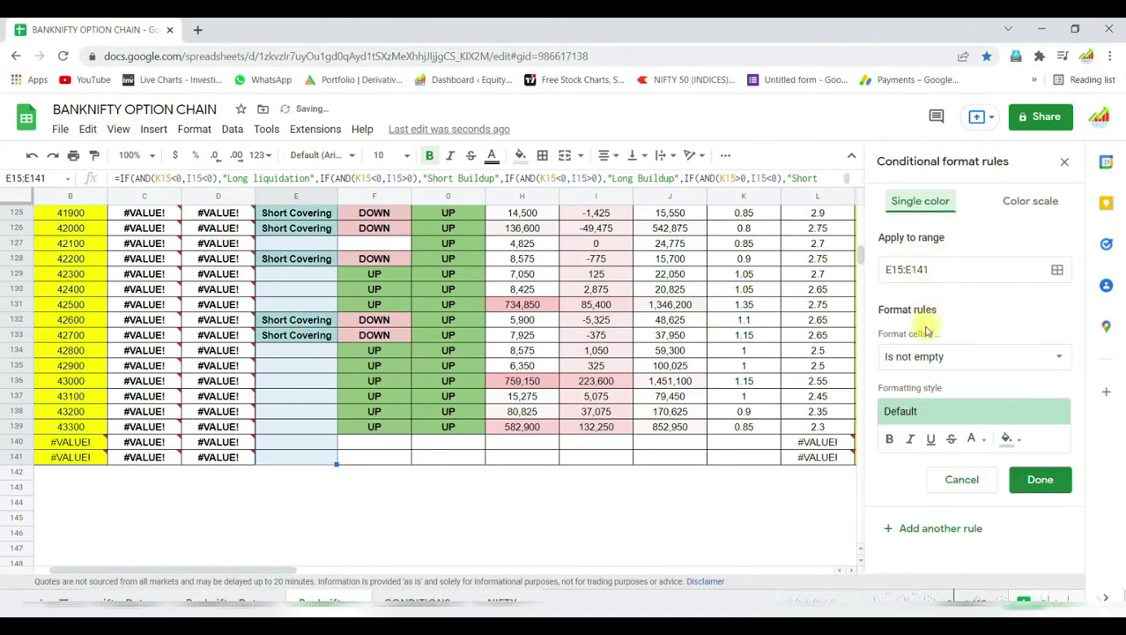
pyautogui.click(938, 355)
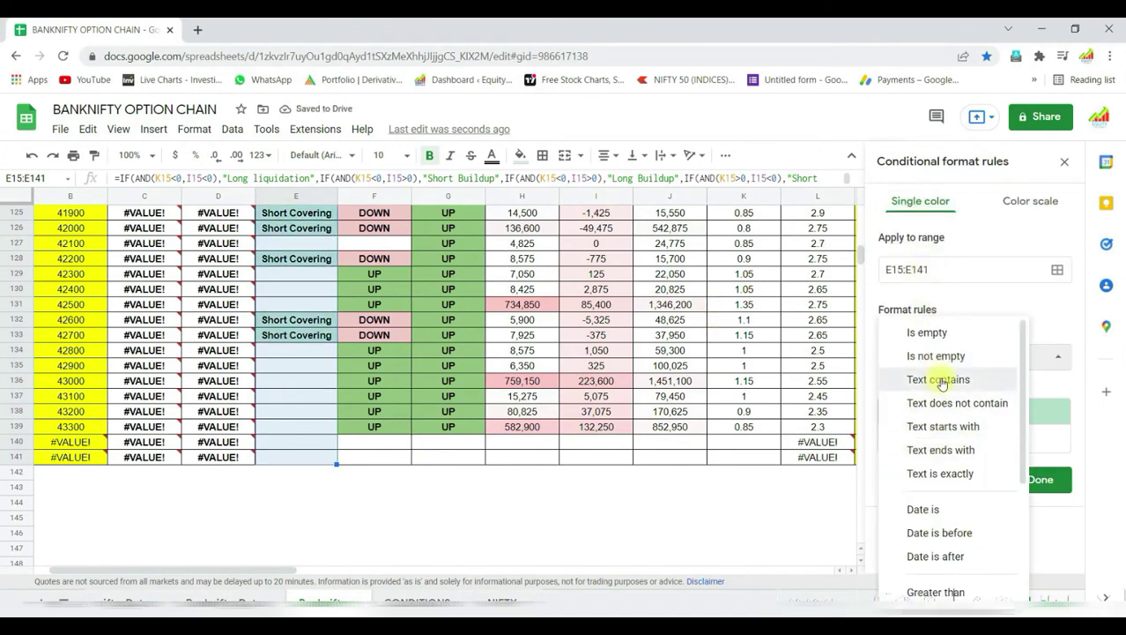
pyautogui.click(936, 379)
pyautogui.write('Short Buildup')
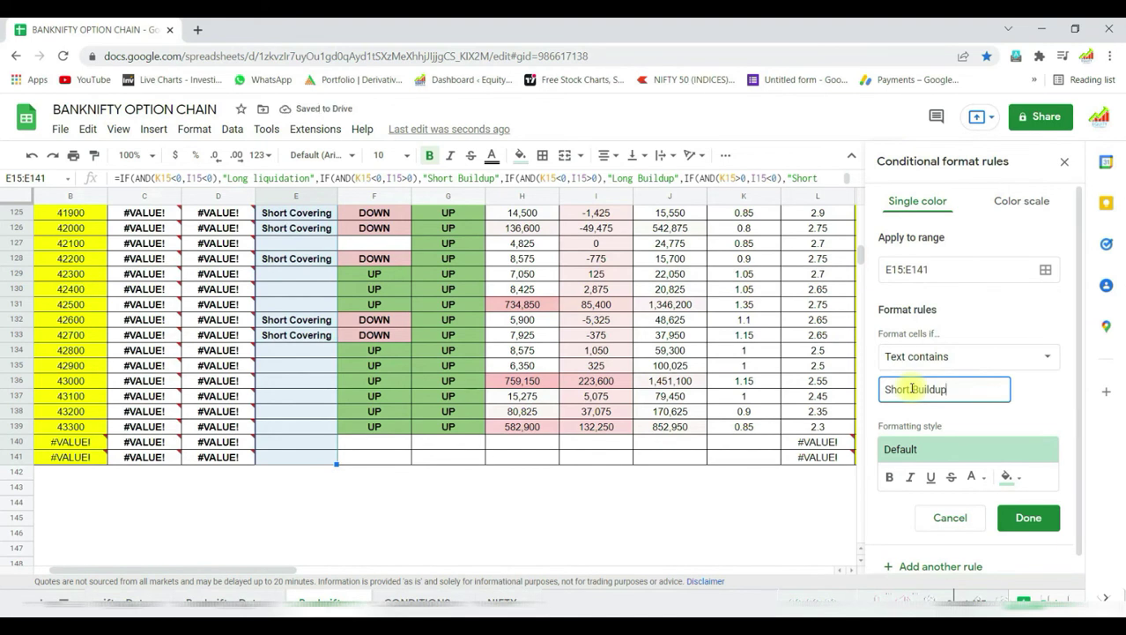
pyautogui.click(1007, 476)
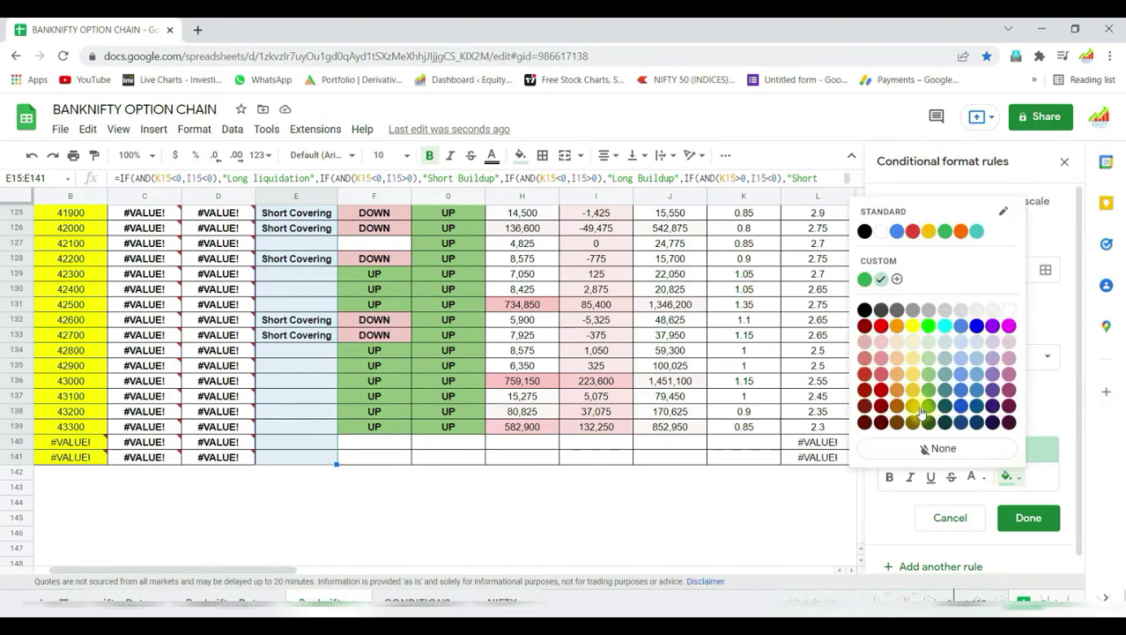
pyautogui.click(881, 328)
pyautogui.click(1028, 518)
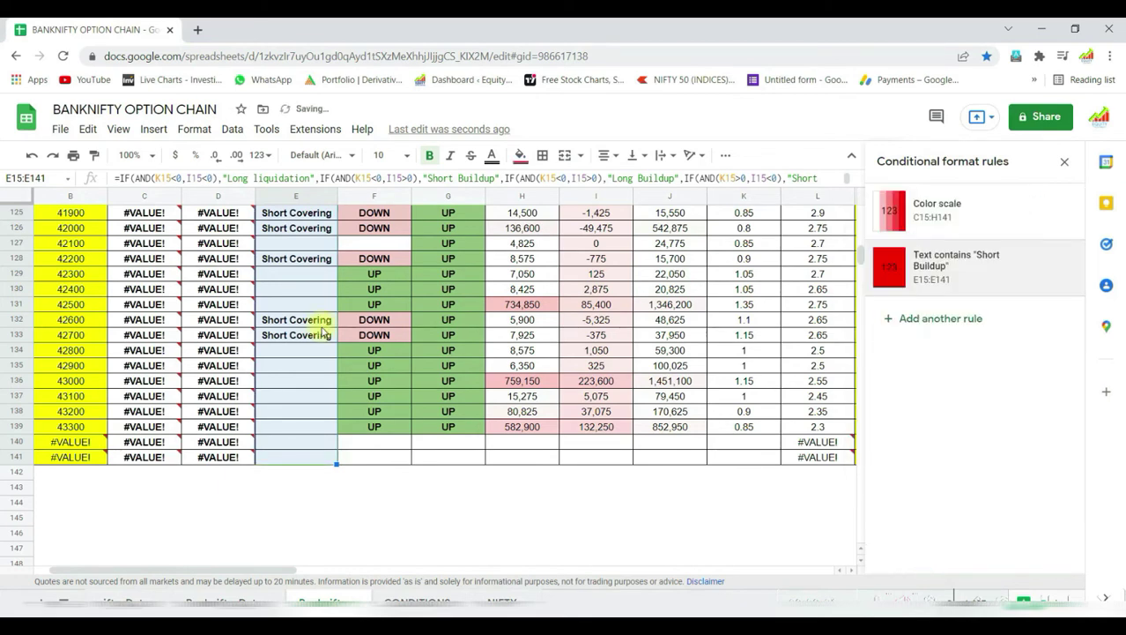
pyautogui.scroll(10, 317, 345)
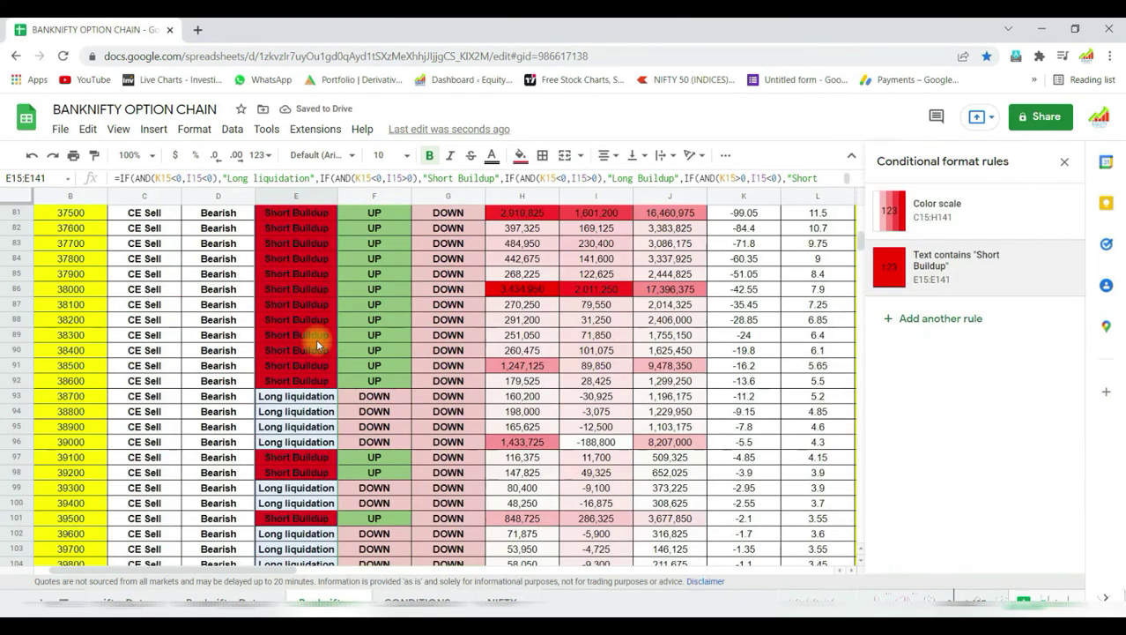
# Make the Short Buildup rule's text white
pyautogui.click(919, 278)
pyautogui.click(973, 480)
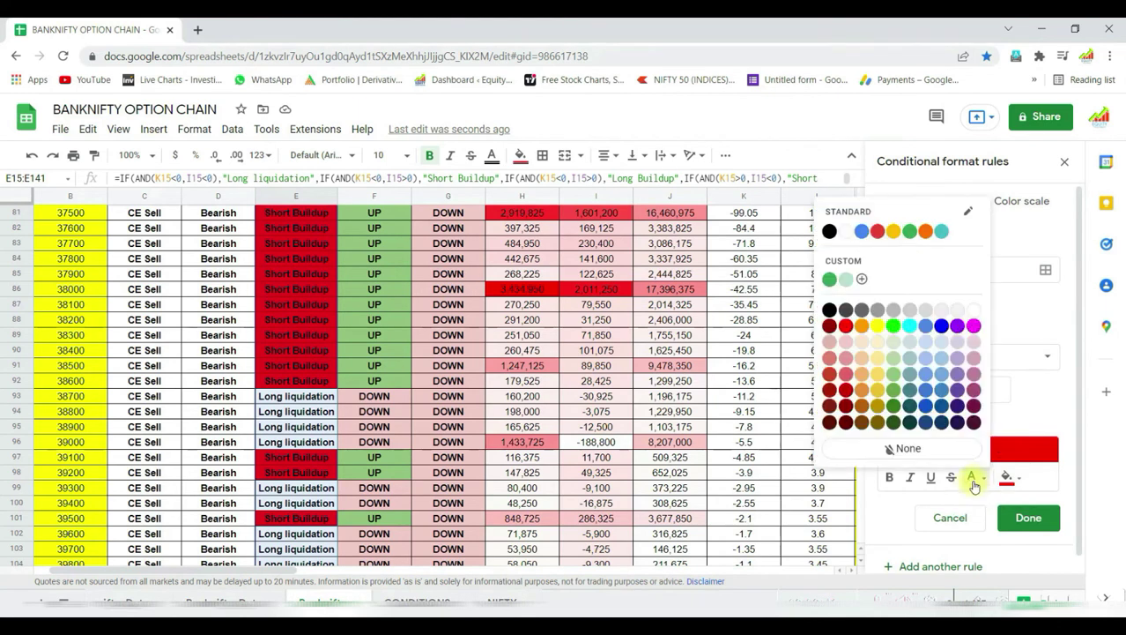
pyautogui.click(974, 309)
pyautogui.click(1029, 520)
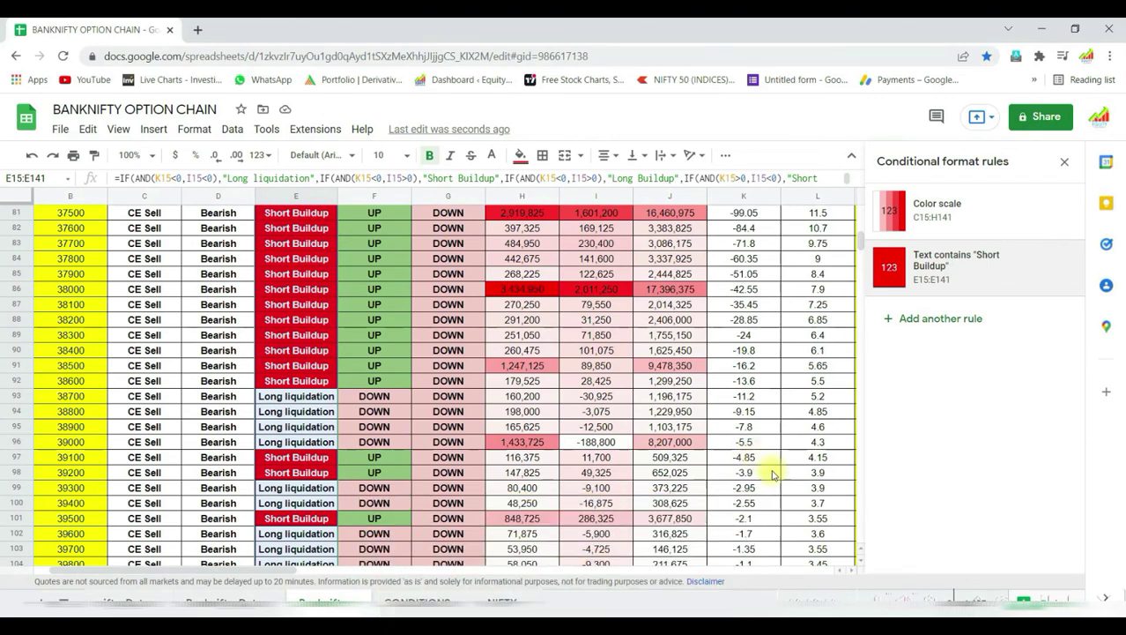
# Add a Text contains 'Long Buildup' rule with a medium green fill
pyautogui.click(932, 318)
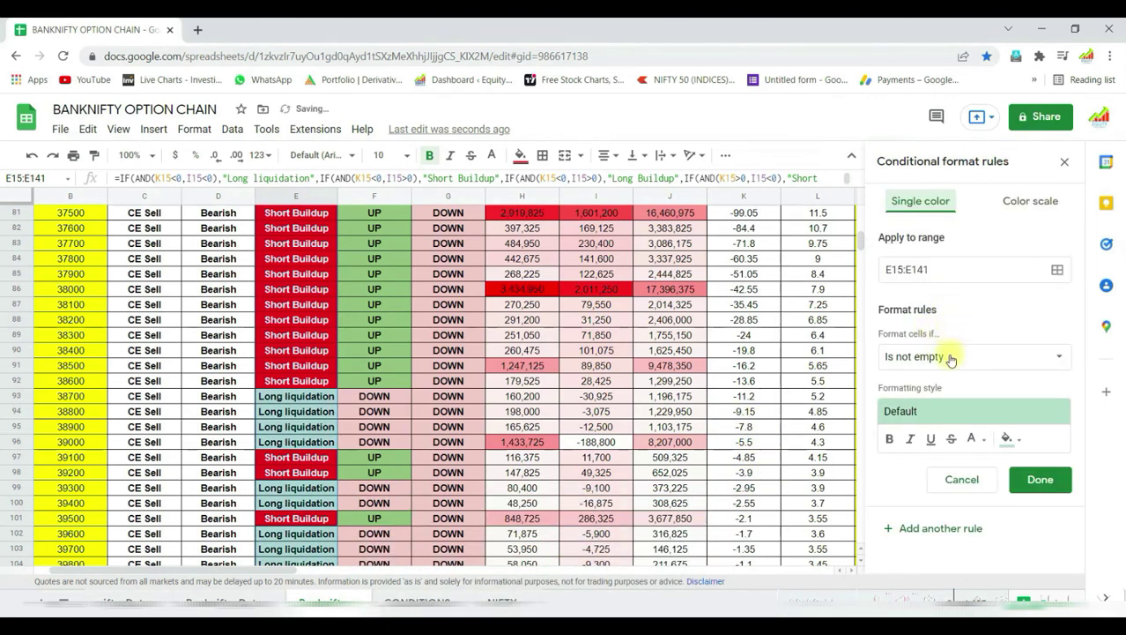
pyautogui.click(950, 355)
pyautogui.click(945, 378)
pyautogui.click(936, 395)
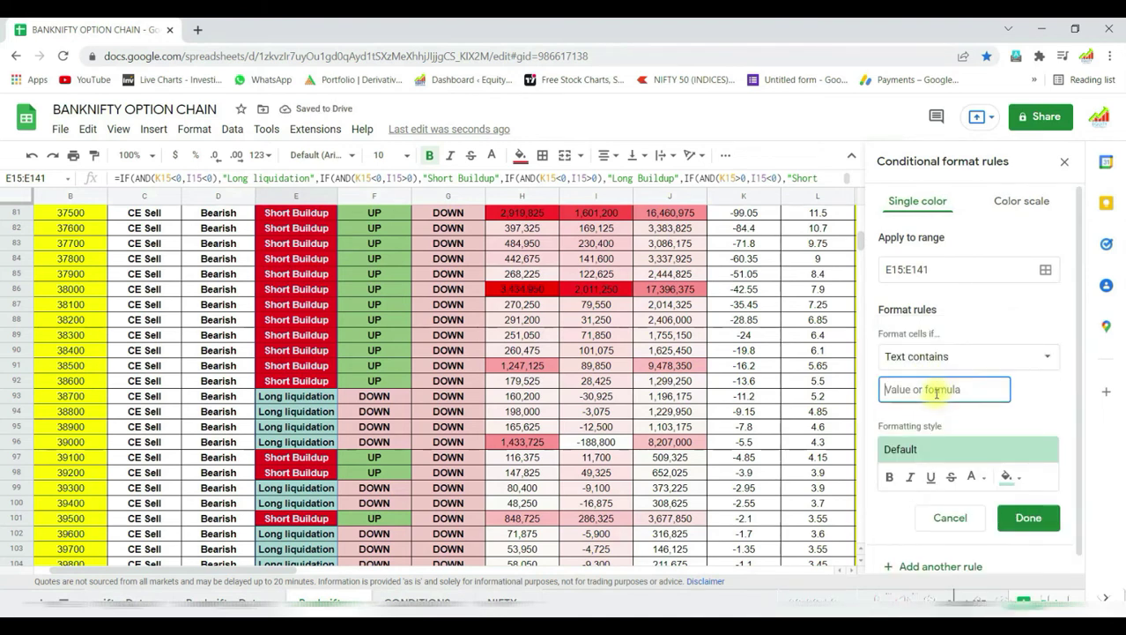
pyautogui.write('Long Buildup')
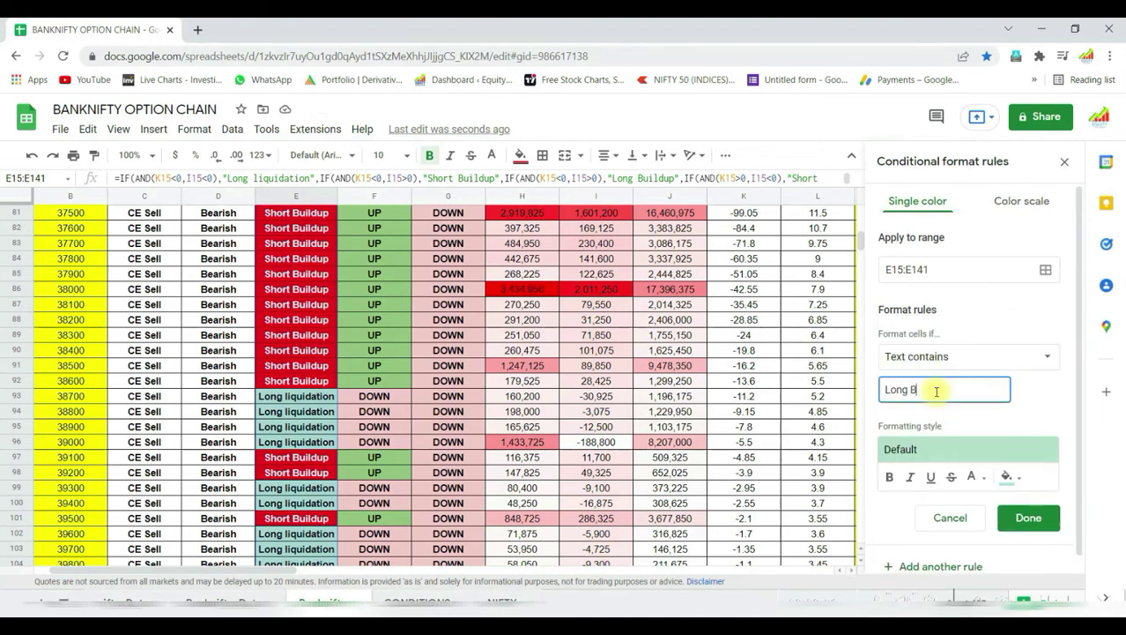
pyautogui.click(1006, 475)
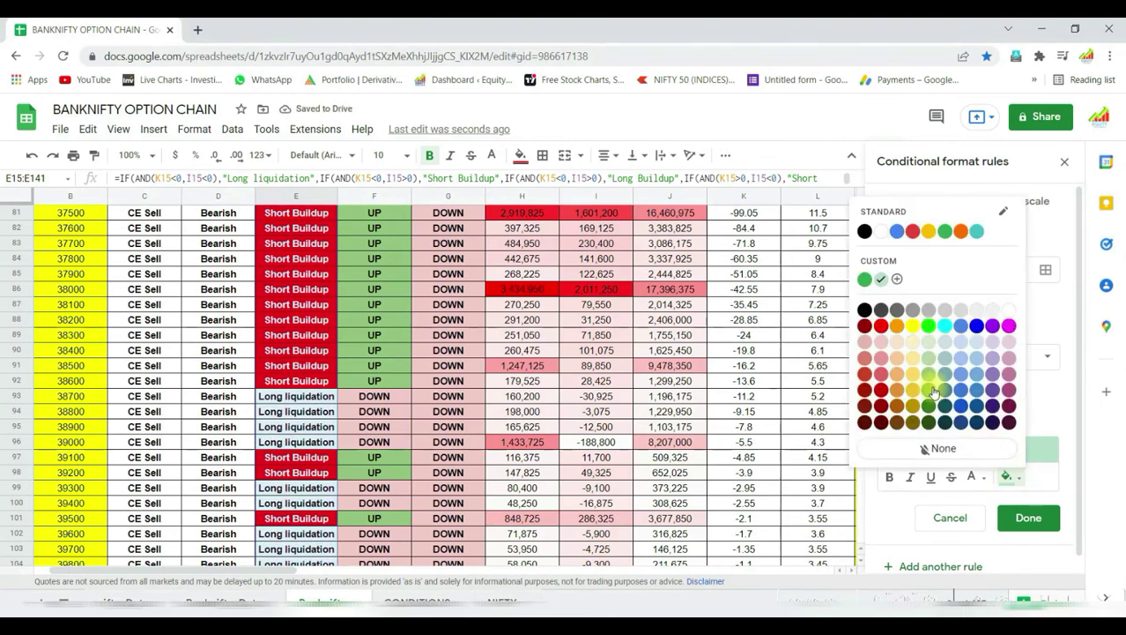
pyautogui.click(929, 390)
pyautogui.click(1006, 476)
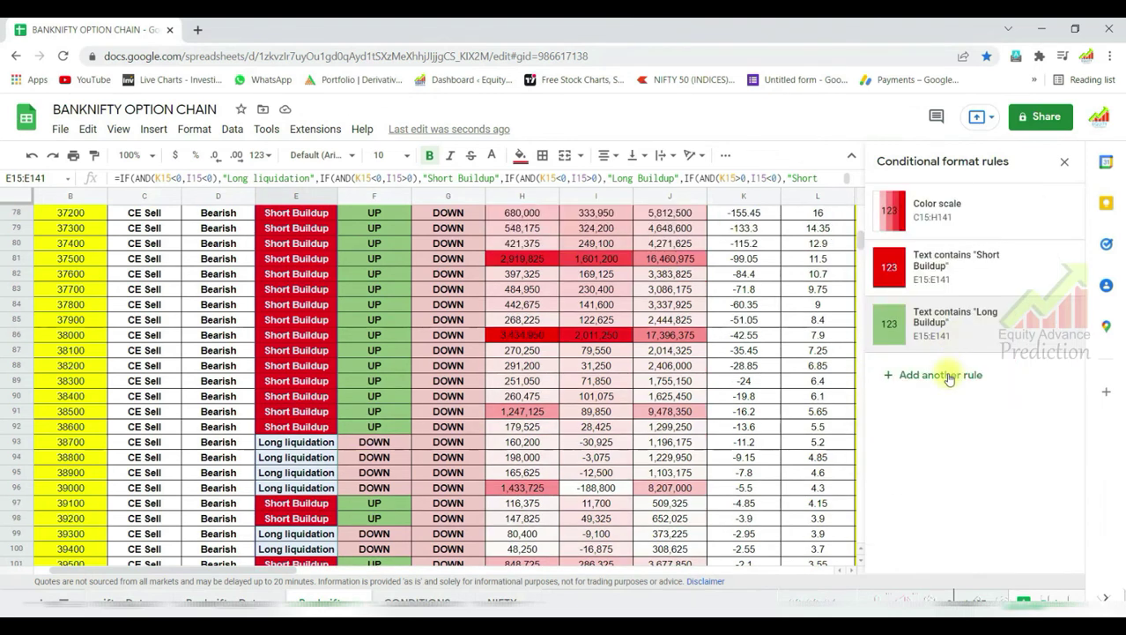
# Add a Text contains 'Long liquidation' rule with an orange fill
pyautogui.click(939, 374)
pyautogui.click(944, 355)
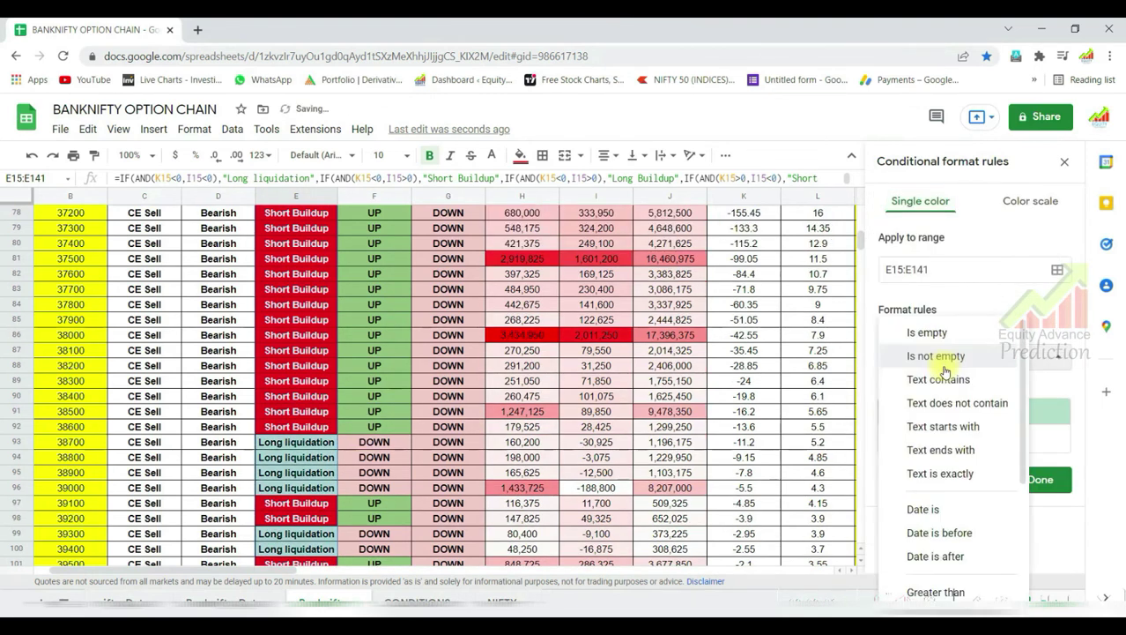
pyautogui.click(939, 375)
pyautogui.write('Lo')
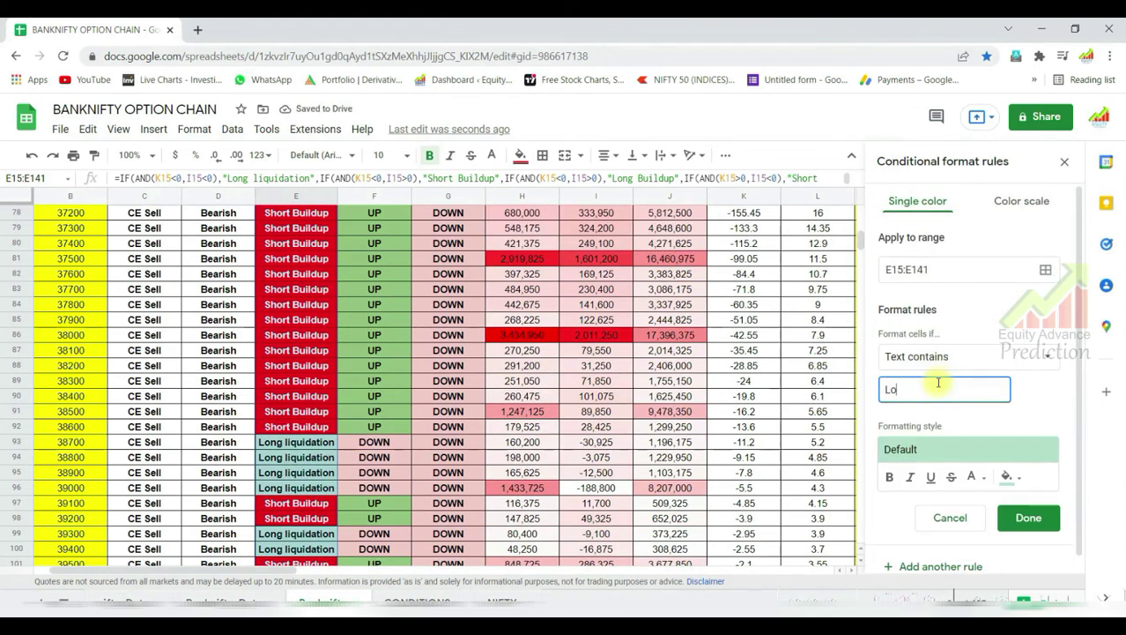
pyautogui.write('ng liquidation')
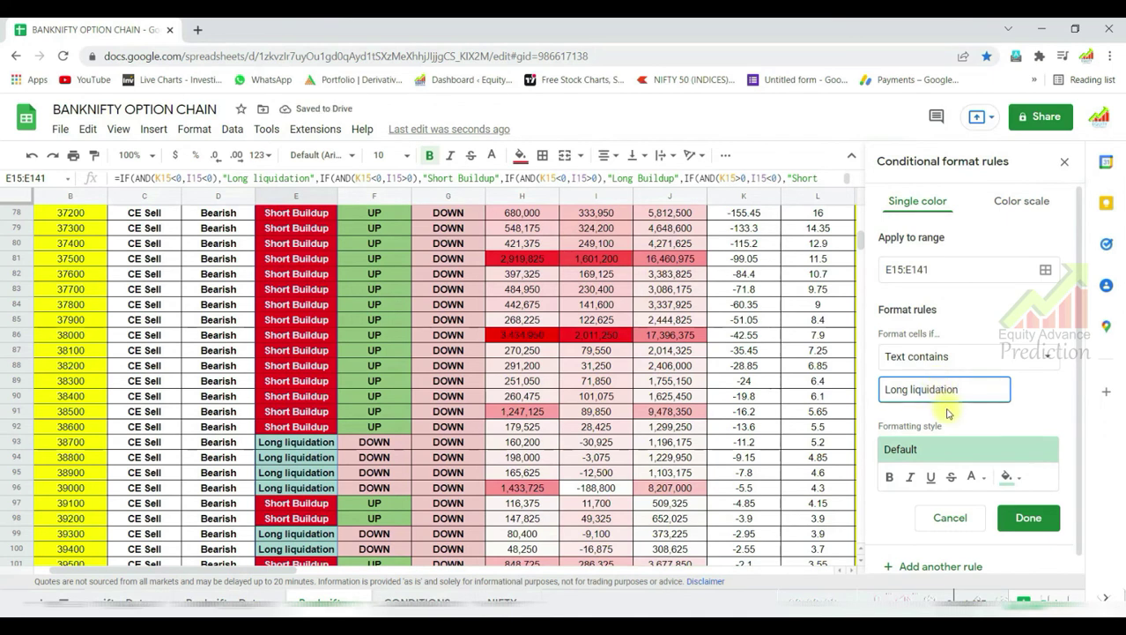
pyautogui.click(1005, 476)
pyautogui.click(913, 325)
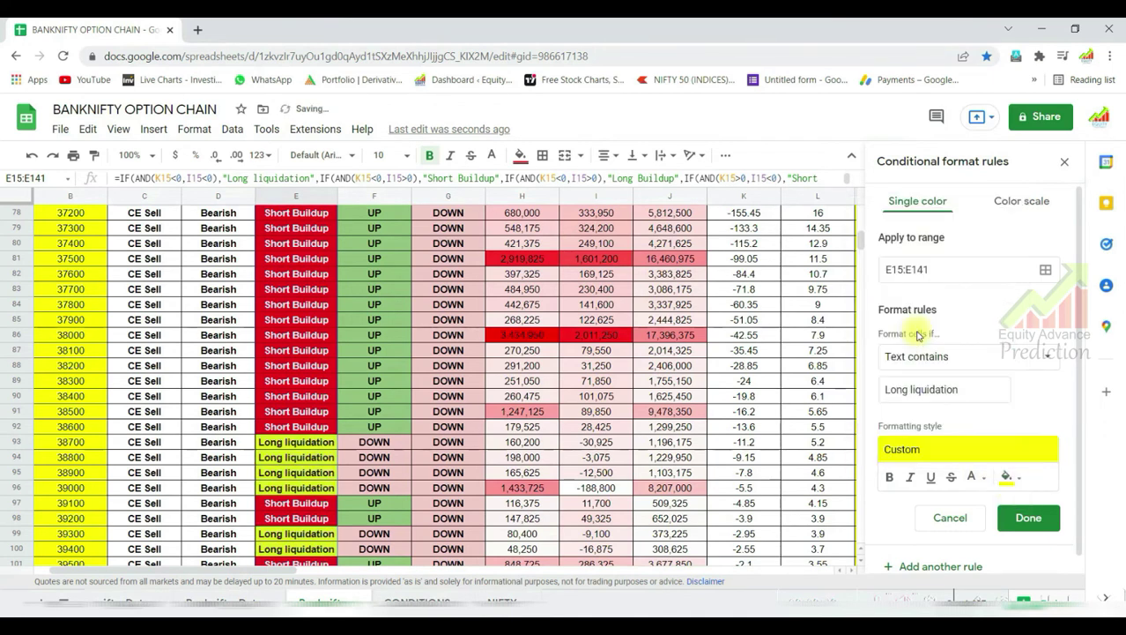
pyautogui.click(1005, 476)
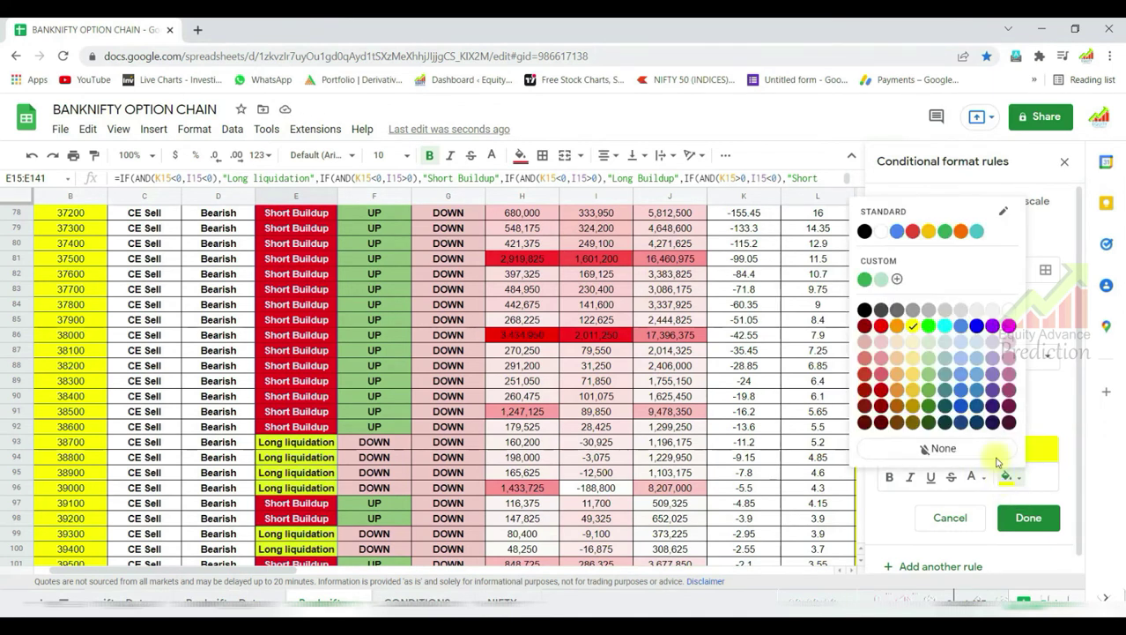
pyautogui.click(960, 390)
pyautogui.click(1006, 476)
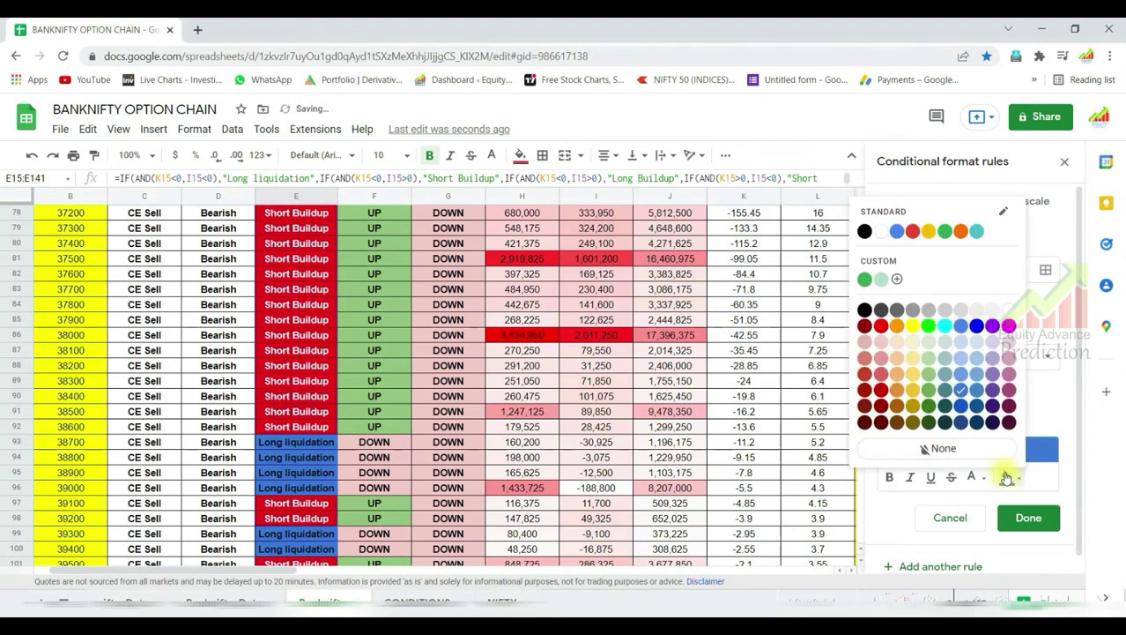
pyautogui.click(899, 326)
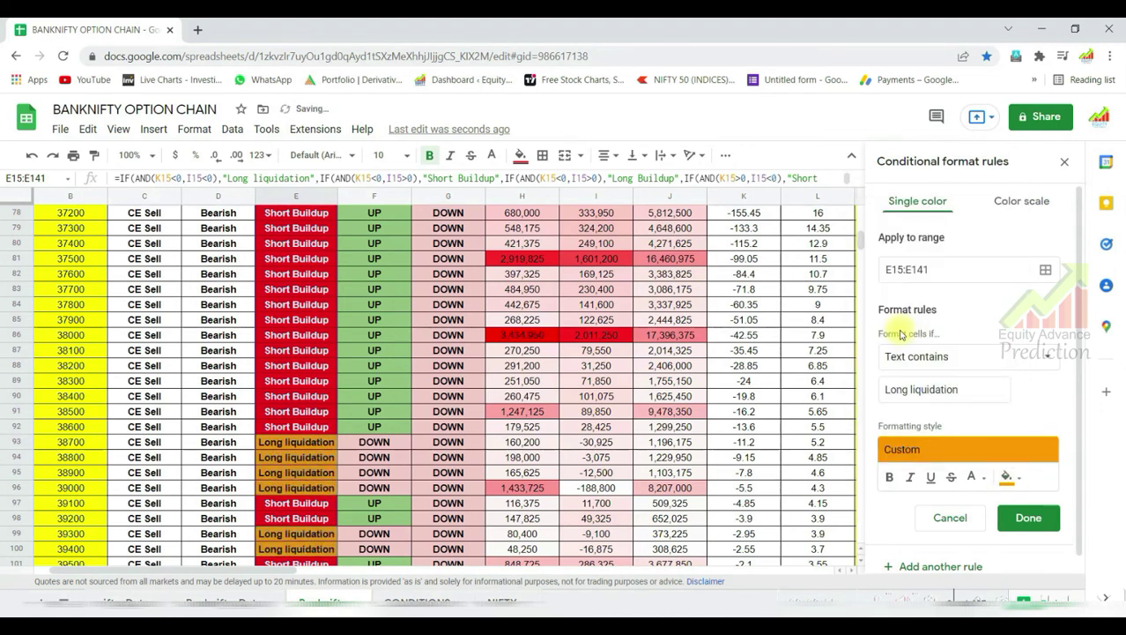
# Set the Long liquidation rule's text to white and save it
pyautogui.click(973, 476)
pyautogui.click(948, 329)
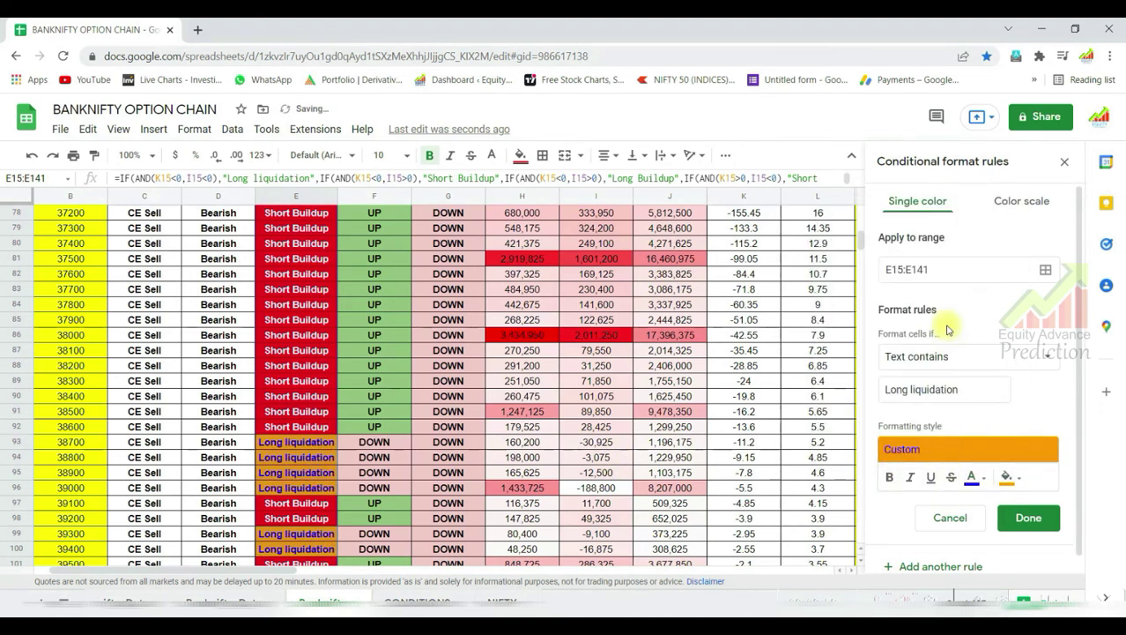
pyautogui.click(973, 477)
pyautogui.click(974, 312)
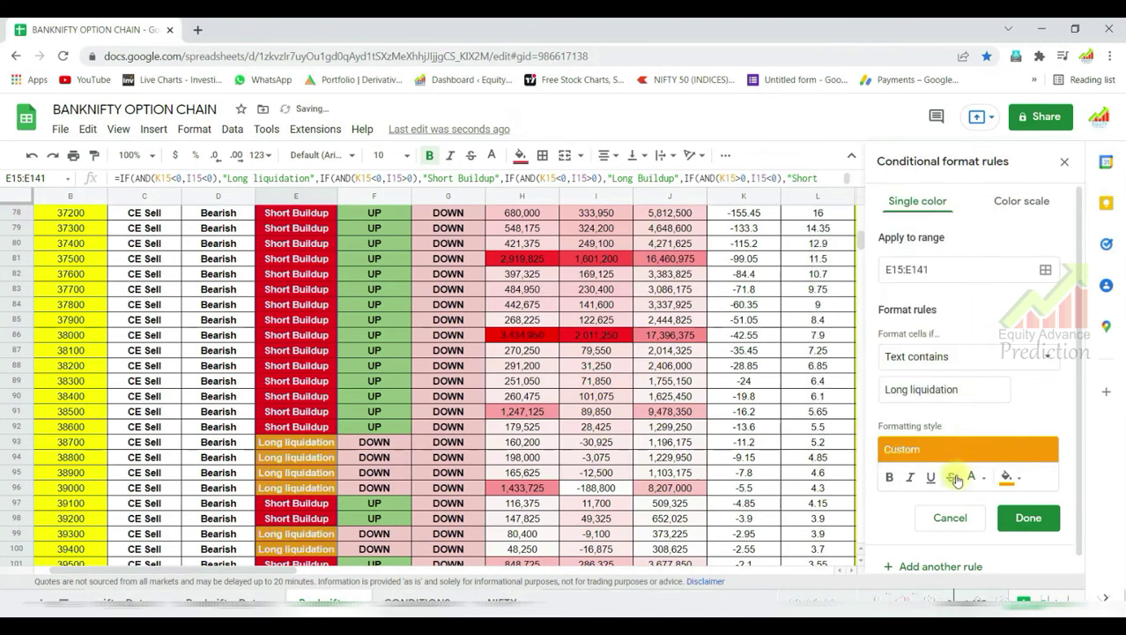
pyautogui.click(1036, 523)
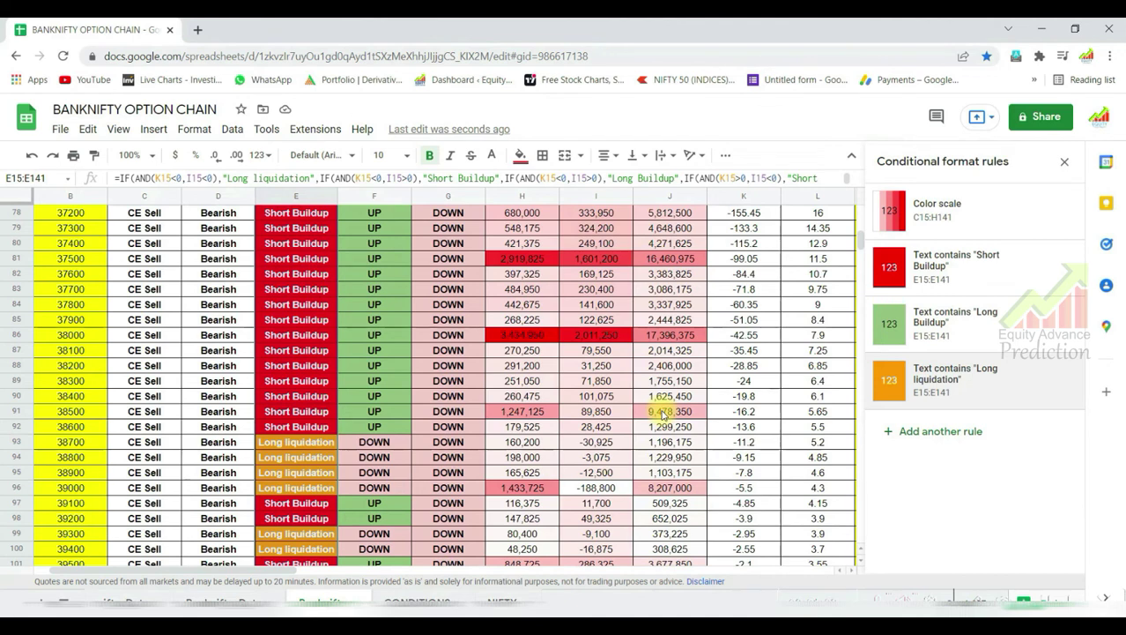
# Add a Text contains 'Short covering' rule to the Interpretation column
pyautogui.scroll(-10, 663, 416)
pyautogui.click(934, 431)
pyautogui.click(934, 354)
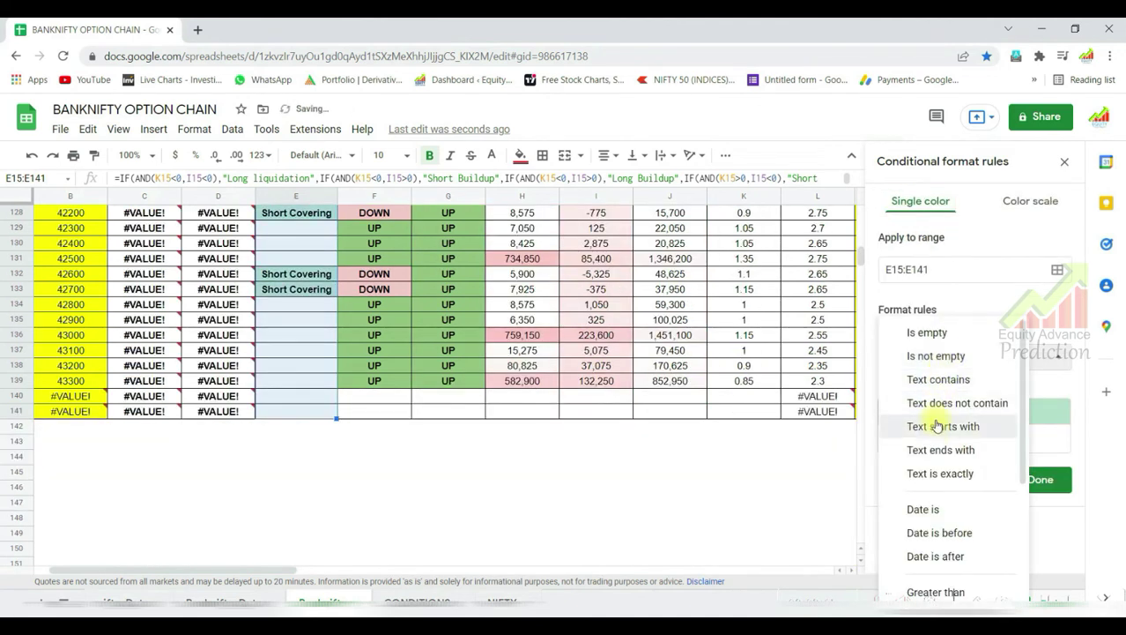
pyautogui.click(938, 379)
pyautogui.click(926, 395)
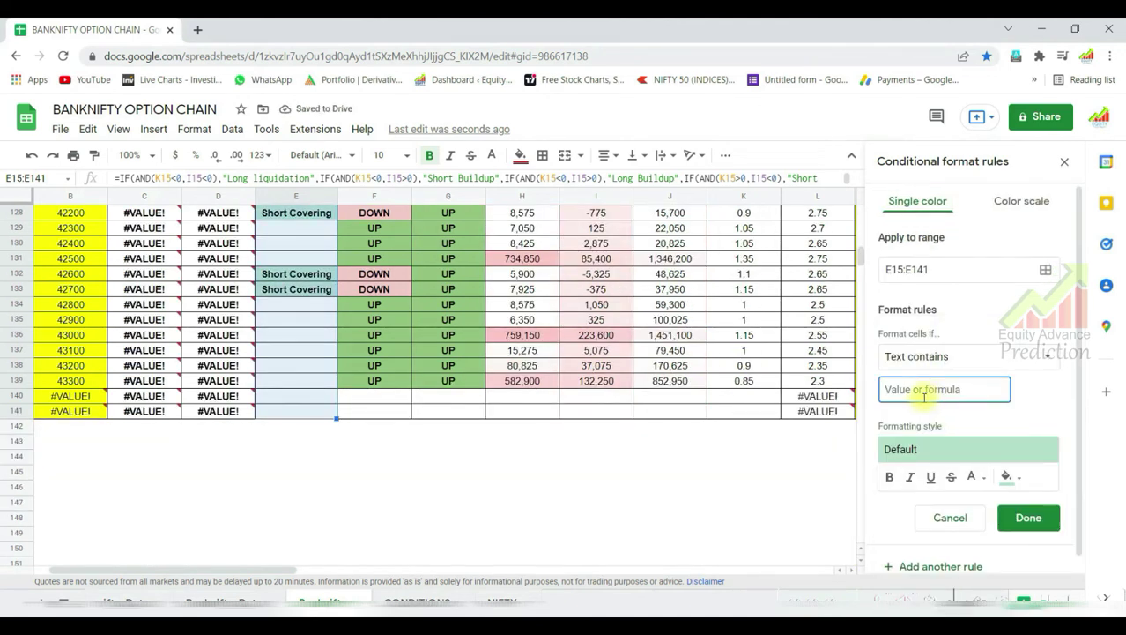
pyautogui.write('Short covering')
# Give the Short covering rule a blue fill and save it
pyautogui.click(1007, 476)
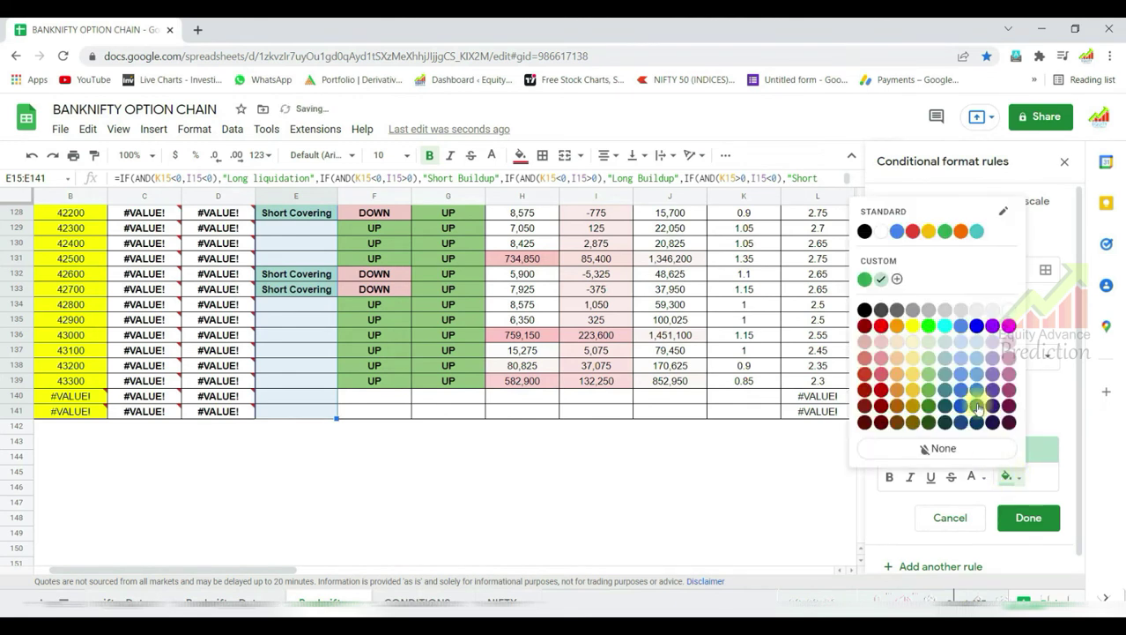
pyautogui.click(964, 333)
pyautogui.click(1008, 477)
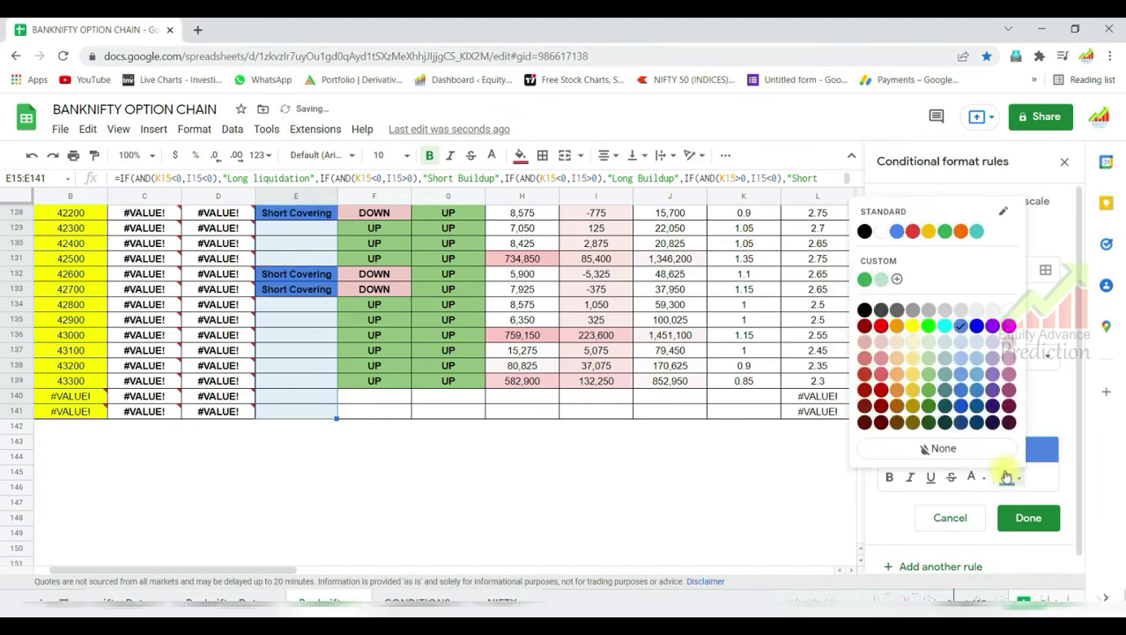
pyautogui.click(963, 377)
pyautogui.click(1007, 477)
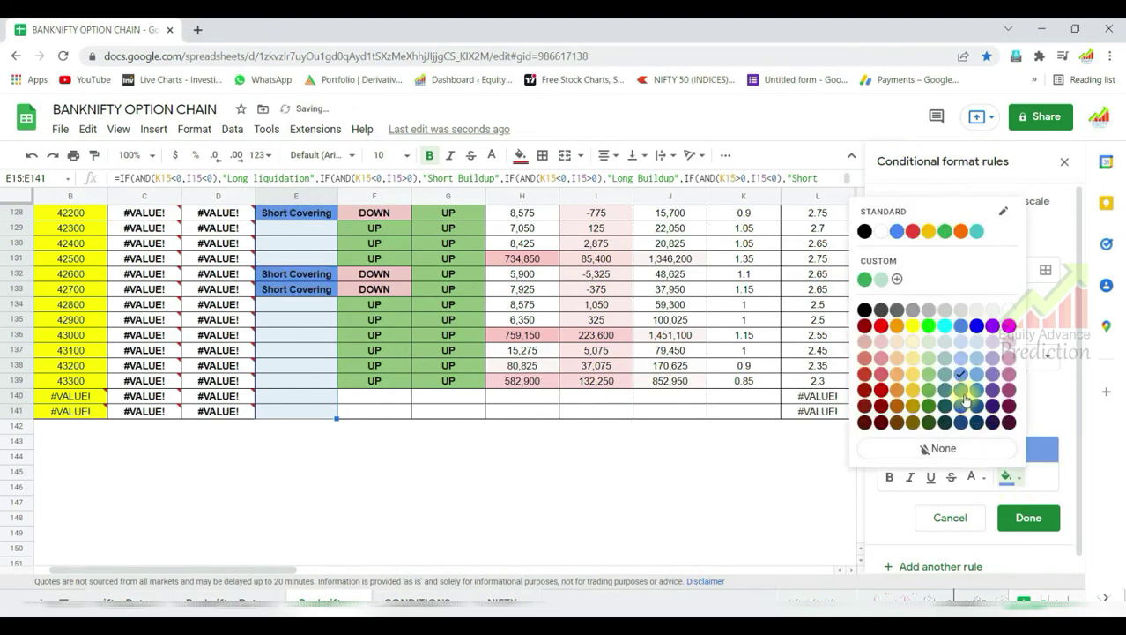
pyautogui.click(966, 400)
pyautogui.click(1007, 477)
pyautogui.click(976, 313)
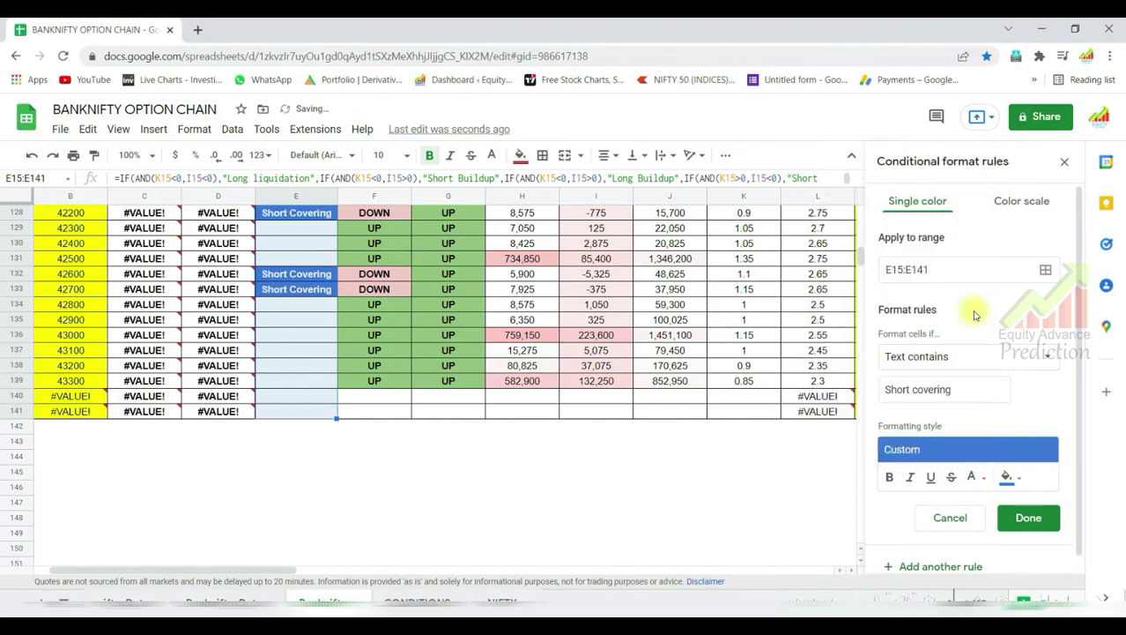
pyautogui.click(1028, 518)
# Clear the Interpretation column selection
pyautogui.scroll(10, 378, 397)
pyautogui.scroll(-3, 330, 410)
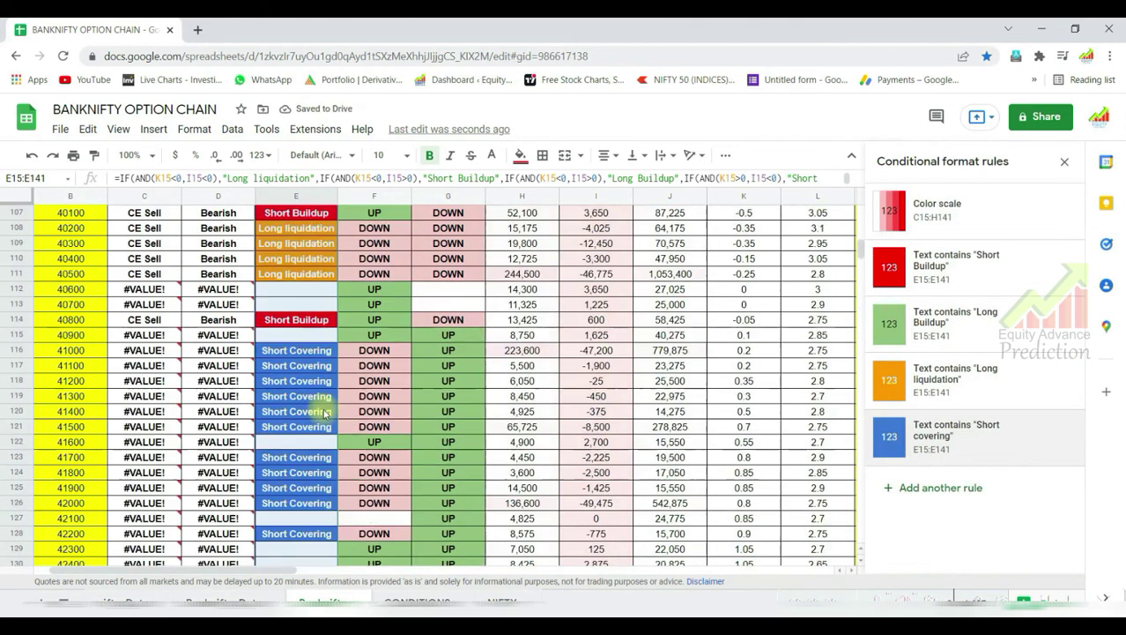
pyautogui.click(301, 398)
pyautogui.scroll(20, 301, 401)
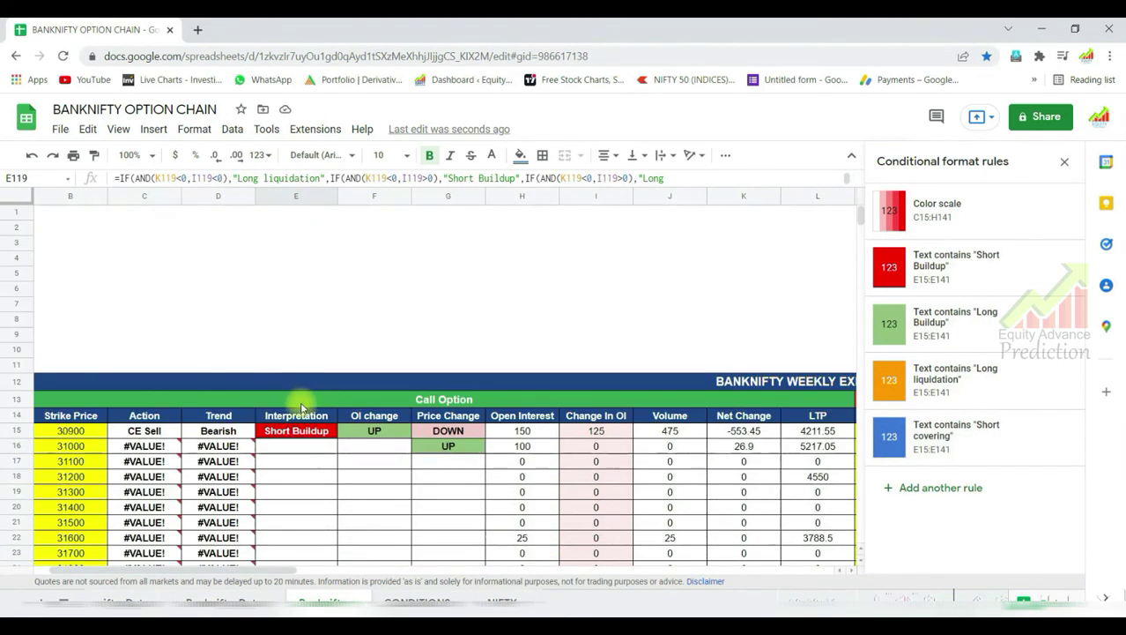
# Select the Trend cells D15:D141 and add a Text contains 'Bearish' rule with red fill
pyautogui.moveTo(218, 430)
pyautogui.mouseDown()
pyautogui.moveTo(218, 564)
pyautogui.moveTo(231, 427)
pyautogui.mouseUp()
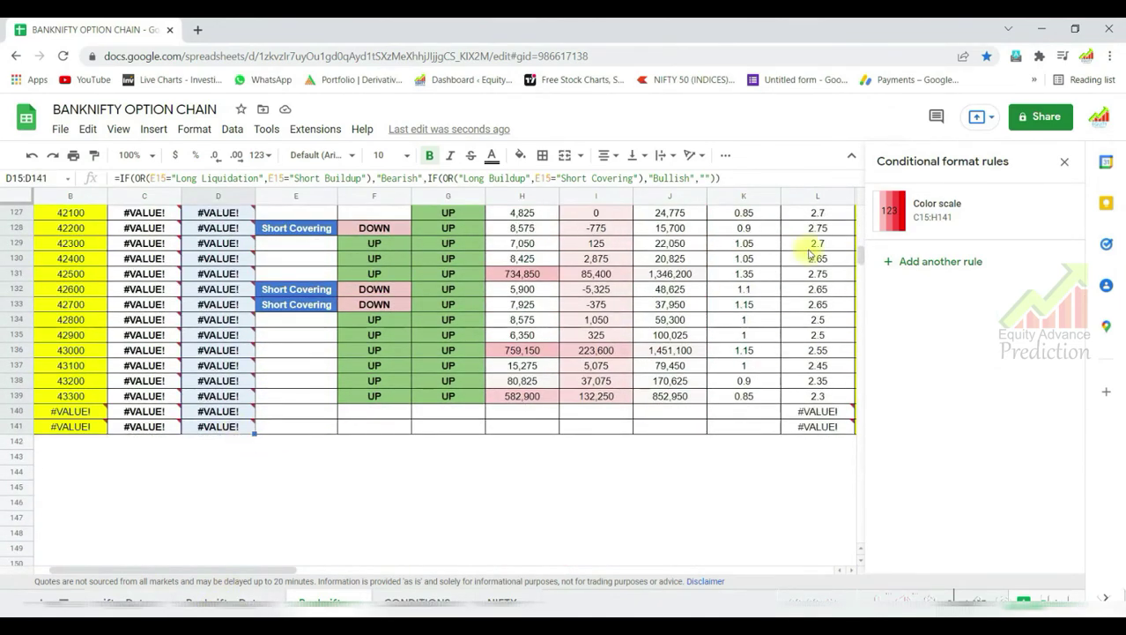
pyautogui.click(925, 260)
pyautogui.click(940, 356)
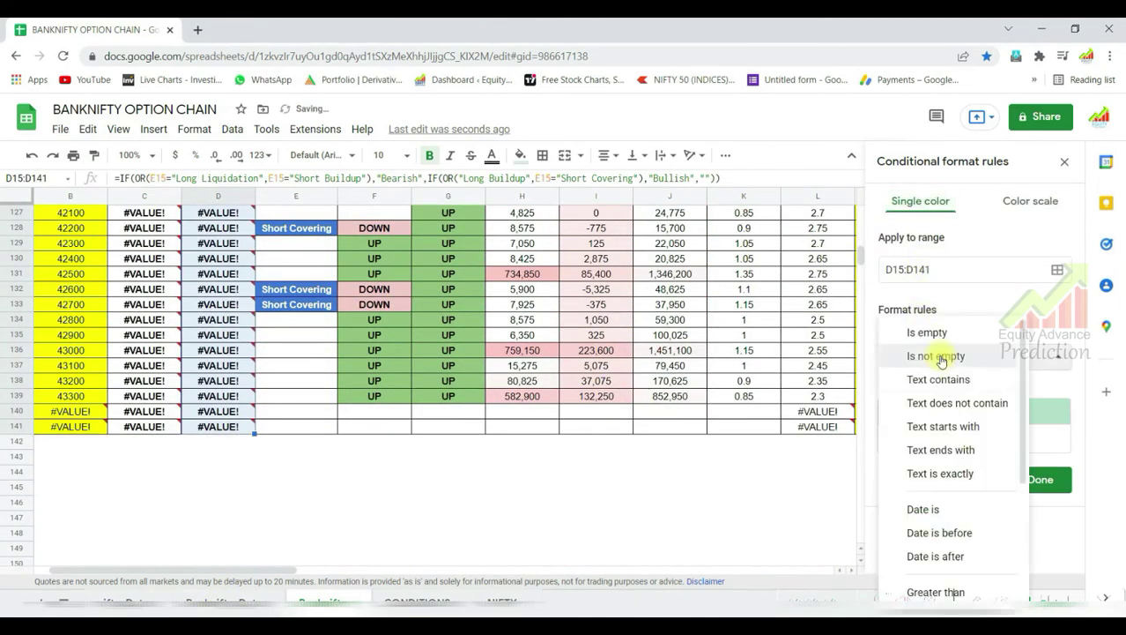
pyautogui.click(938, 379)
pyautogui.write('Bearish')
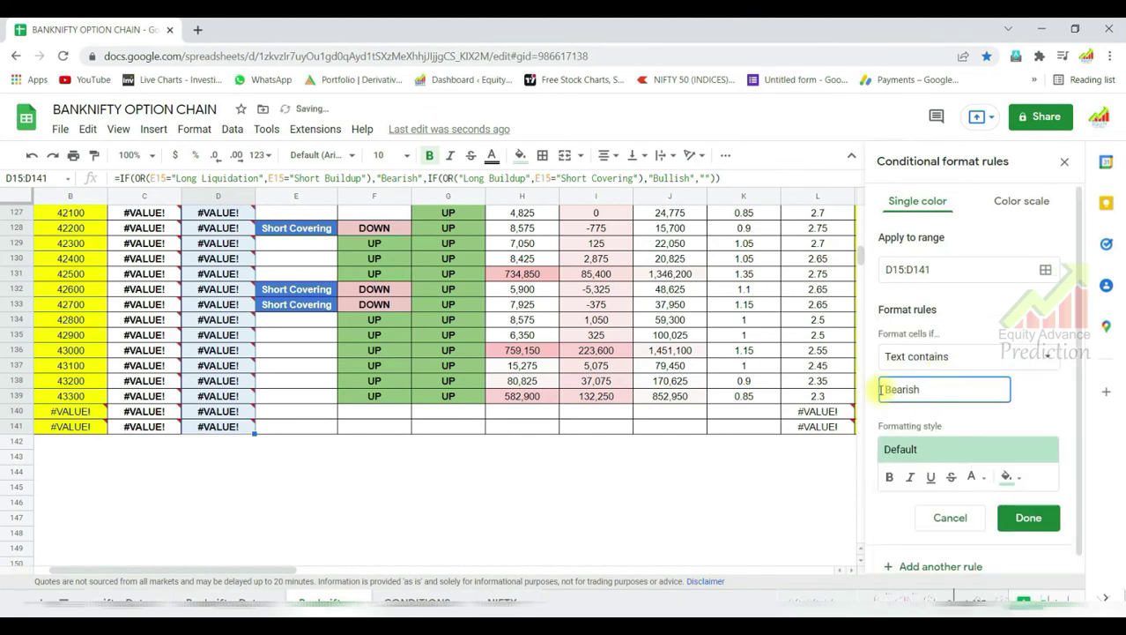
pyautogui.click(1007, 476)
pyautogui.click(881, 318)
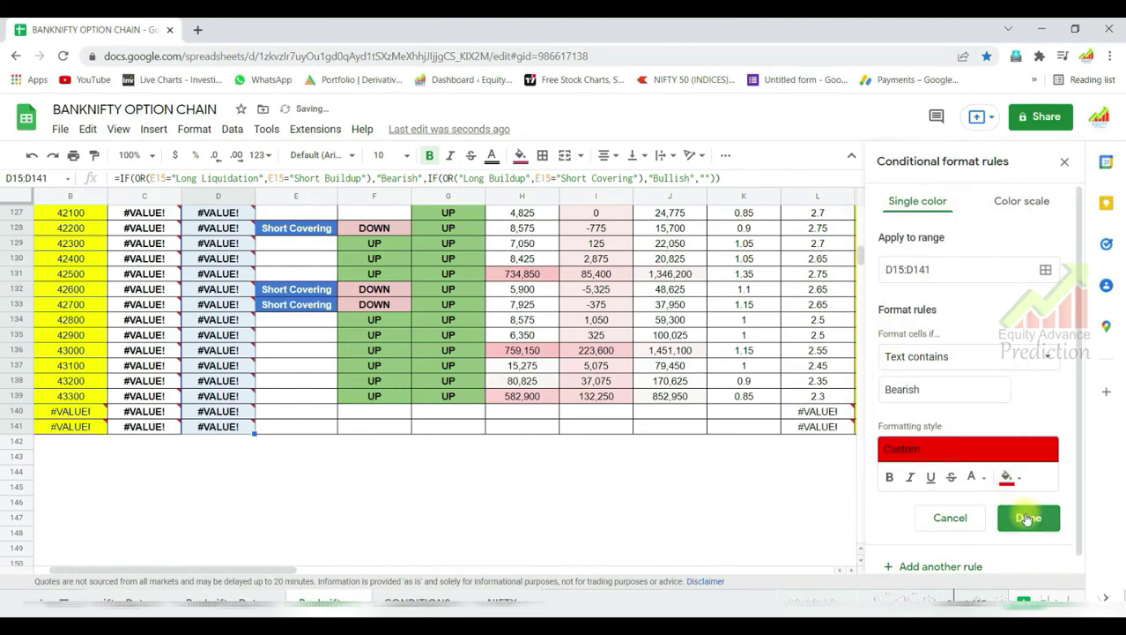
pyautogui.click(1026, 517)
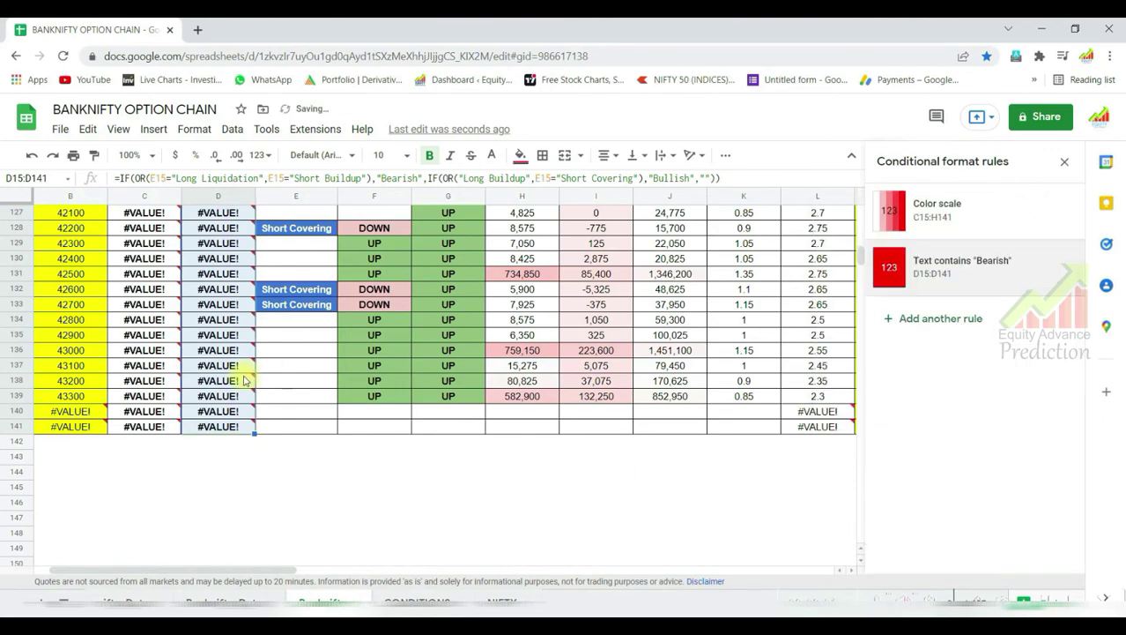
pyautogui.scroll(5, 245, 380)
pyautogui.scroll(5, 245, 383)
pyautogui.scroll(5, 248, 392)
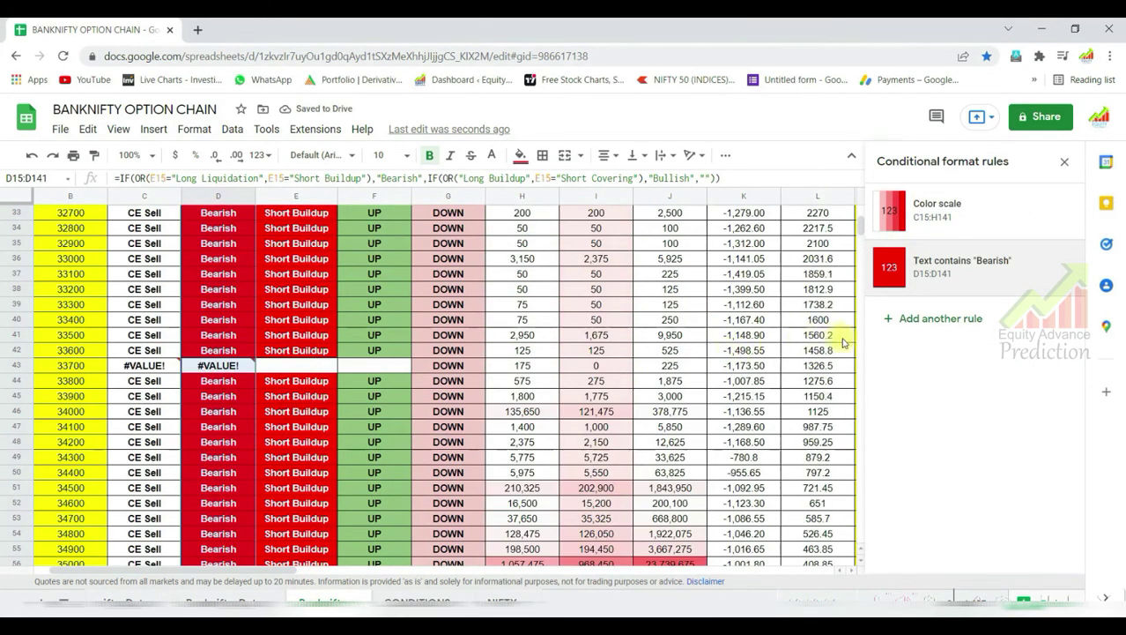
# Add a Text contains 'Bullish' rule with green fill
pyautogui.click(900, 319)
pyautogui.click(922, 354)
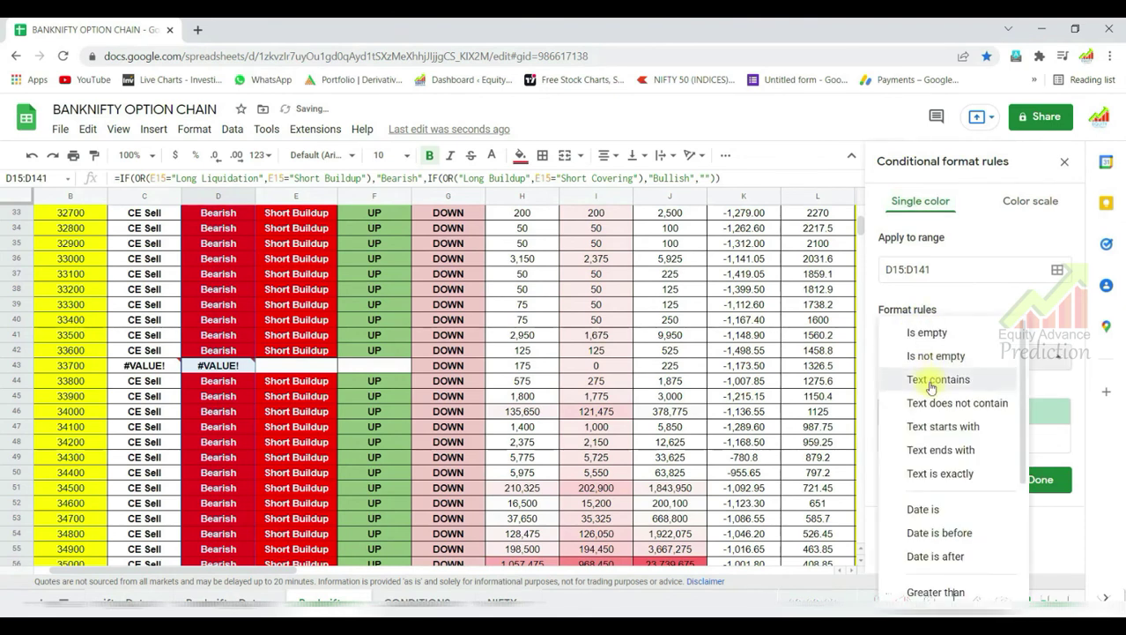
pyautogui.click(931, 386)
pyautogui.click(912, 392)
pyautogui.write('Bullish')
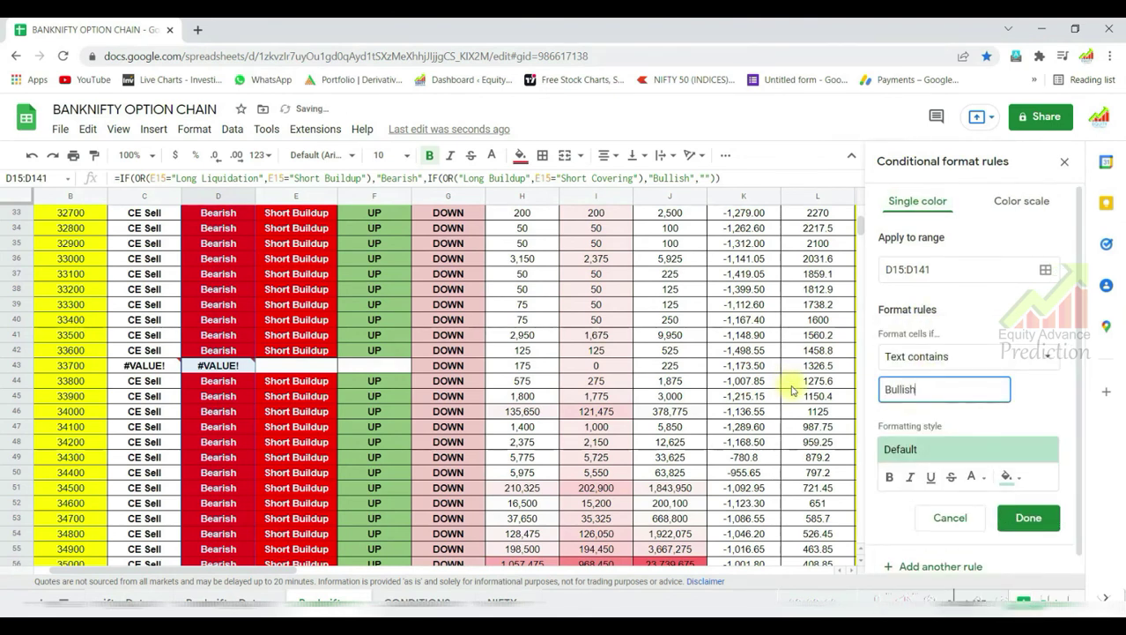
pyautogui.click(1006, 476)
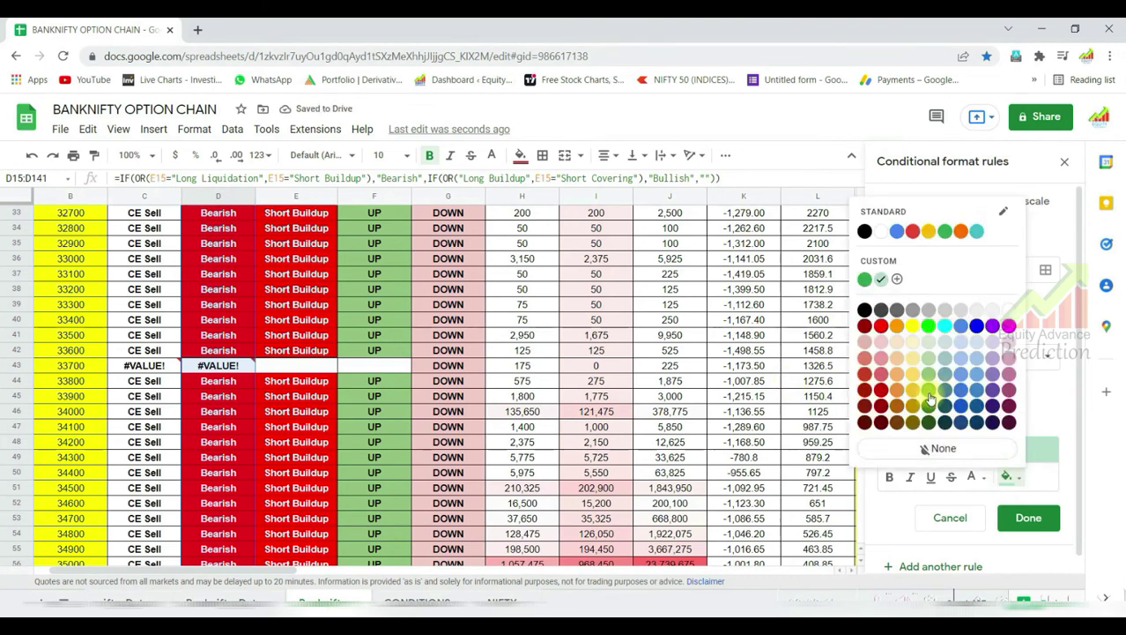
pyautogui.click(929, 398)
pyautogui.click(1006, 477)
pyautogui.click(1026, 501)
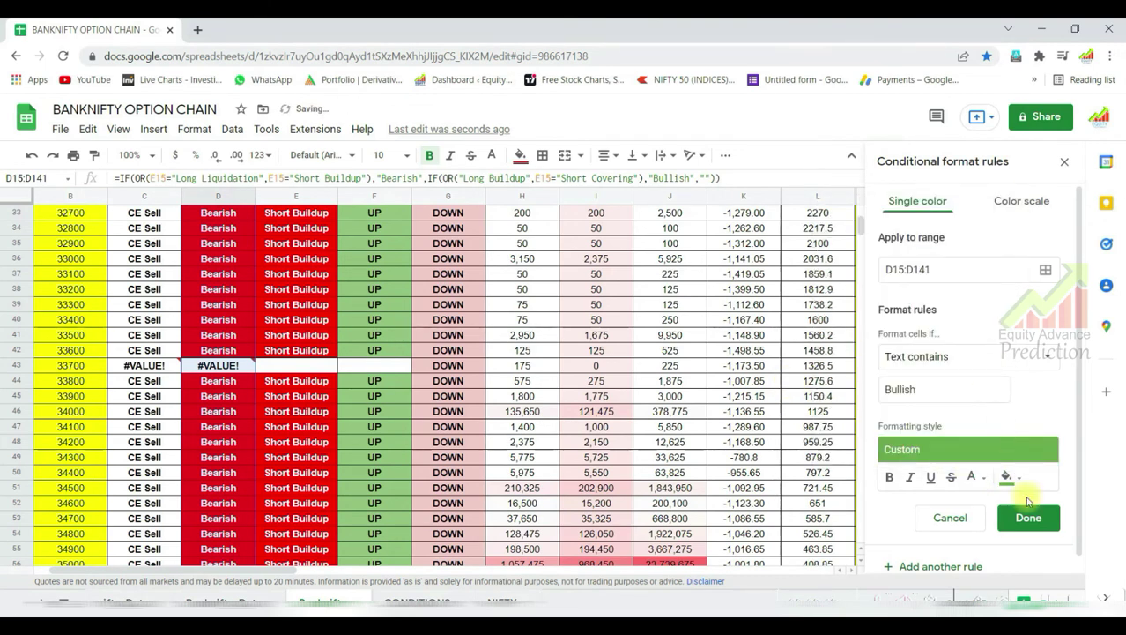
pyautogui.click(1028, 517)
# Change the Bullish rule's fill to a brighter green
pyautogui.scroll(-3, 302, 428)
pyautogui.scroll(-3, 264, 432)
pyautogui.scroll(10, 248, 442)
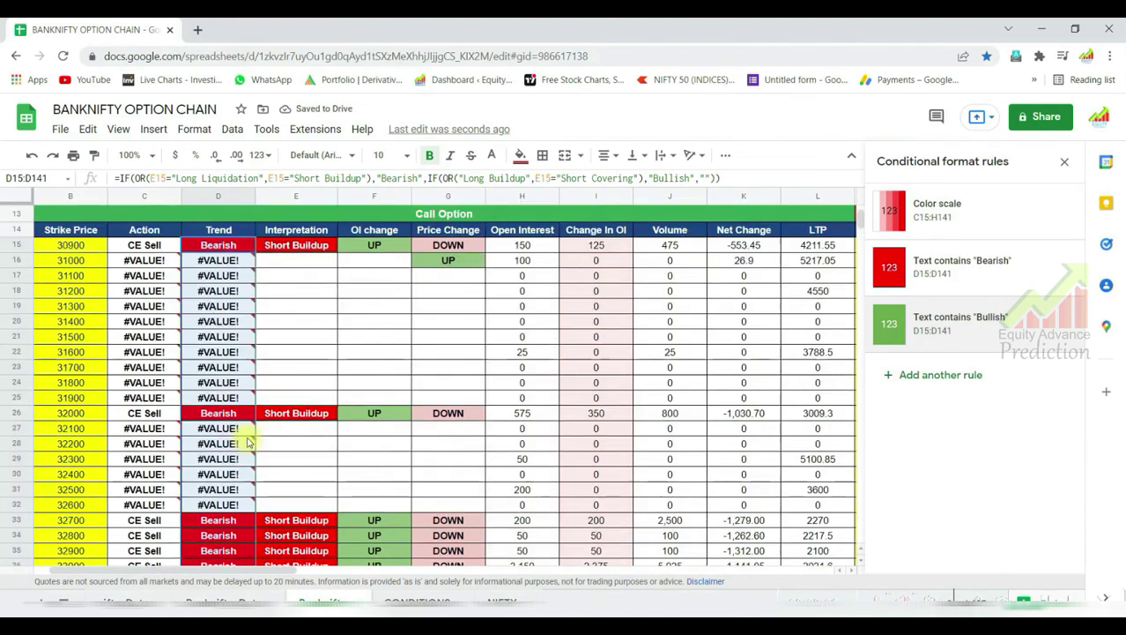
pyautogui.scroll(-2, 248, 443)
pyautogui.click(961, 322)
pyautogui.click(1006, 476)
pyautogui.click(920, 396)
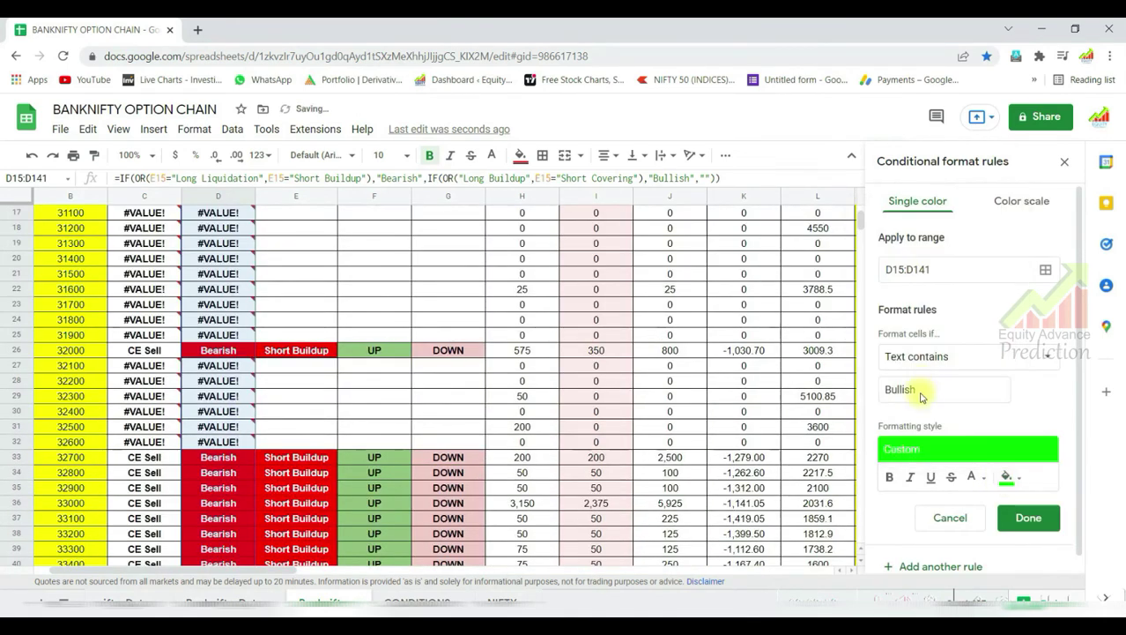
pyautogui.click(1027, 518)
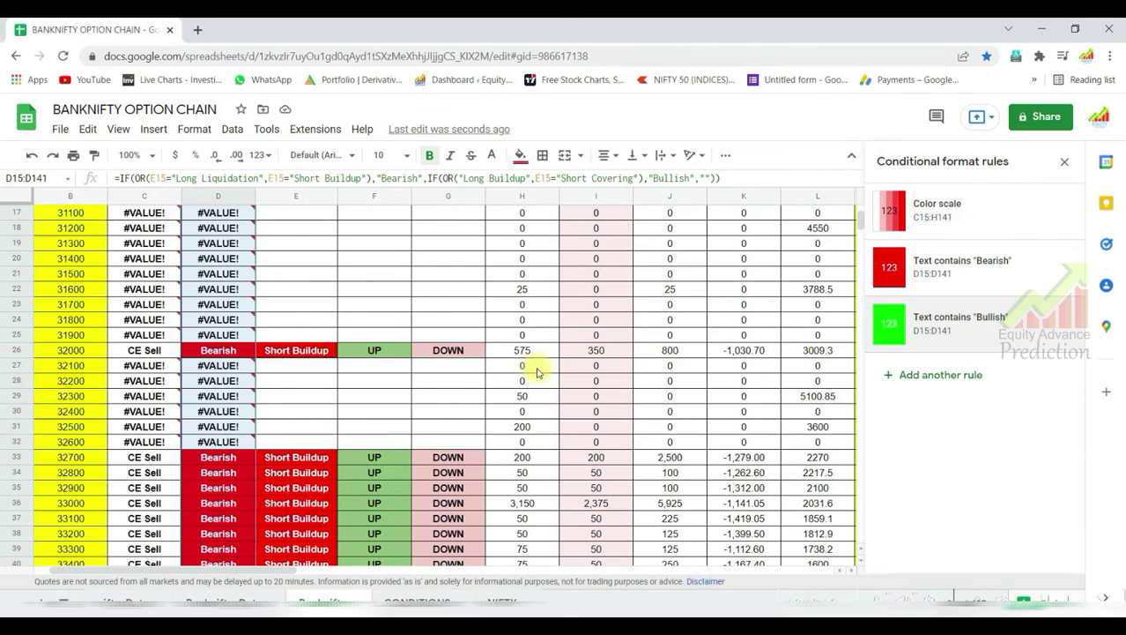
pyautogui.scroll(5, 184, 381)
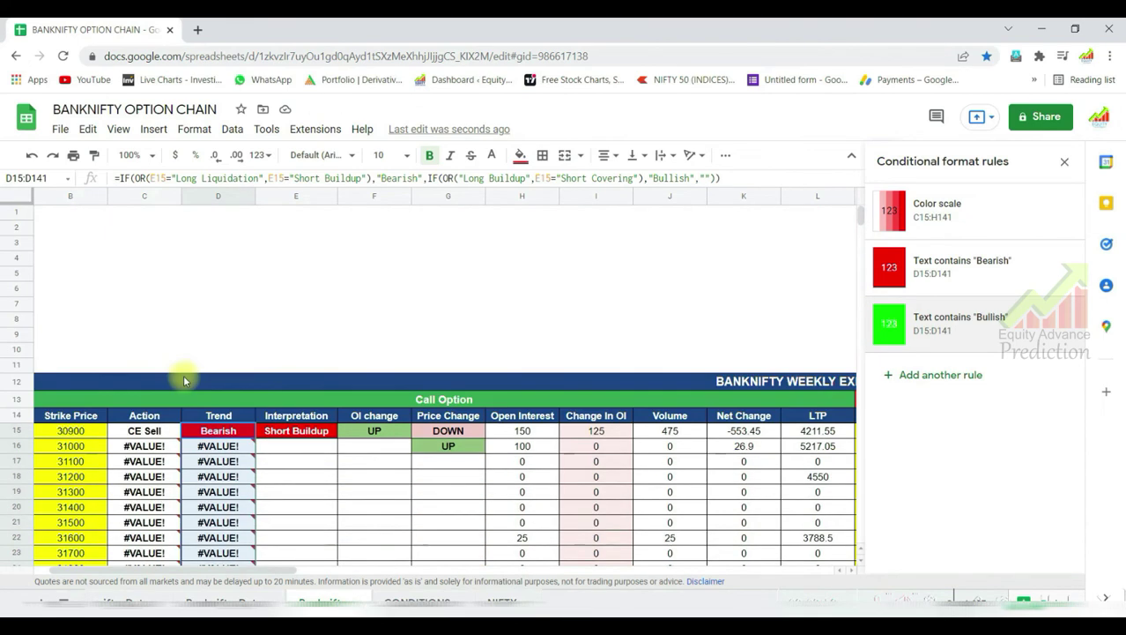
pyautogui.scroll(-5, 184, 381)
pyautogui.moveTo(145, 168); pyautogui.dragTo(150, 598)
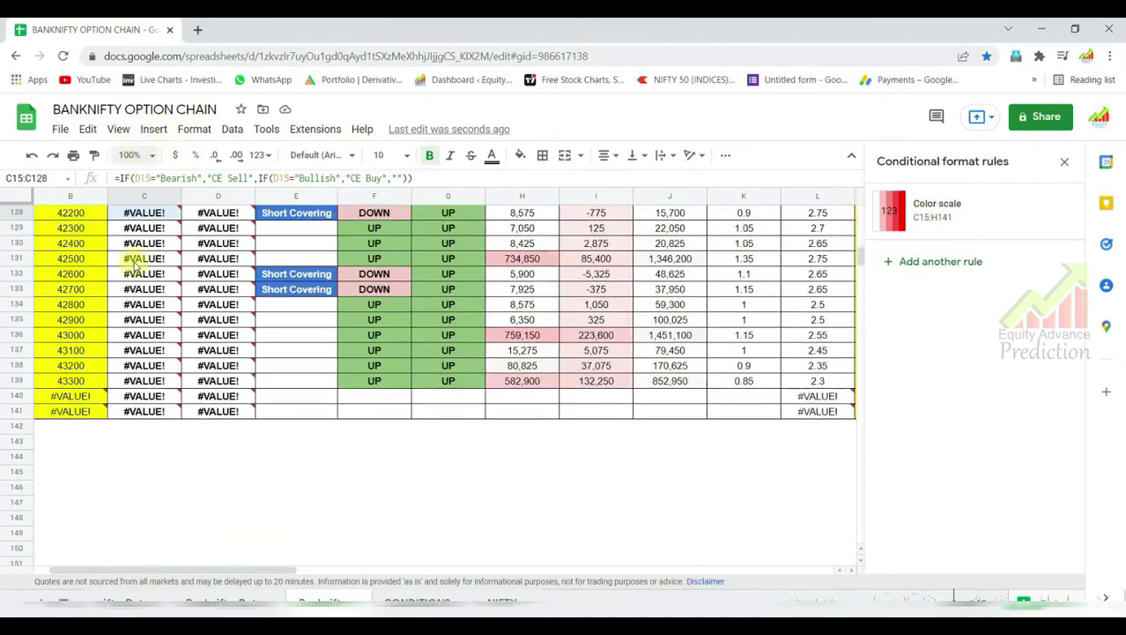
# Select Action cells C15:C141 and add a Text contains 'Sell' rule with red fill
pyautogui.moveTo(150, 597); pyautogui.dragTo(151, 430)
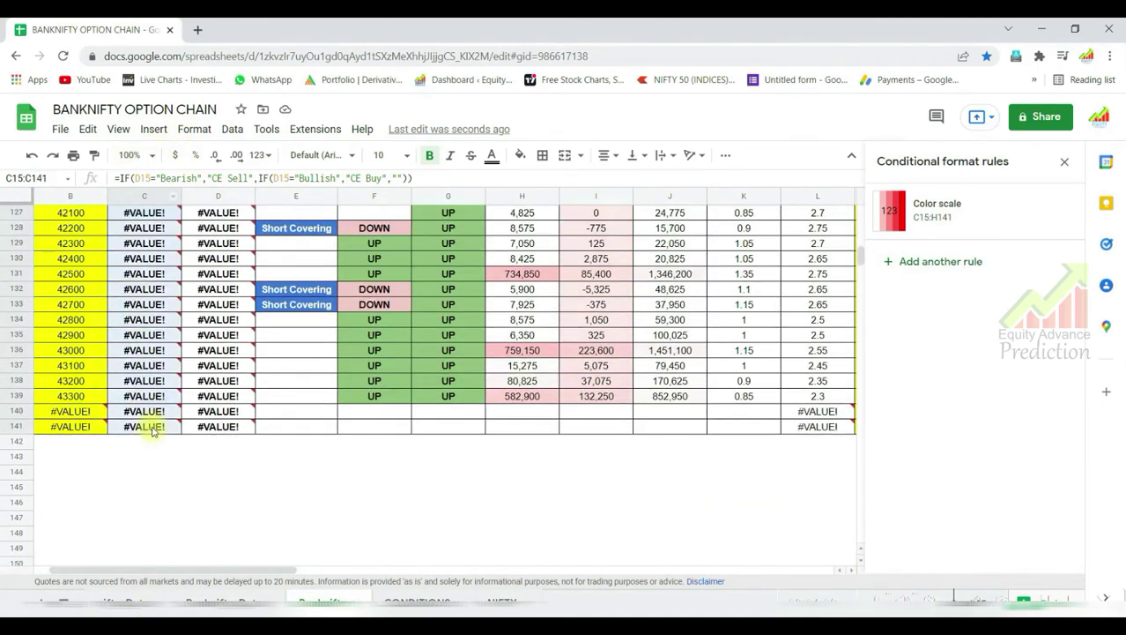
pyautogui.click(916, 261)
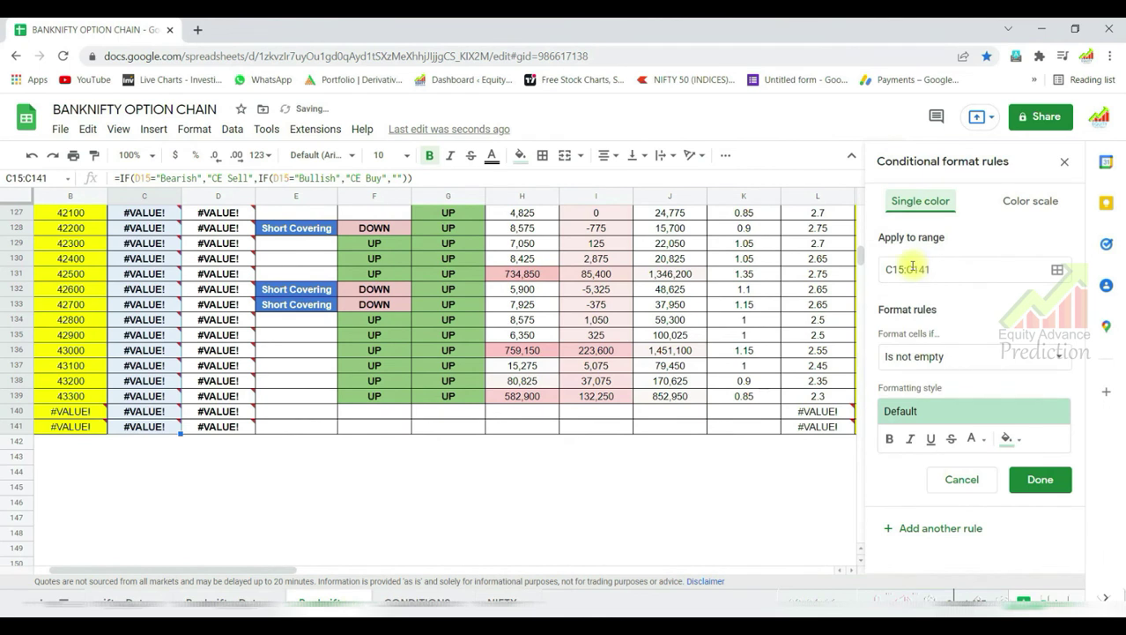
pyautogui.click(940, 356)
pyautogui.click(936, 377)
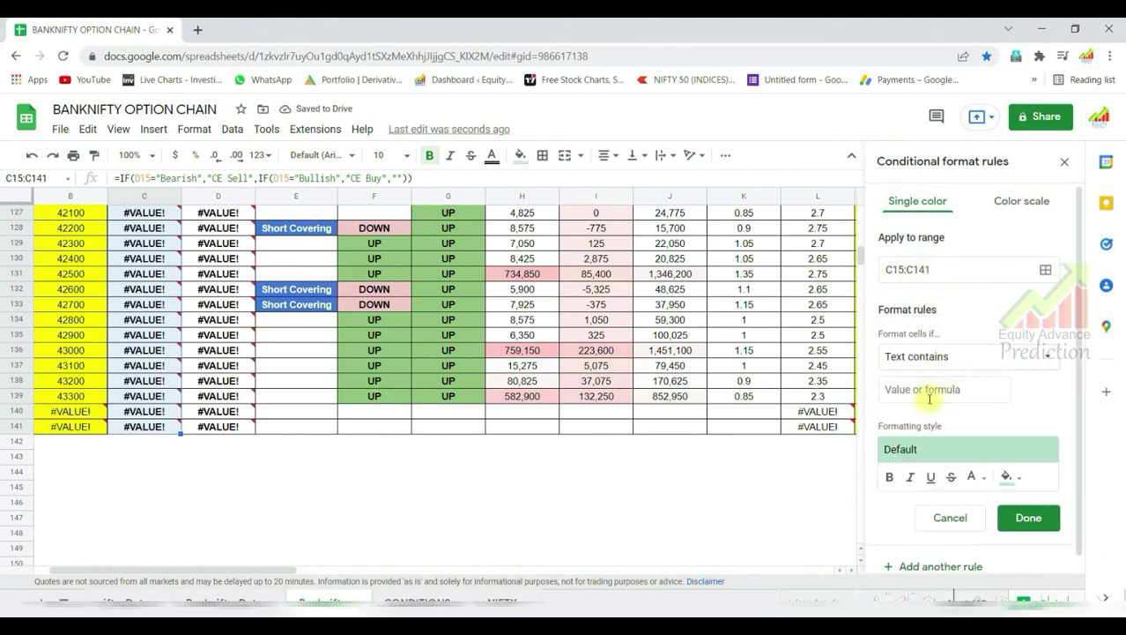
pyautogui.click(929, 392)
pyautogui.write('ll')
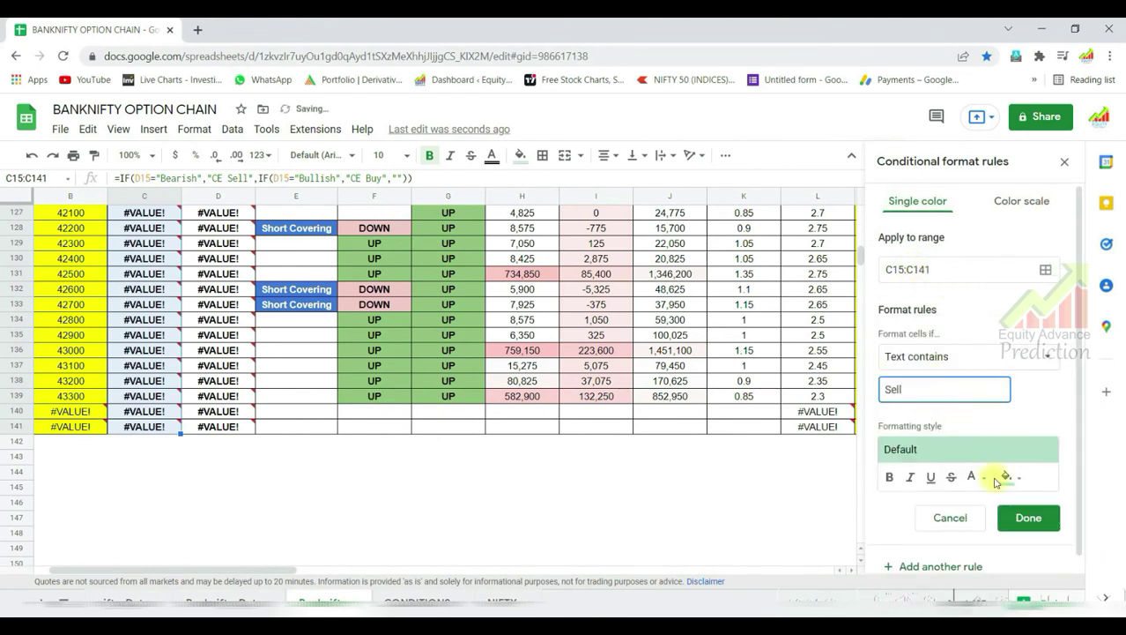
pyautogui.click(1007, 476)
pyautogui.click(878, 325)
pyautogui.click(975, 476)
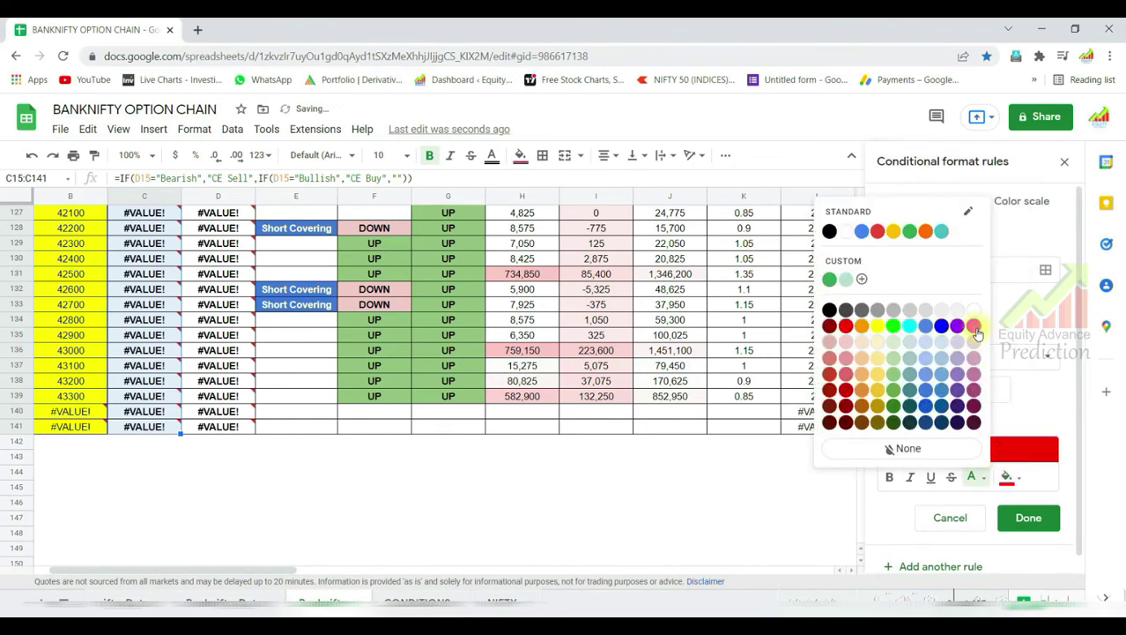
pyautogui.click(974, 319)
pyautogui.click(1028, 517)
# Add a Text contains 'Buy' rule with bright green fill
pyautogui.click(950, 317)
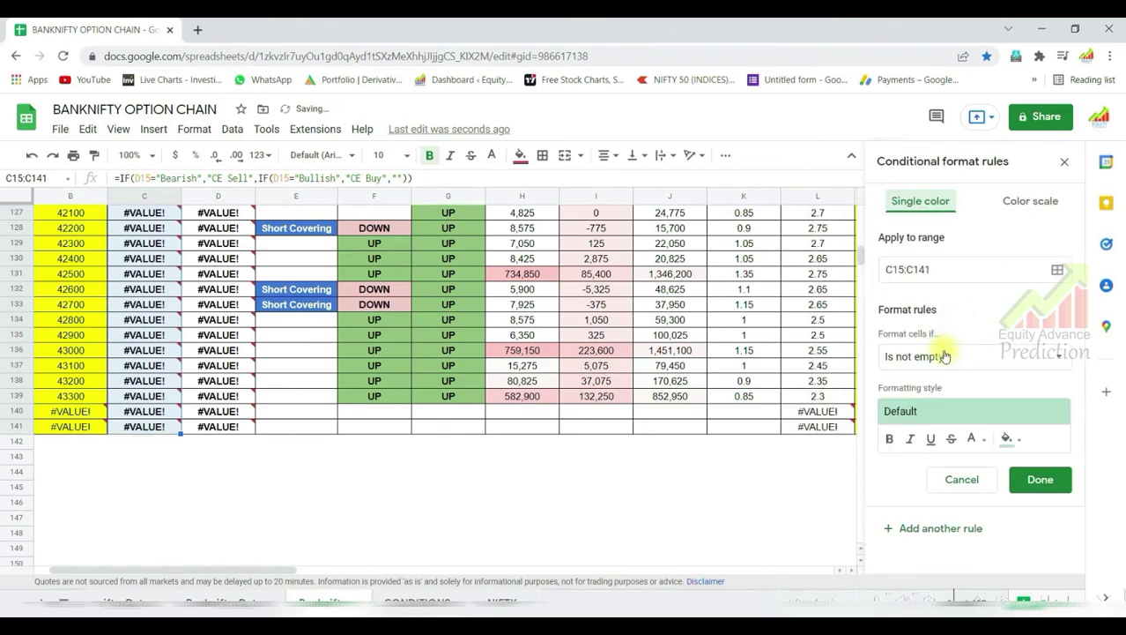
pyautogui.click(934, 356)
pyautogui.click(933, 373)
pyautogui.click(939, 392)
pyautogui.write('Buy')
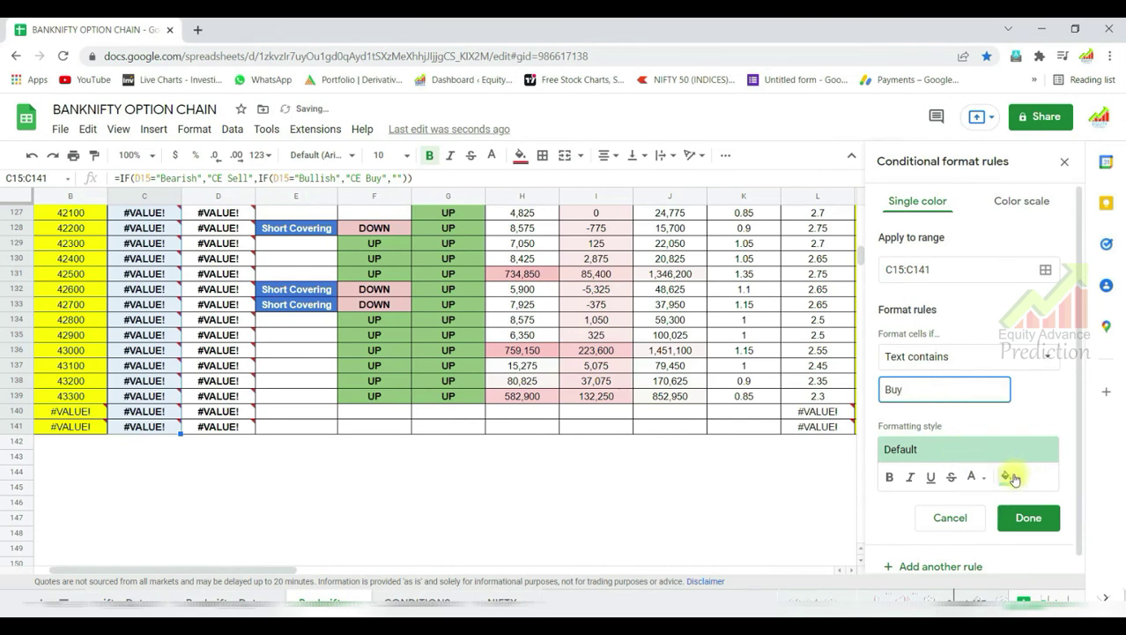
pyautogui.click(1007, 476)
pyautogui.click(928, 325)
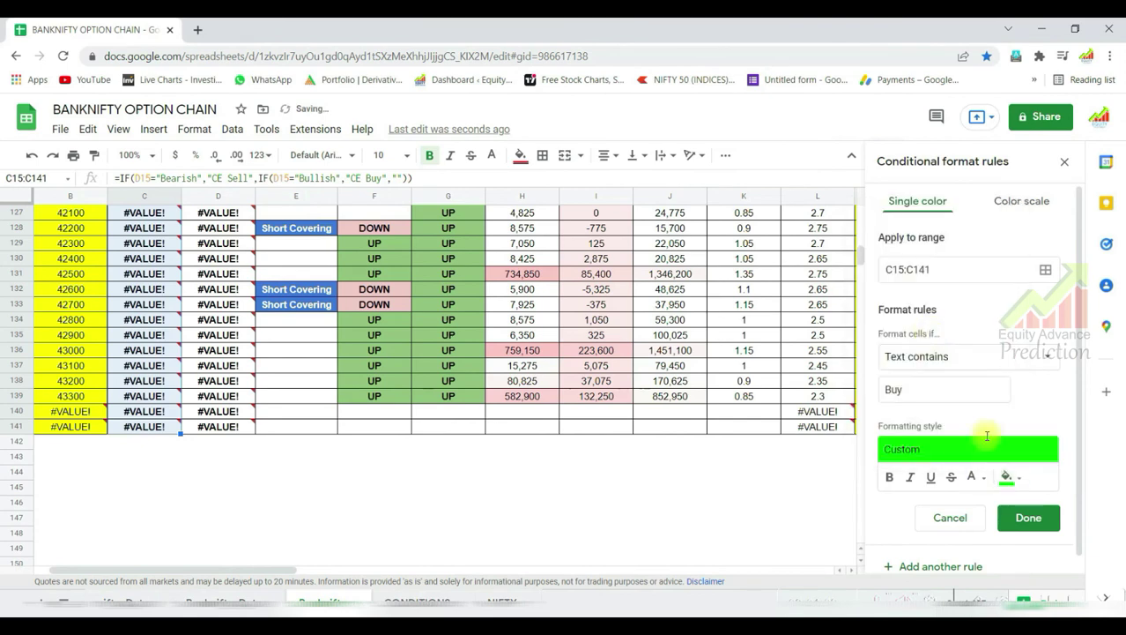
pyautogui.click(973, 476)
pyautogui.click(972, 315)
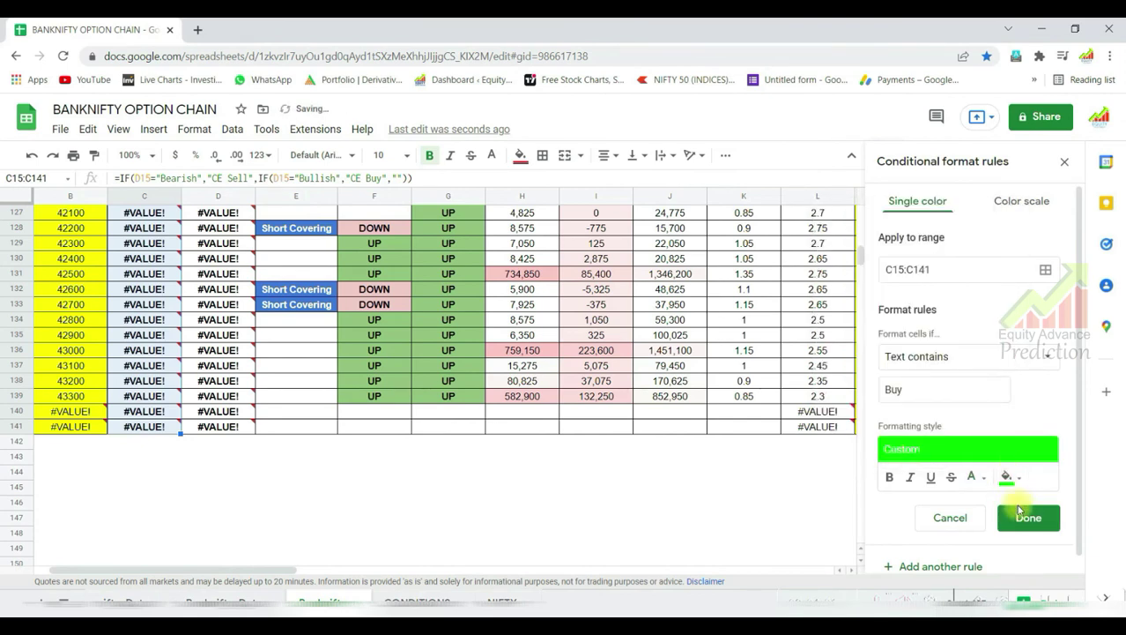
pyautogui.click(1022, 517)
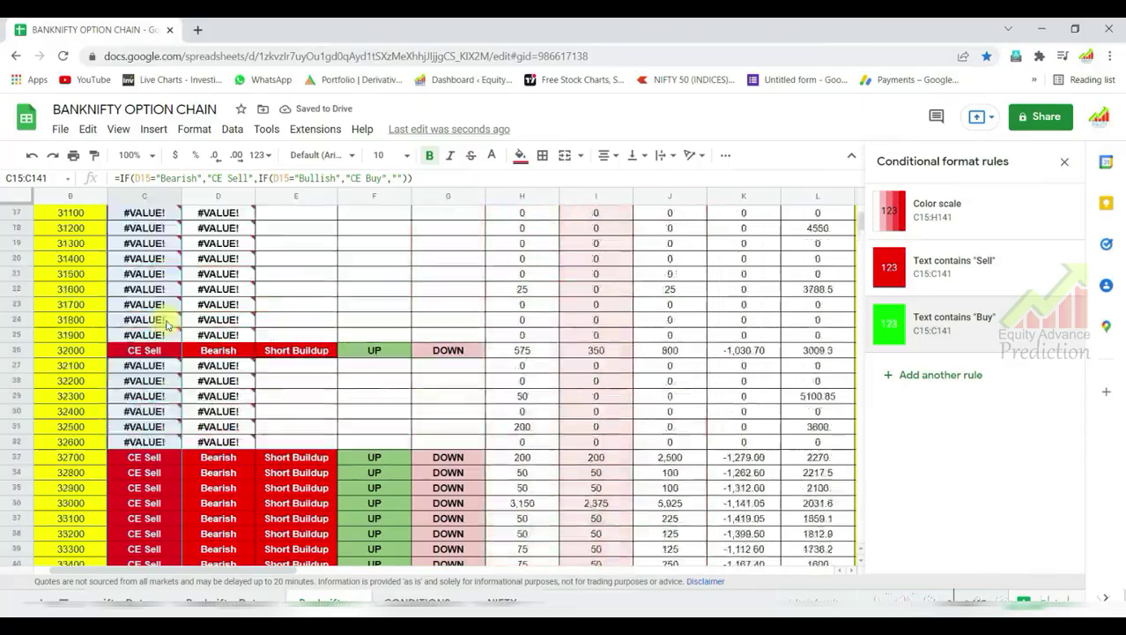